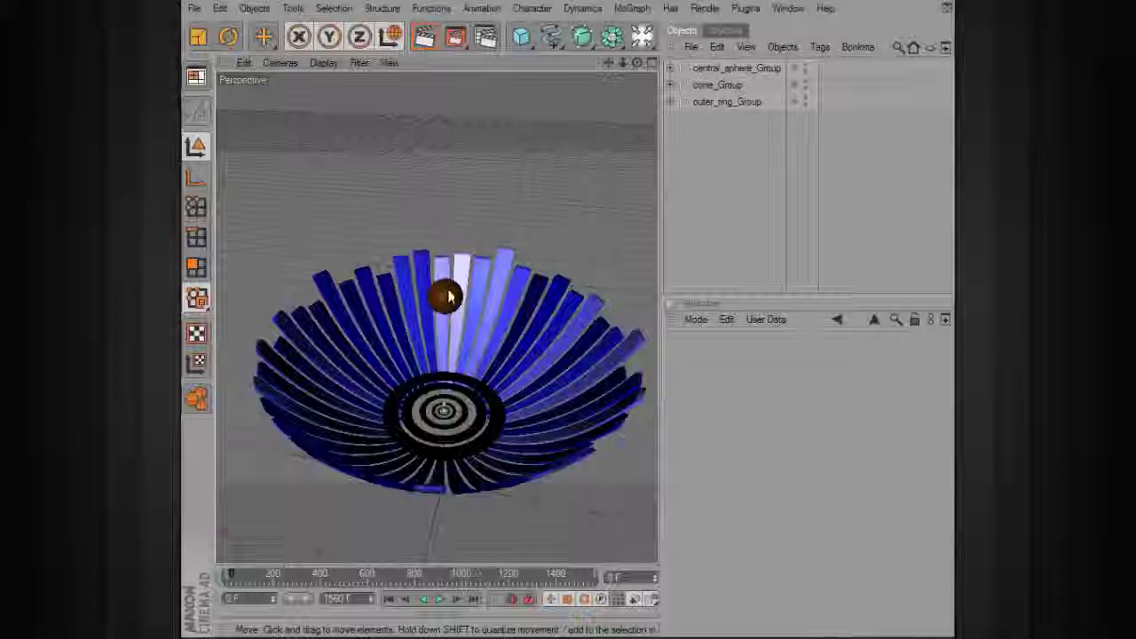
Add a cube below the bowl and flatten it along Z to about 20 cm.
mouse_move(530, 382)
alt+mouse_down()
mouse_move(531, 364)
mouse_move(515, 391)
alt+mouse_up()
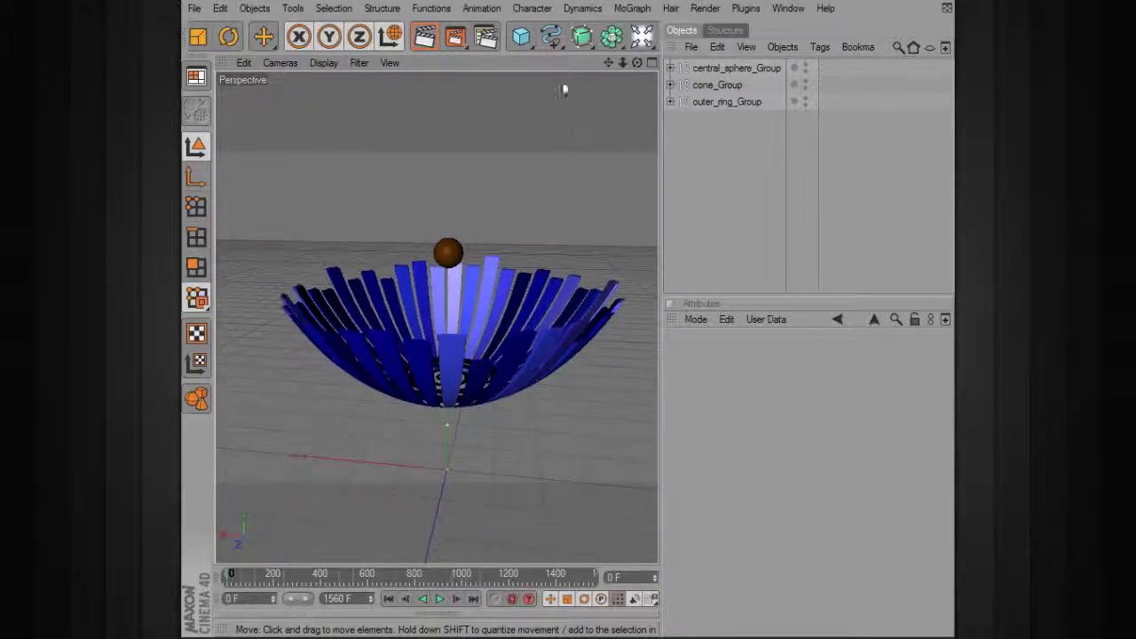
click(521, 36)
alt+drag(520, 284, 330, 411)
drag(402, 416, 456, 428)
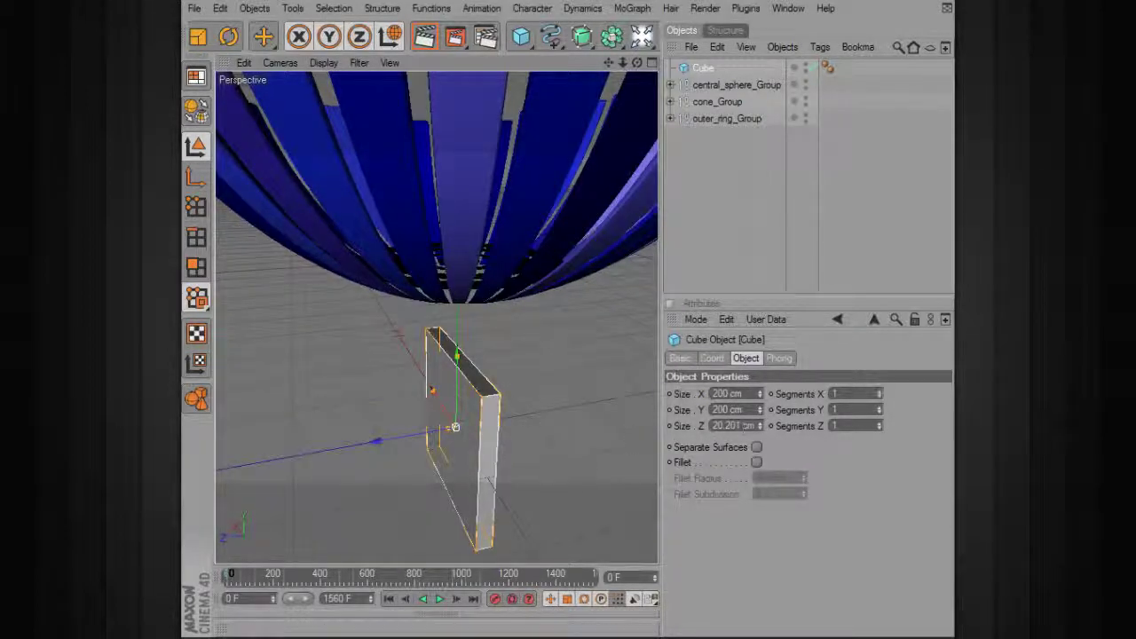
Set the cube's size to 100 cm in X, 100 cm in Y and 10 cm in Z.
drag(743, 426, 683, 435)
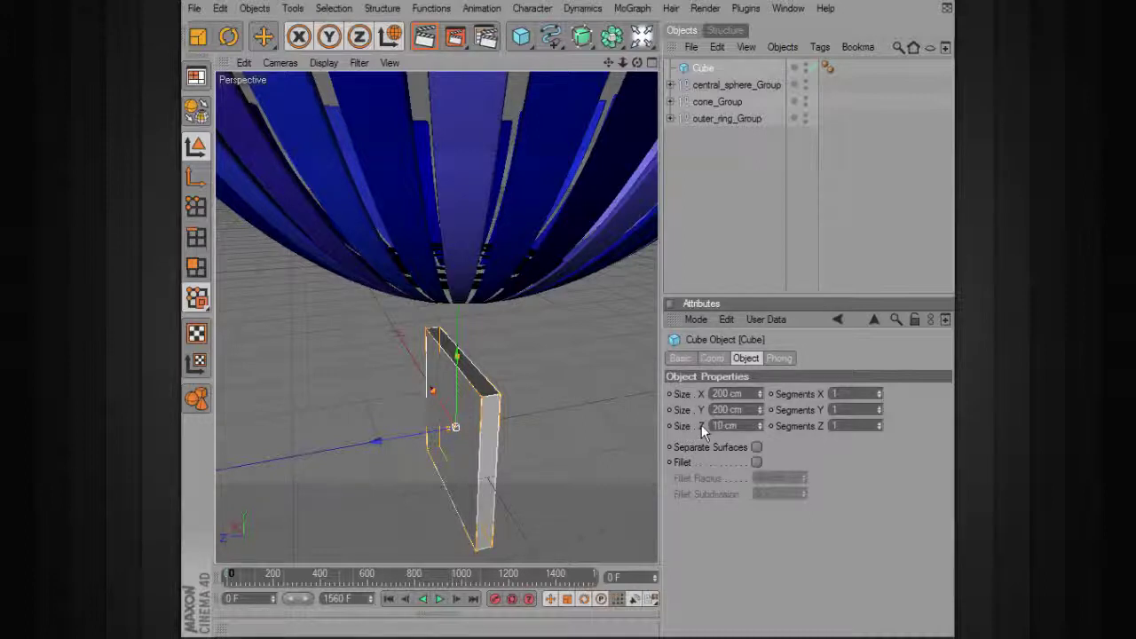
text(10 cm)
key(Return)
text(10)
key(Return)
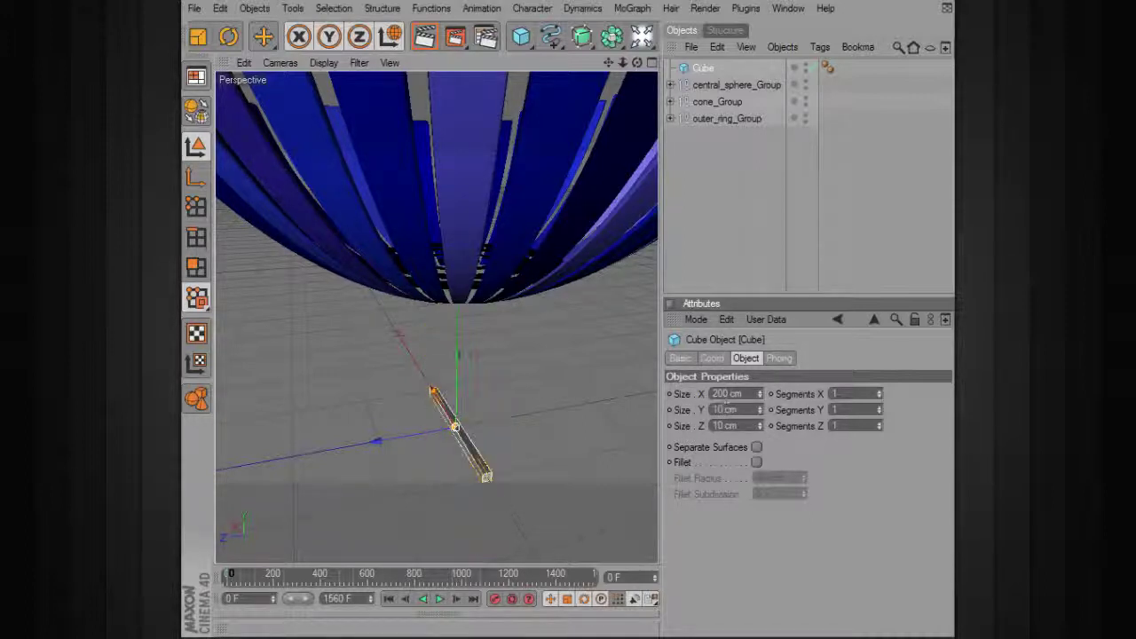
text(100)
key(Return)
click(722, 393)
text(100)
key(Return)
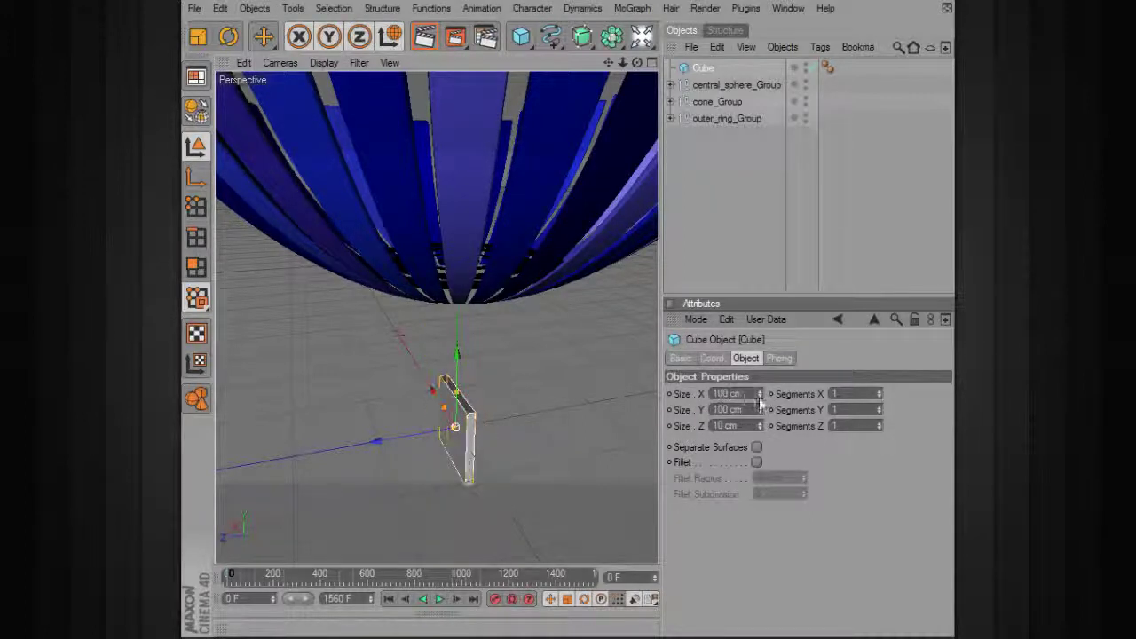
Enable the cube's fillet with a radius of 2 cm.
alt+drag(537, 401, 487, 442)
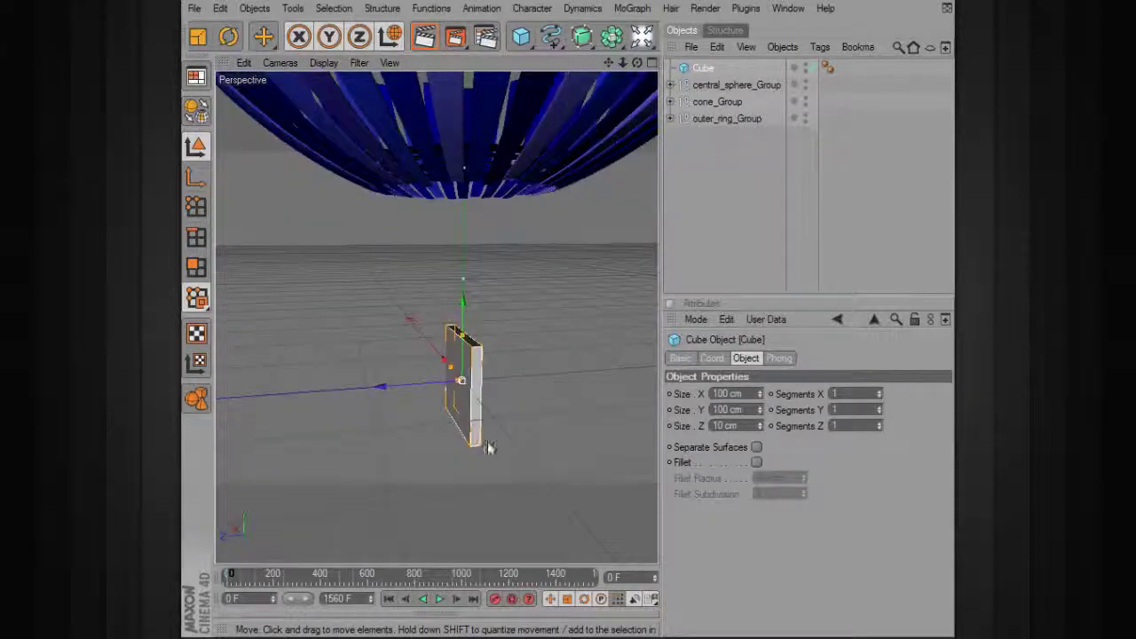
click(755, 462)
drag(805, 478, 805, 496)
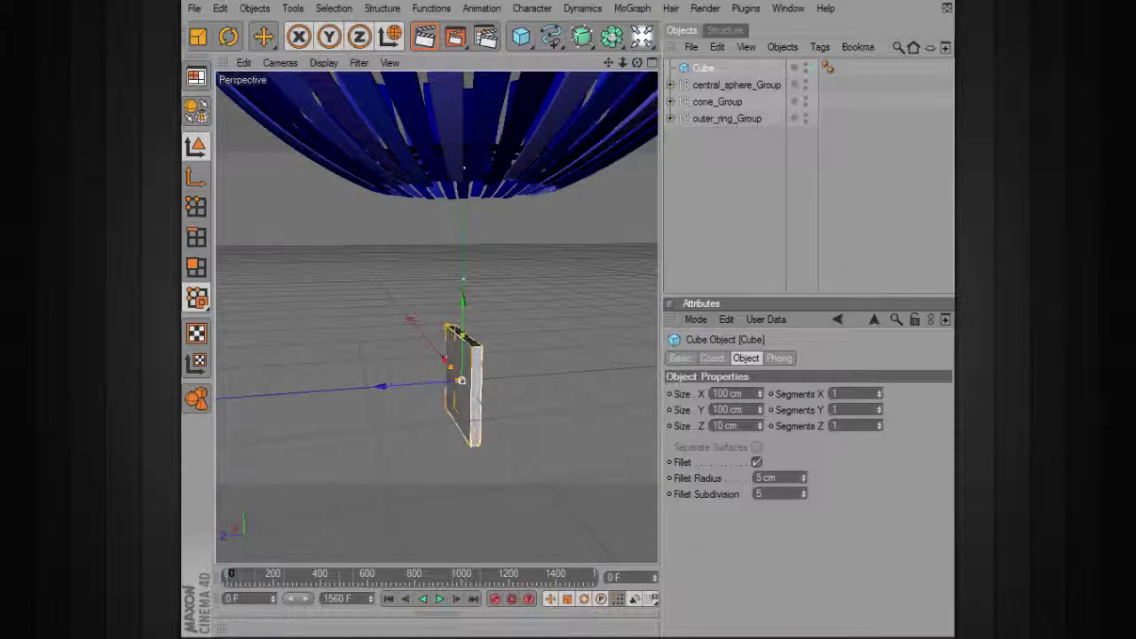
click(552, 398)
alt+drag(554, 385, 527, 380)
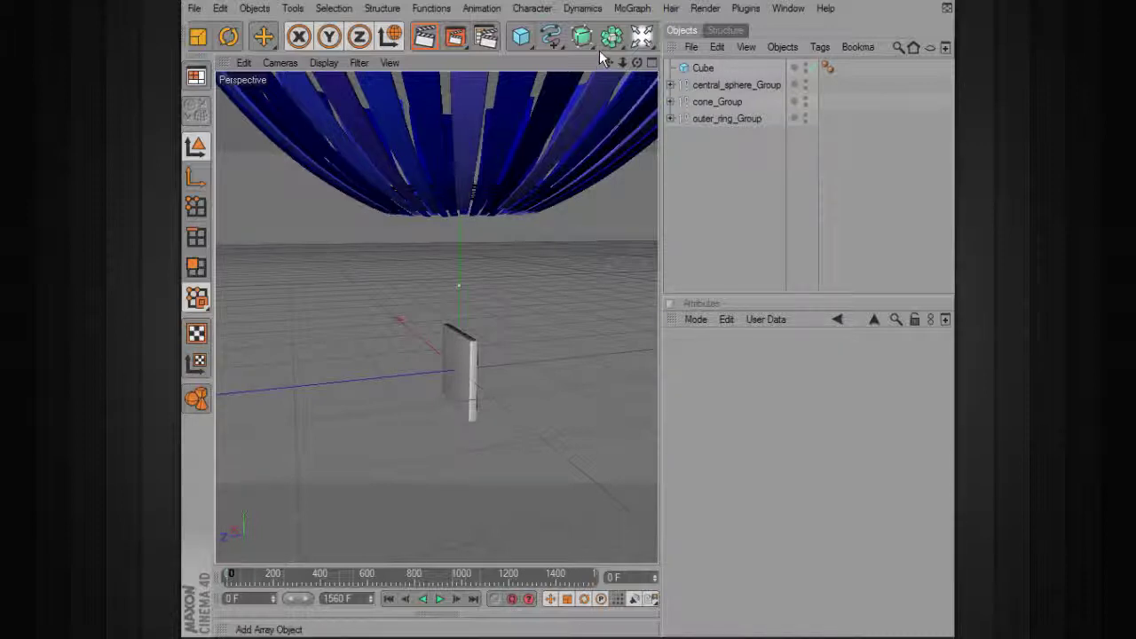
Add a sphere and raise it along Y to surround the small brown sphere above the bowl.
alt+drag(552, 355, 561, 275)
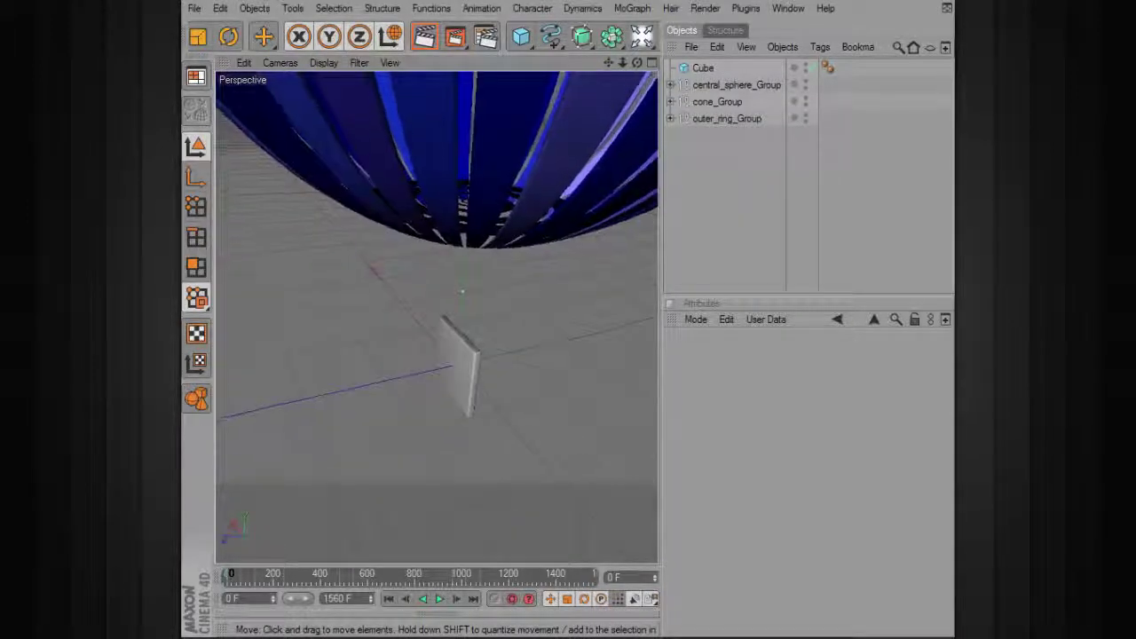
alt+drag(535, 193, 485, 197)
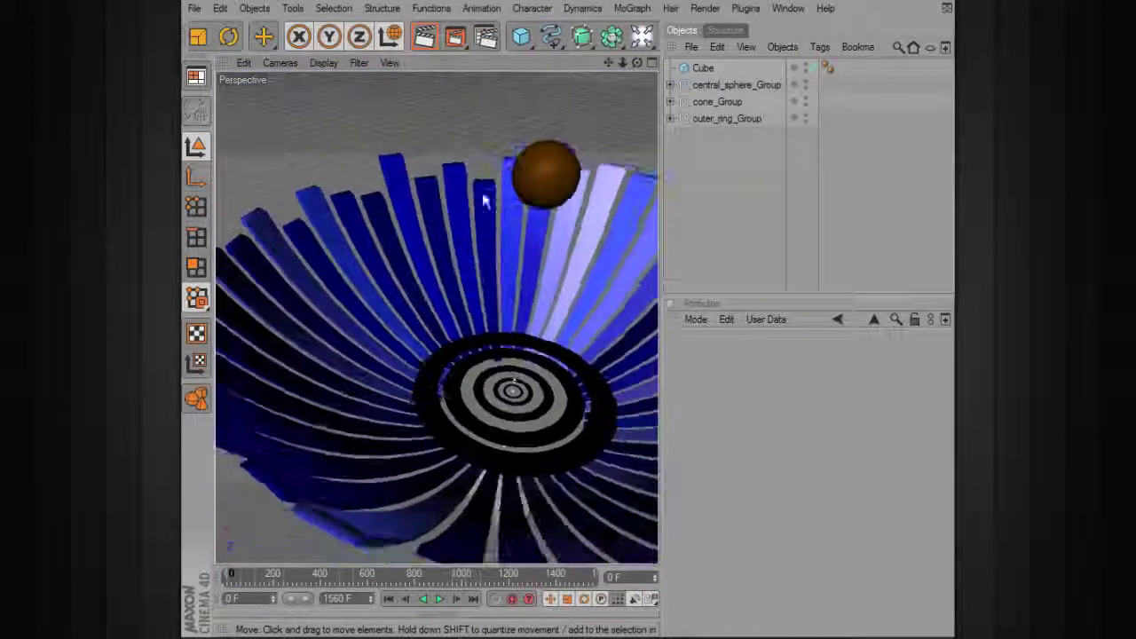
alt+right_drag(485, 198, 436, 200)
alt+drag(436, 200, 470, 204)
alt+drag(387, 222, 423, 225)
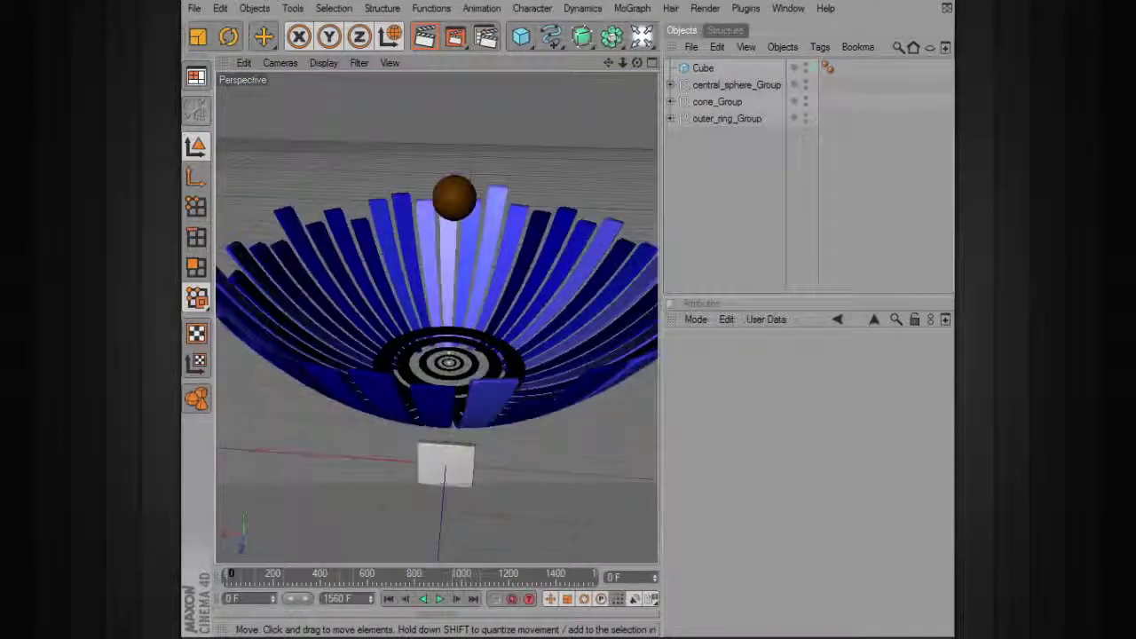
alt+middle_drag(424, 225, 405, 266)
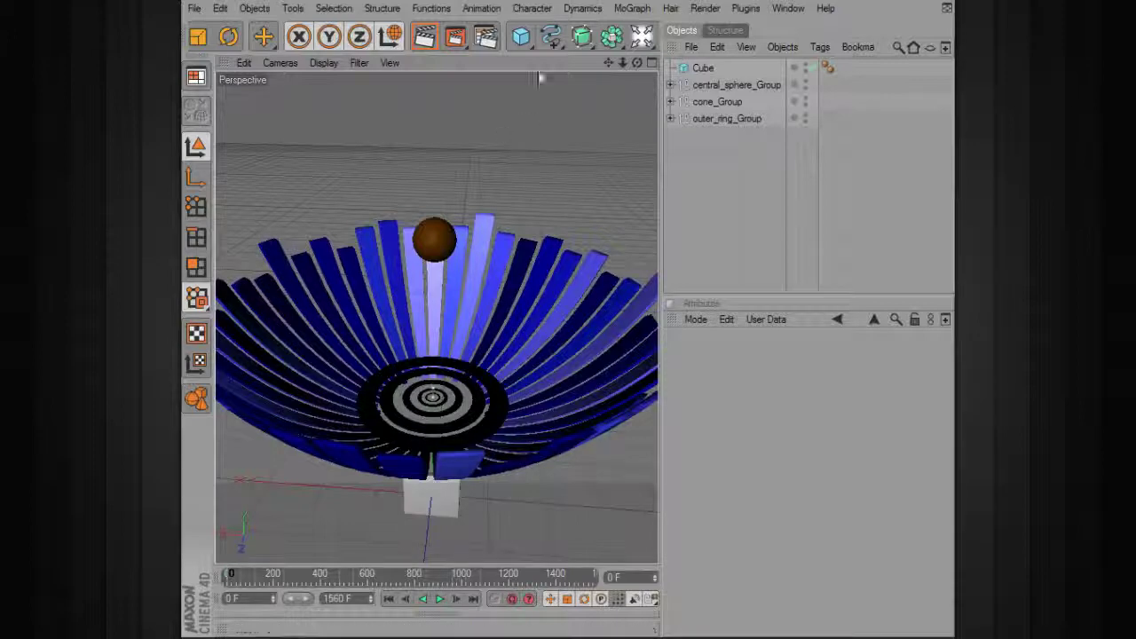
click(521, 35)
click(672, 51)
drag(431, 435, 431, 163)
Shrink the new sphere to a radius of about 63 cm, checking it against the brown sphere in the front view.
middle_click(552, 525)
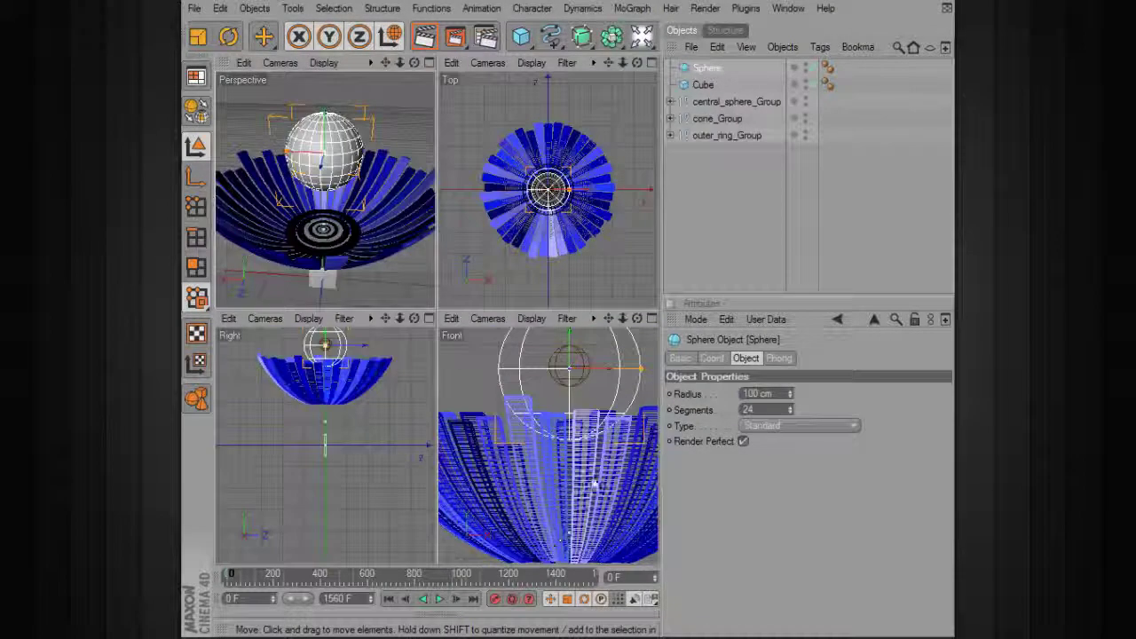
middle_click(553, 530)
scroll(553, 531, down, 3)
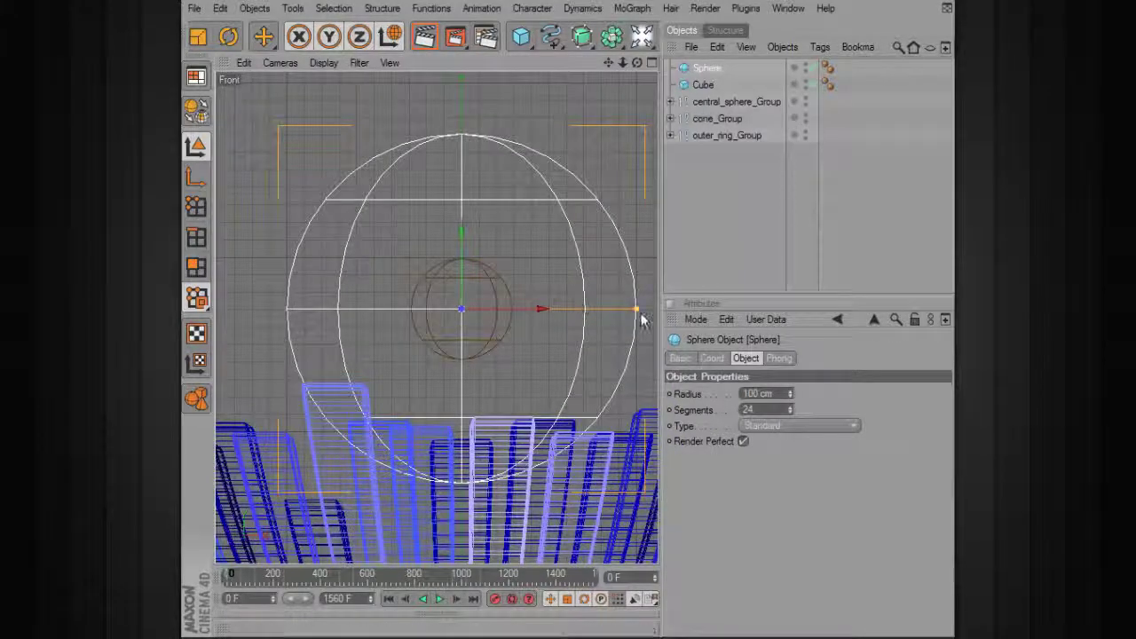
drag(639, 310, 551, 309)
middle_click(525, 129)
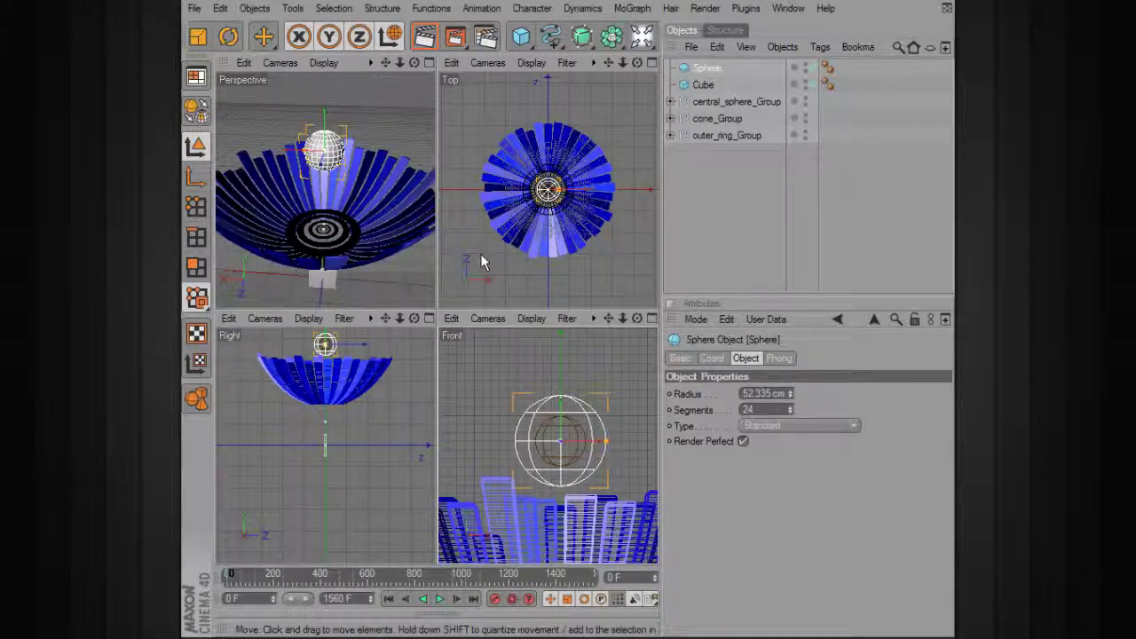
mouse_move(608, 444)
mouse_down()
mouse_move(612, 455)
mouse_move(615, 441)
mouse_up()
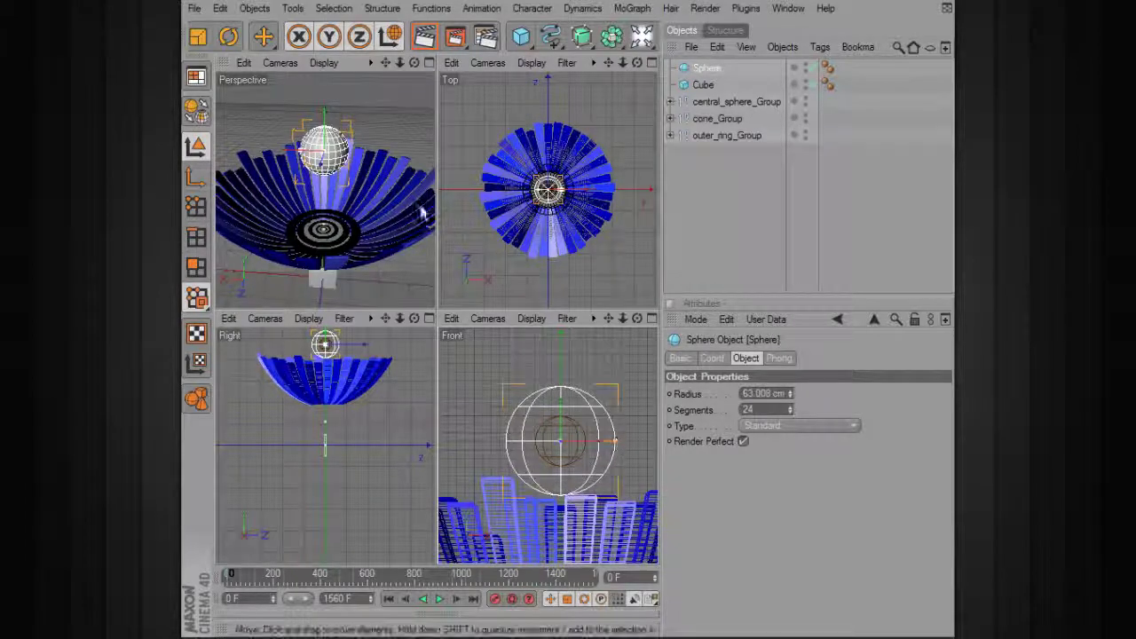
Change the sphere's type to Hexahedron and reduce its segments to 16.
middle_click(386, 112)
alt+drag(567, 259, 674, 284)
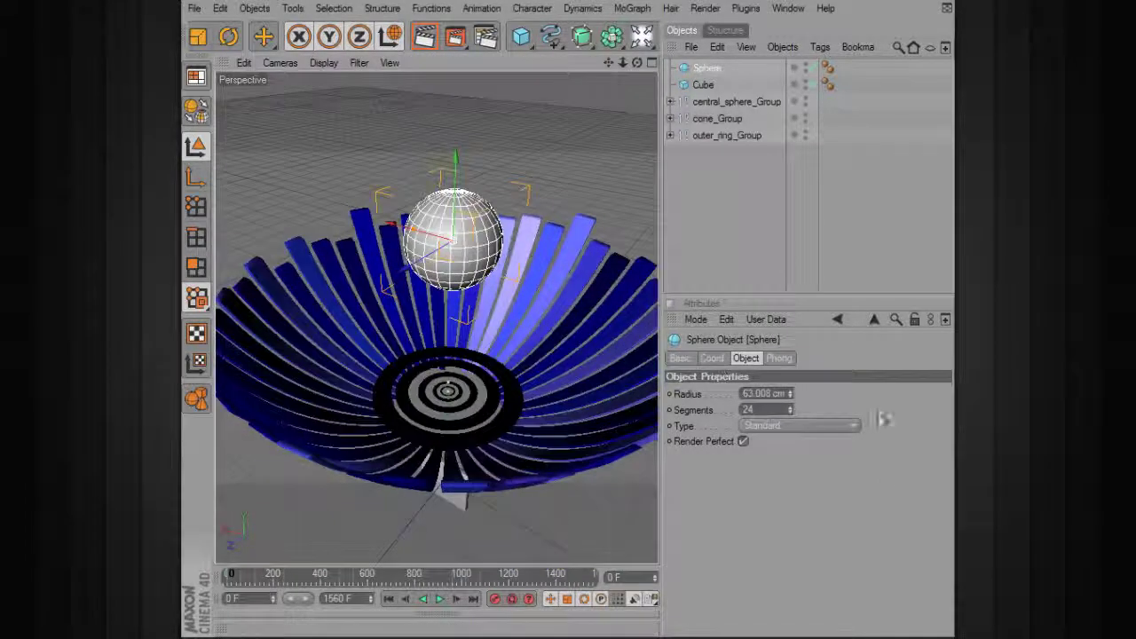
click(787, 426)
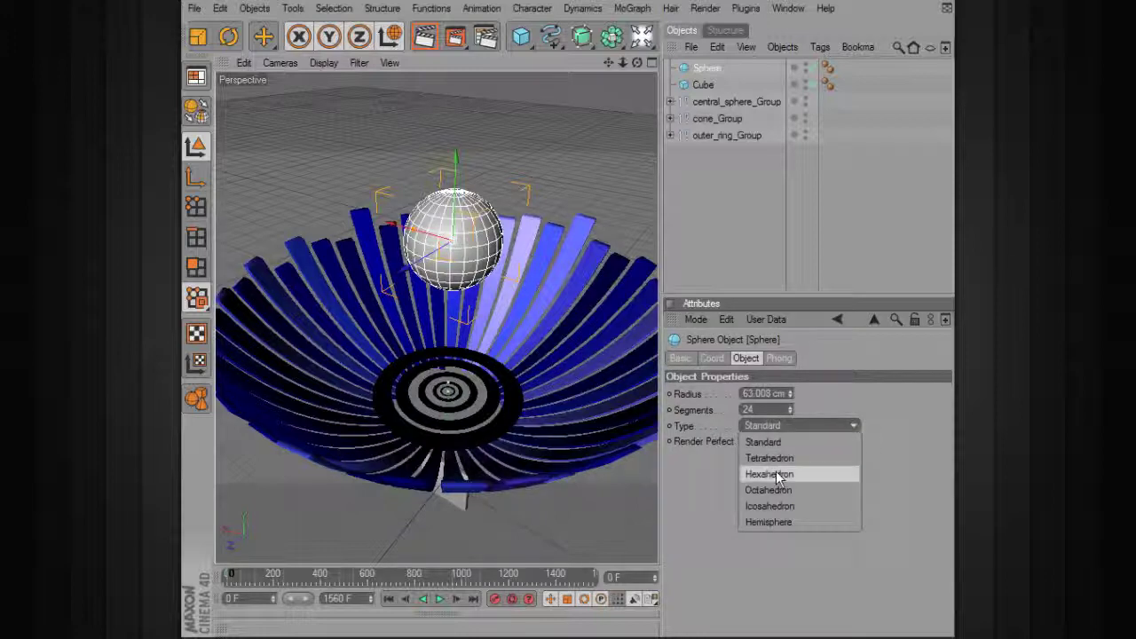
click(784, 474)
click(789, 412)
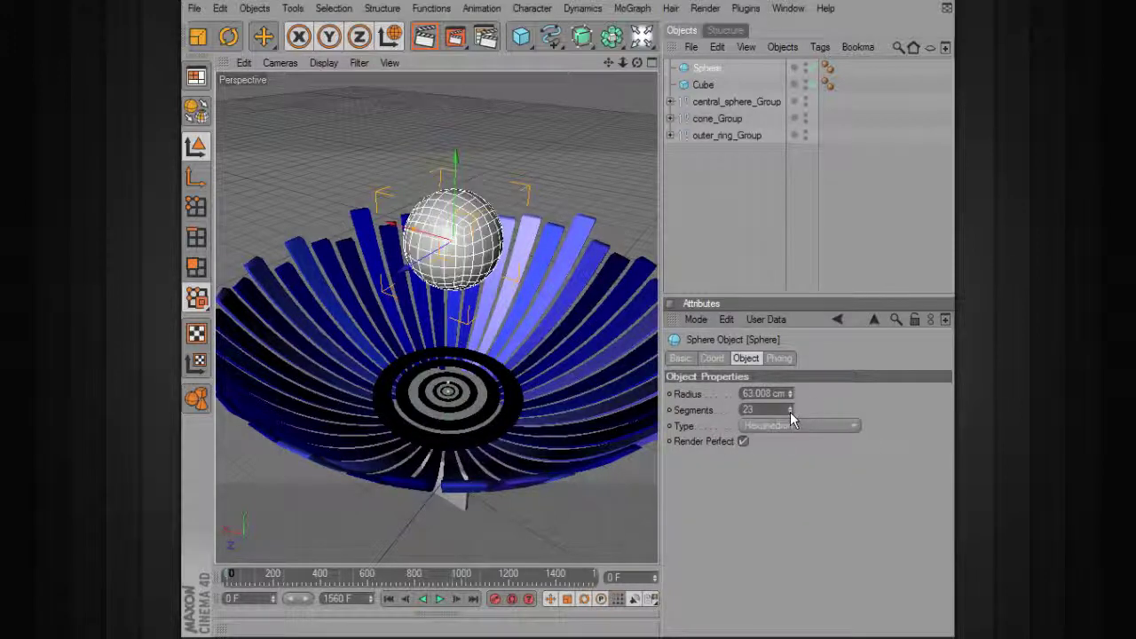
click(790, 413)
click(789, 412)
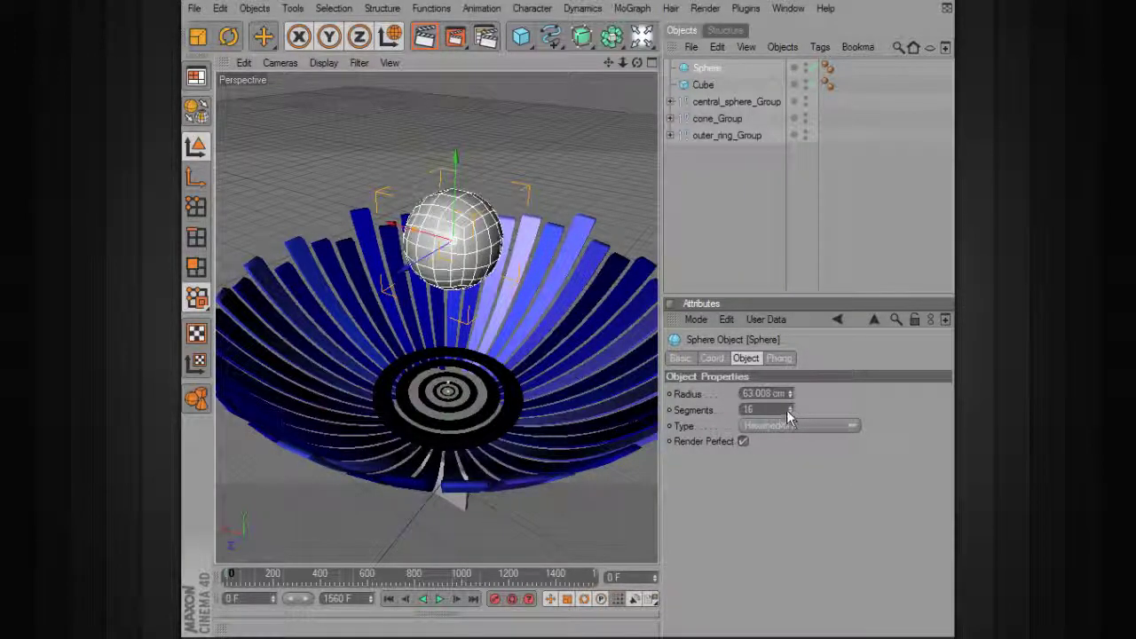
click(588, 178)
alt+drag(588, 177, 577, 231)
alt+right_drag(411, 237, 461, 238)
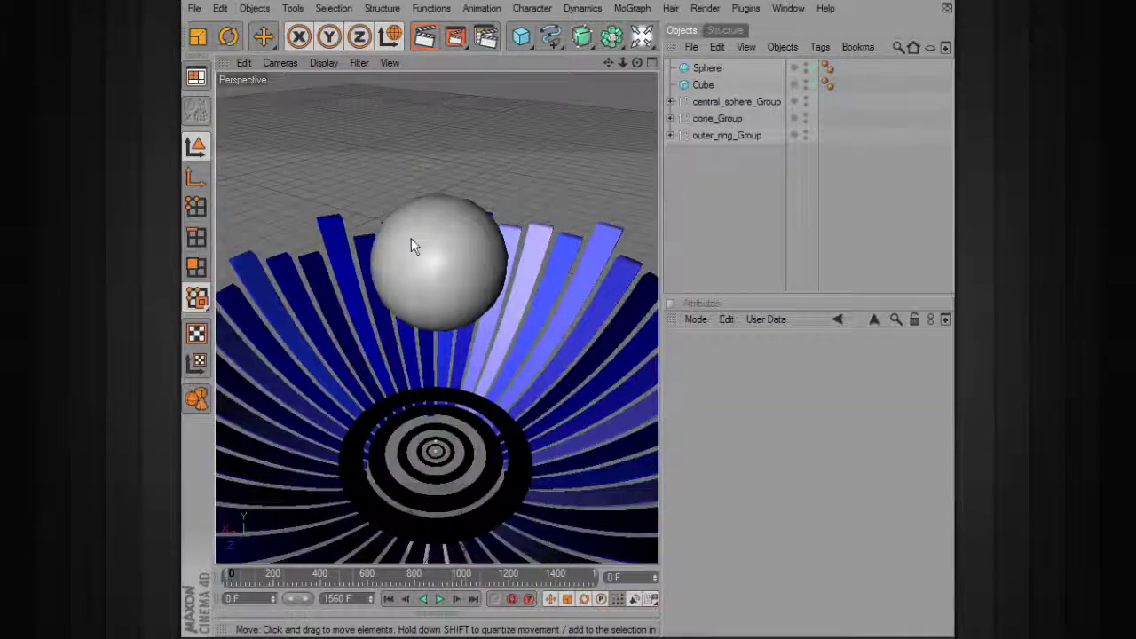
Add a MoGraph Cloner Object and make the cube its child.
click(411, 237)
alt+drag(538, 264, 475, 271)
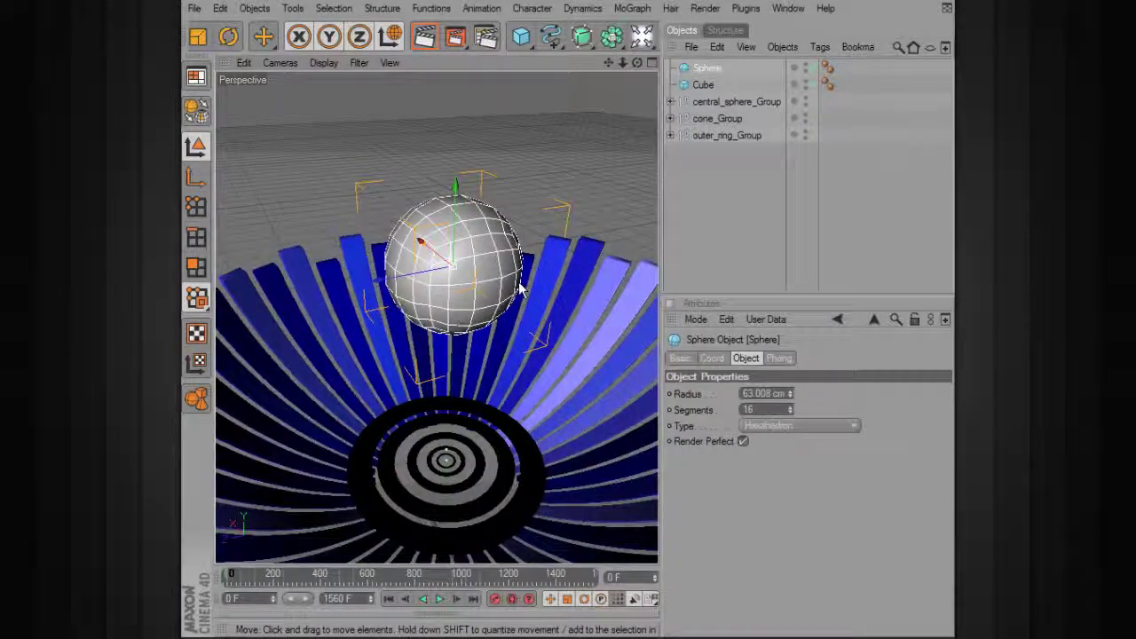
click(631, 8)
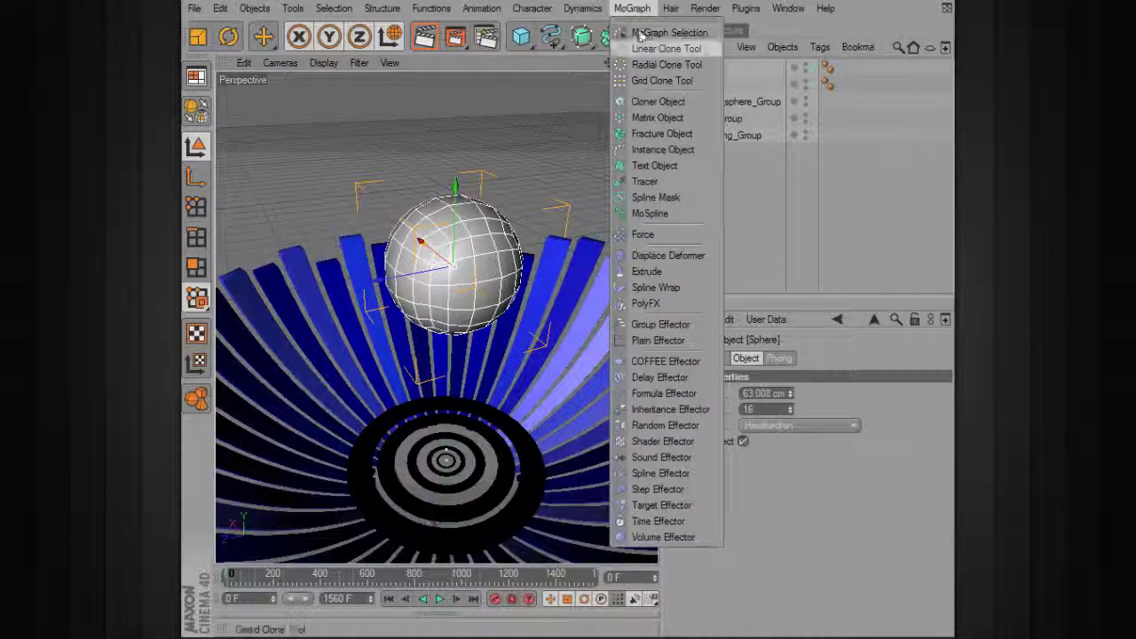
click(661, 101)
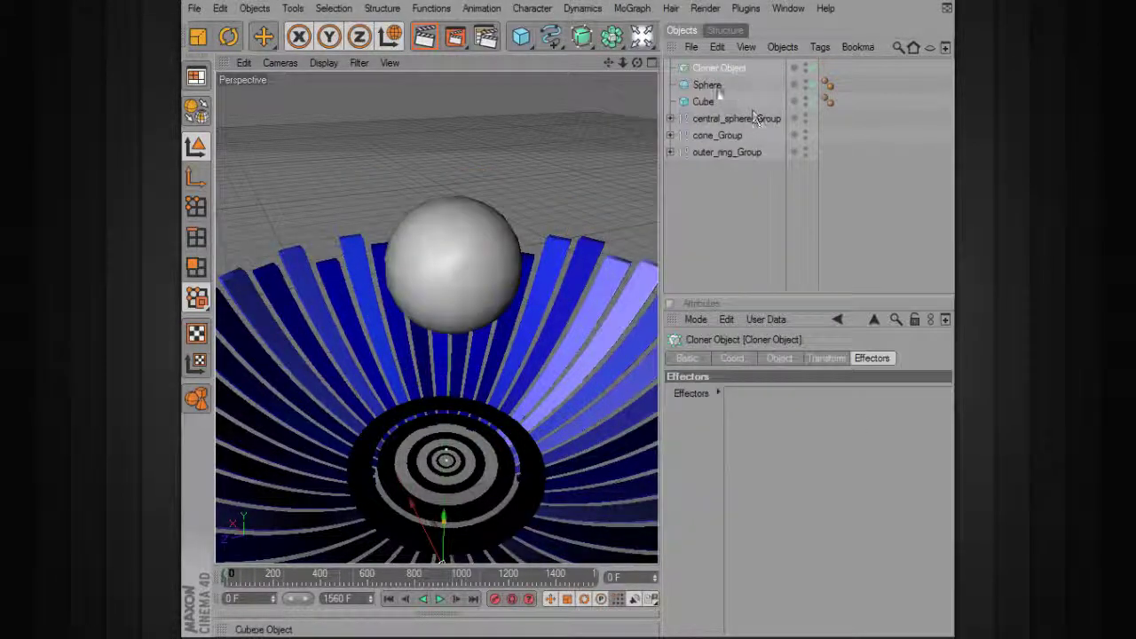
drag(723, 70, 738, 86)
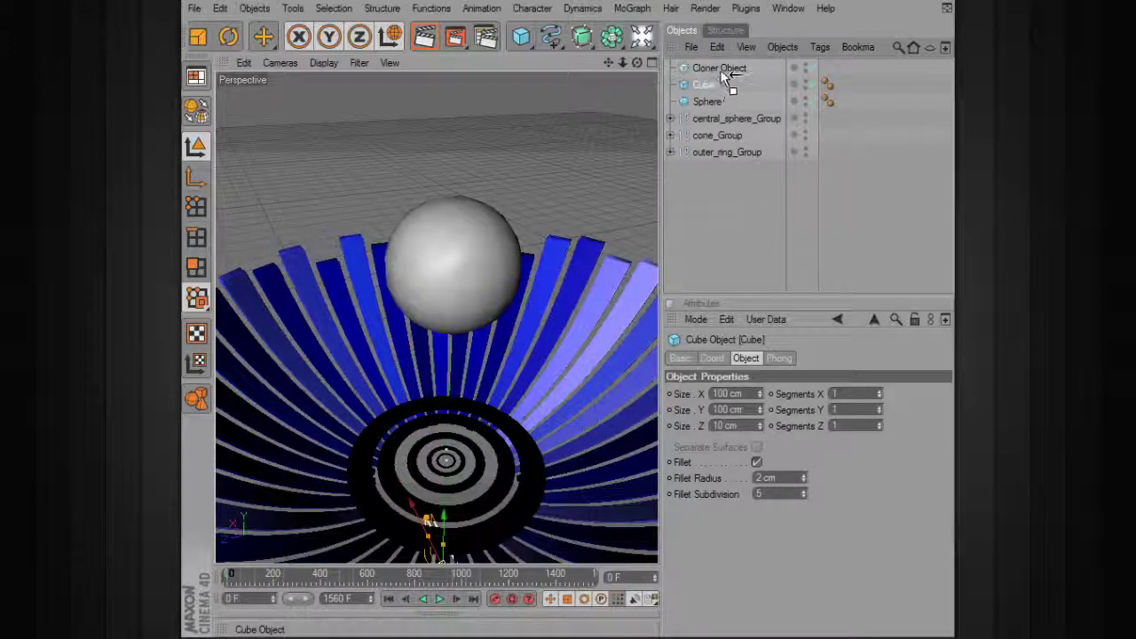
click(721, 69)
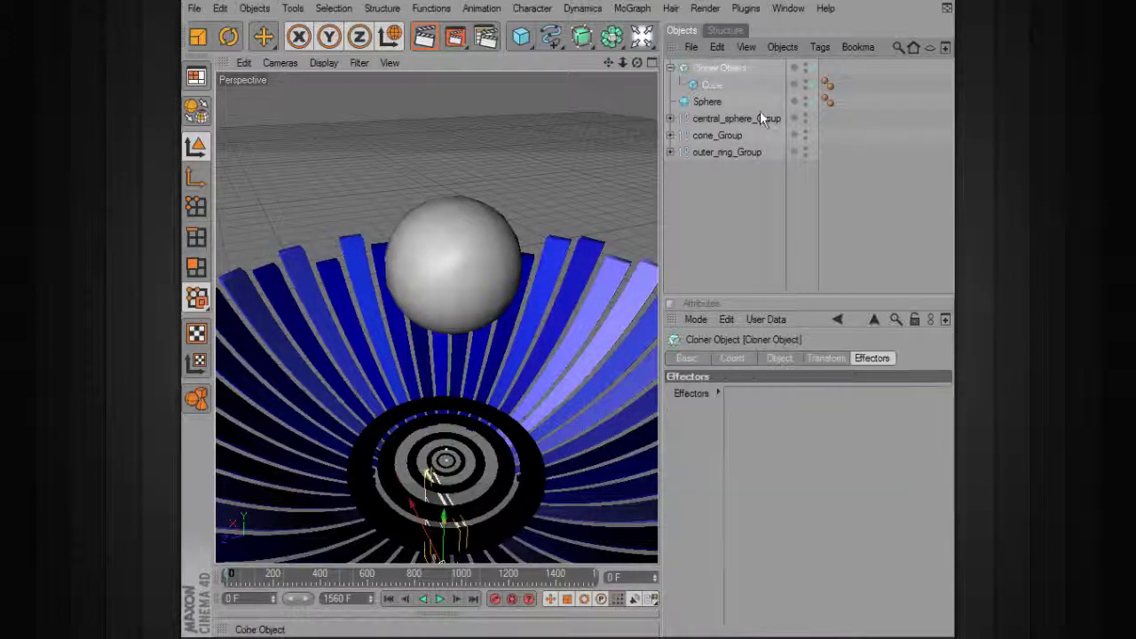
Set the cloner's mode to Object and assign the sphere as the object to clone onto.
click(779, 357)
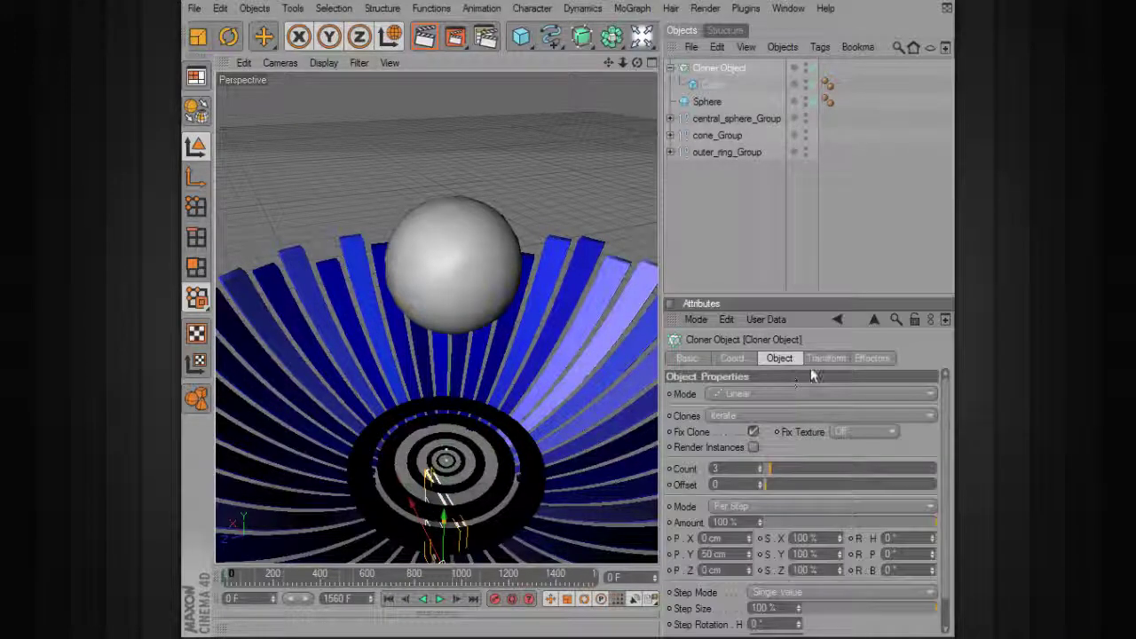
click(740, 395)
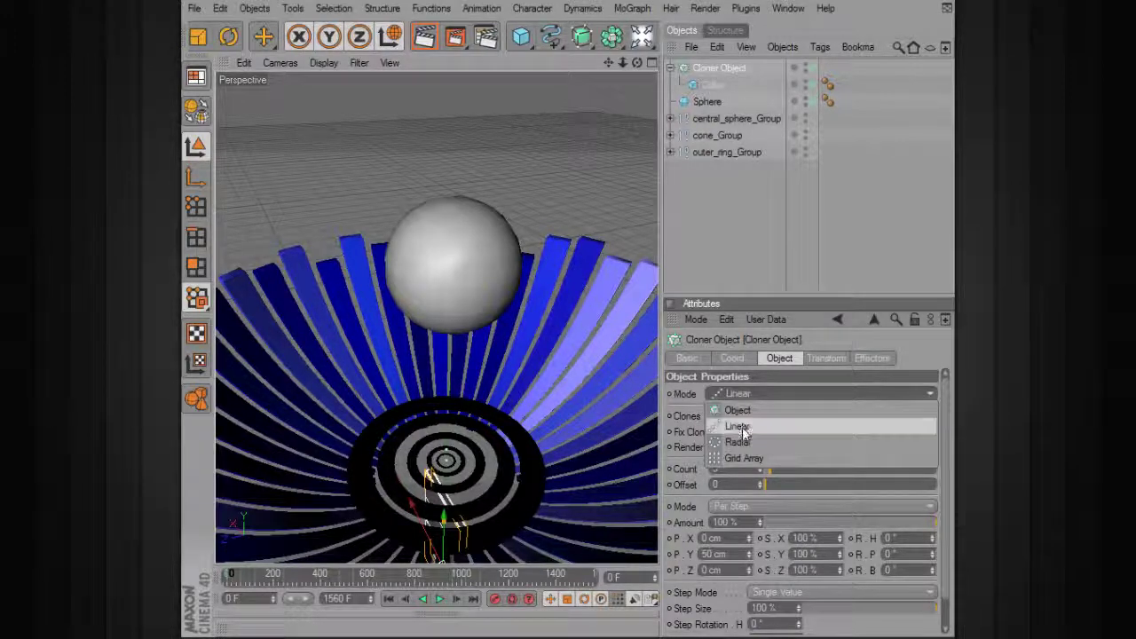
click(740, 407)
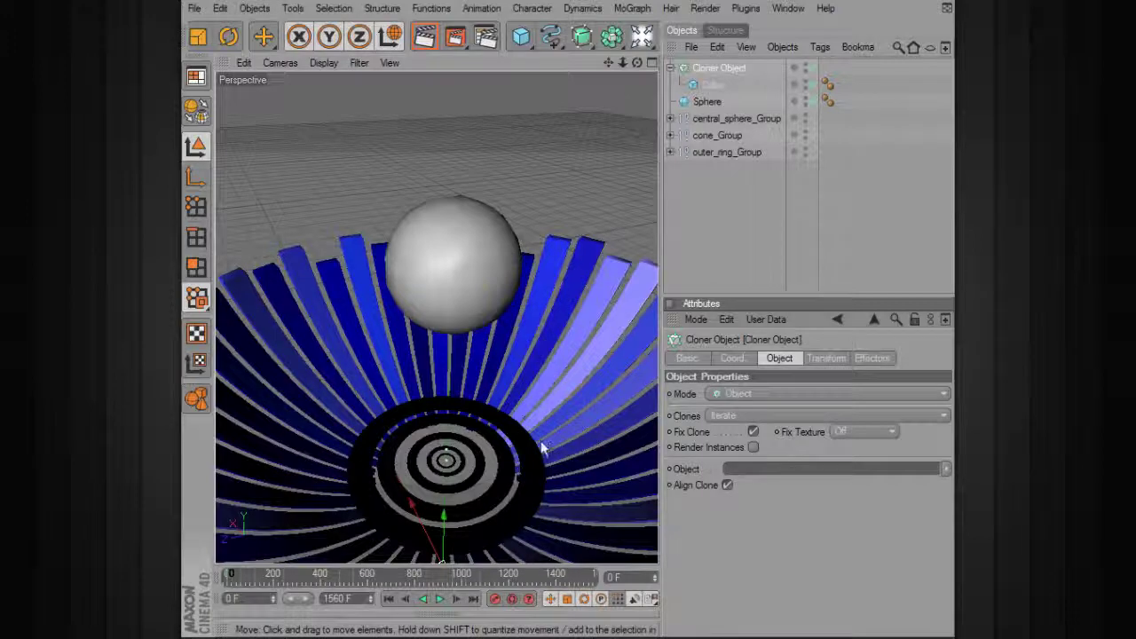
click(708, 101)
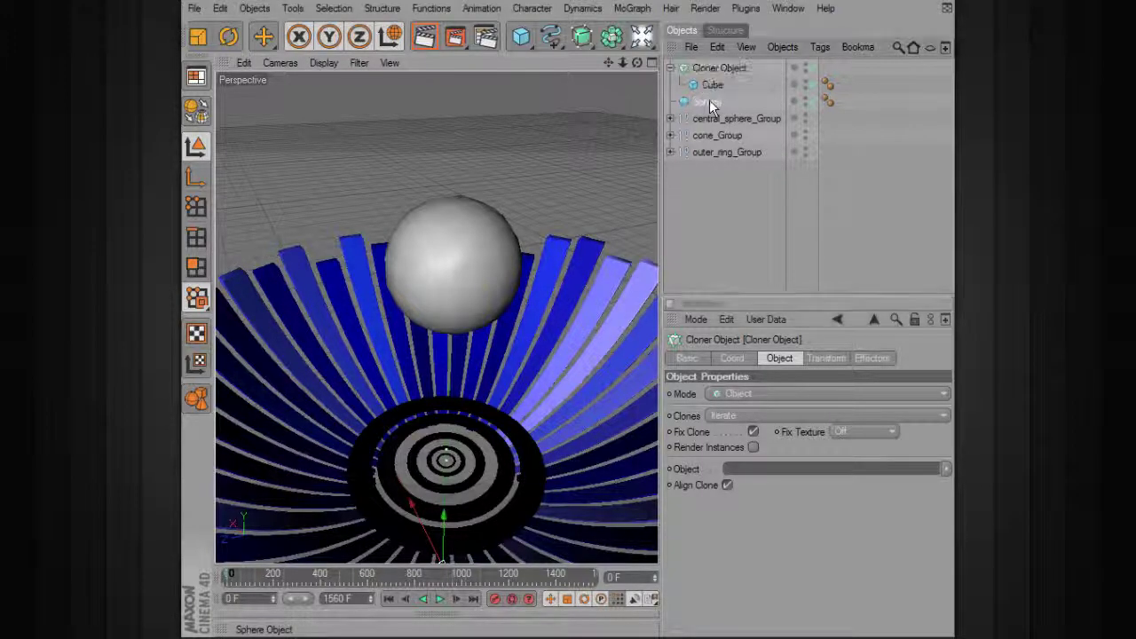
drag(776, 469, 776, 469)
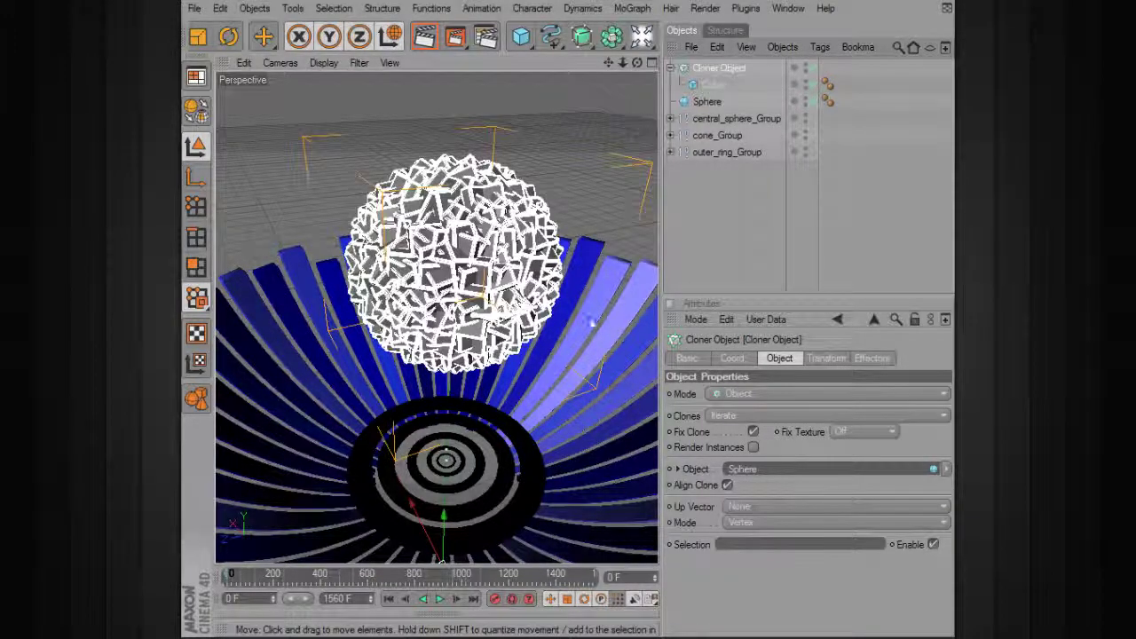
Change how the cloner distributes the cubes over the sphere and check the clones up close.
alt+drag(486, 302, 479, 303)
mouse_move(479, 303)
alt+right_down()
mouse_move(492, 293)
mouse_move(460, 285)
alt+right_up()
scroll(462, 287, up, 5)
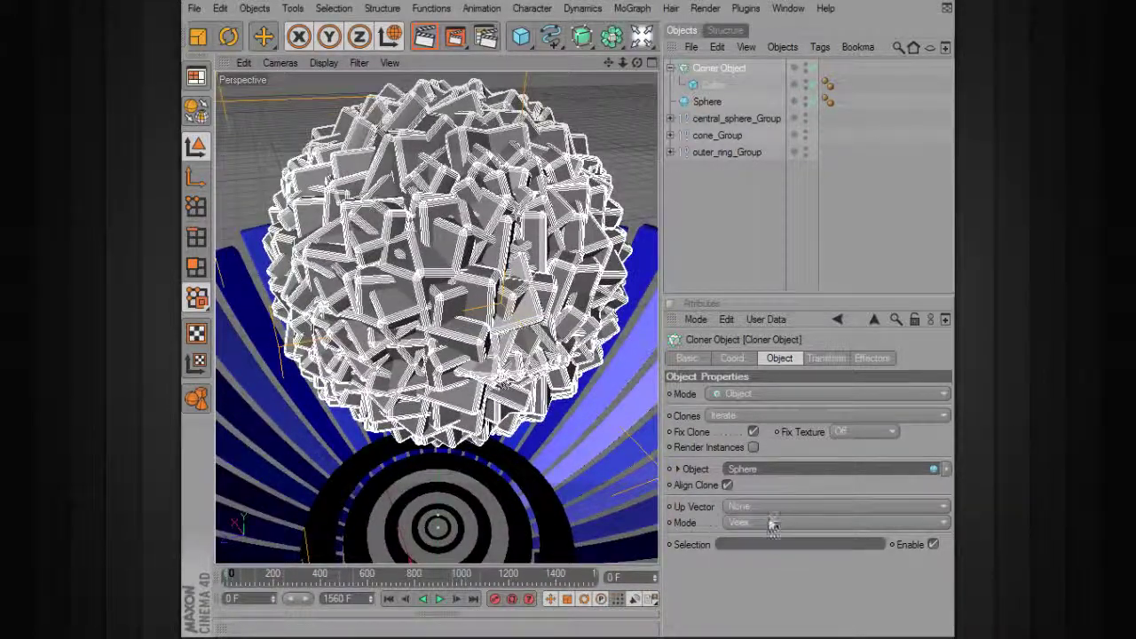
click(773, 522)
click(766, 571)
click(777, 533)
click(778, 541)
mouse_move(633, 149)
alt+mouse_down()
mouse_move(584, 149)
mouse_move(632, 149)
alt+mouse_up()
Resize the cloned cube to 50 cm in X, 50 cm in Y and 5 cm in Z.
click(695, 85)
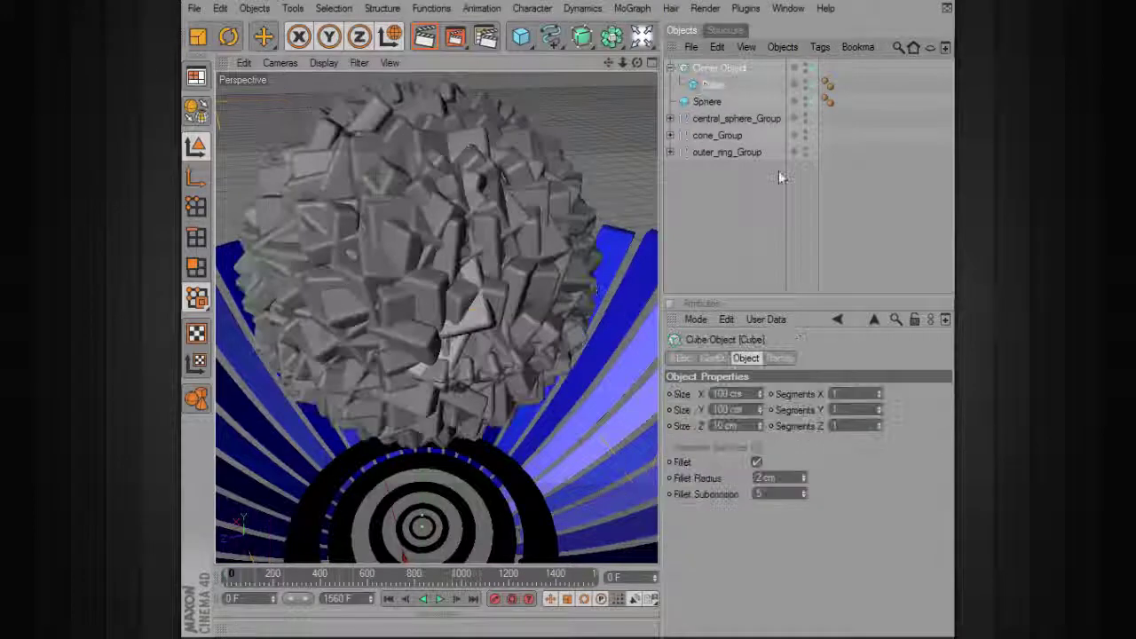
double_click(708, 428)
text(5)
key(Return)
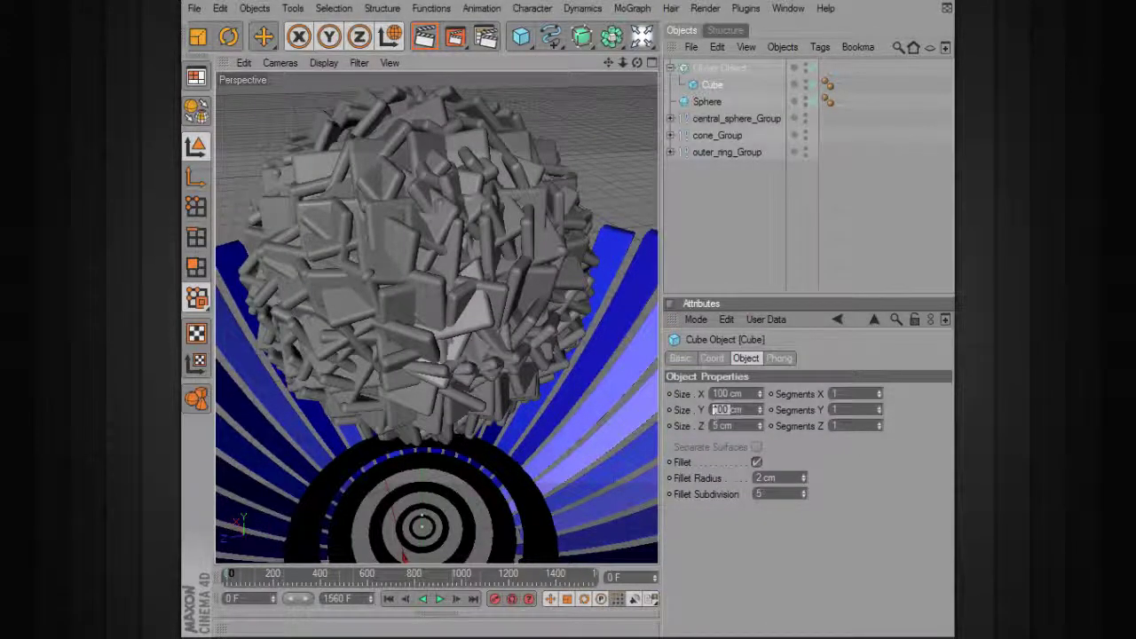
key(Return)
text(50)
key(Return)
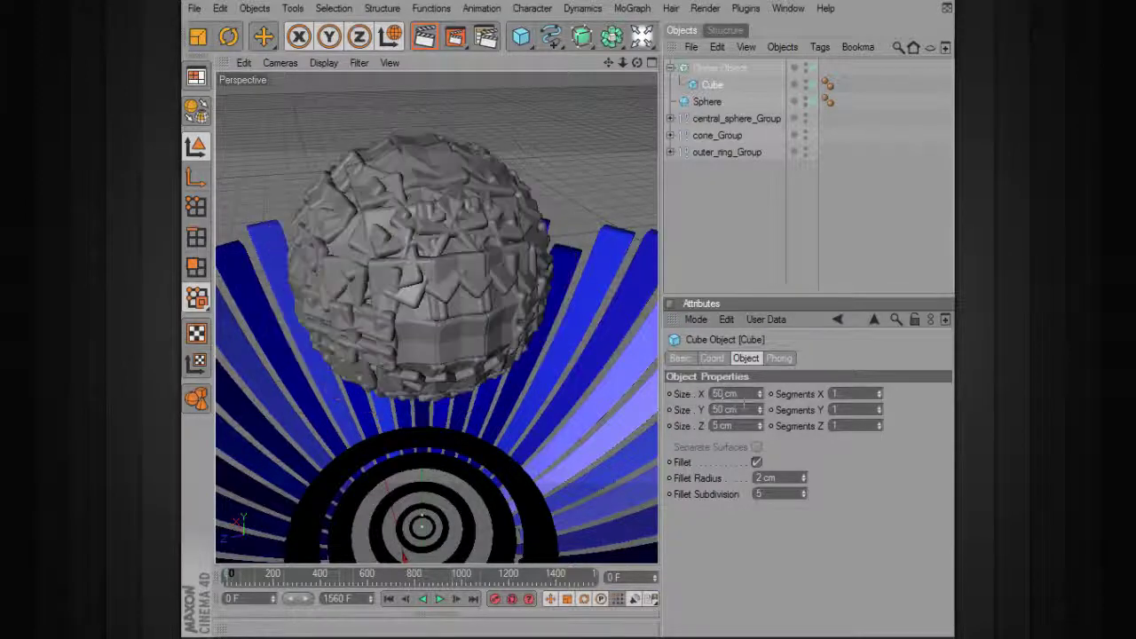
Resize the cloned cube to 25 cm in X, 25 cm in Y and 2 cm in Z.
scroll(562, 320, up, 1)
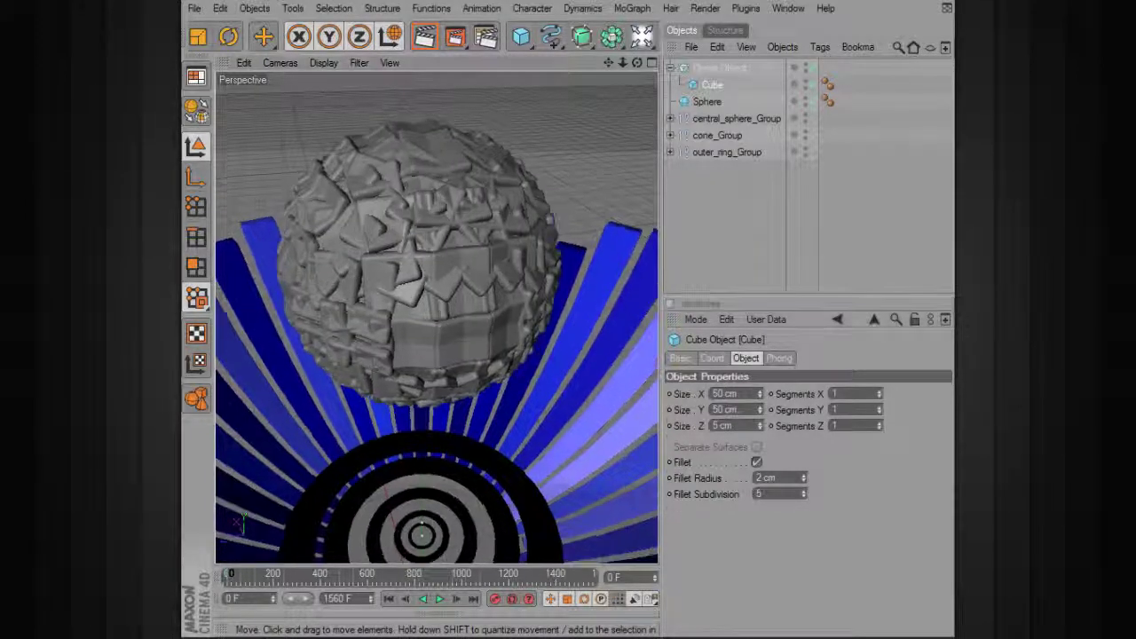
click(714, 426)
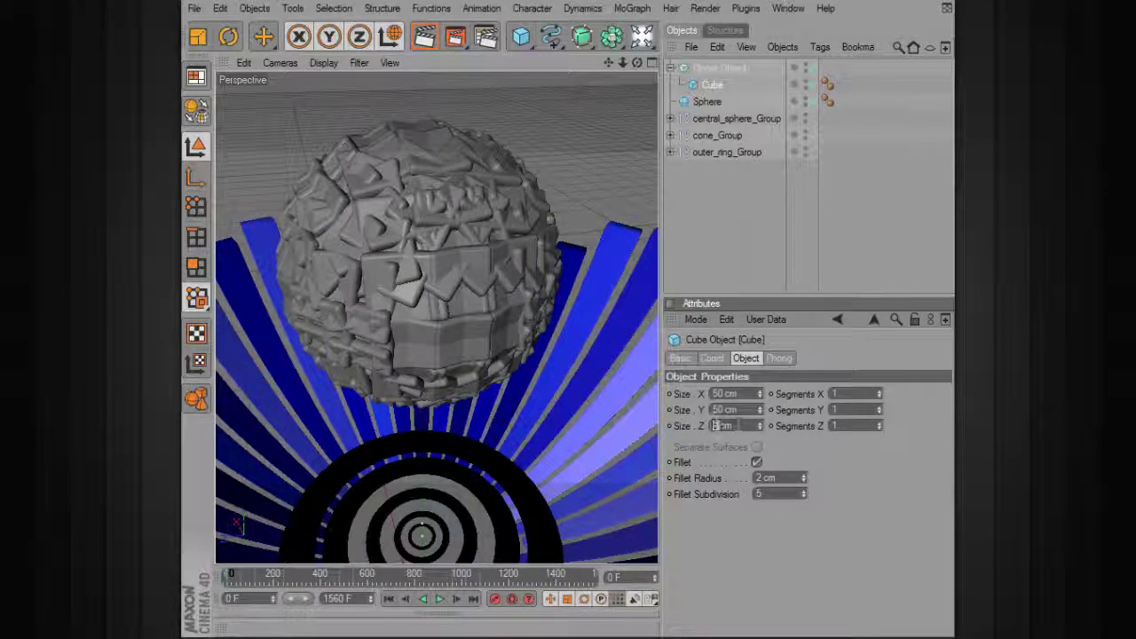
text(2)
key(Return)
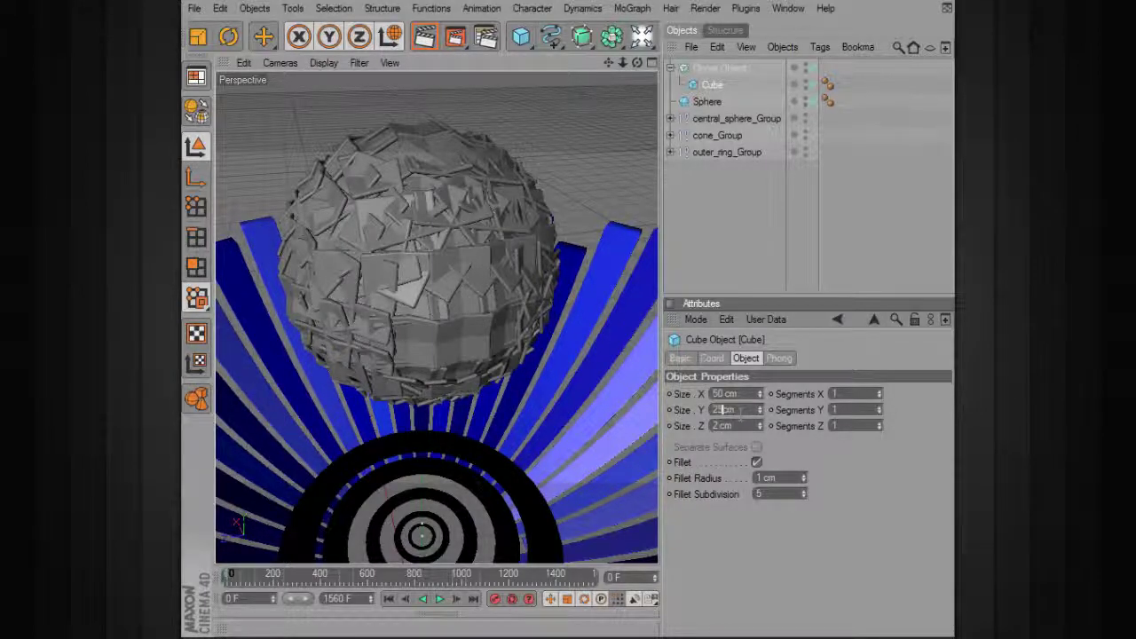
key(Return)
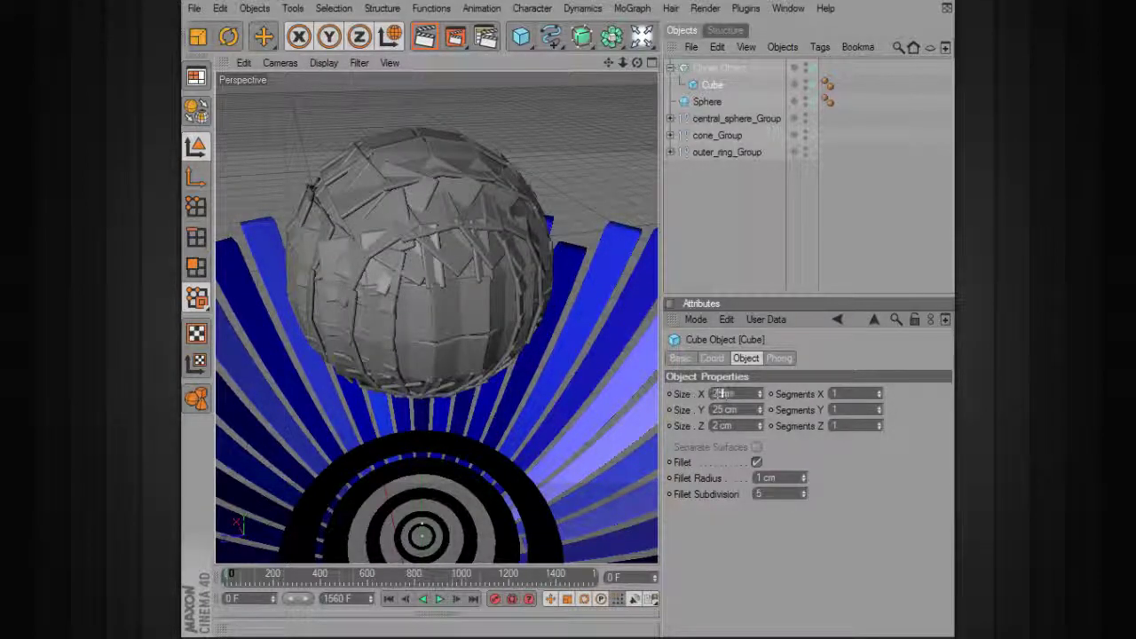
key(Return)
mouse_move(500, 330)
alt+mouse_down()
mouse_move(607, 316)
mouse_move(501, 330)
alt+mouse_up()
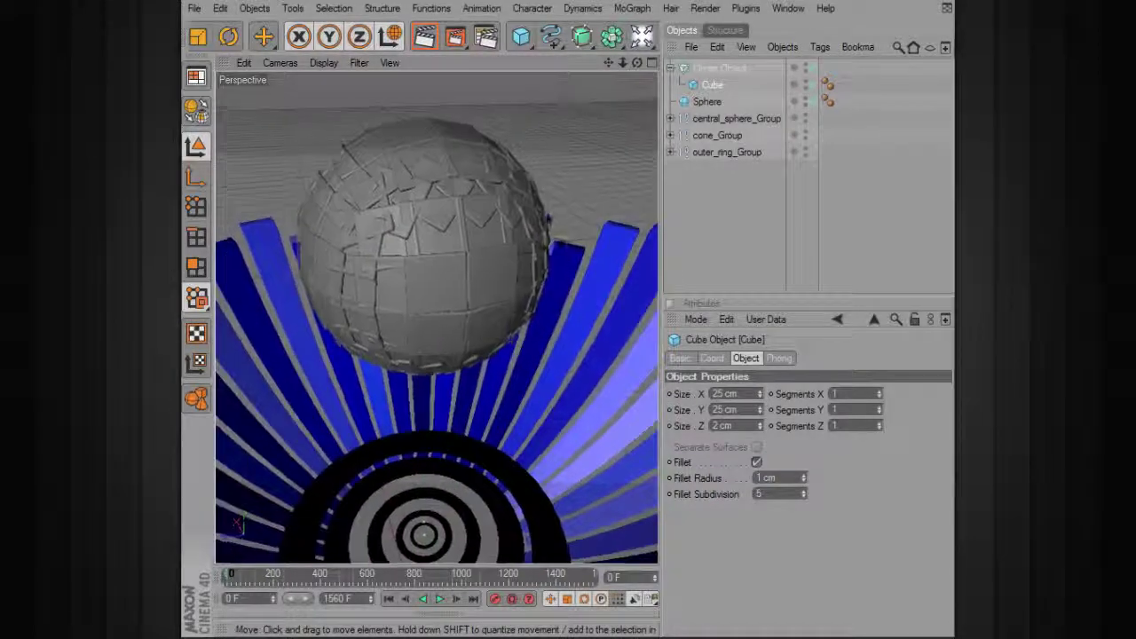
Move the animation to about frame 42 and add a MoGraph Sound Effector to the cloner.
drag(282, 575, 241, 574)
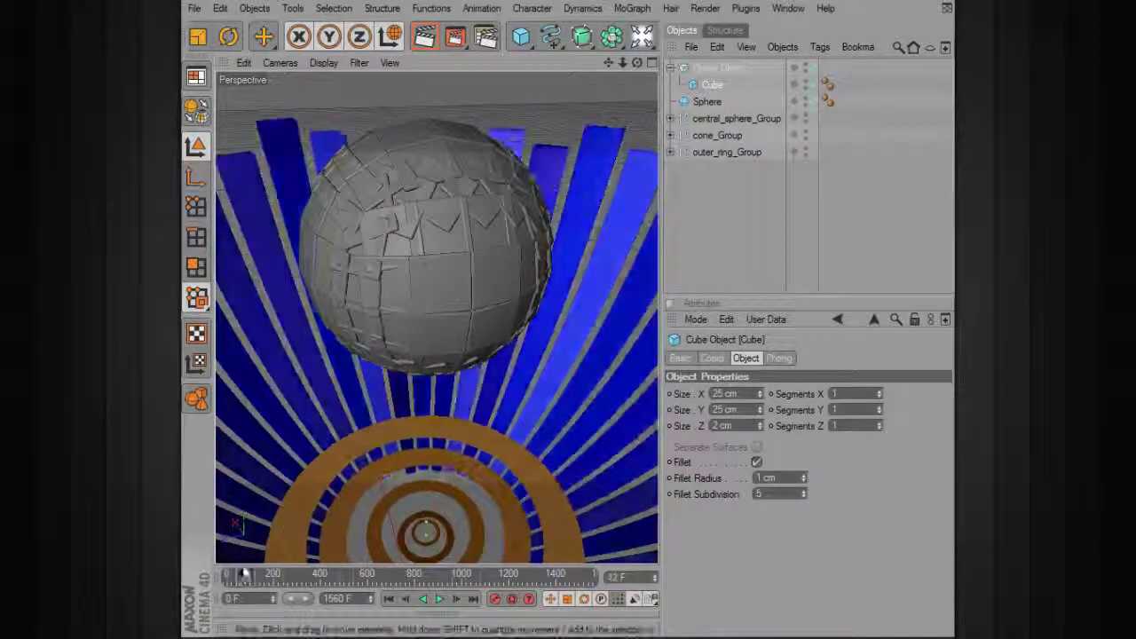
click(670, 68)
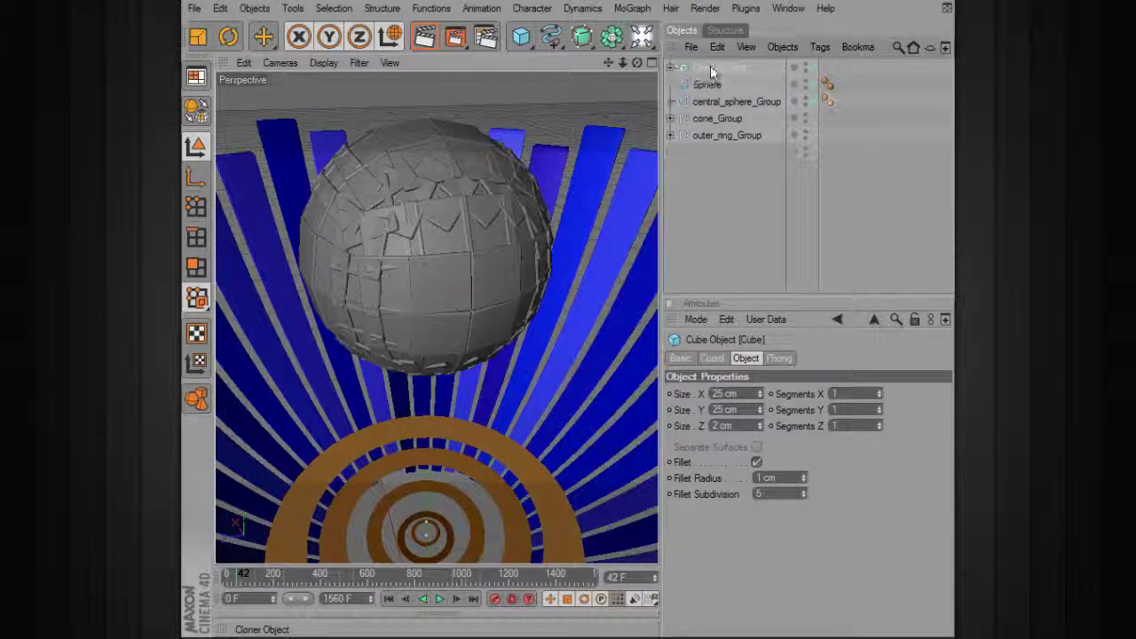
click(713, 67)
click(643, 9)
click(661, 457)
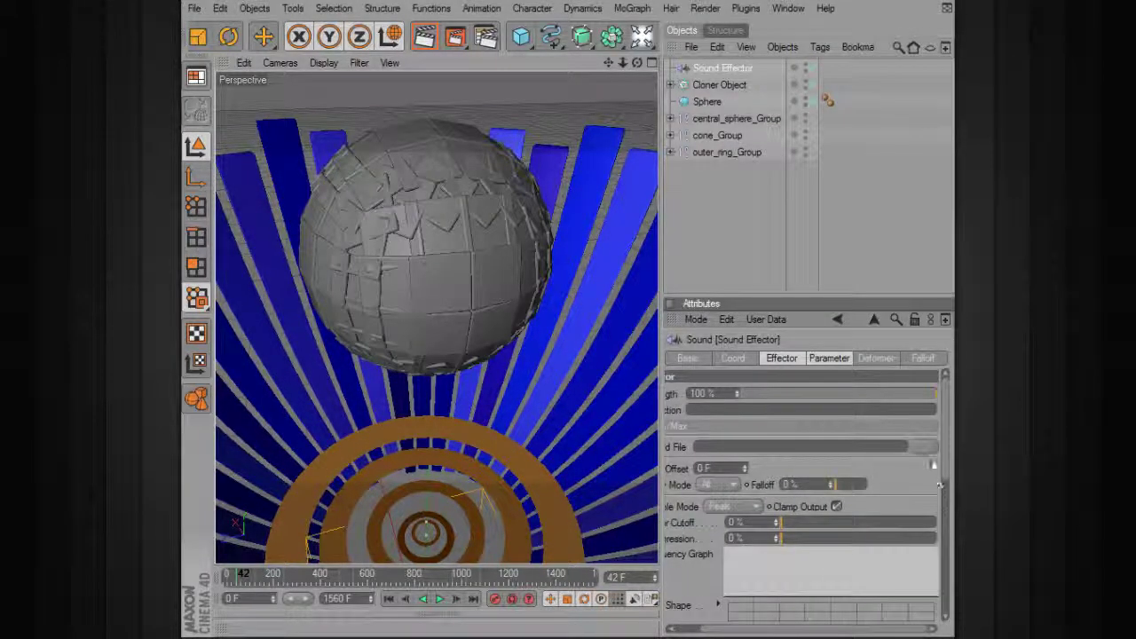
Load the studio music bed WAV into the Sound Effector without replacing the document's copy, and turn off Scrub Sound.
click(929, 447)
double_click(493, 208)
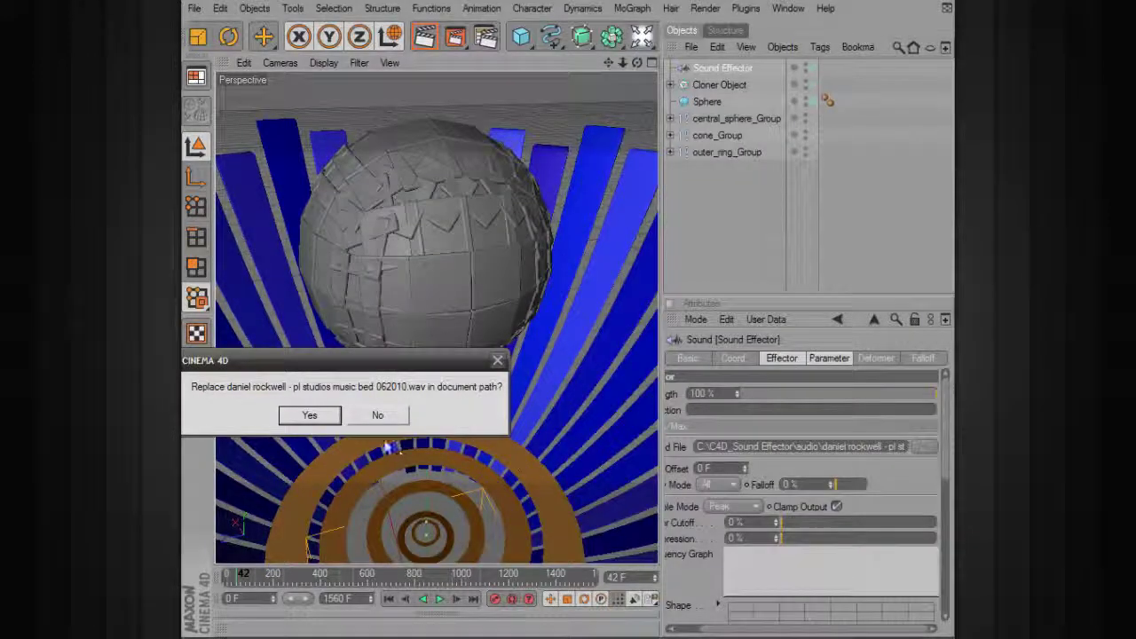
click(377, 415)
scroll(798, 532, down, 10)
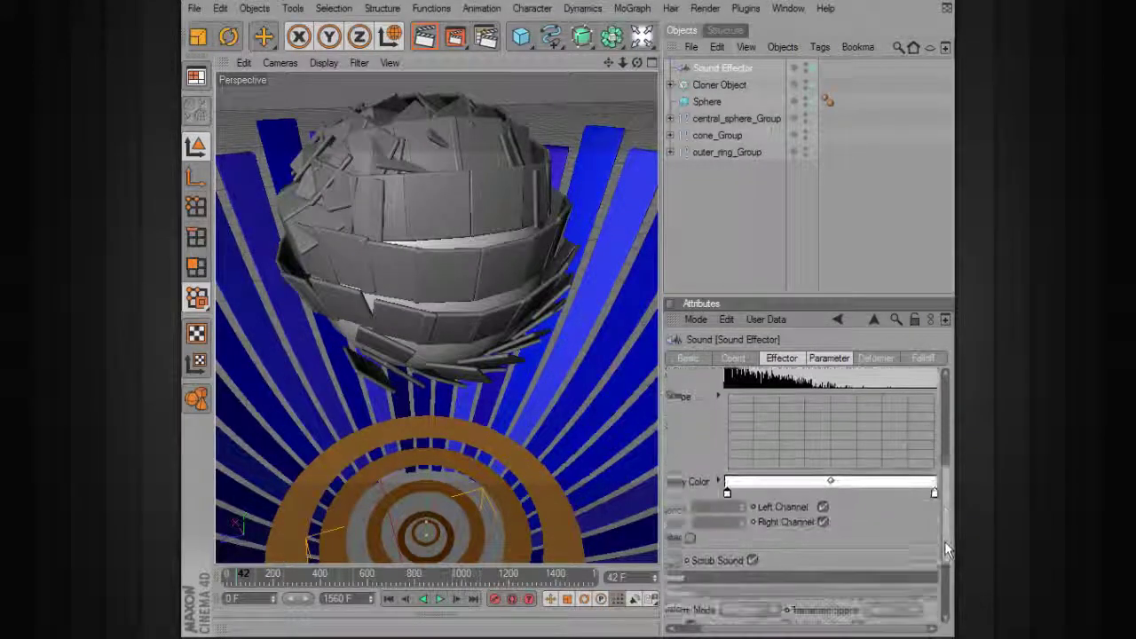
click(782, 358)
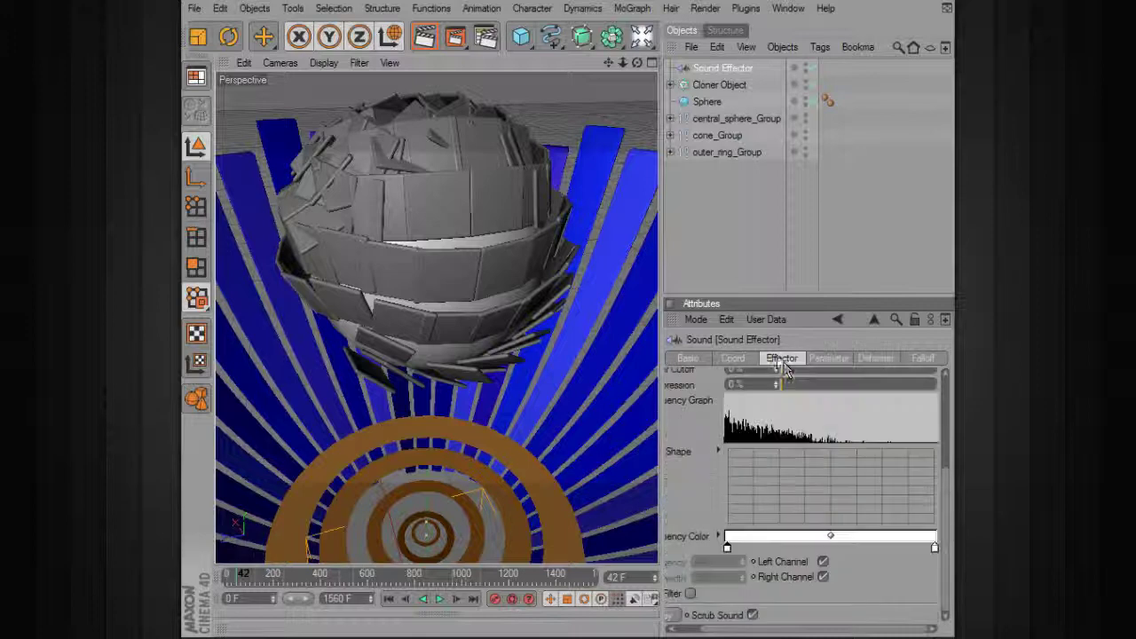
click(752, 614)
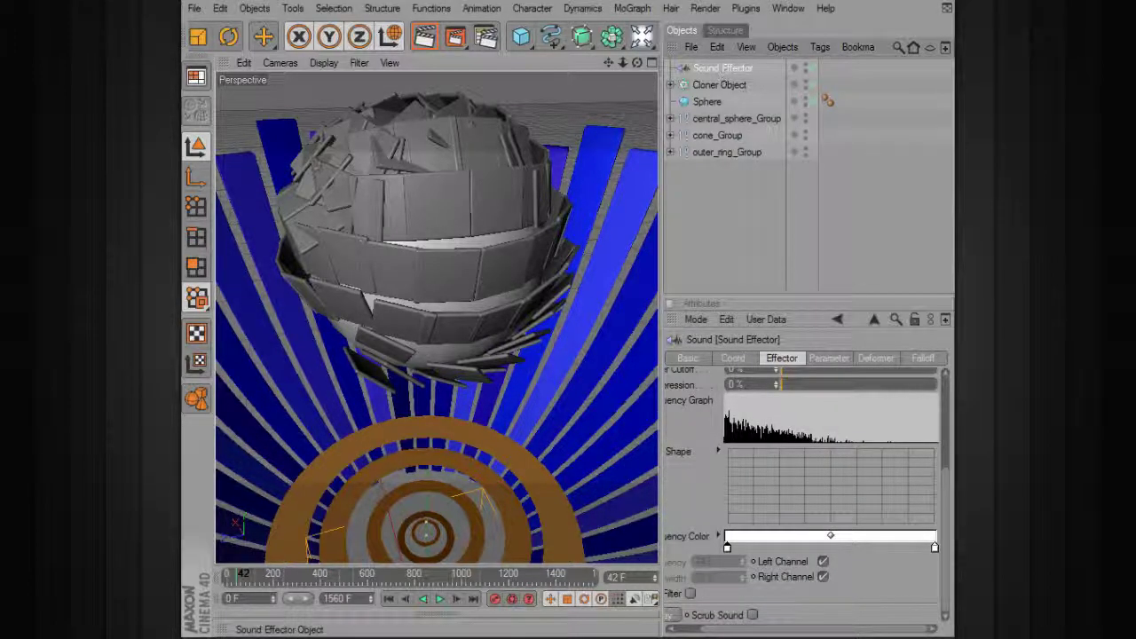
Set the Sound Effector's position offset to 0 cm in Y and 67 cm in Z.
click(826, 358)
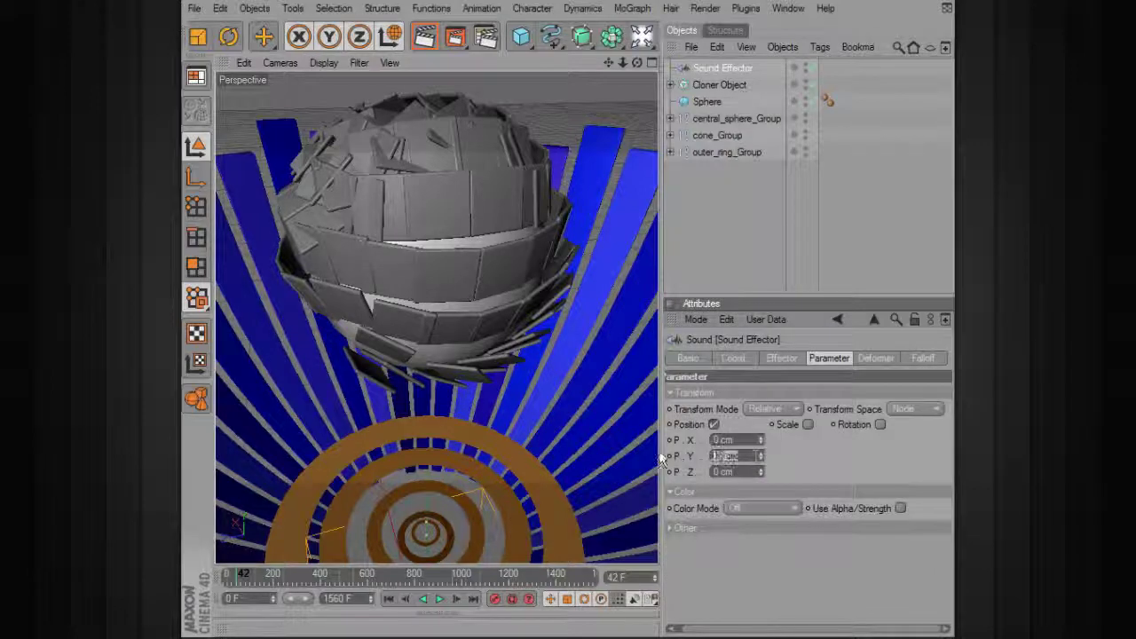
text(0)
key(Return)
mouse_move(759, 472)
mouse_down()
mouse_move(760, 456)
mouse_move(760, 479)
mouse_up()
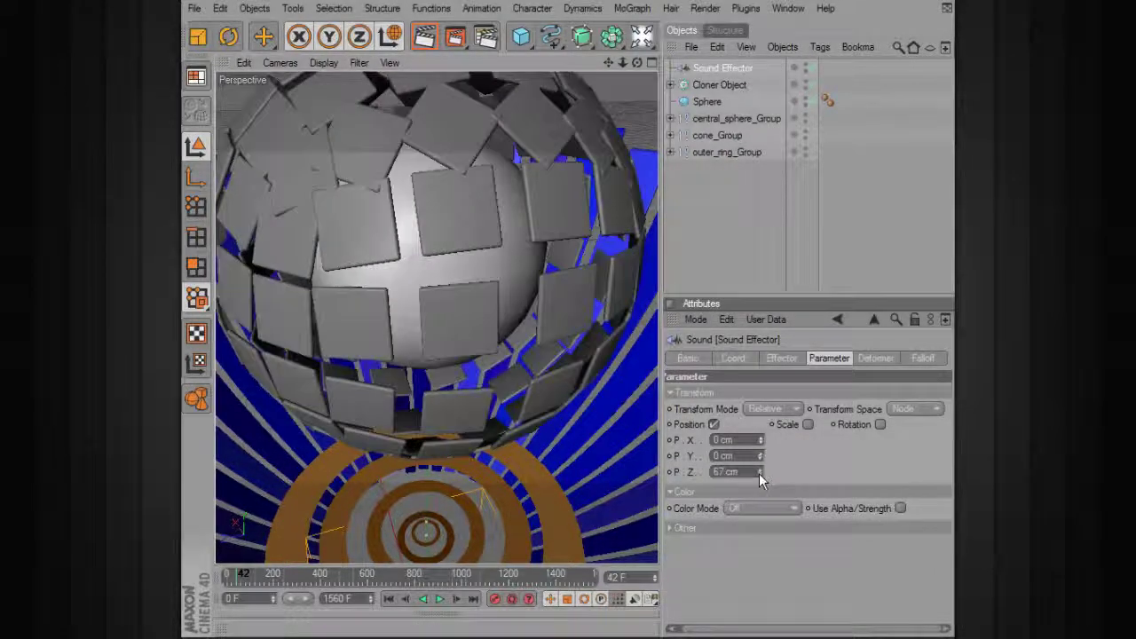
Raise the Sound Effector's Z position offset to 97 cm while previewing the animation, and stop playback.
scroll(565, 424, down, 8)
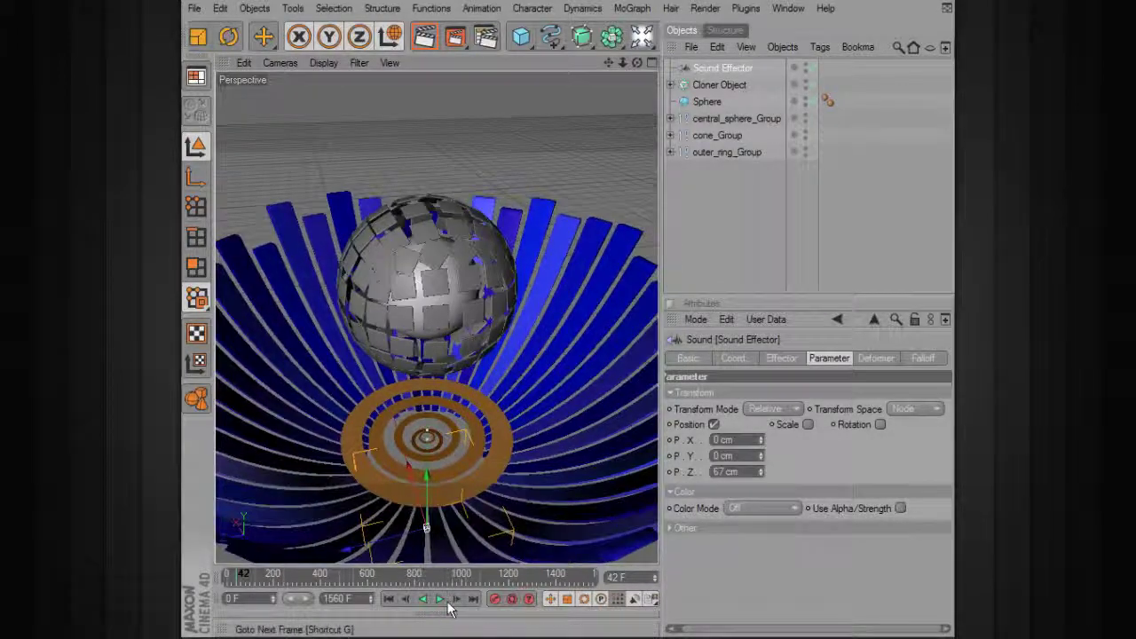
click(439, 599)
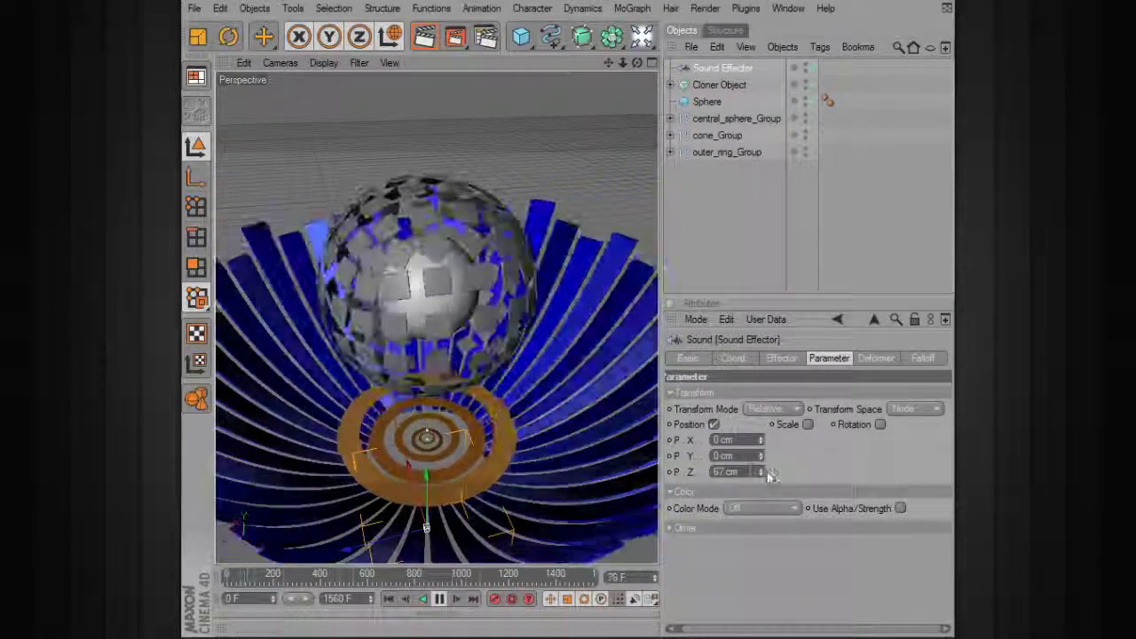
drag(760, 472, 760, 445)
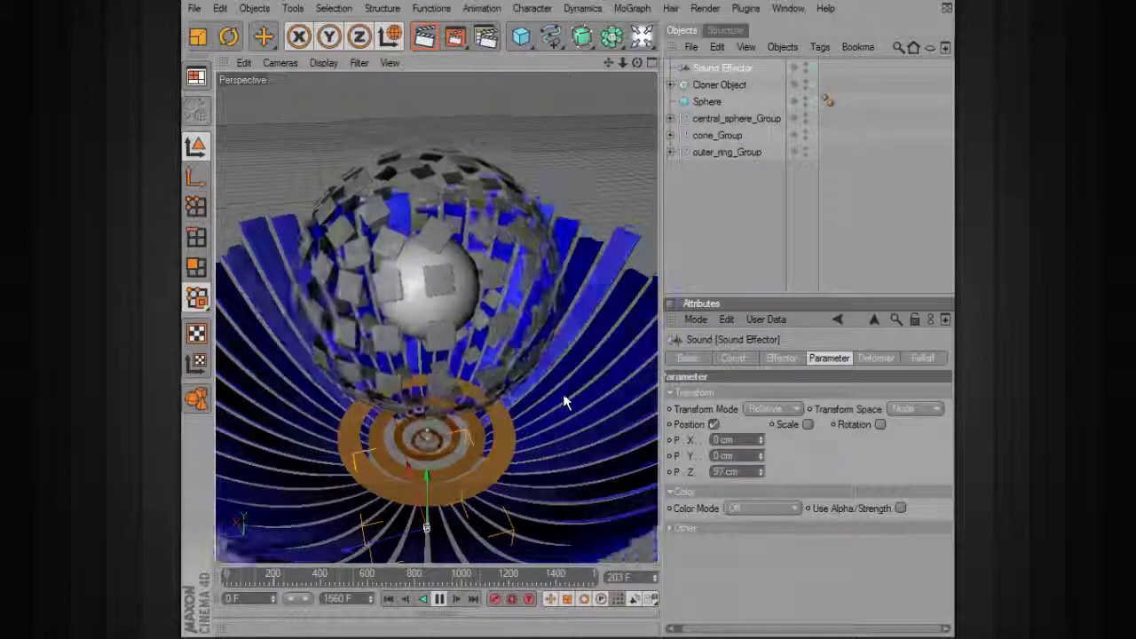
alt+drag(564, 394, 524, 390)
drag(273, 576, 203, 570)
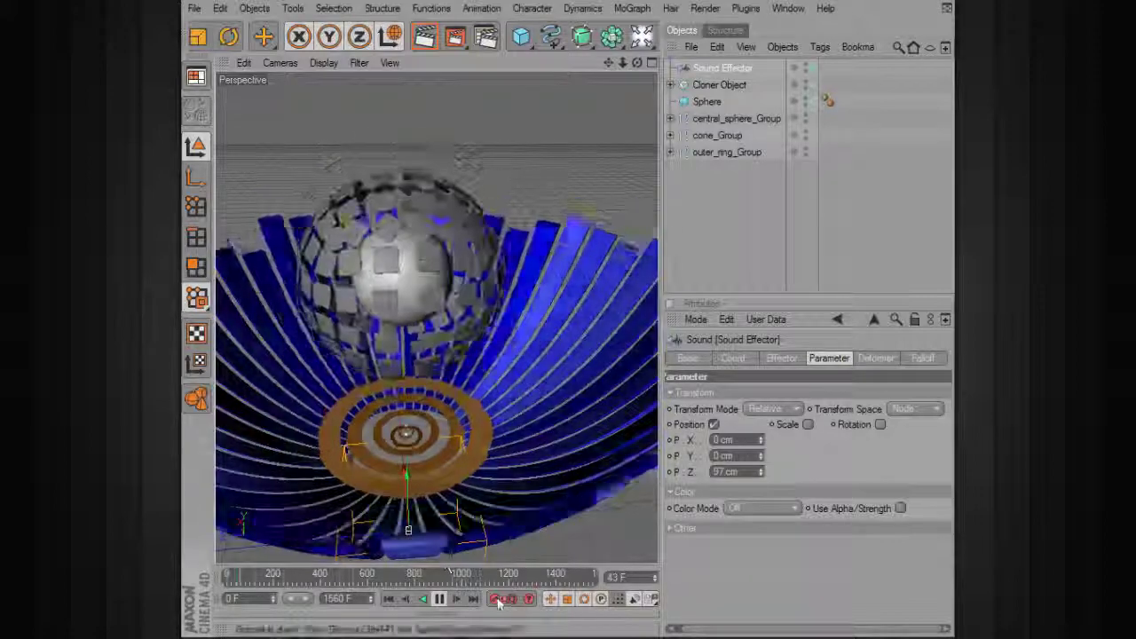
click(440, 600)
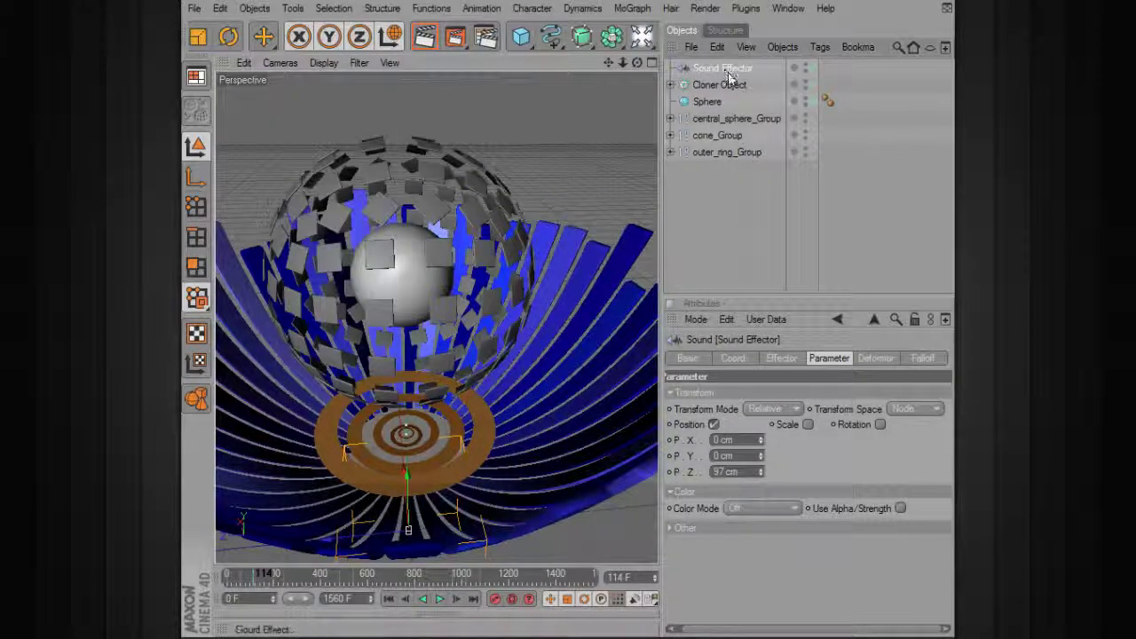
Enable the Sound Effector's filter with frequency 0.01 and bandwidth 150, and preview the animation from the start.
click(781, 358)
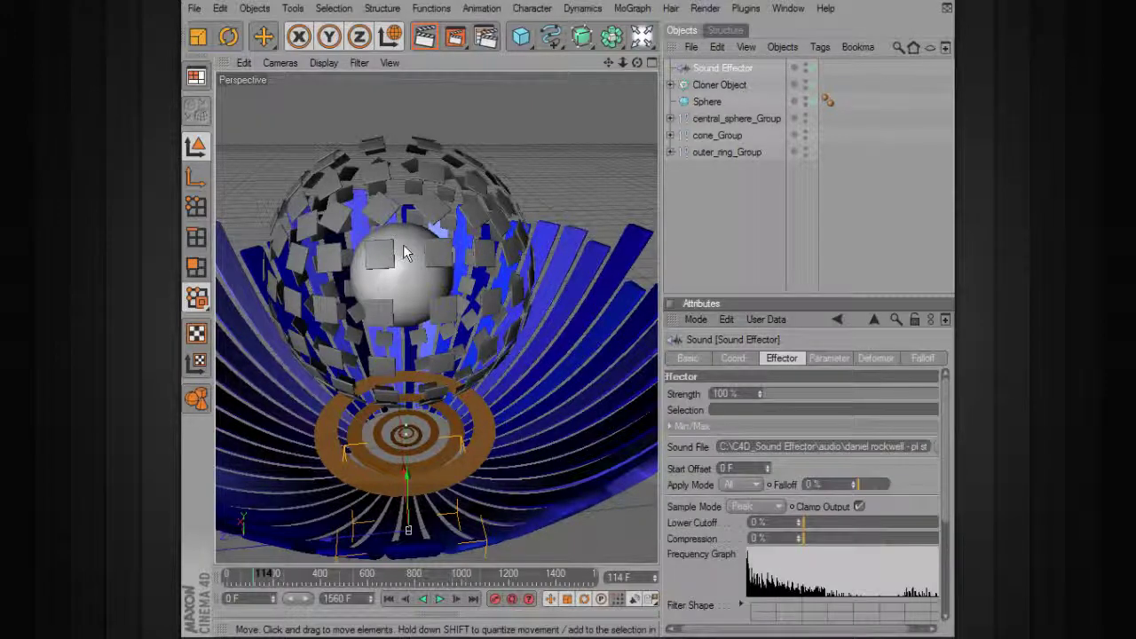
drag(950, 470, 772, 551)
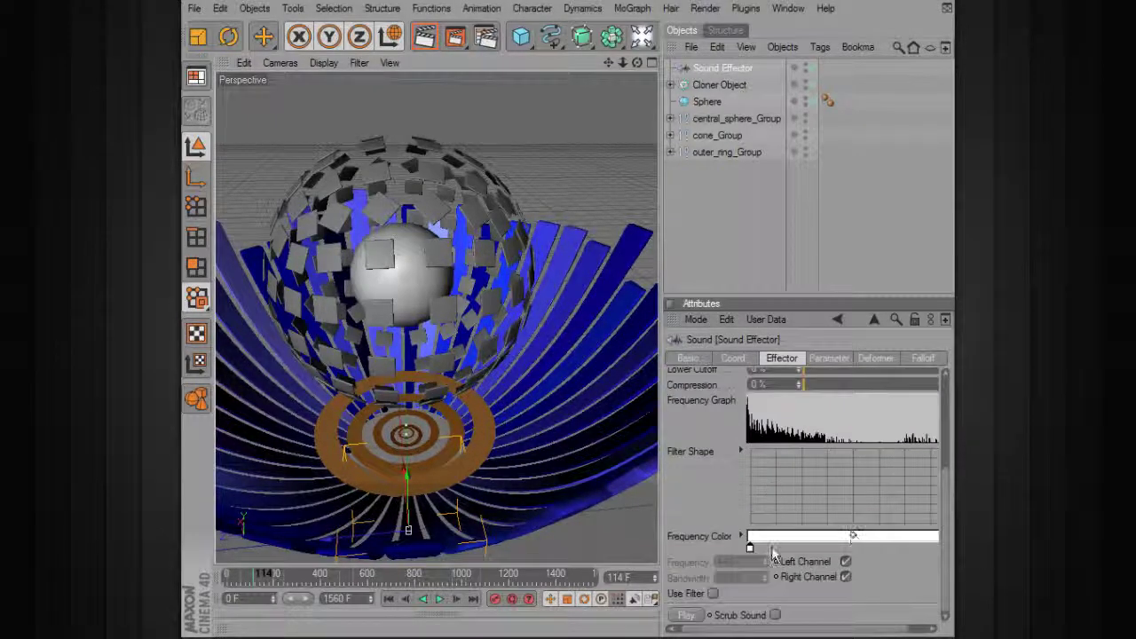
click(713, 593)
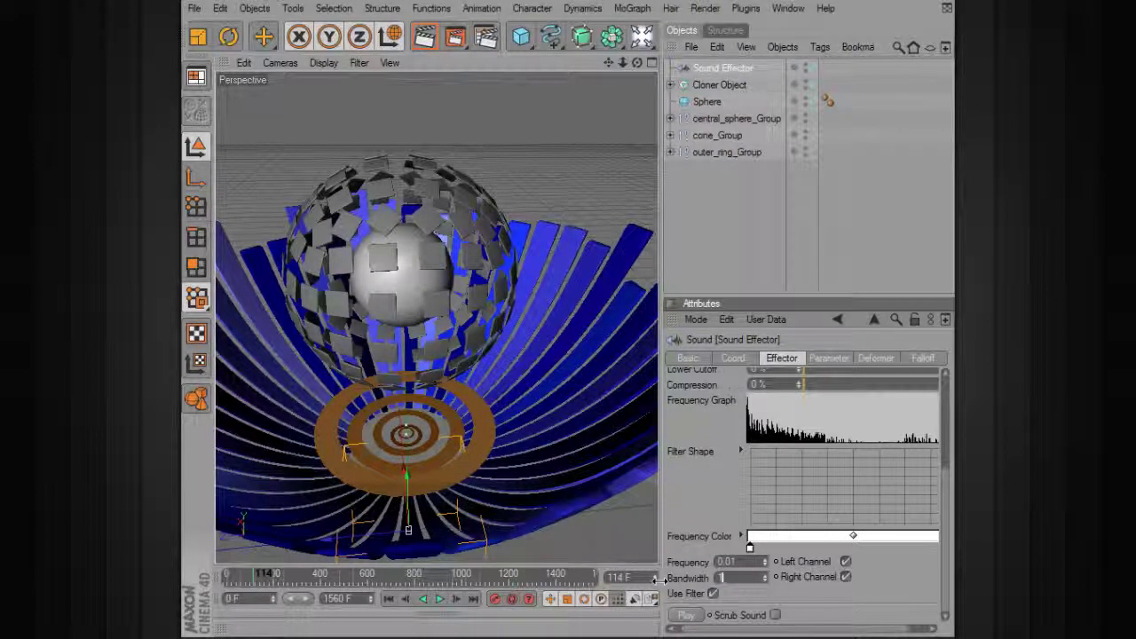
text(150)
key(Return)
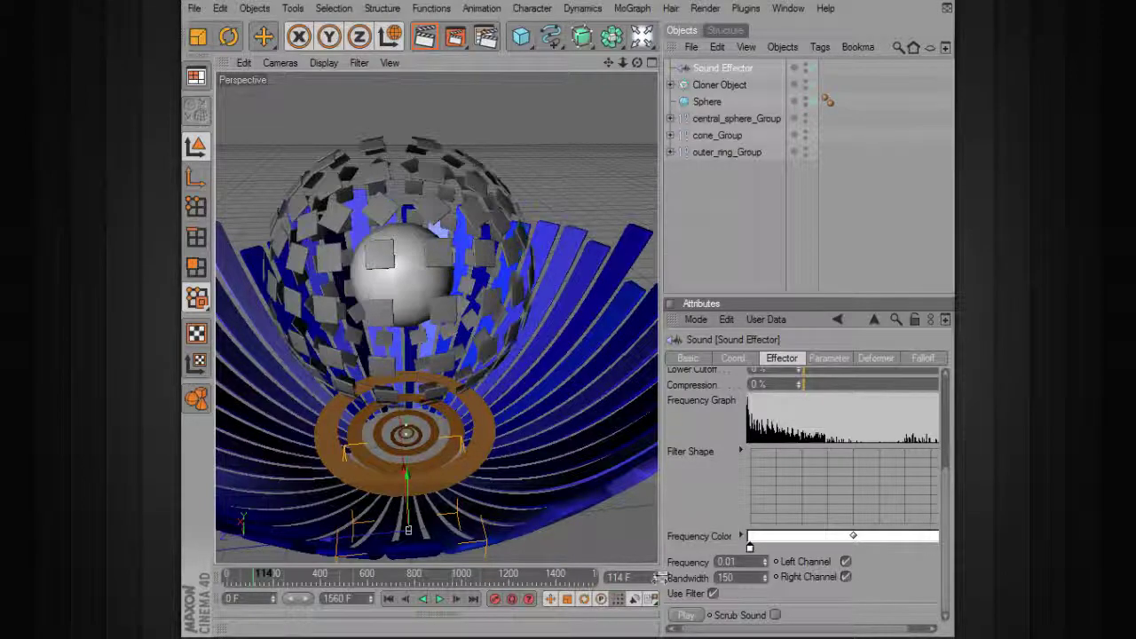
click(388, 599)
click(439, 599)
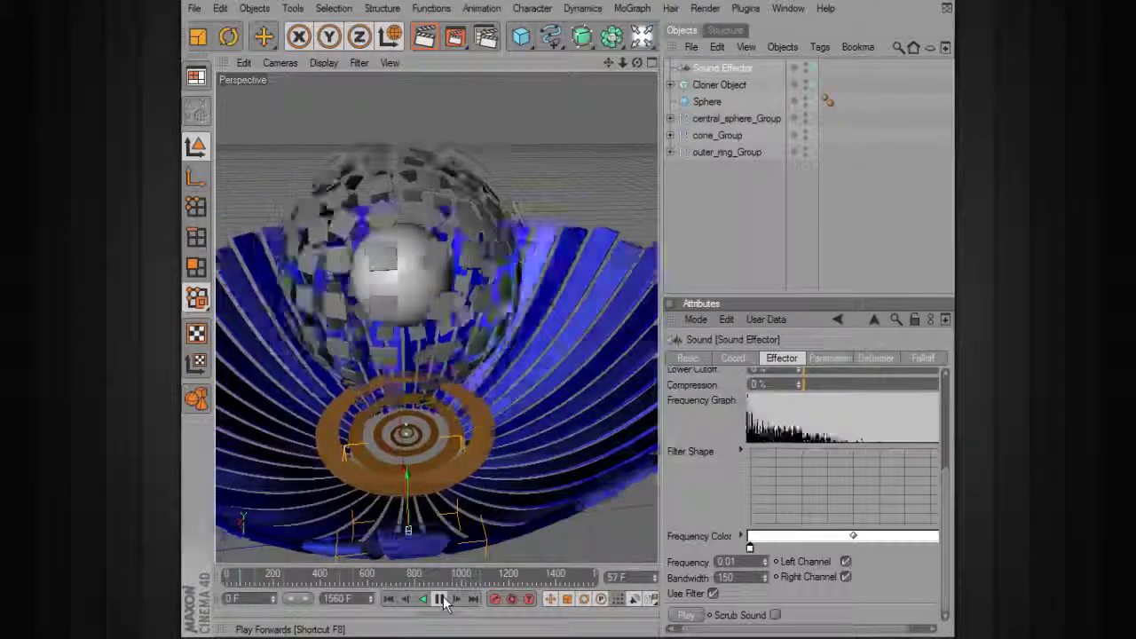
click(442, 600)
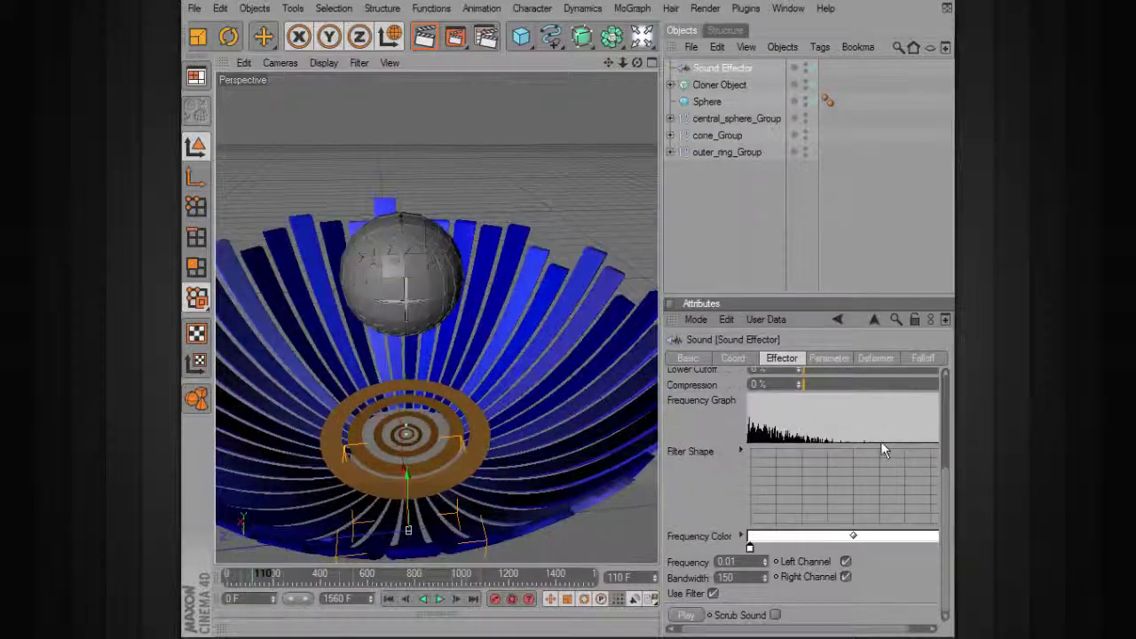
Set the Sound Effector's Falloff to 45% and Lower Cutoff to 26%, and play the animation from the start.
scroll(886, 456, up, 5)
drag(865, 470, 875, 471)
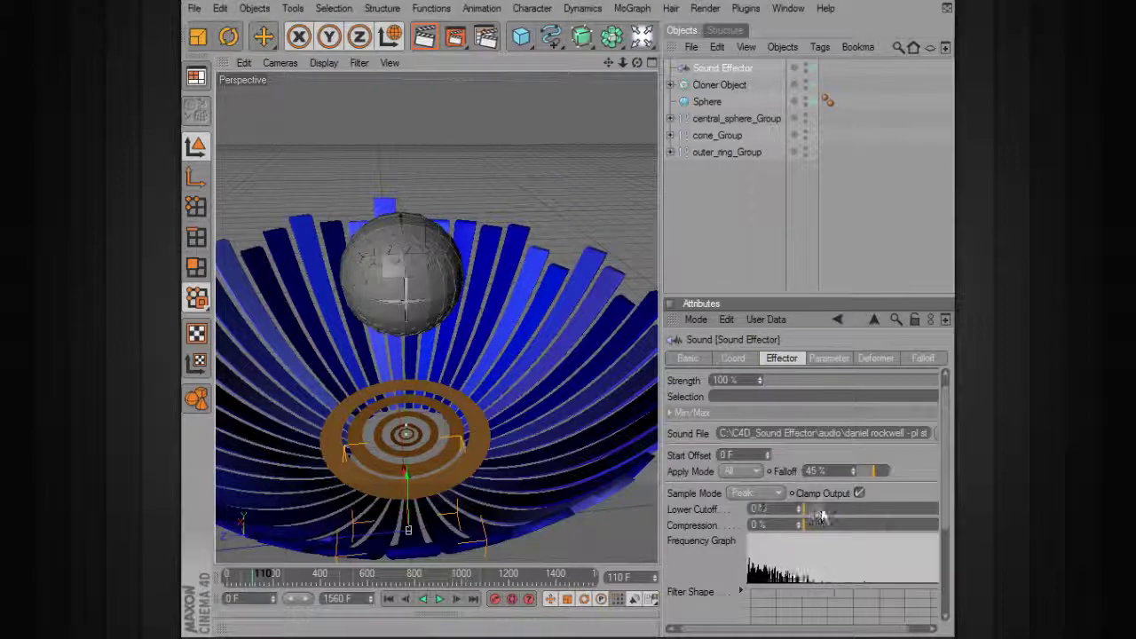
drag(836, 507, 844, 508)
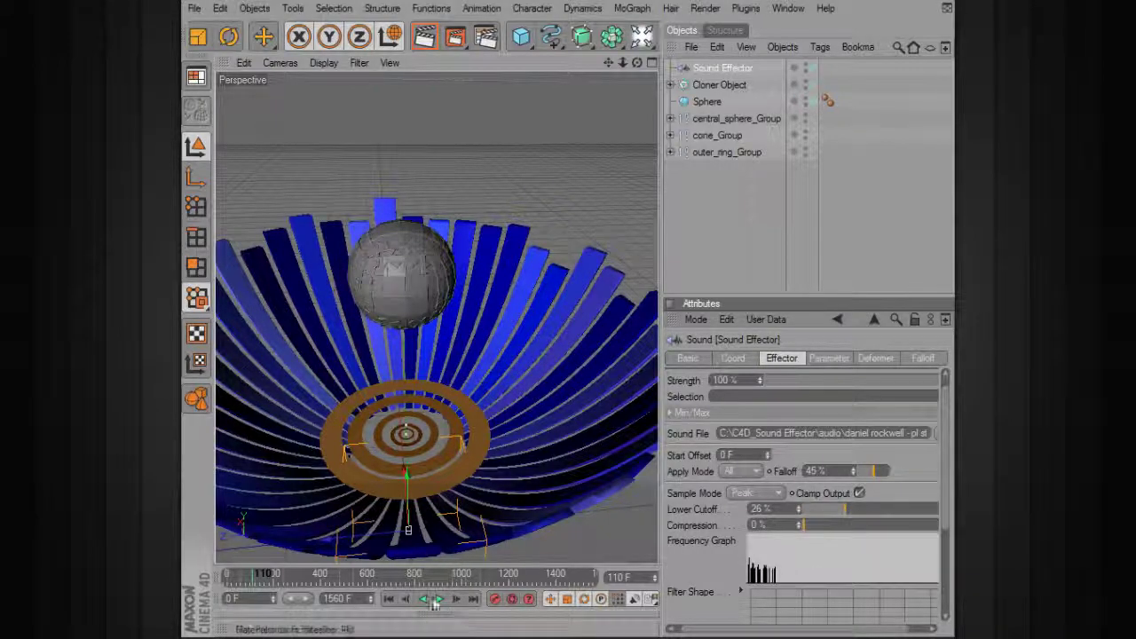
click(388, 599)
click(438, 600)
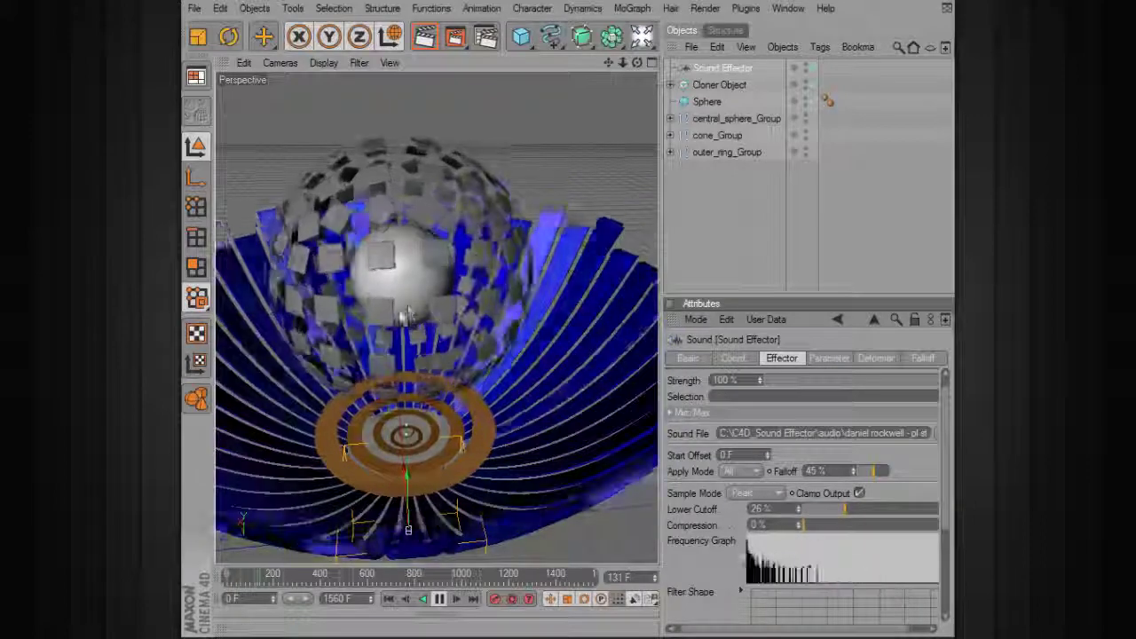
Enable the Sound Effector's rotation with a 30° bank and set its Z position offset to 113 cm.
click(829, 357)
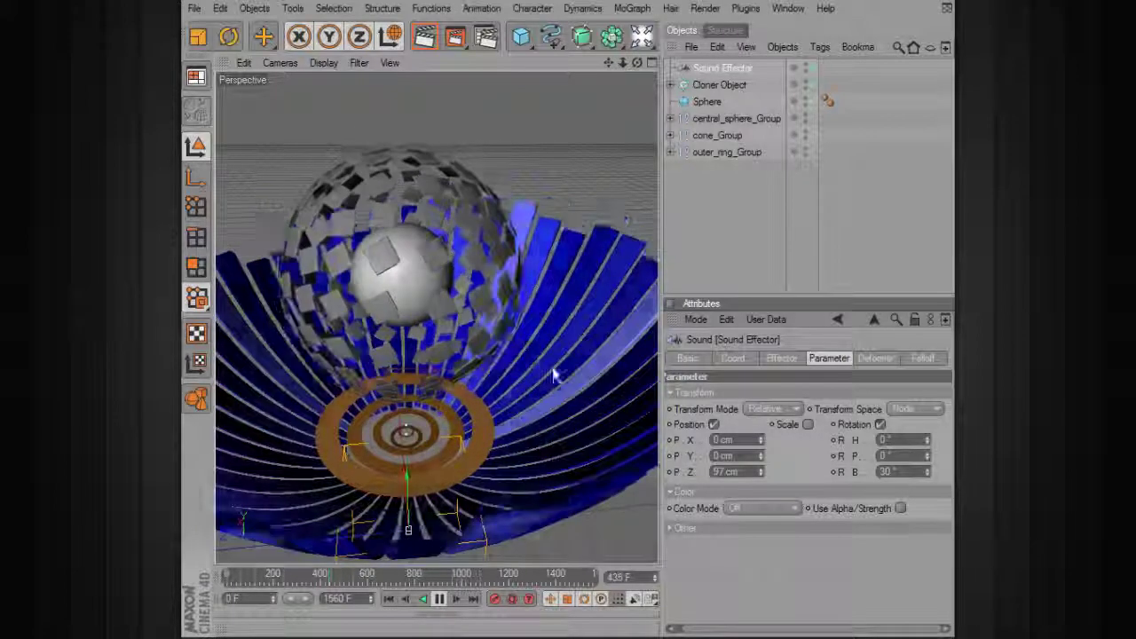
click(762, 471)
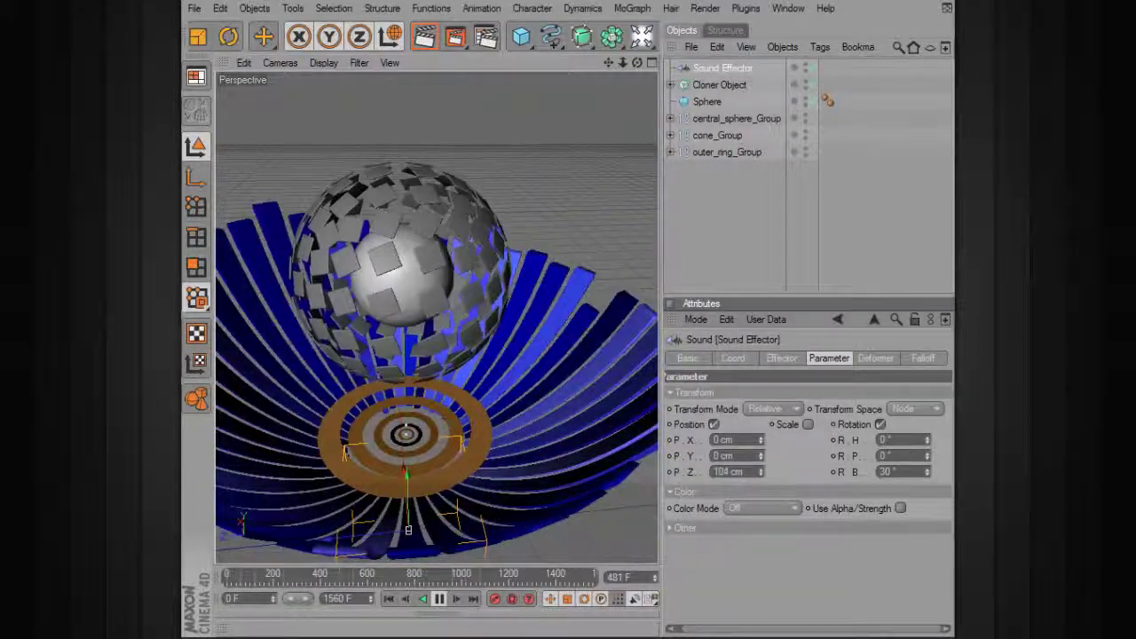
mouse_move(761, 471)
mouse_down()
mouse_move(761, 459)
mouse_move(760, 475)
mouse_up()
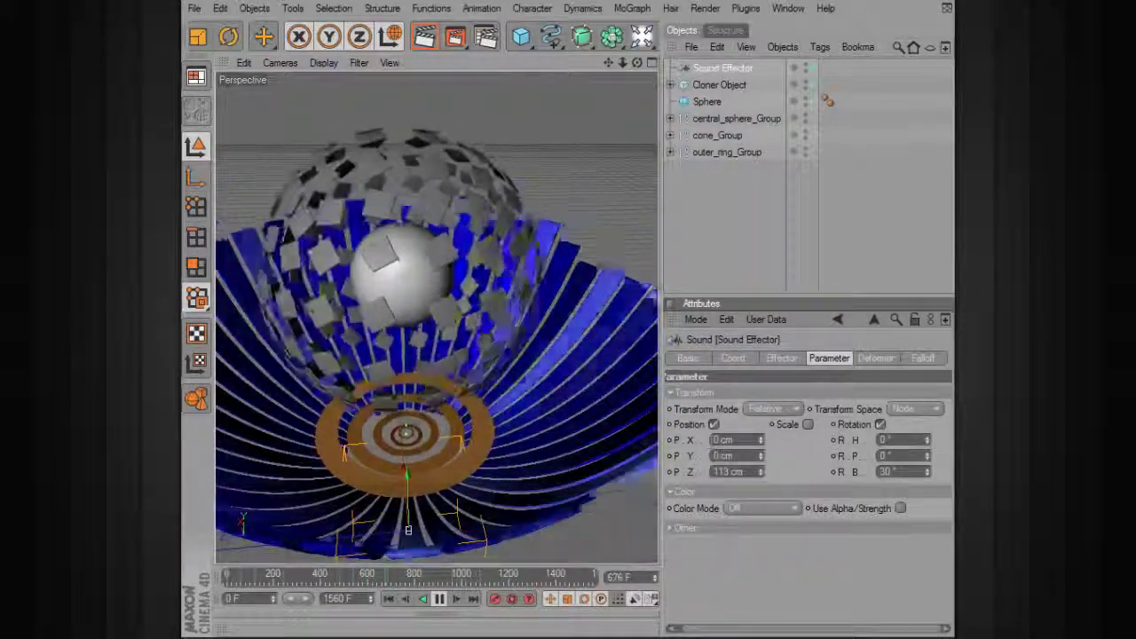
Increase the sphere's segments to 20, stop the playback and return to the first frame.
click(706, 102)
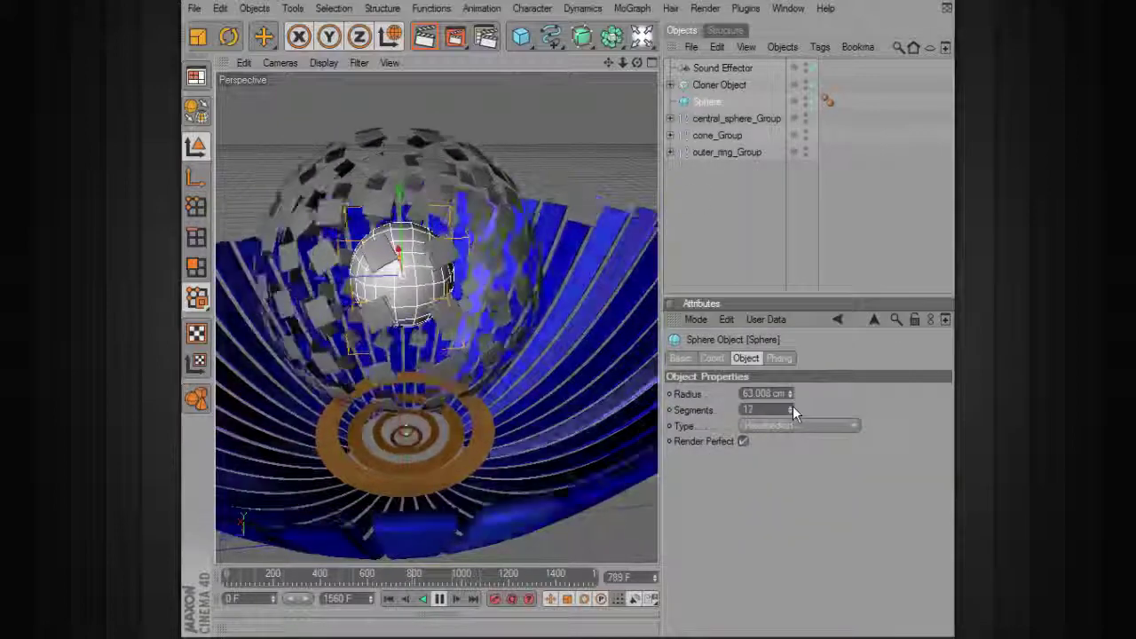
click(791, 407)
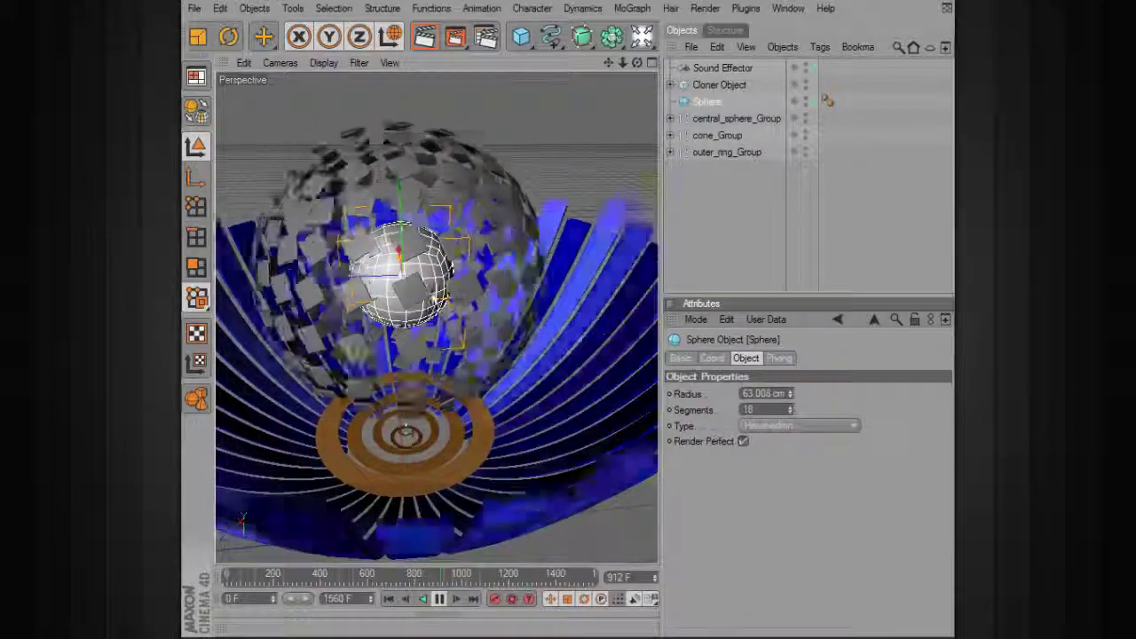
click(790, 407)
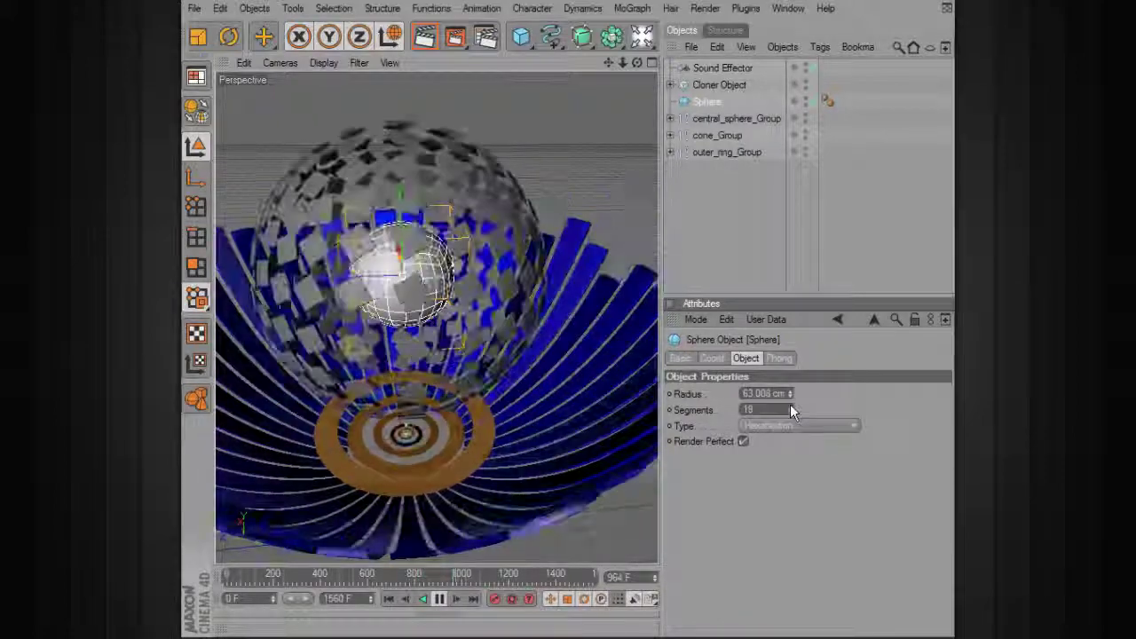
click(438, 599)
click(388, 599)
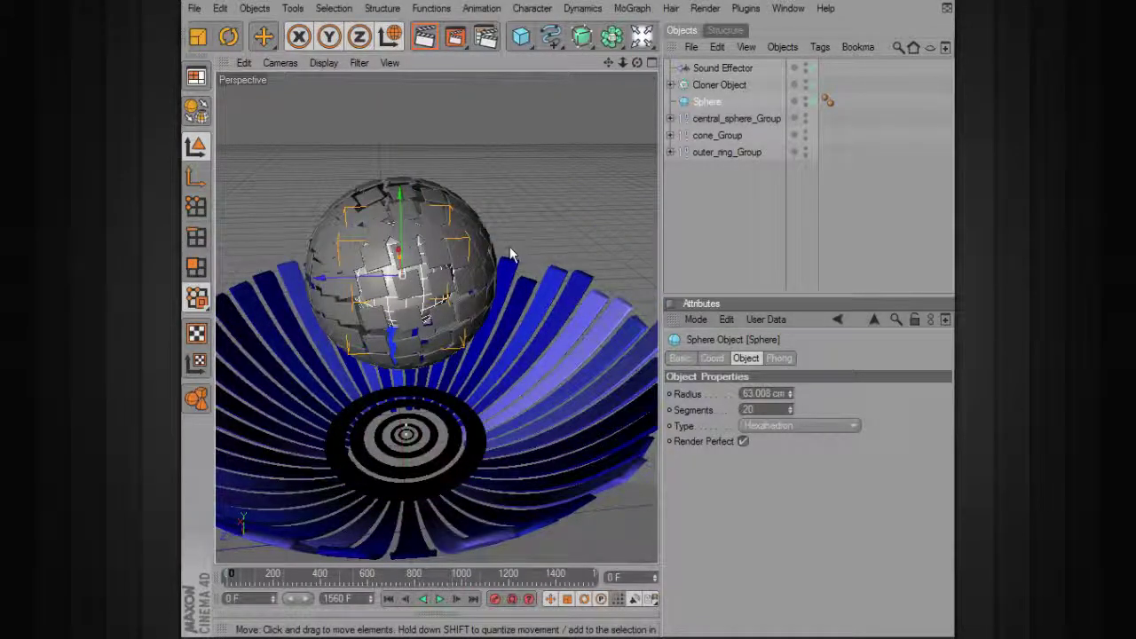
Add a Random Effector to the Cloner Object and rename it Random Effector_pos.
click(739, 85)
click(632, 9)
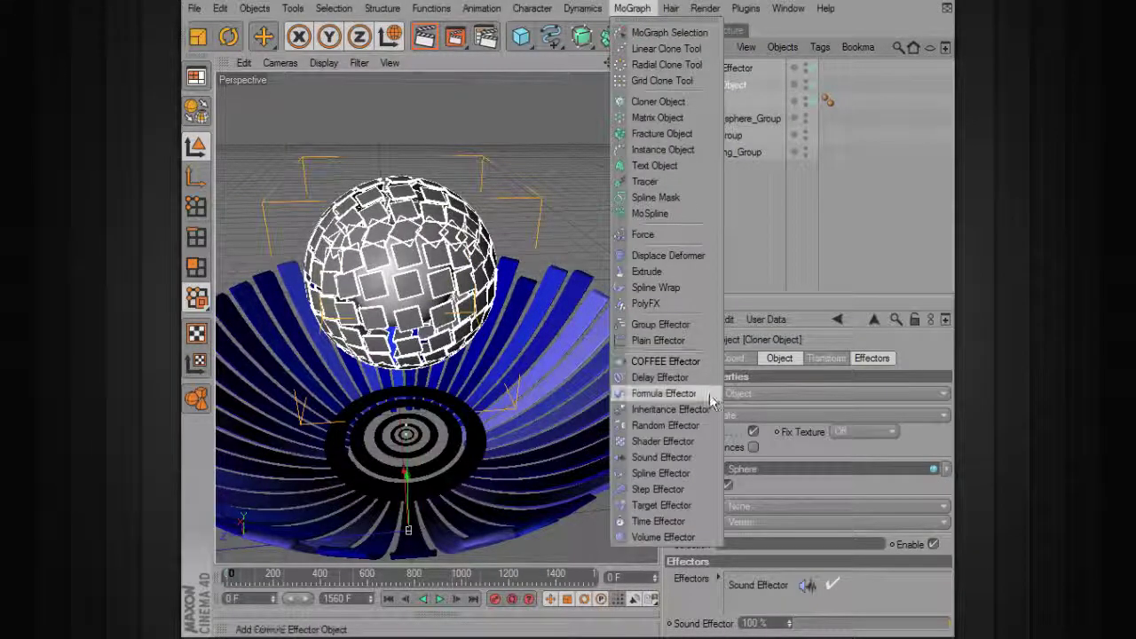
click(665, 425)
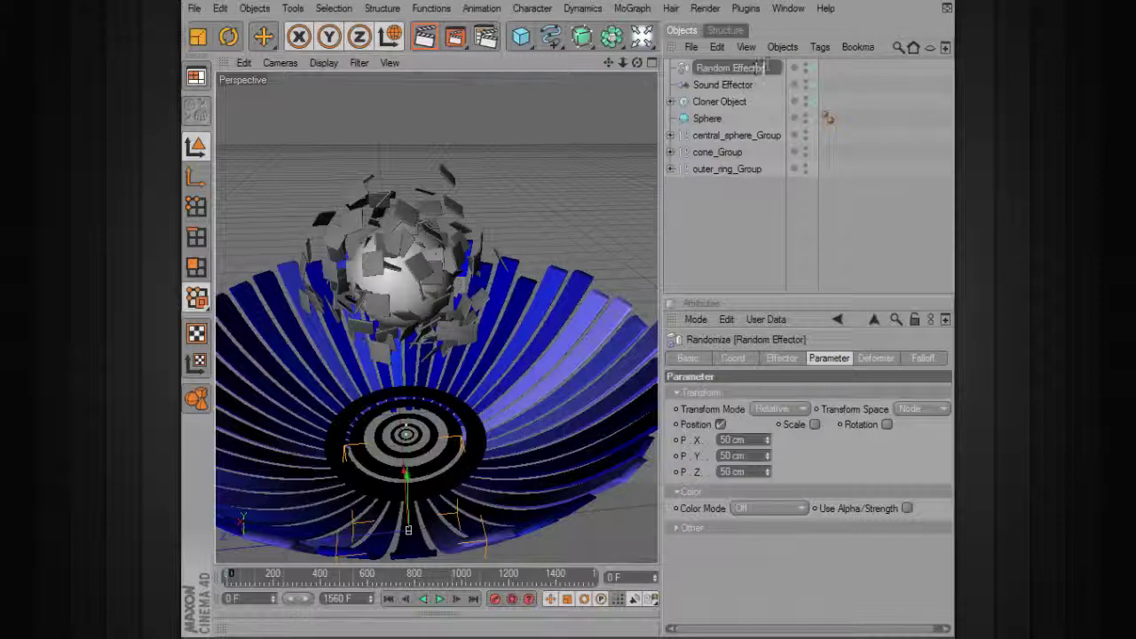
text(os)
key(Return)
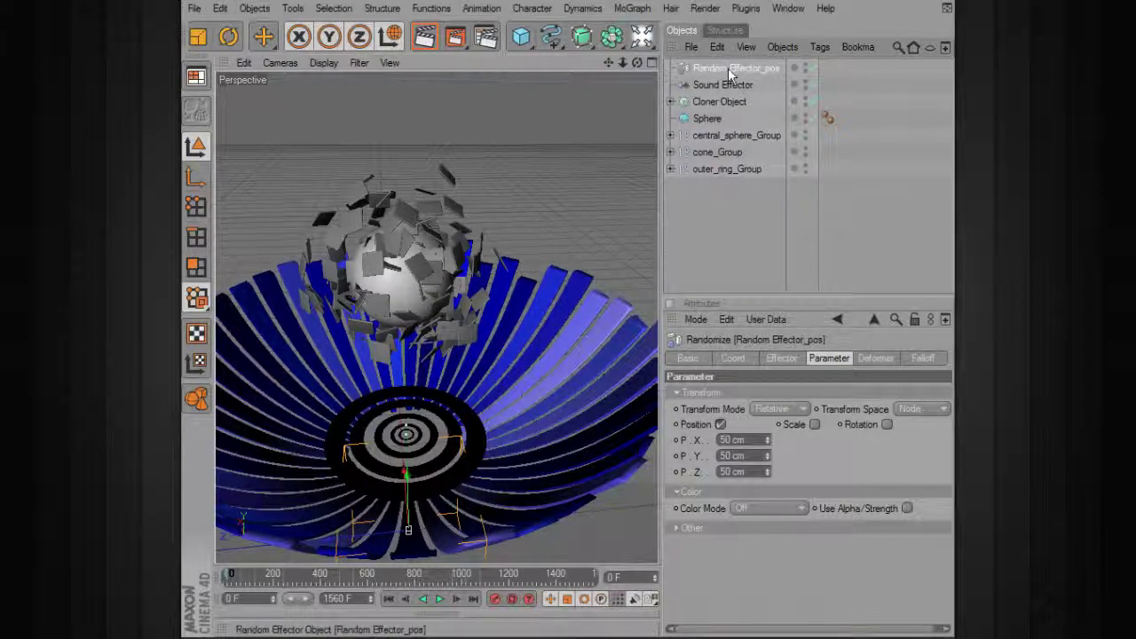
Set Random Effector_pos's position offsets to X 2 cm, Y 2 cm and Z 58 cm.
click(732, 439)
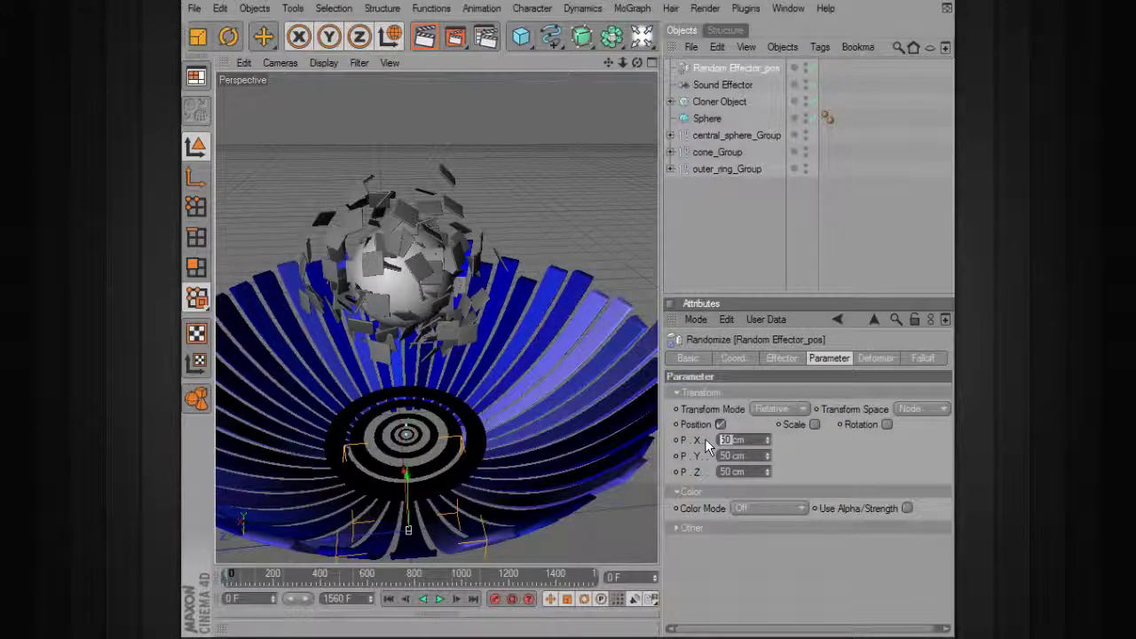
text(2)
key(Return)
click(731, 455)
text(2)
key(Return)
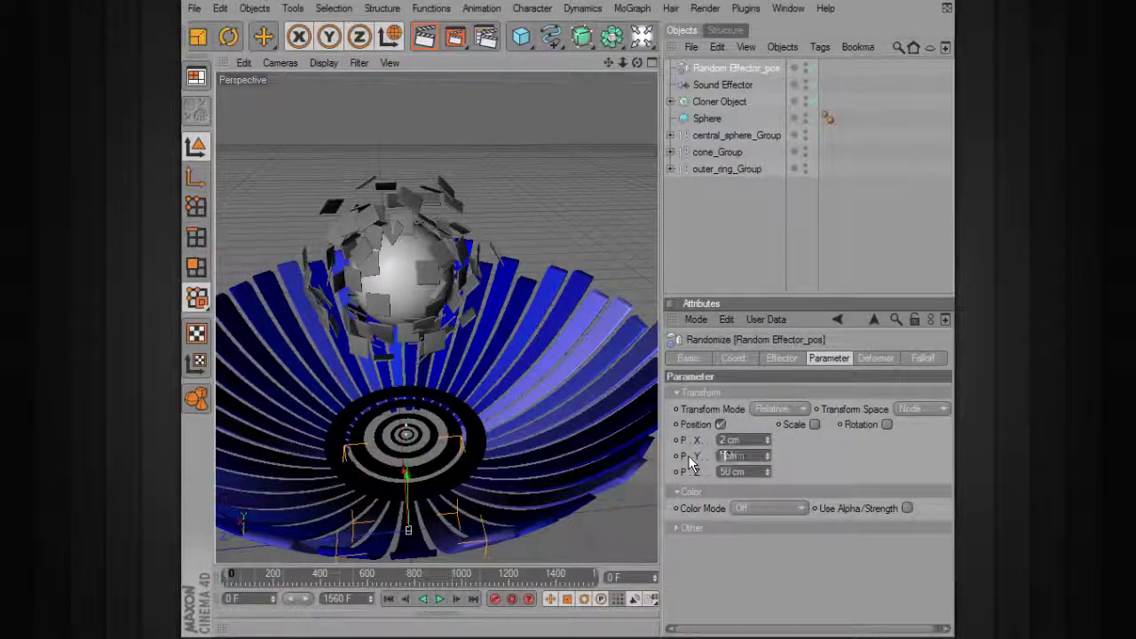
alt+drag(515, 349, 567, 328)
click(766, 472)
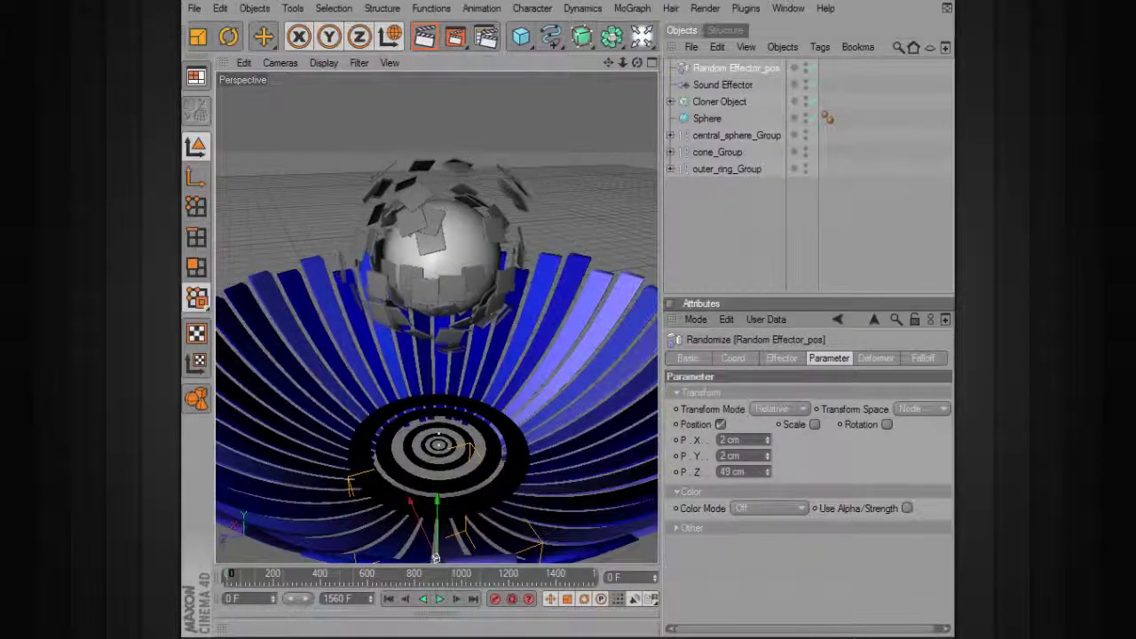
drag(767, 472, 766, 463)
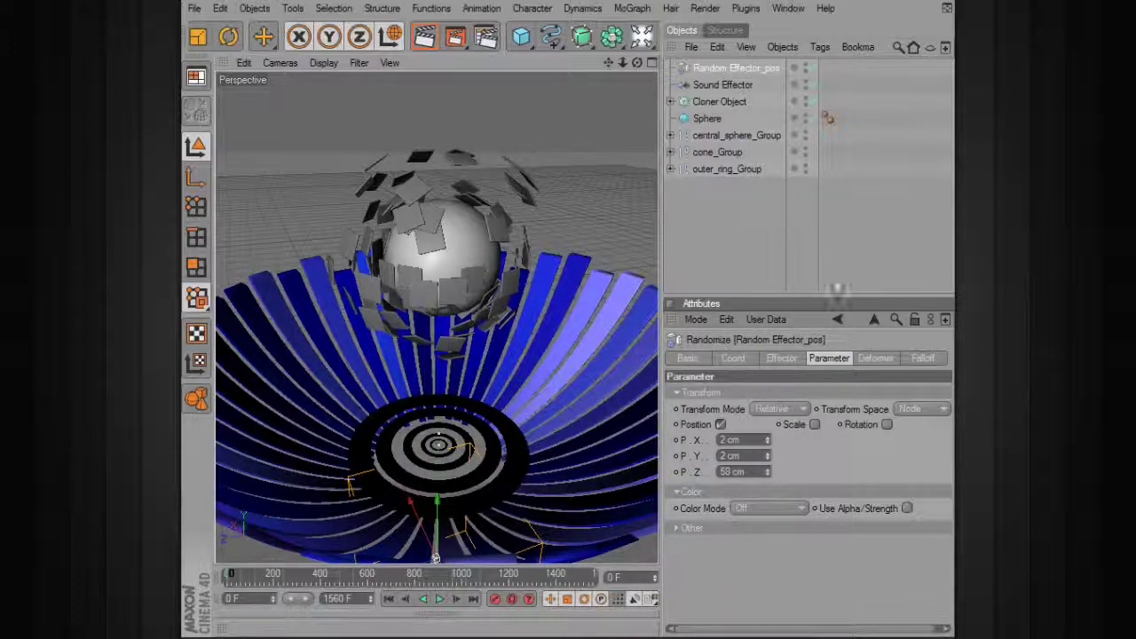
Hide the Sphere in the viewport and play the animation.
click(806, 120)
alt+drag(613, 269, 624, 330)
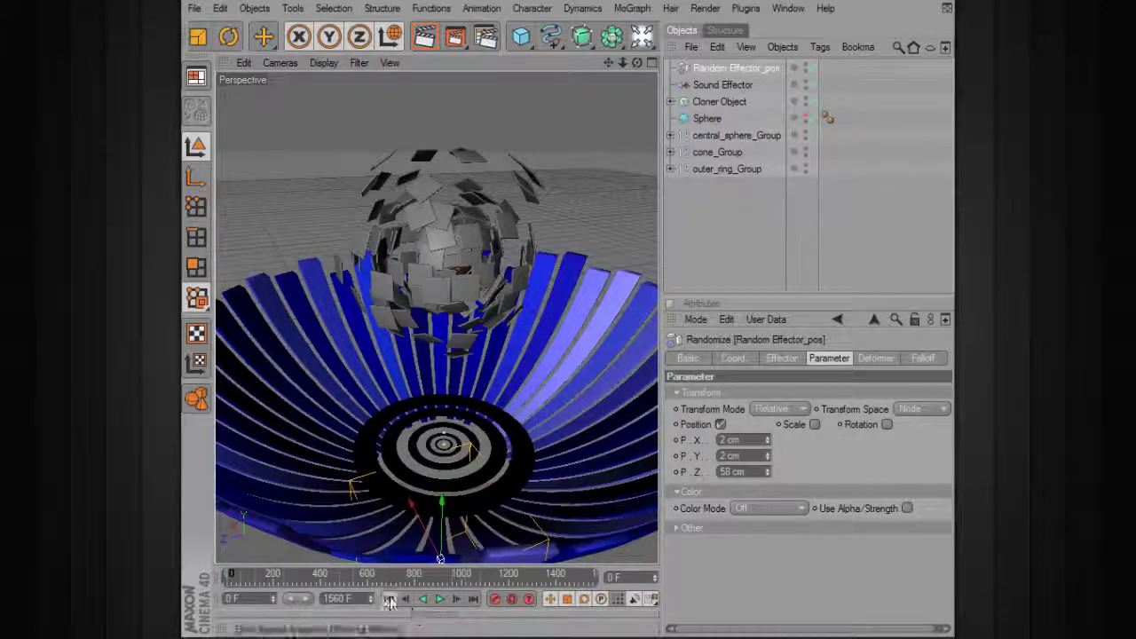
click(441, 600)
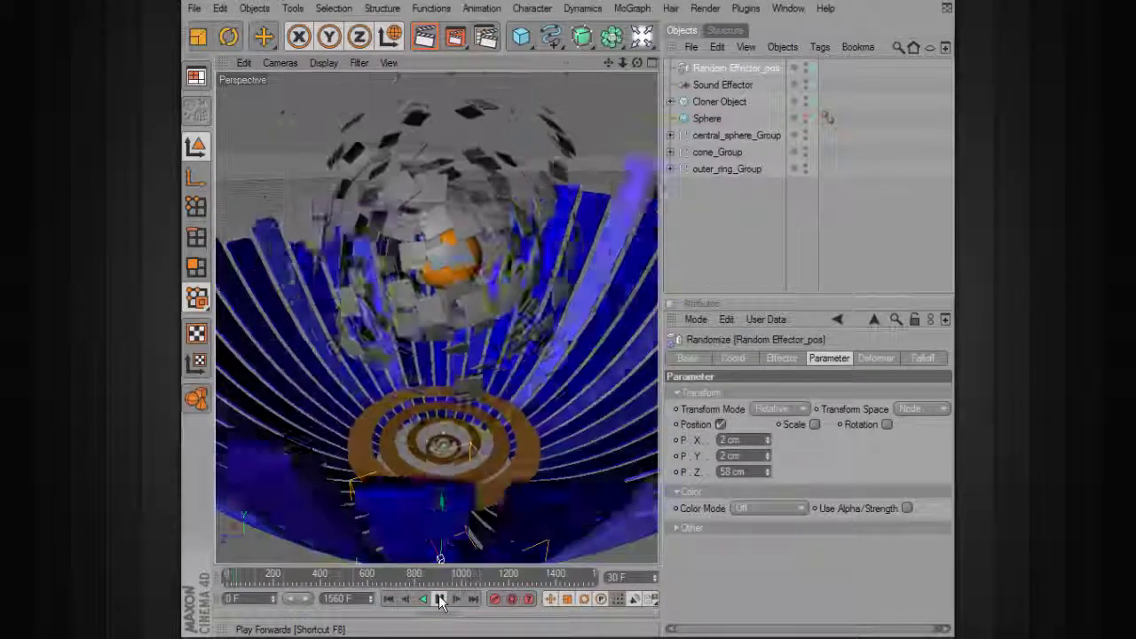
Set Random Effector_pos's Z position offset to 23 cm and replay the animation from the start.
drag(769, 473, 768, 479)
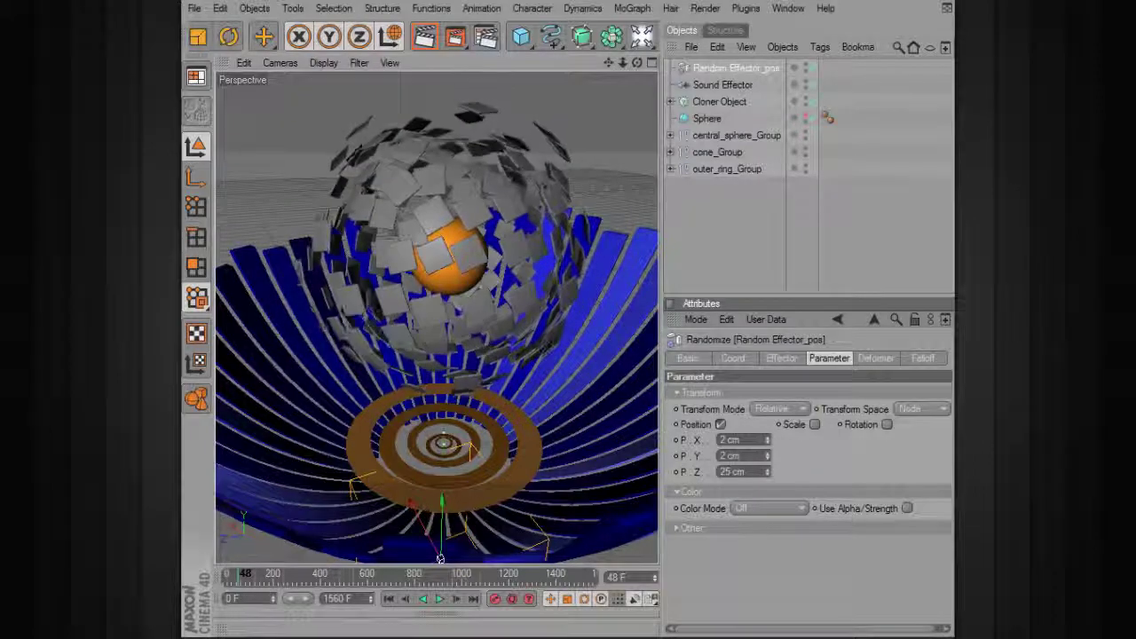
click(389, 599)
click(439, 599)
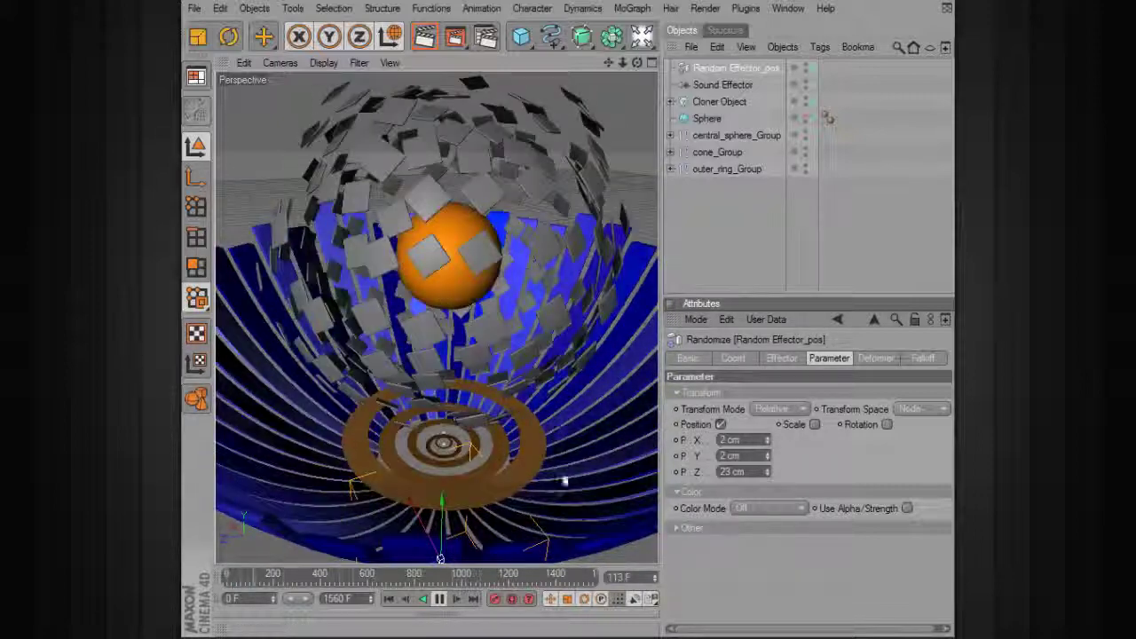
Enable rotation on Random Effector_pos with heading 7°, pitch 13° and bank 23°, and replay the animation from the start.
click(886, 424)
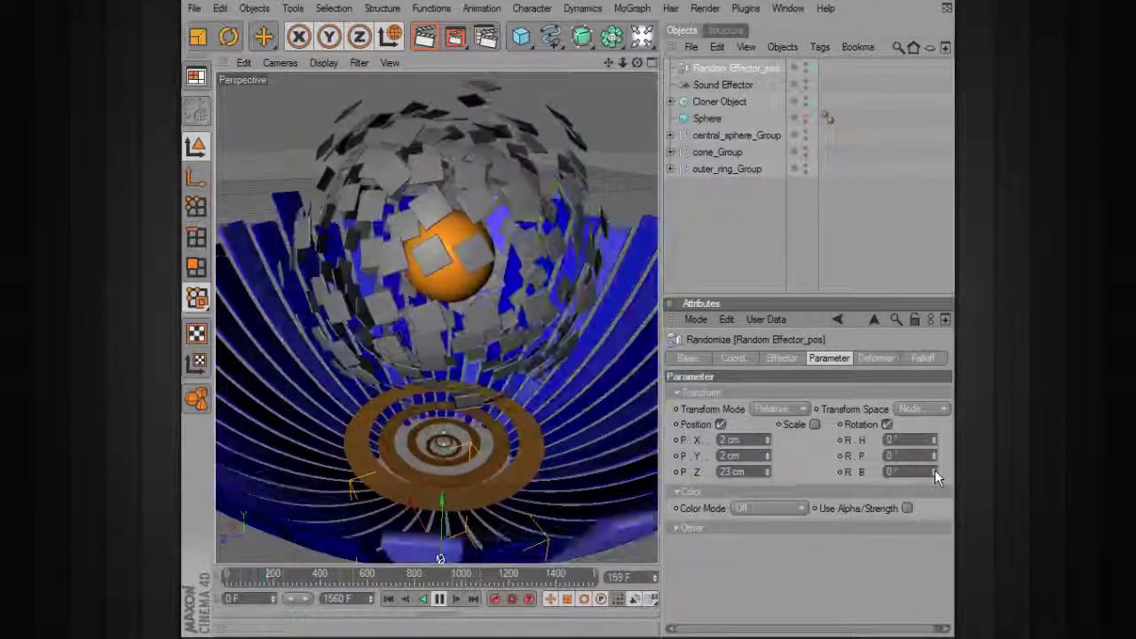
drag(934, 471, 934, 446)
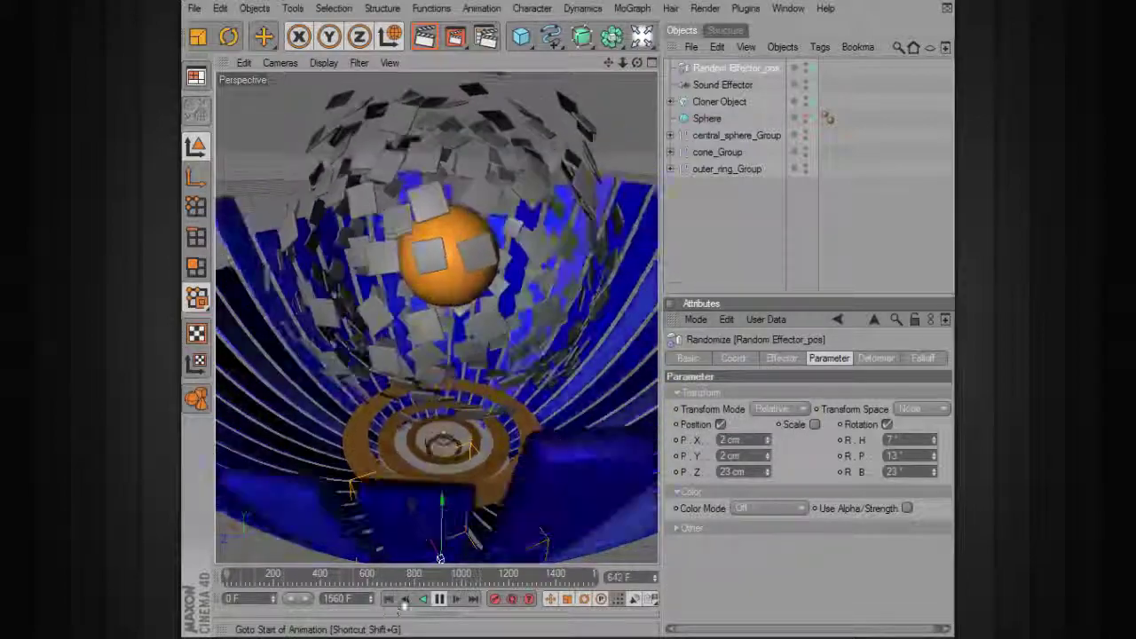
click(390, 600)
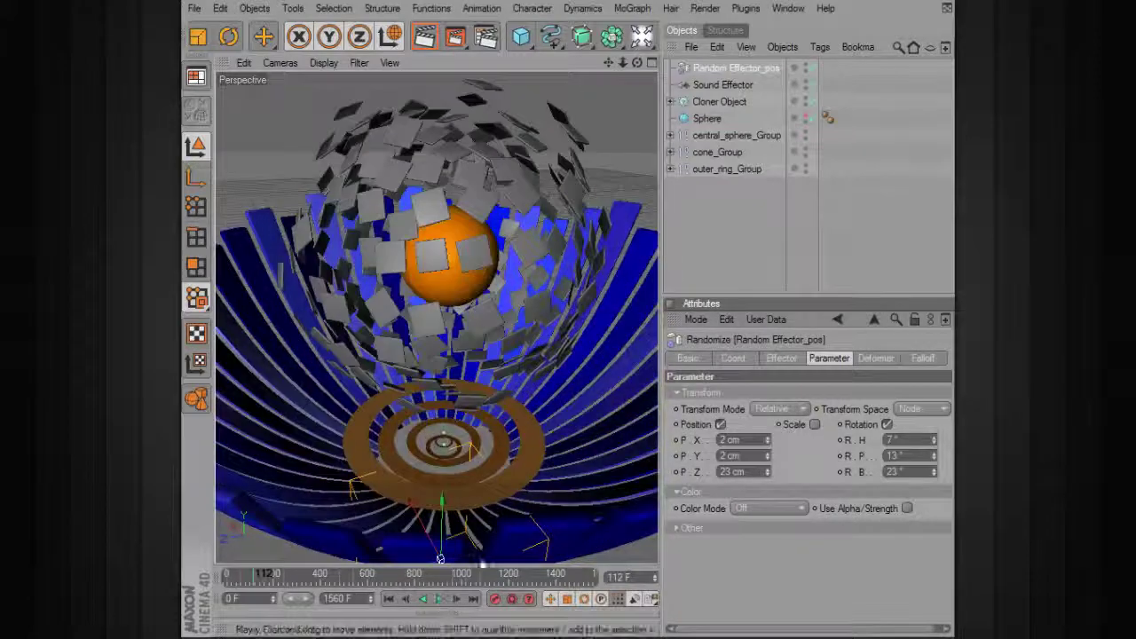
Create a second Random Effector named Random Effector_rot, with position disabled and rotation enabled at a 29° bank.
click(645, 9)
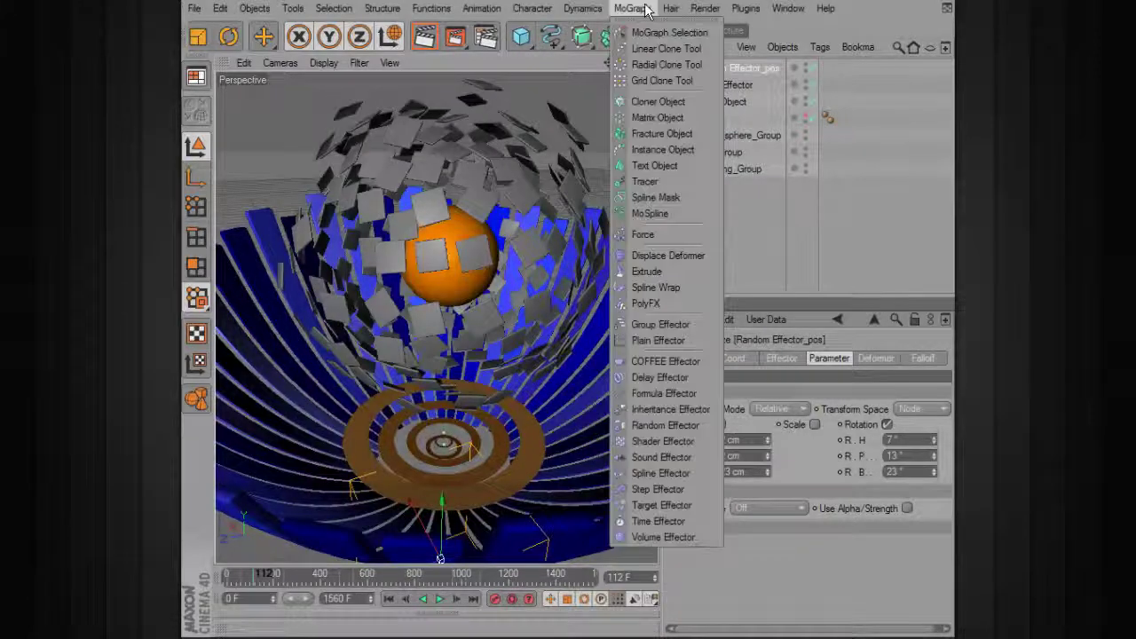
click(665, 425)
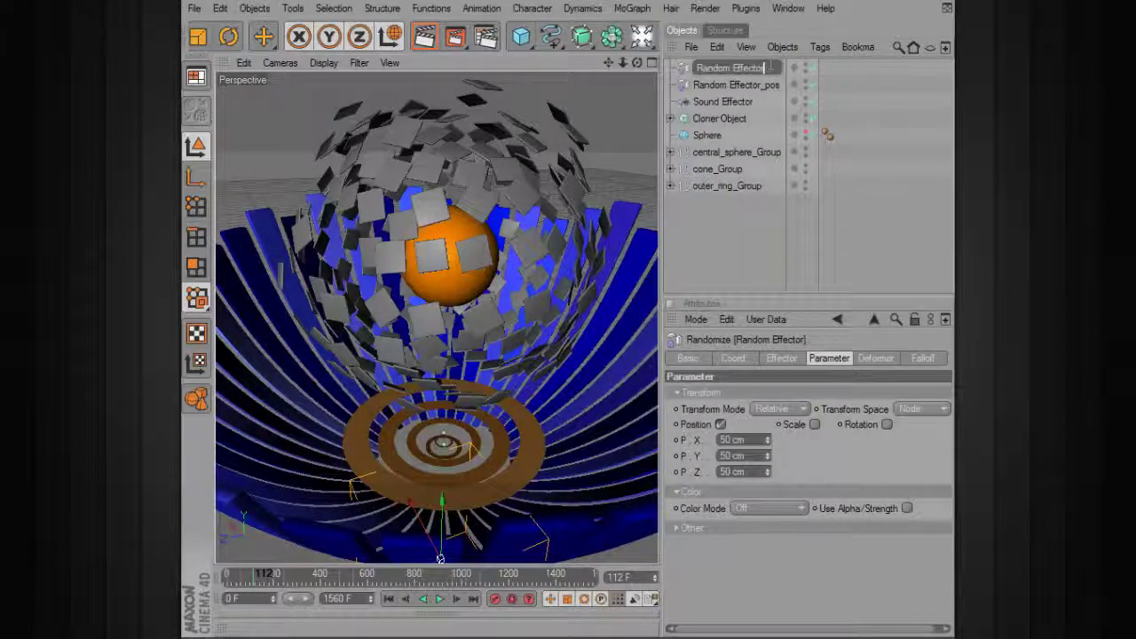
text(t)
key(Return)
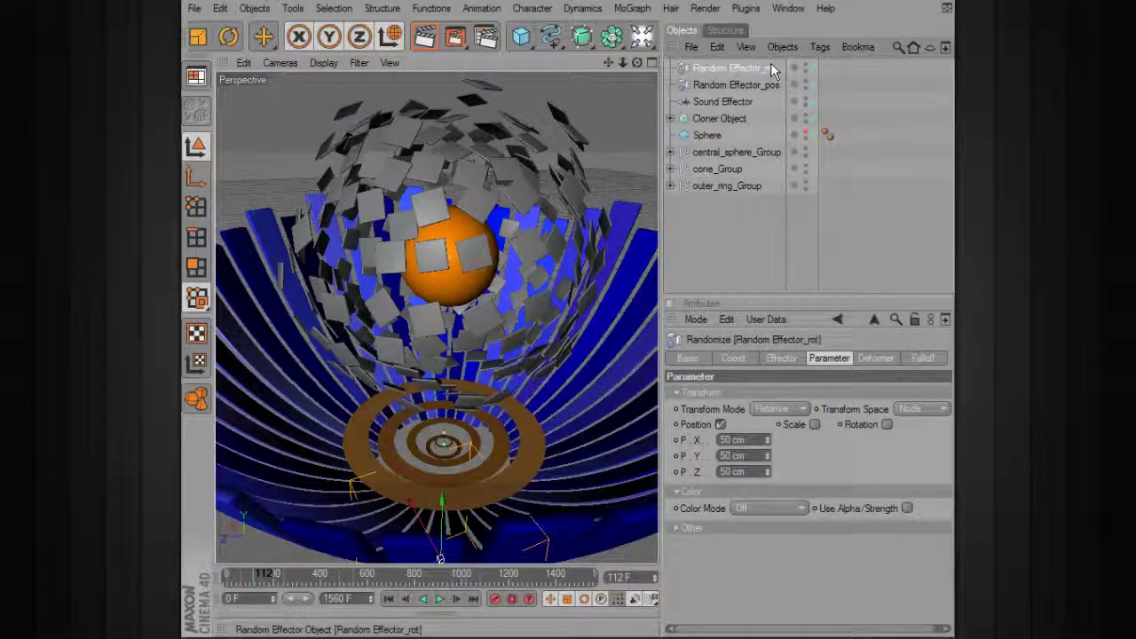
click(719, 424)
click(886, 424)
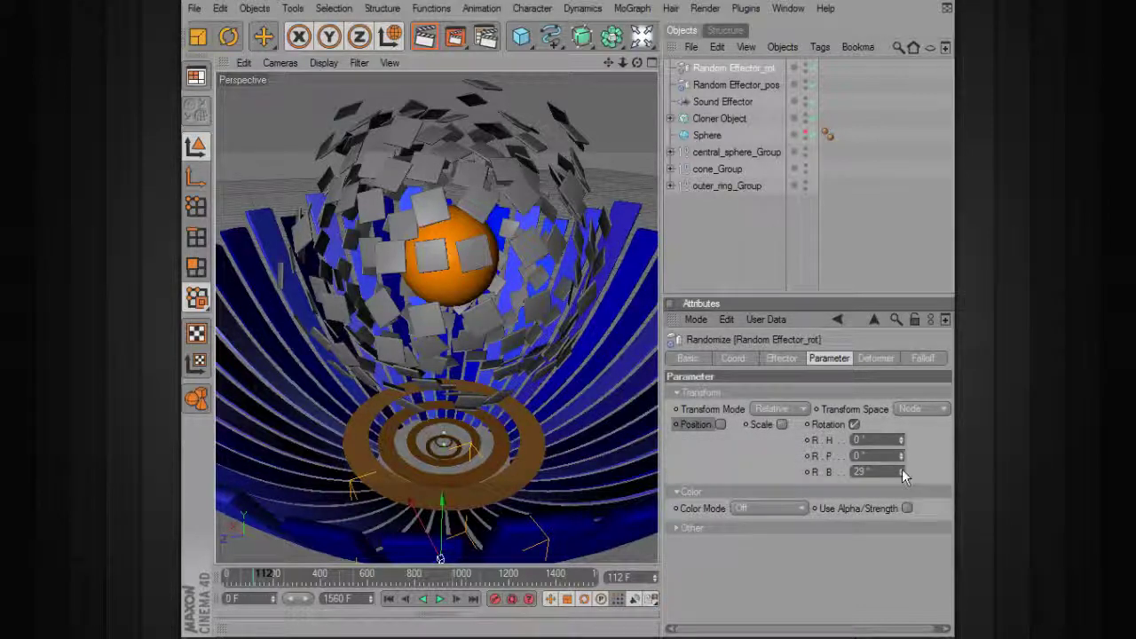
Add Random Effector_rot to the Cloner Object's list of effectors.
click(721, 118)
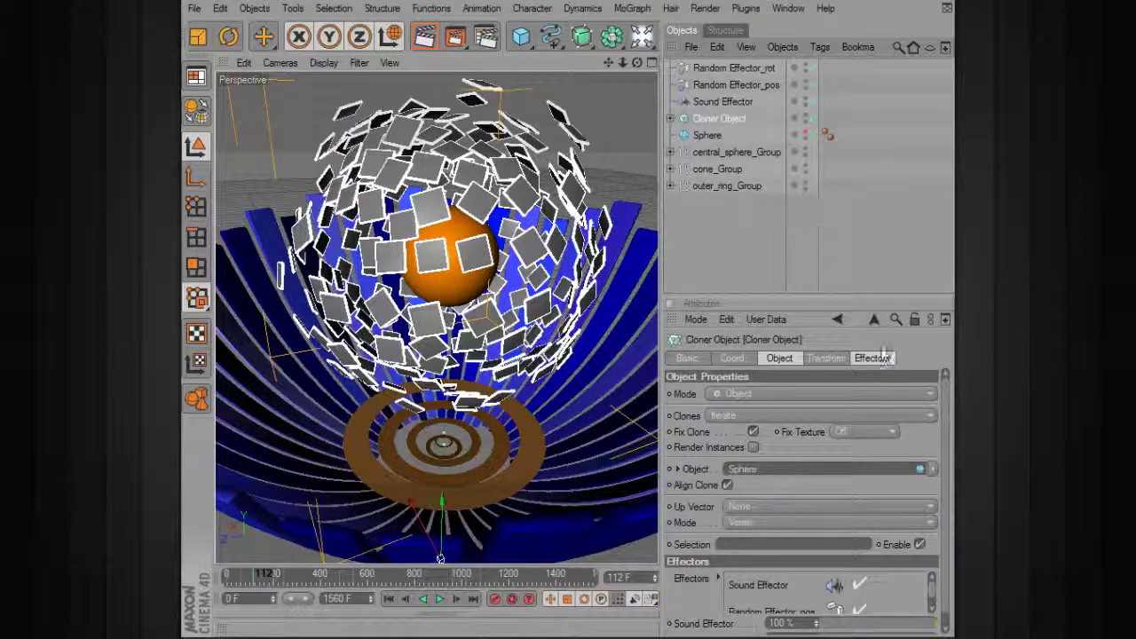
click(872, 357)
drag(725, 73, 788, 454)
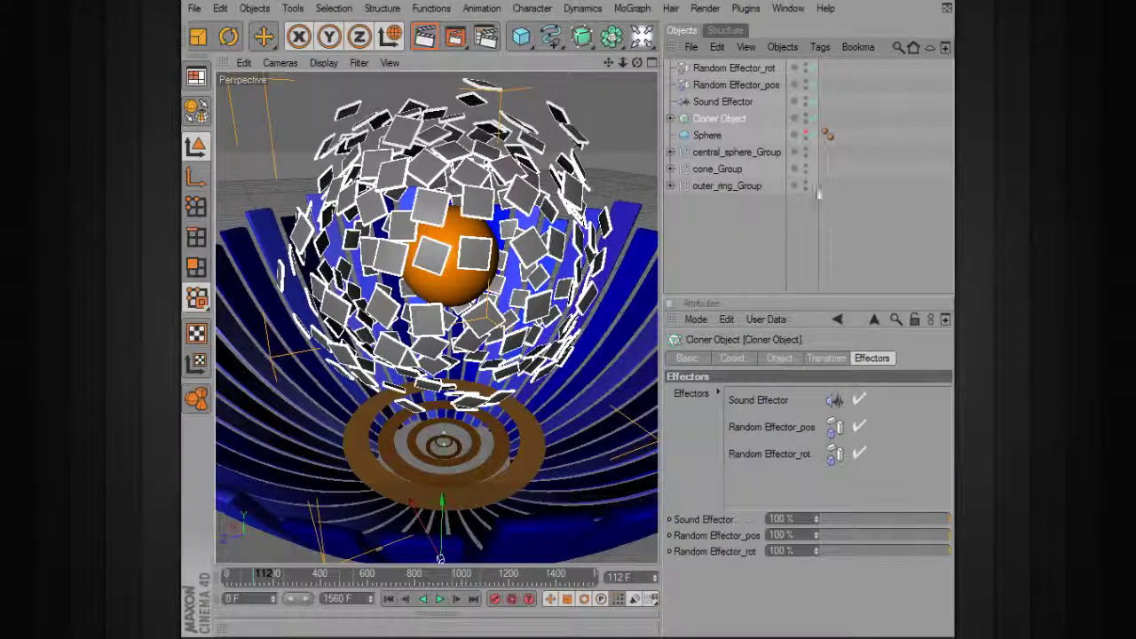
Set Random Effector_rot's random mode to Turbulence with an animation speed of 200% while the animation plays from the start.
click(735, 69)
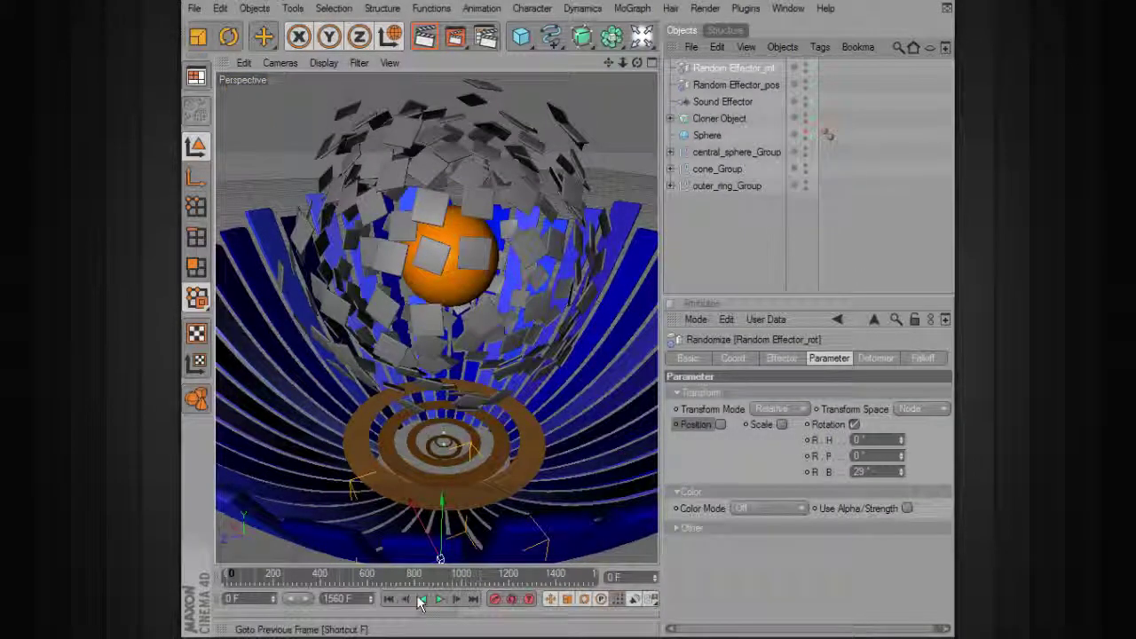
click(438, 599)
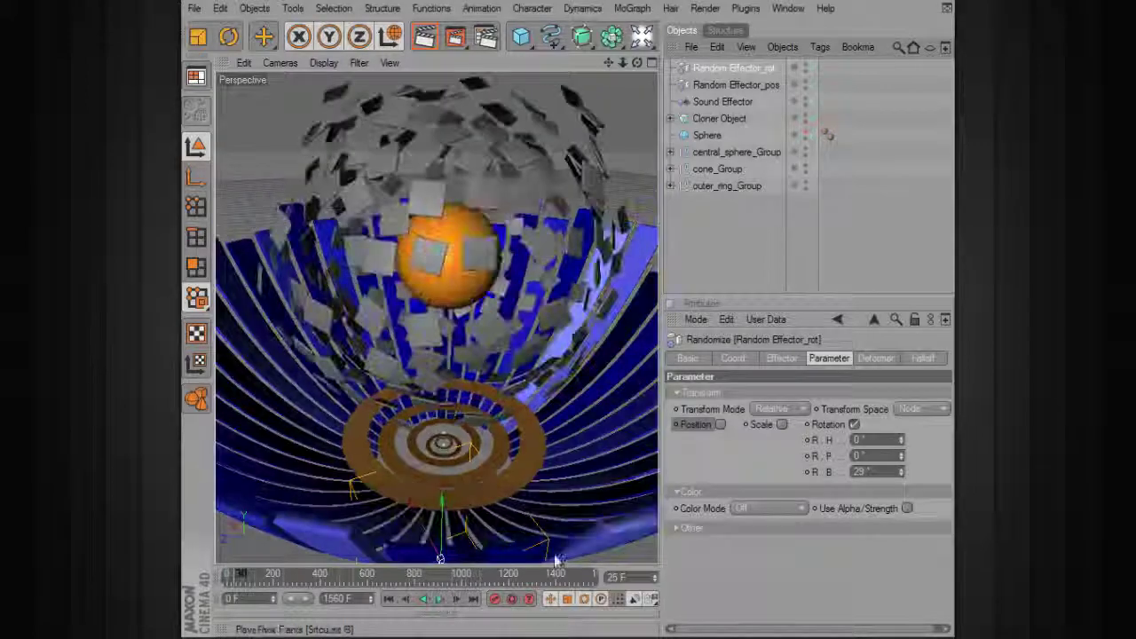
click(779, 358)
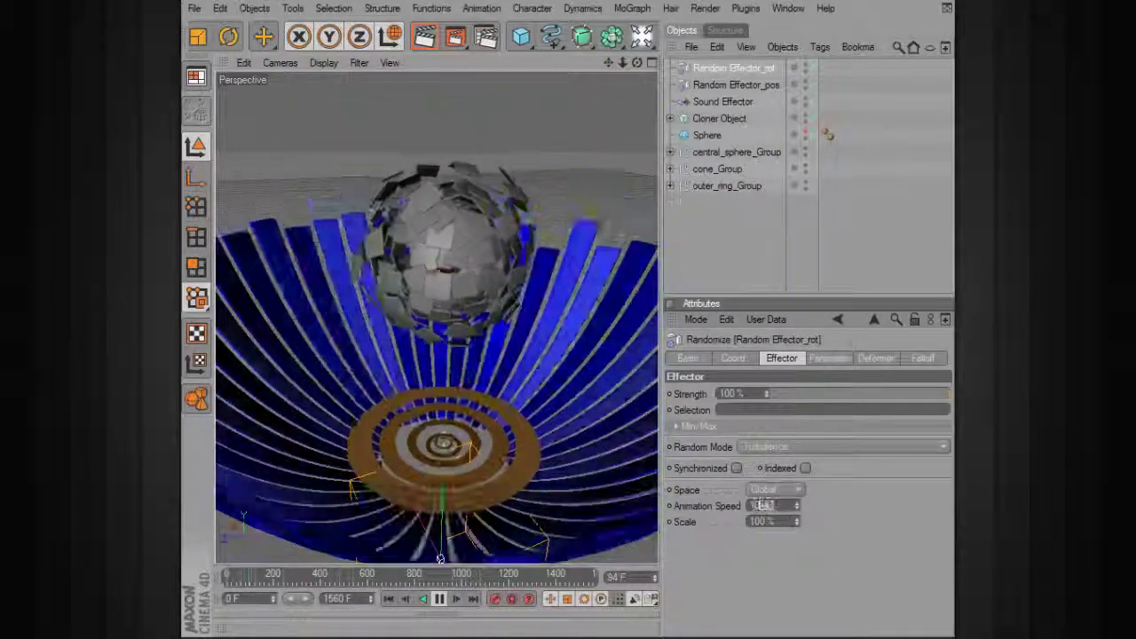
drag(761, 505, 710, 505)
text(200)
key(Return)
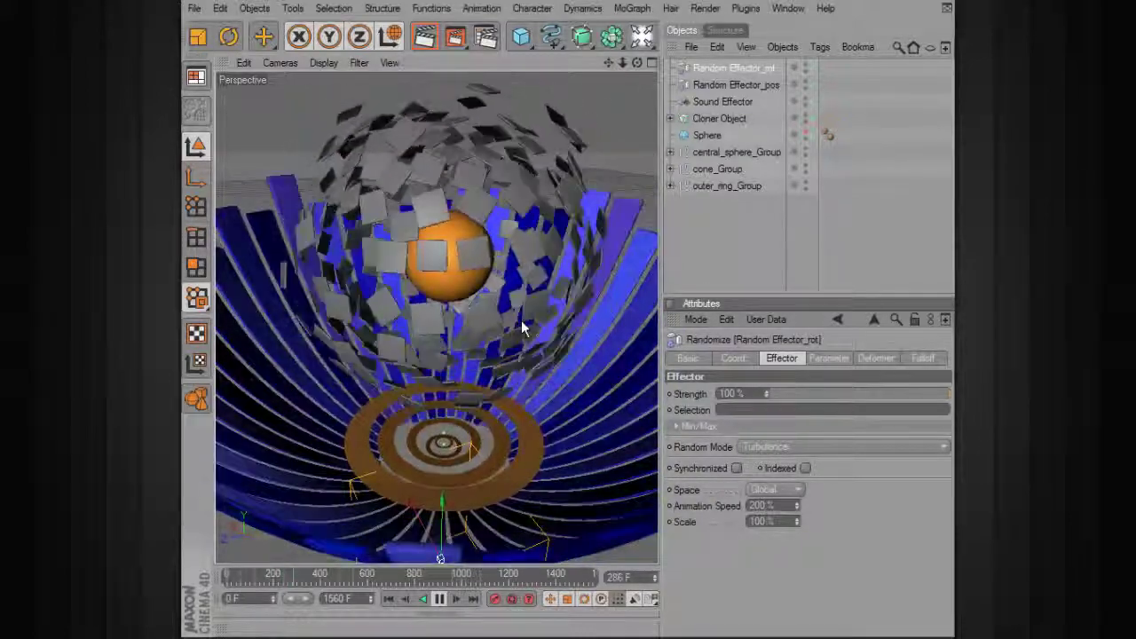
Try the Gaussian and Noise random modes on Random Effector_pos during playback, and return it to Random.
click(755, 86)
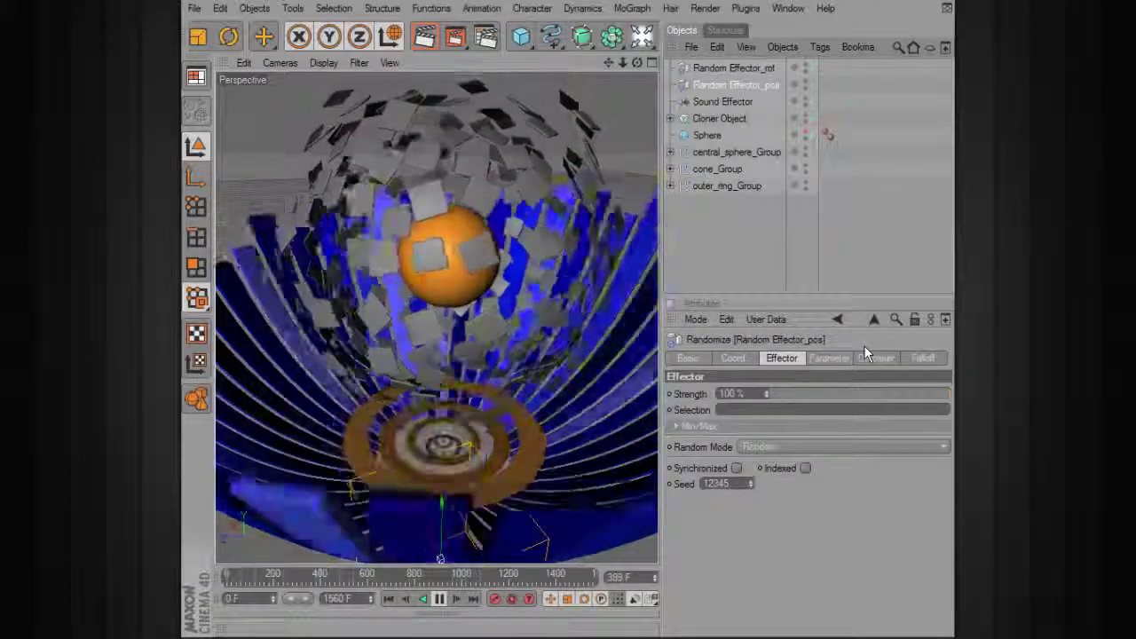
click(805, 445)
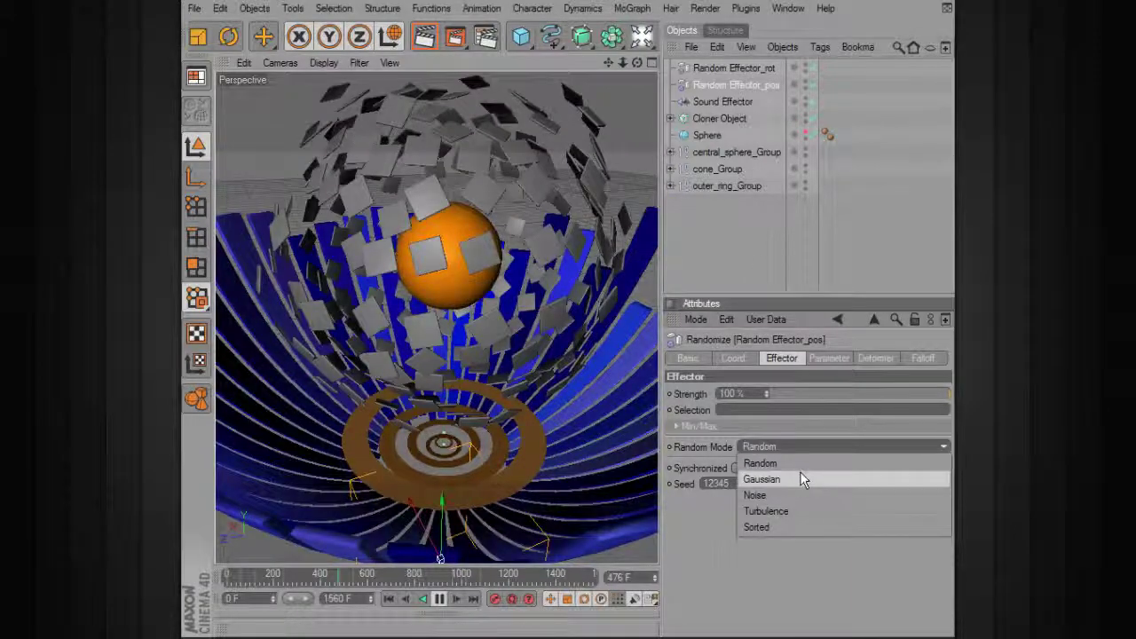
click(795, 483)
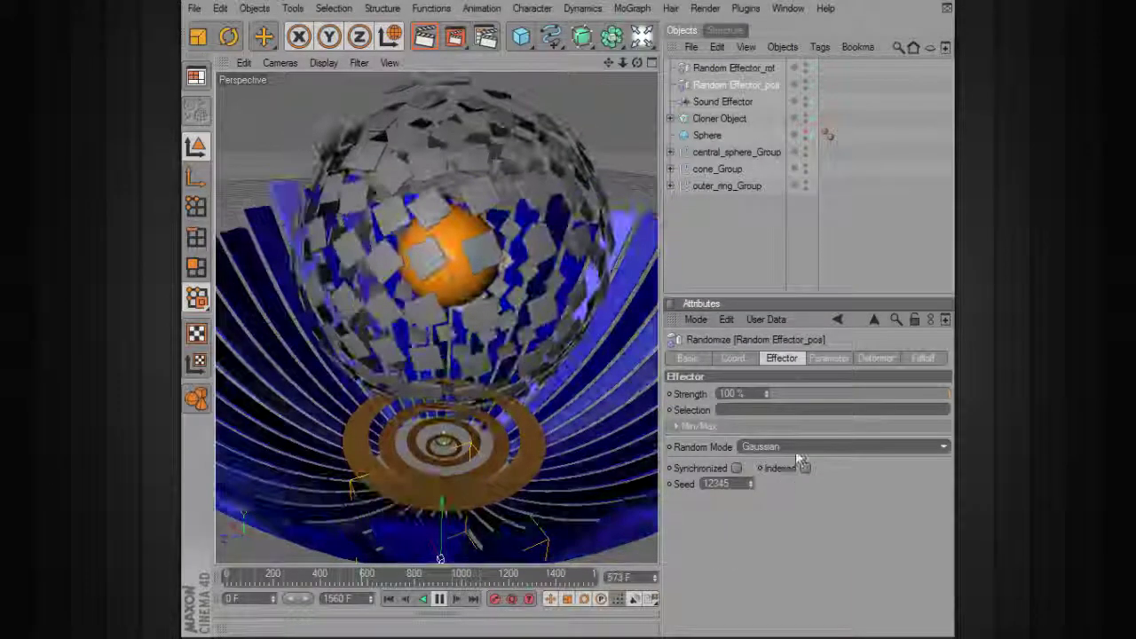
click(781, 494)
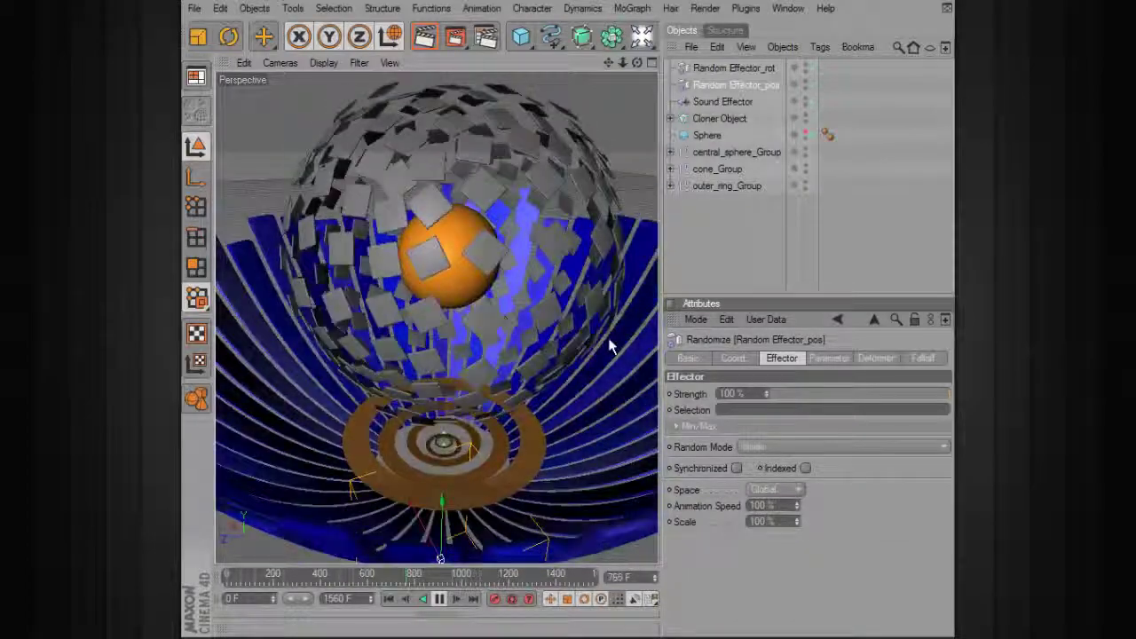
click(788, 448)
click(783, 461)
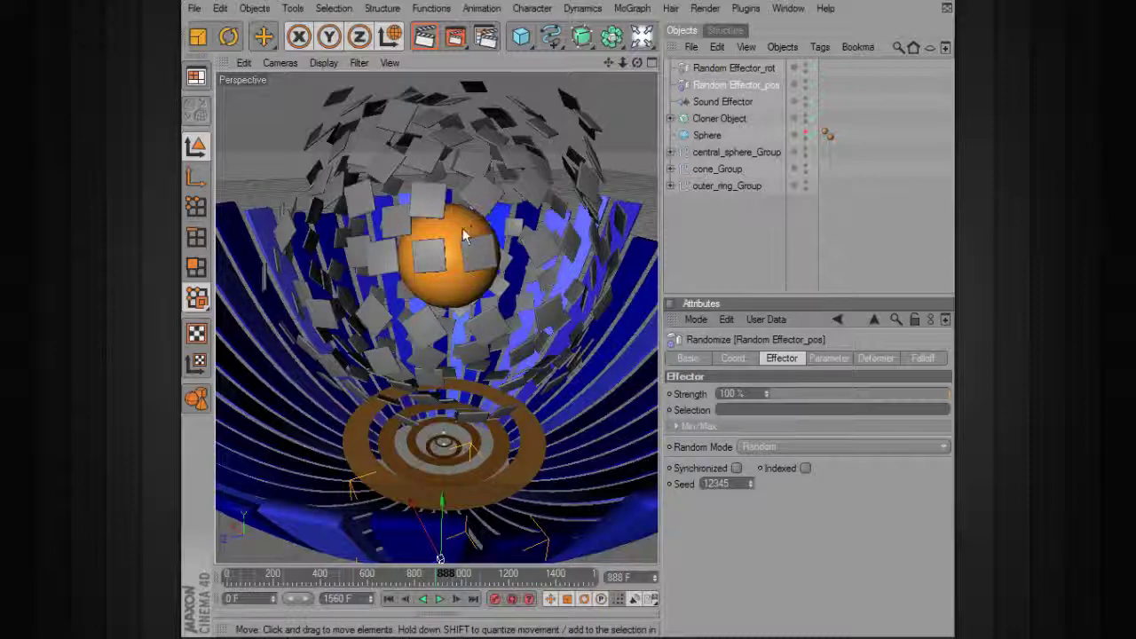
Create a Delay Effector and add it to the Cloner Object's list of effectors.
click(633, 9)
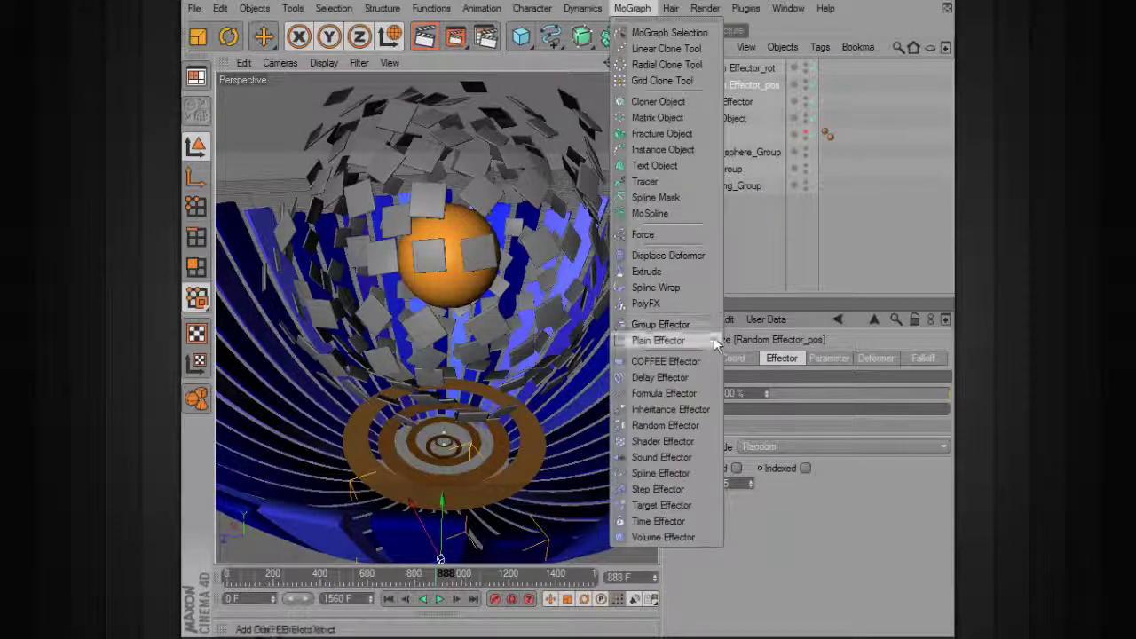
click(659, 377)
click(741, 134)
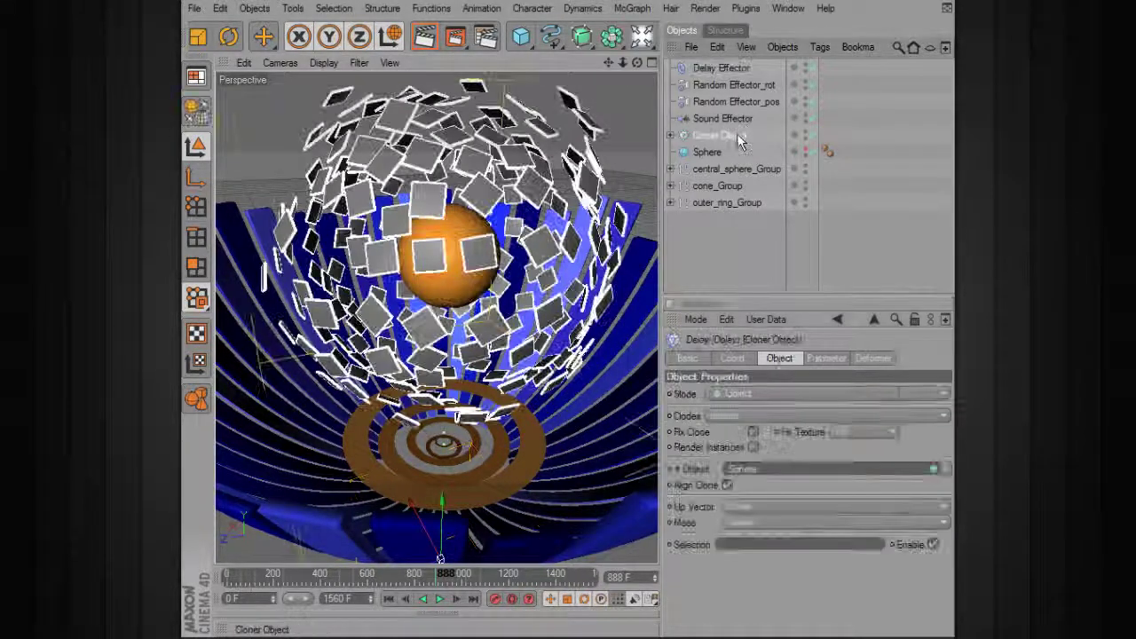
click(872, 358)
drag(734, 102, 737, 122)
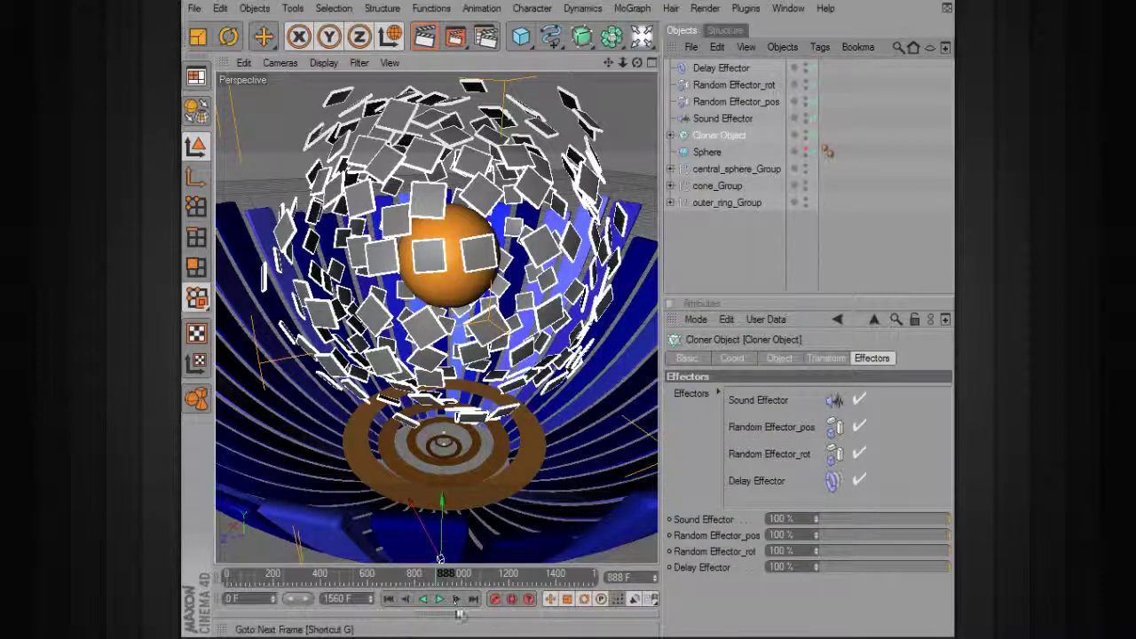
Play the animation from the start with nothing selected, and open Random Effector_rot's settings.
click(629, 193)
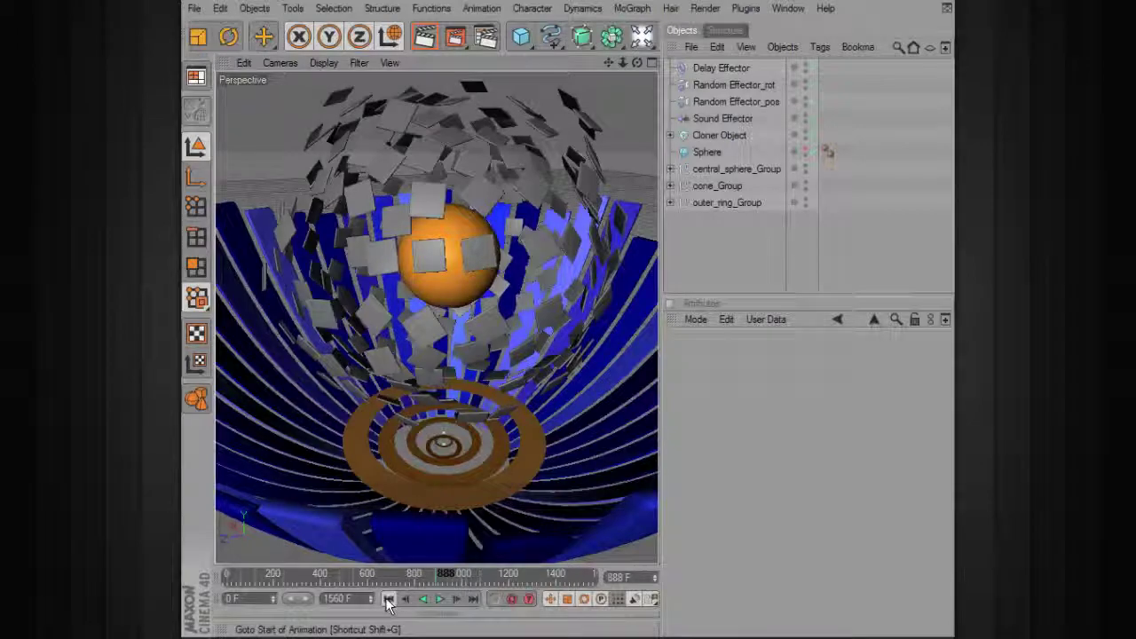
click(388, 600)
click(439, 599)
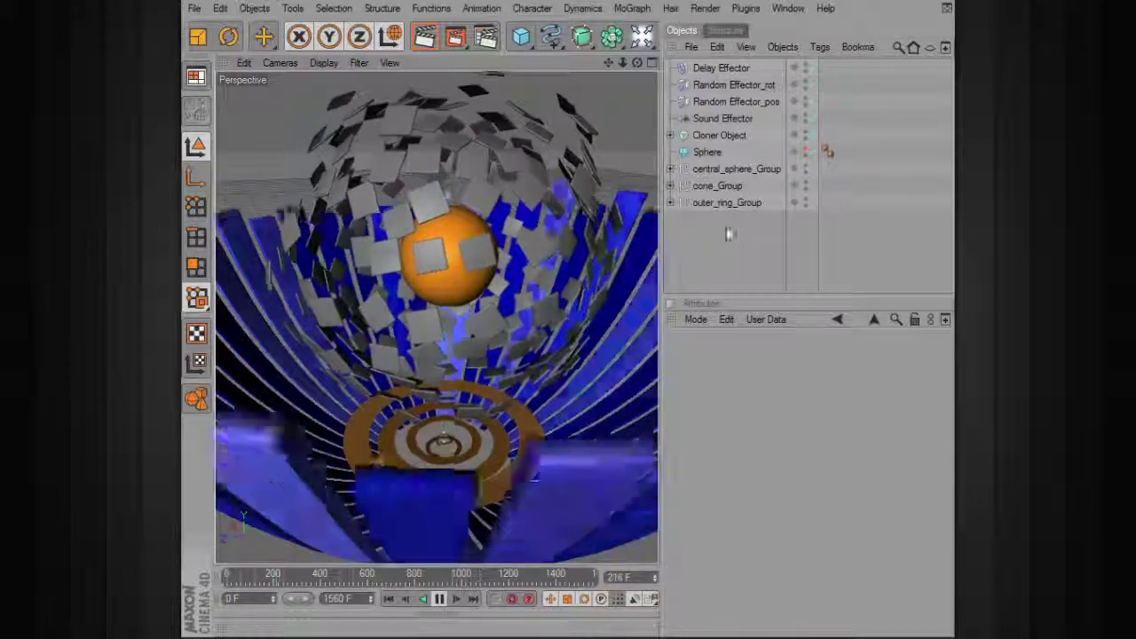
click(745, 85)
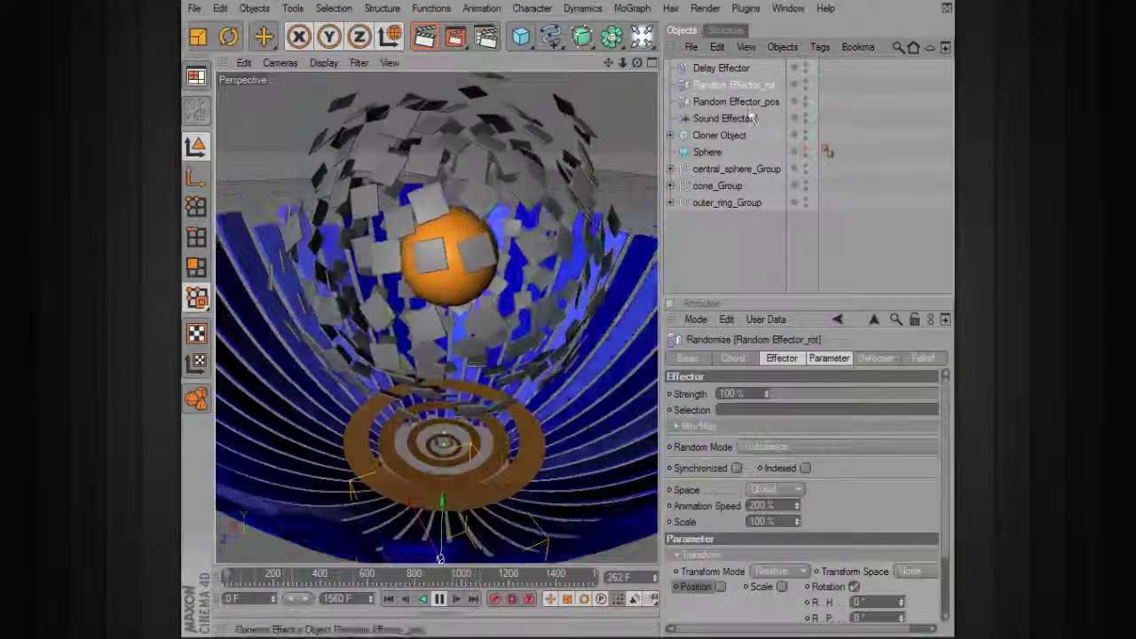
Set the first knot of the Sound Effector's Frequency Color gradient to orange.
click(732, 102)
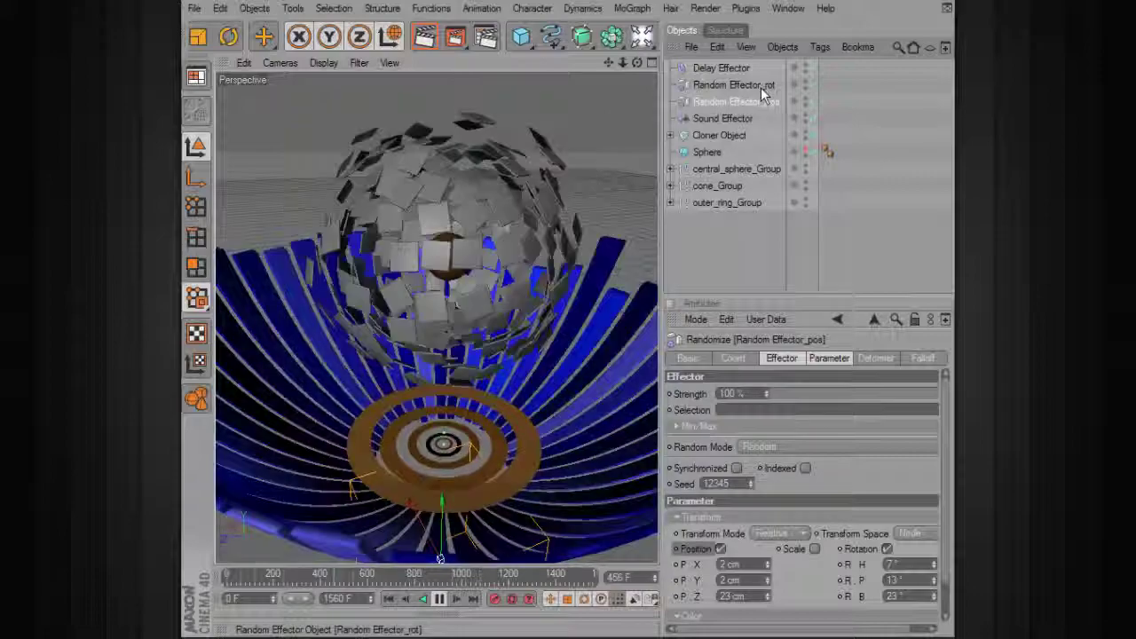
click(722, 118)
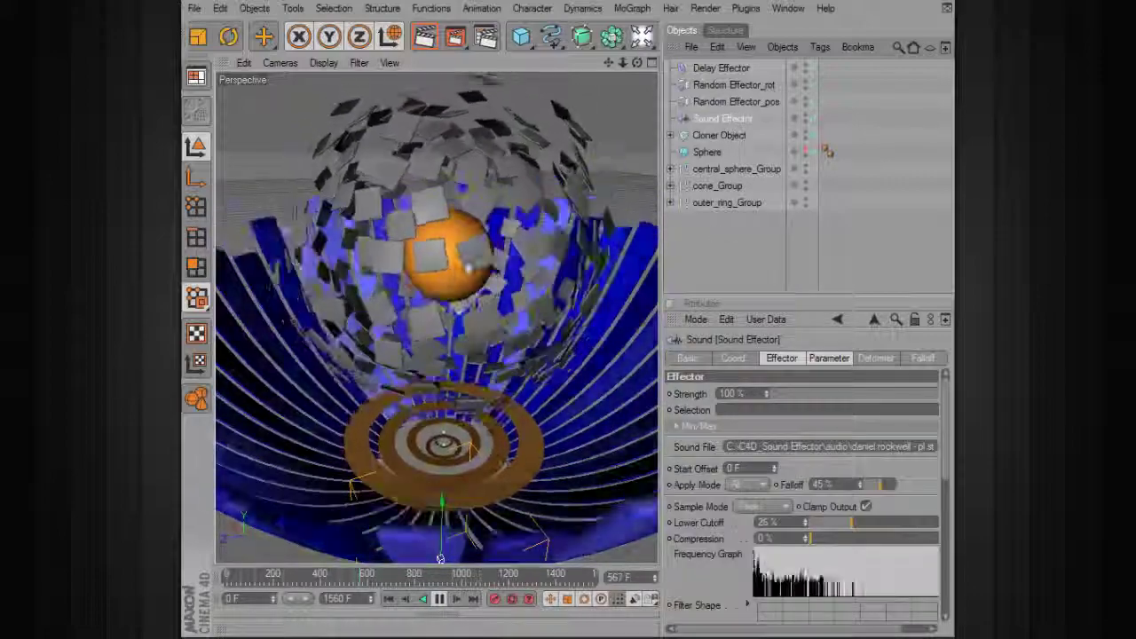
scroll(947, 490, down, 2)
scroll(946, 506, down, 5)
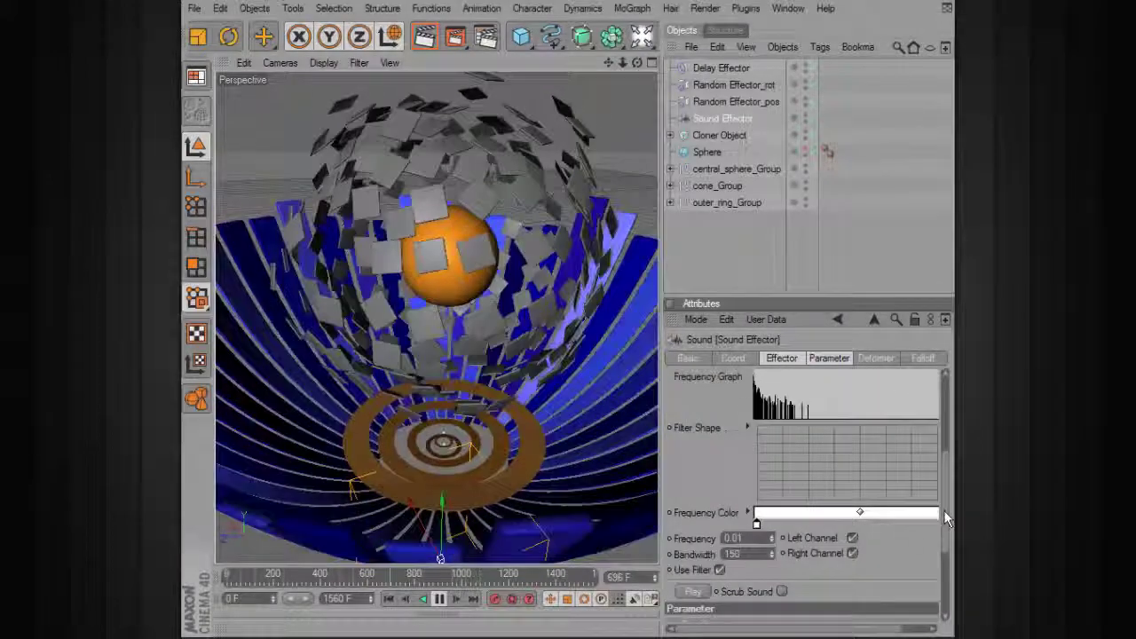
scroll(943, 524, up, 7)
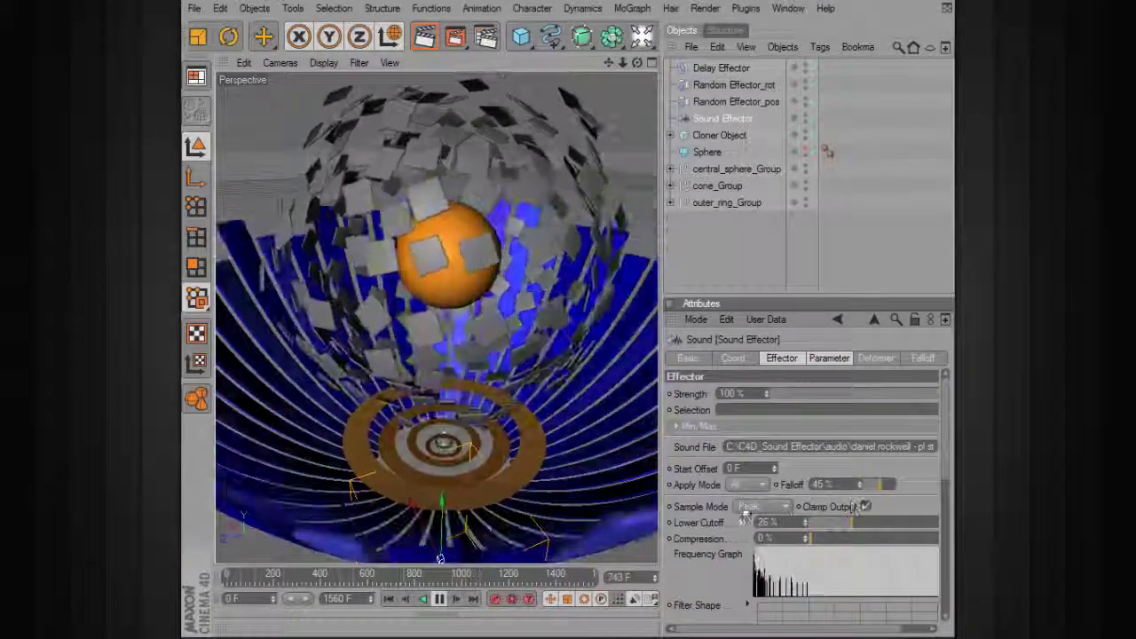
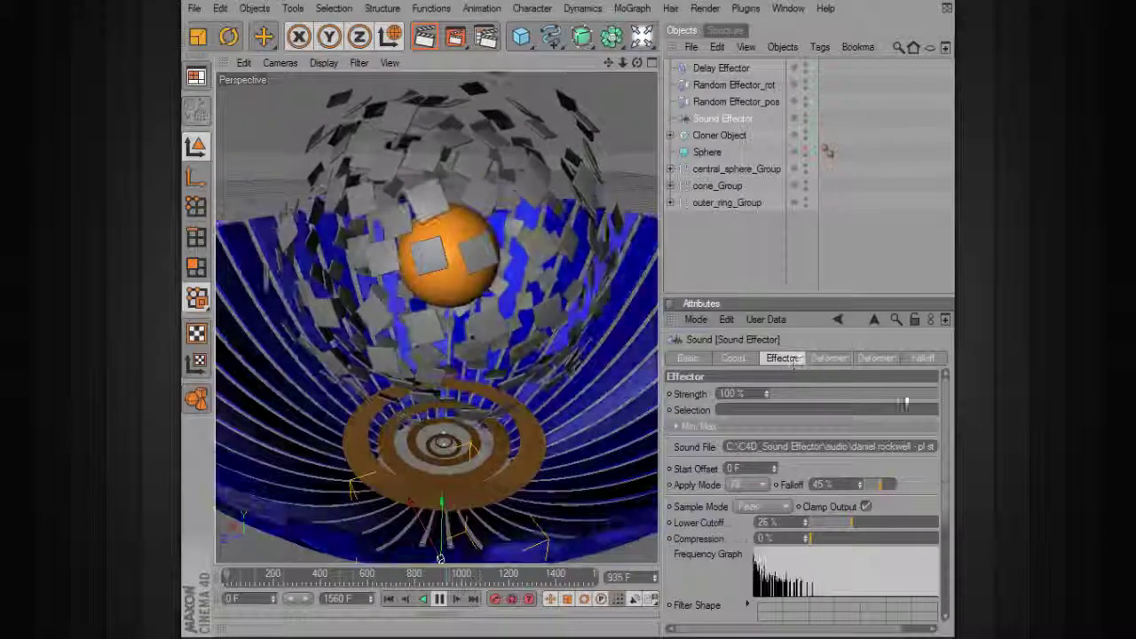
scroll(943, 399, down, 4)
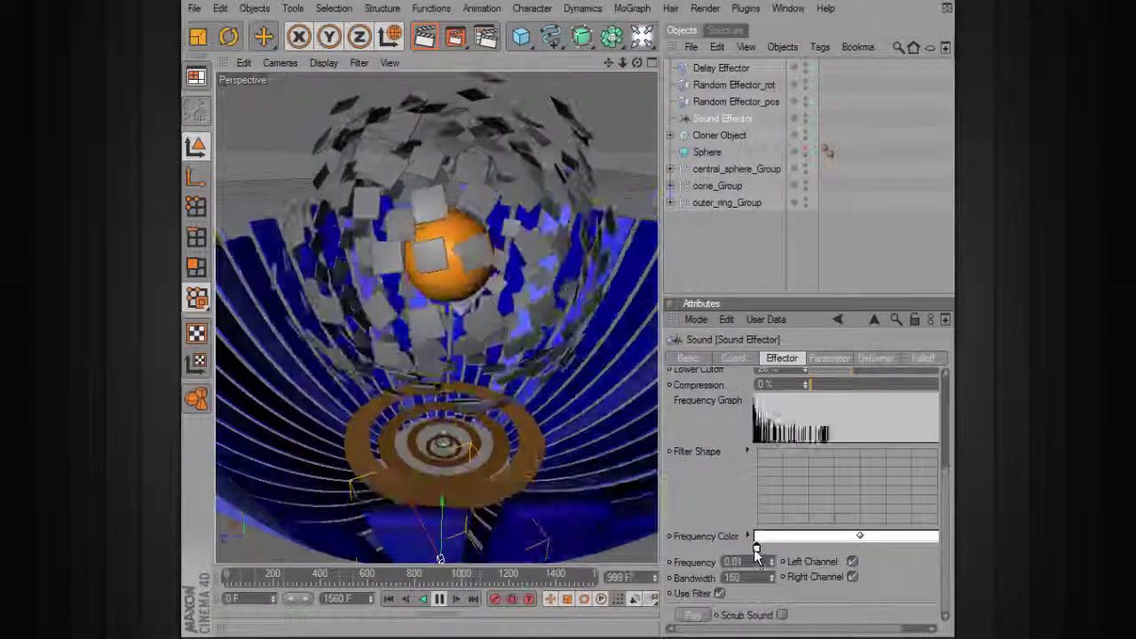
double_click(756, 545)
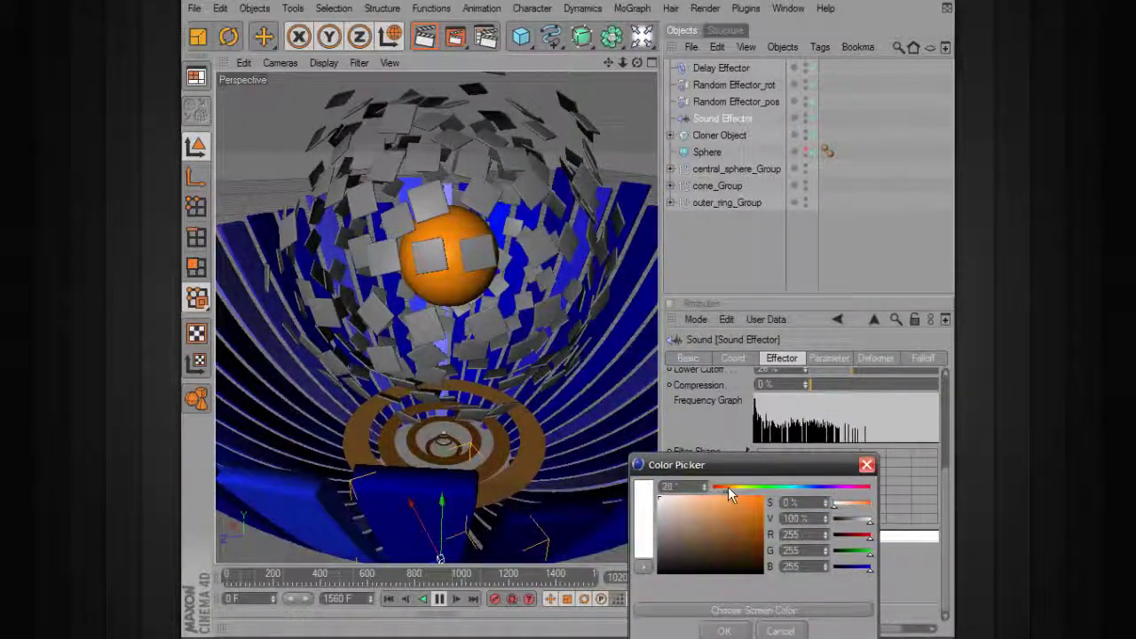
click(744, 631)
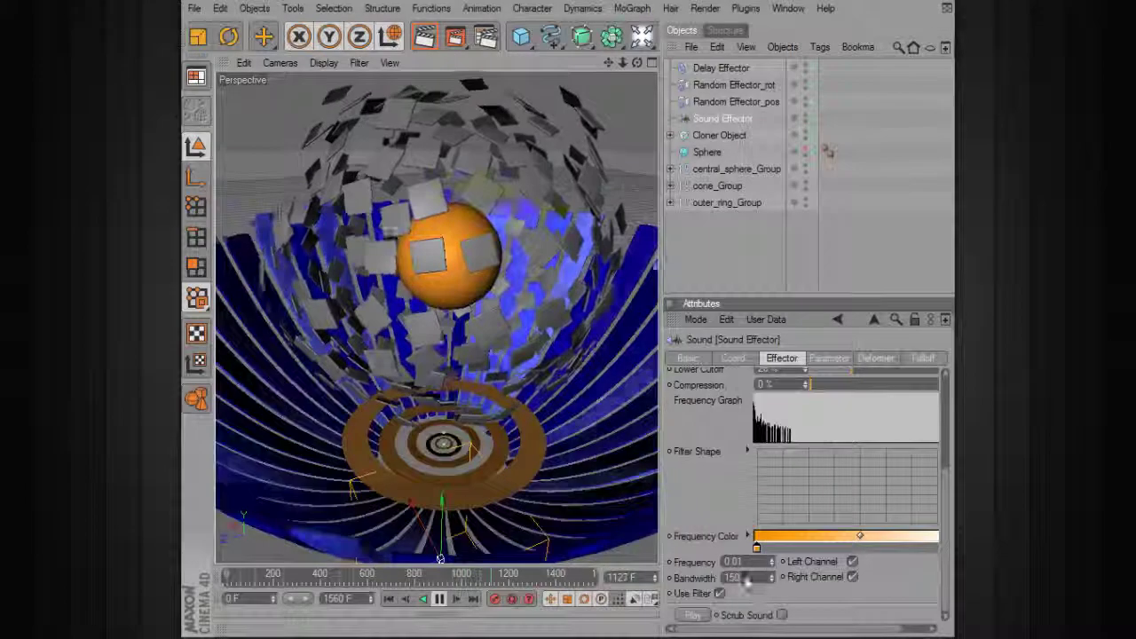
Set the Sound Effector's color mode to On in its parameters.
click(828, 358)
click(764, 508)
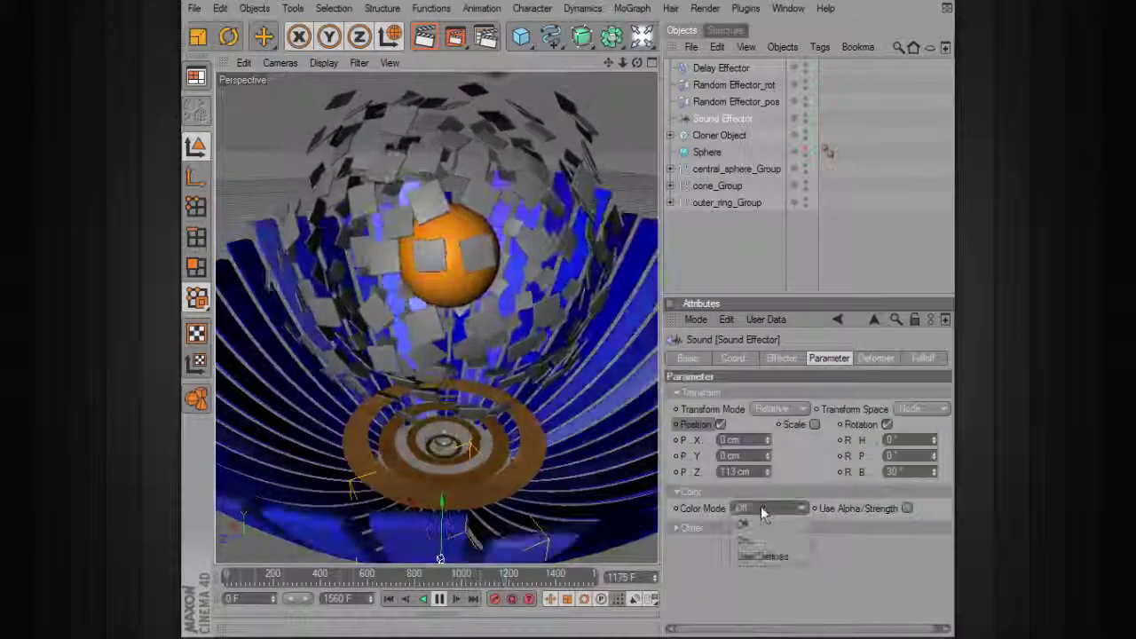
click(763, 536)
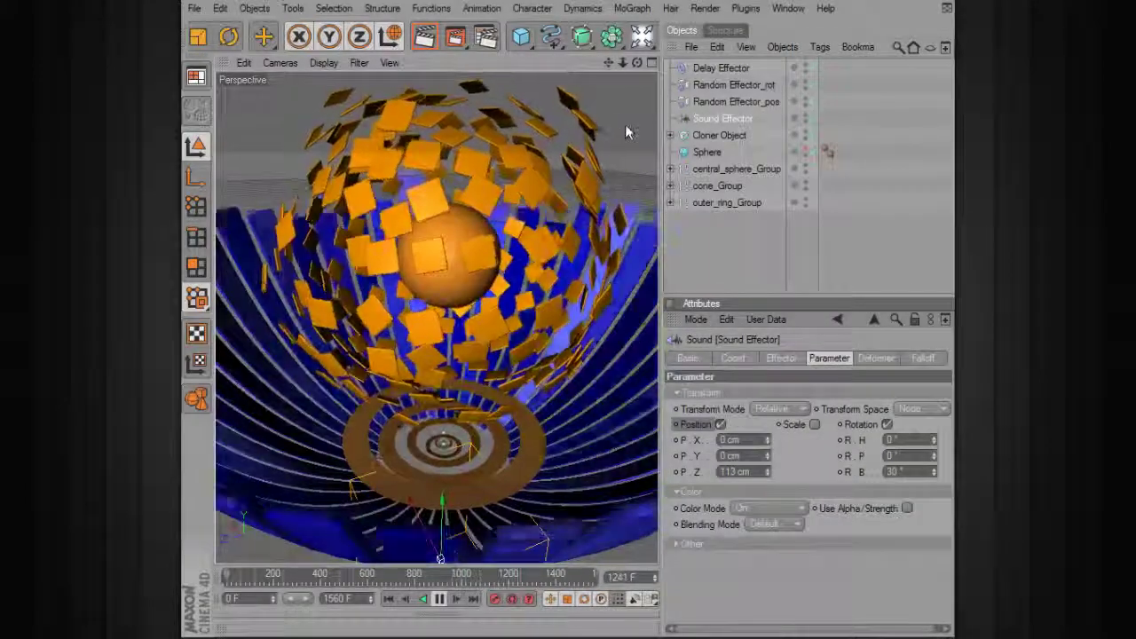
Play the animation from the start with nothing selected and the whole bowl in view.
click(627, 128)
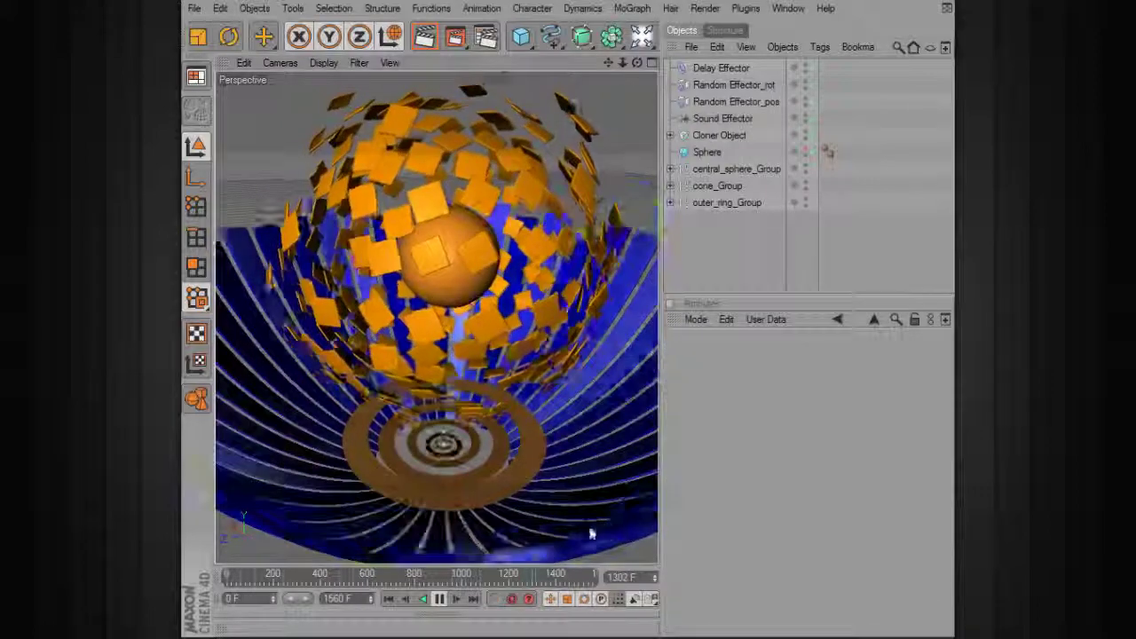
alt+right_drag(538, 436, 504, 363)
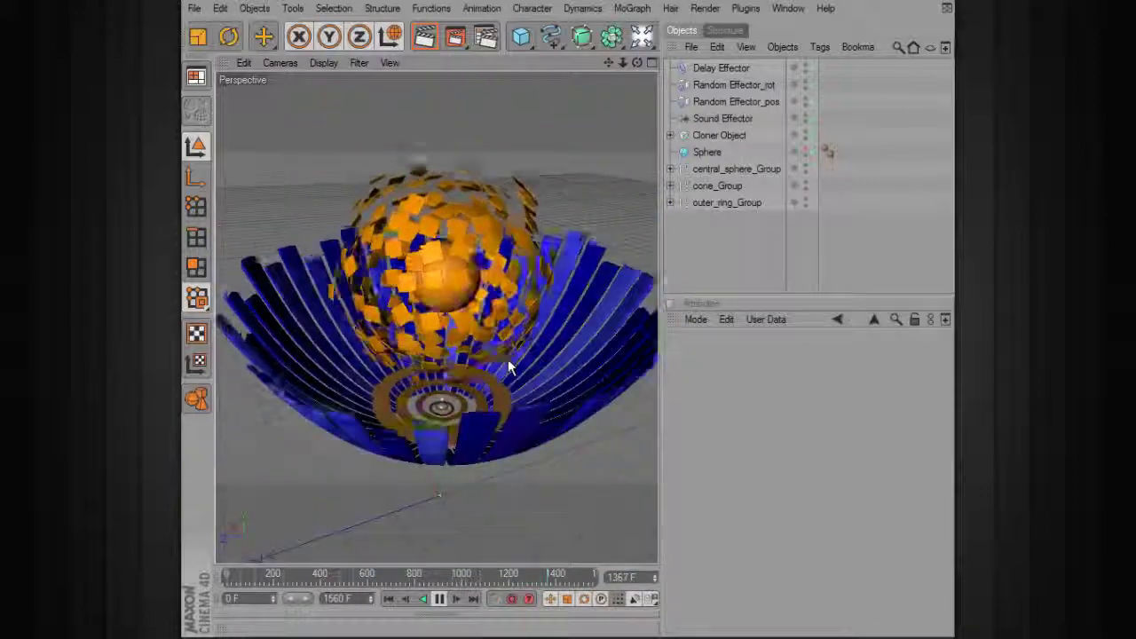
click(388, 598)
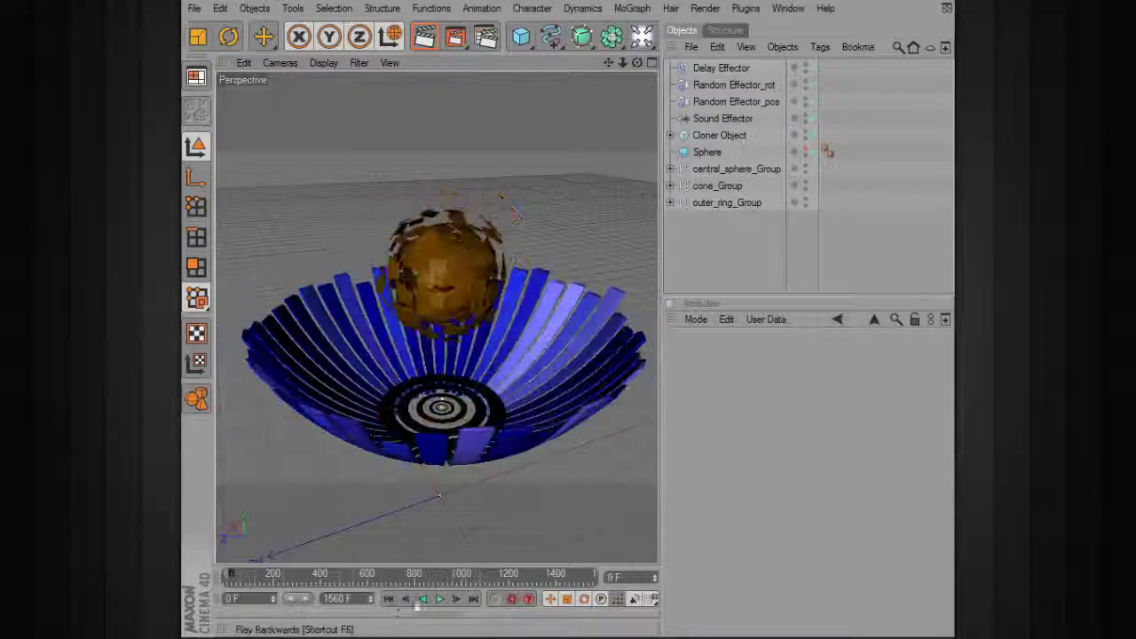
click(439, 599)
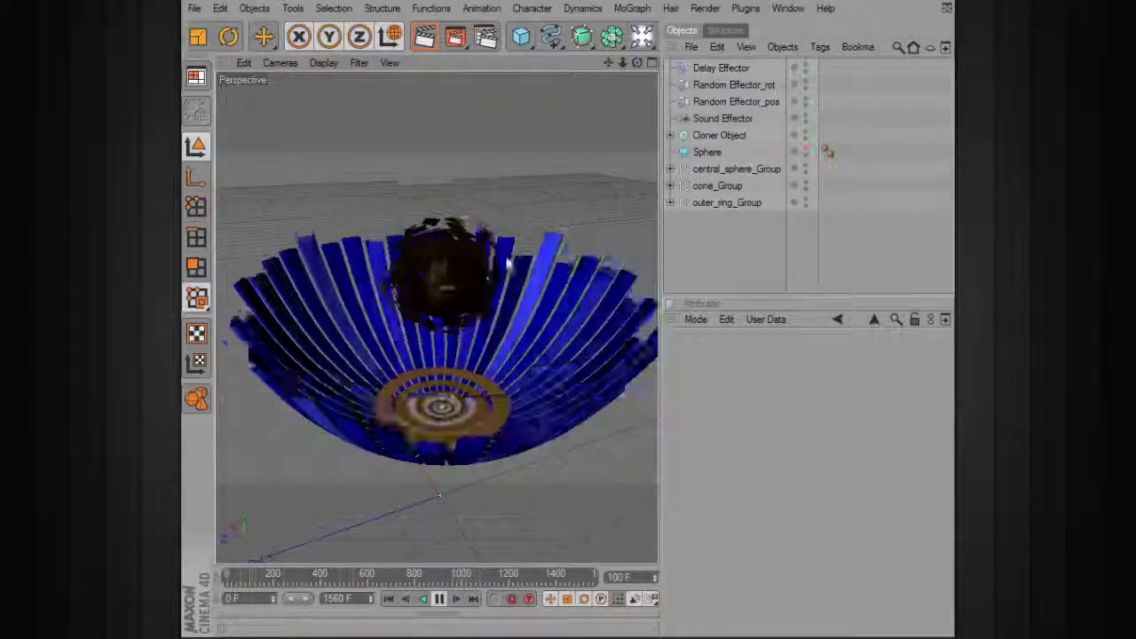
Set the Sound Effector's Z position to 135 cm and return to the first frame.
click(742, 118)
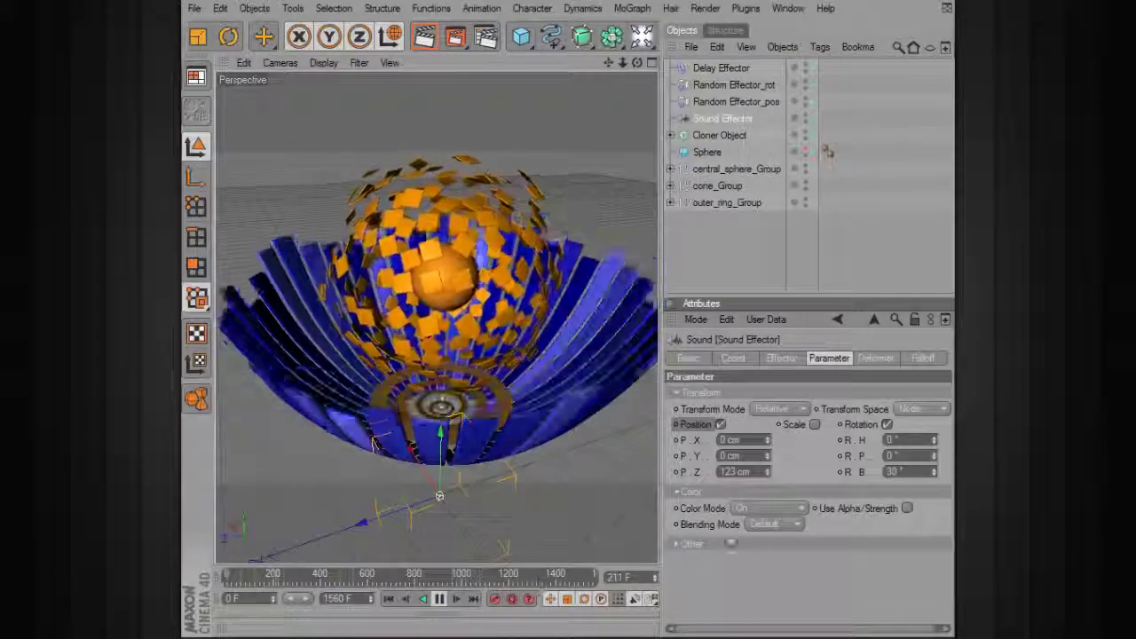
drag(768, 477, 768, 469)
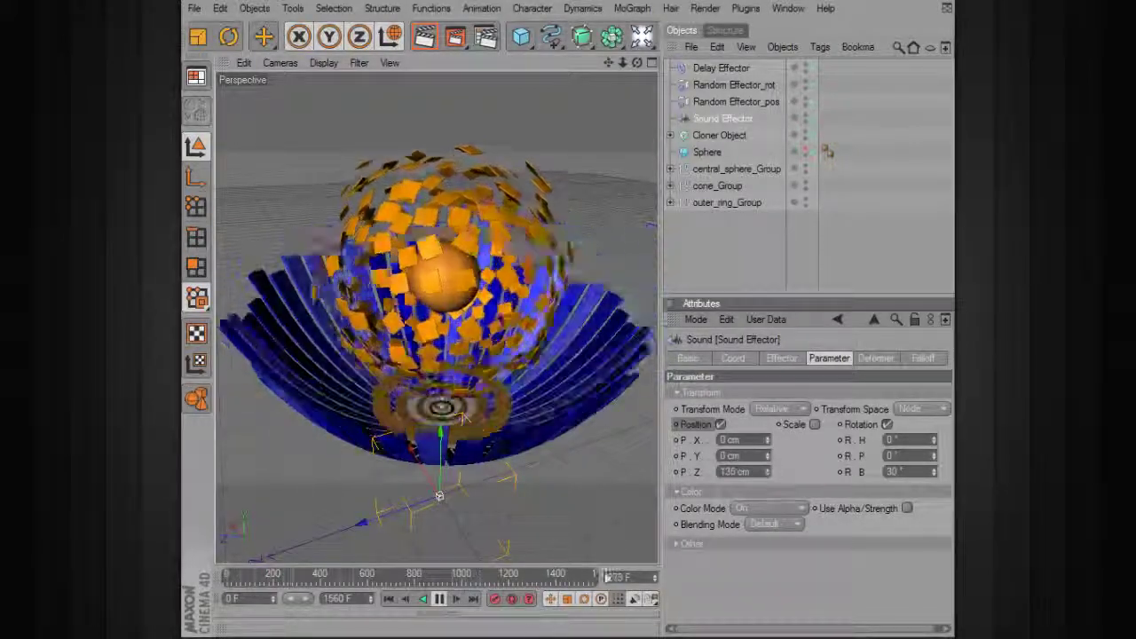
click(389, 599)
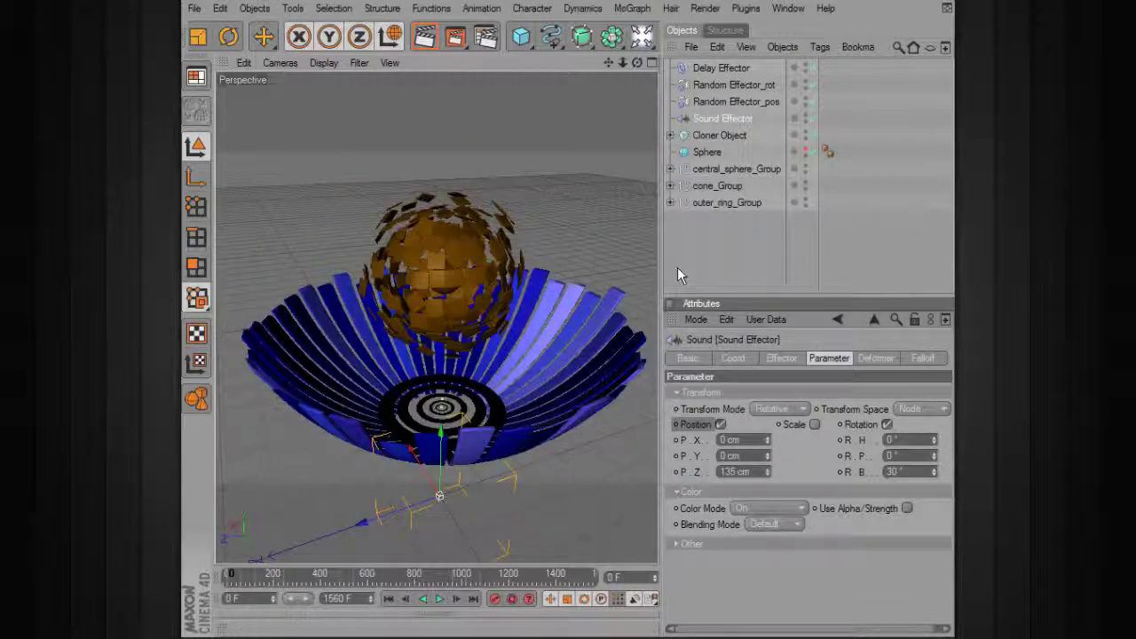
Keyframe outer_ring_Group's heading rotation for a full 360° turn between frames 0 and 1560, and play the animation.
click(726, 203)
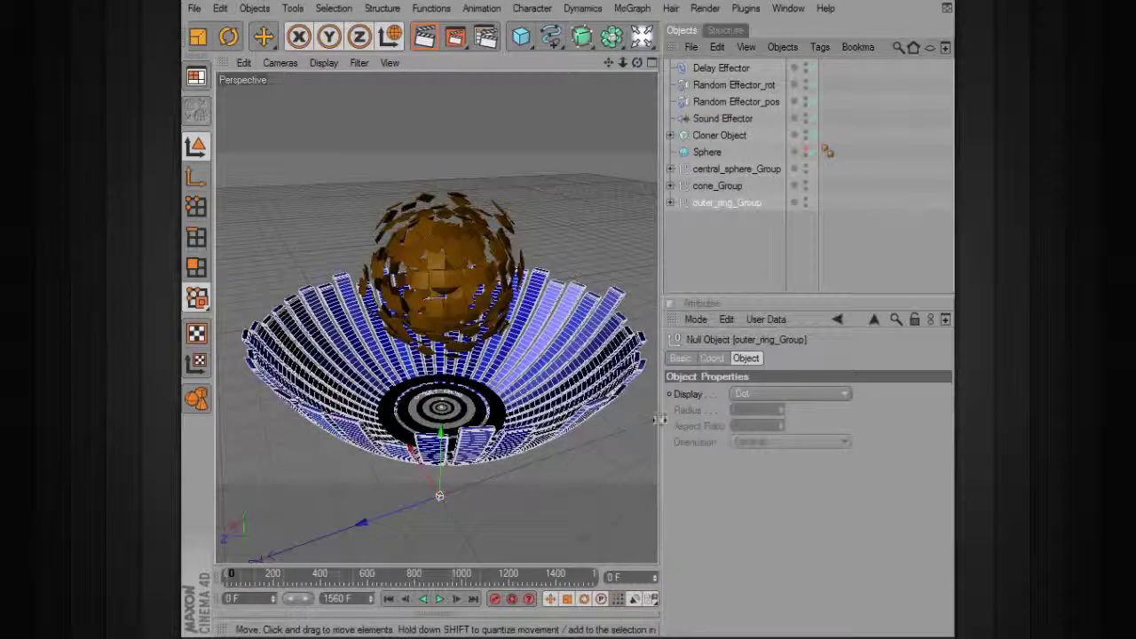
click(712, 358)
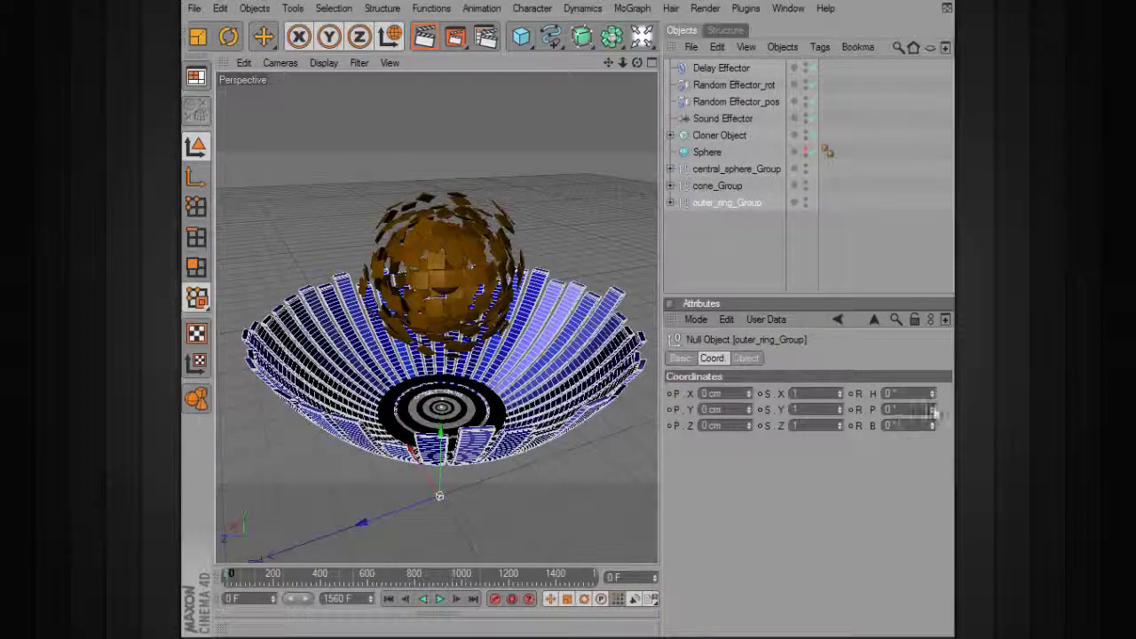
click(850, 394)
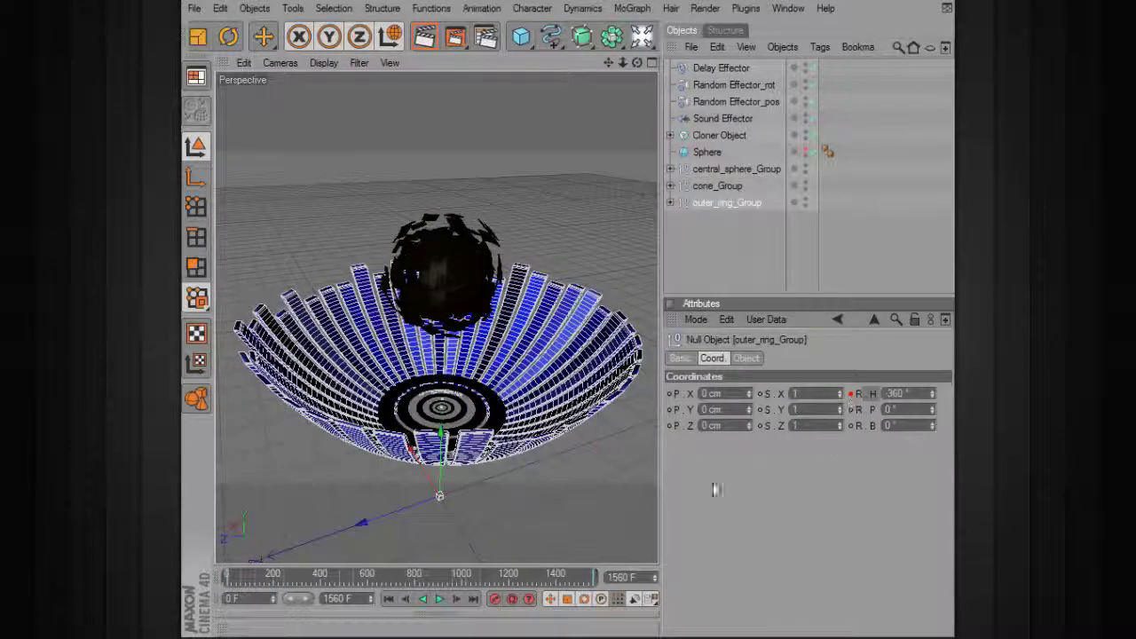
click(586, 545)
click(441, 599)
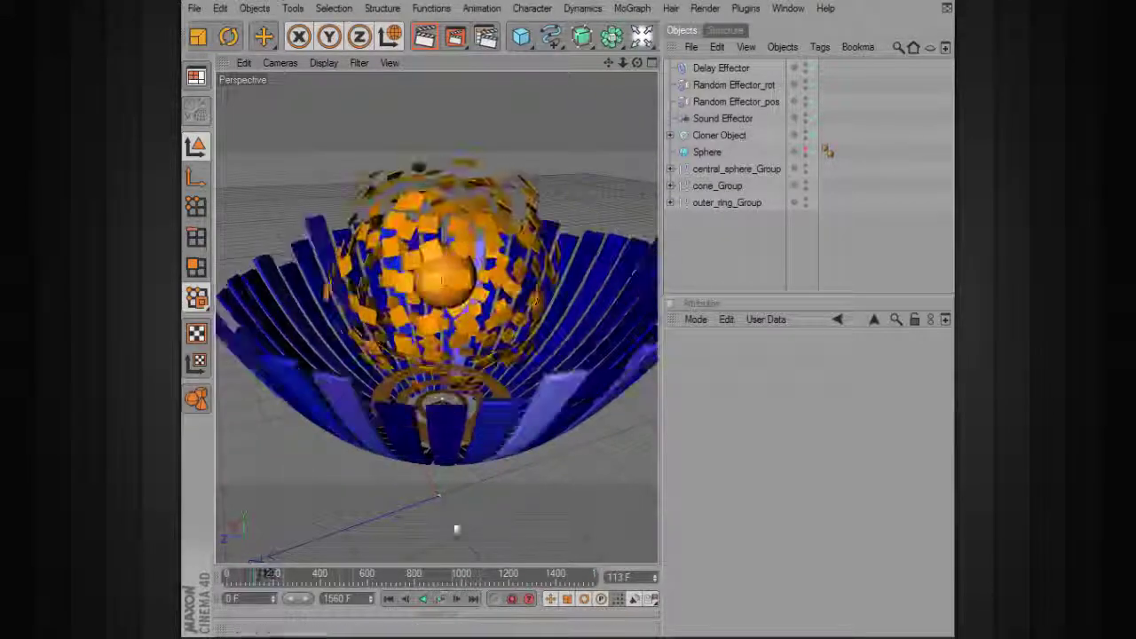
Keyframe the Sphere's heading rotation from 0° at frame 0 to 360° at frame 1560, and play the animation with nothing selected.
click(705, 153)
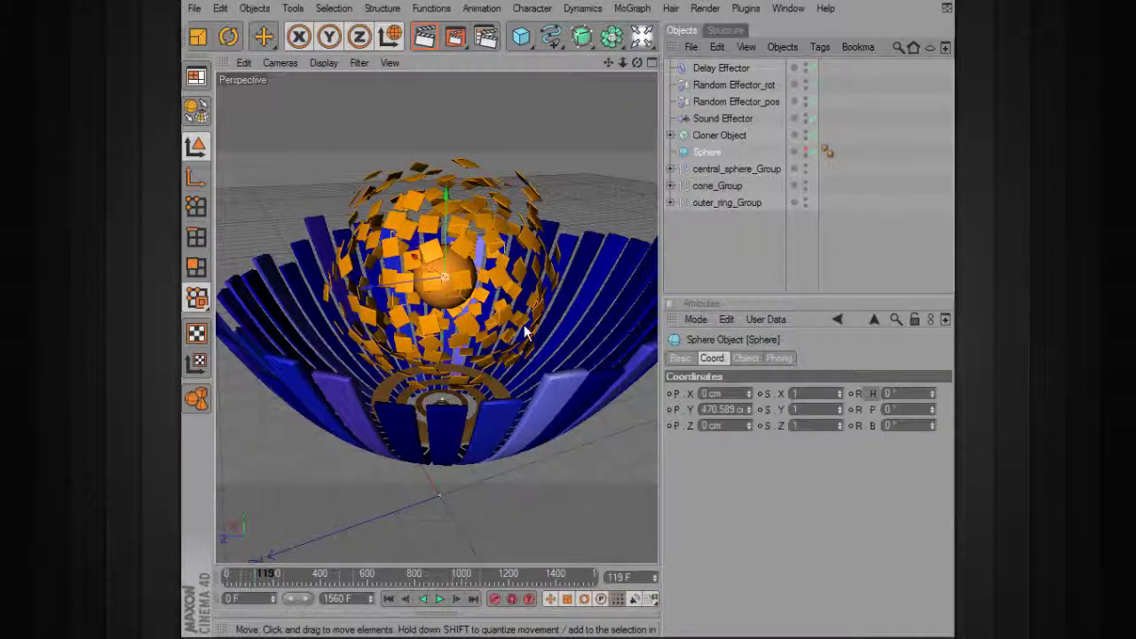
drag(266, 575, 217, 577)
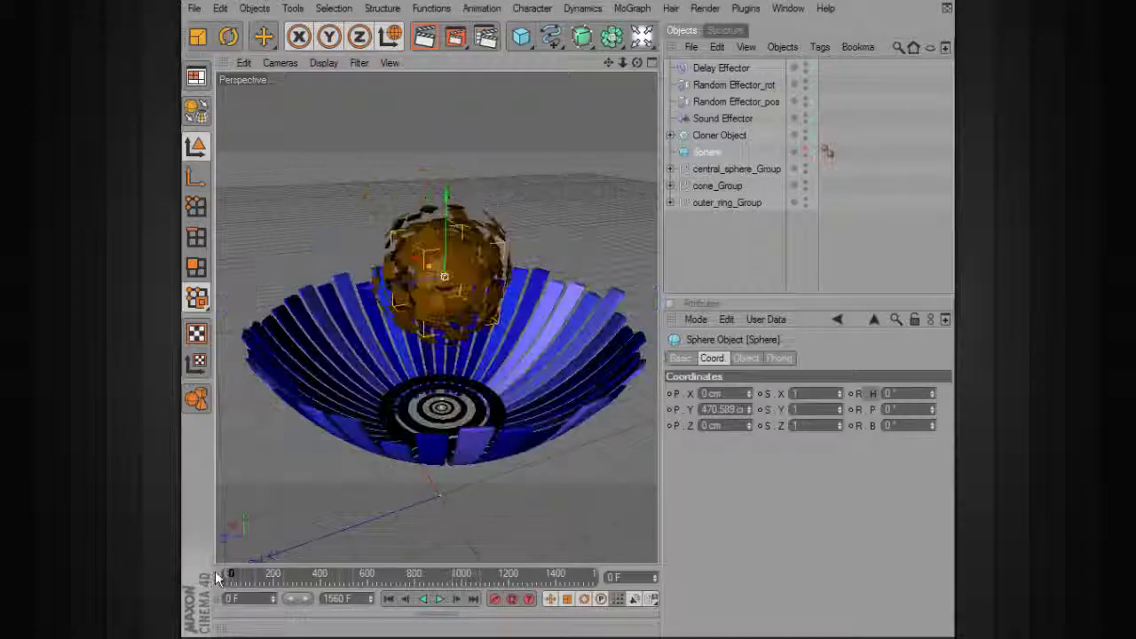
ctrl+click(850, 394)
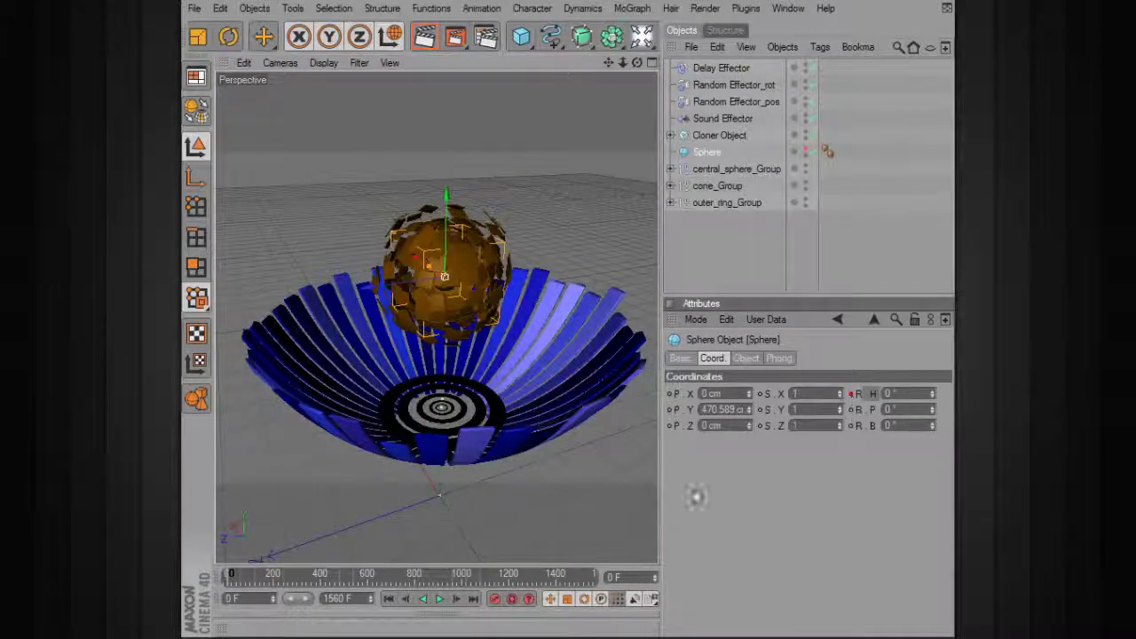
drag(539, 577, 645, 579)
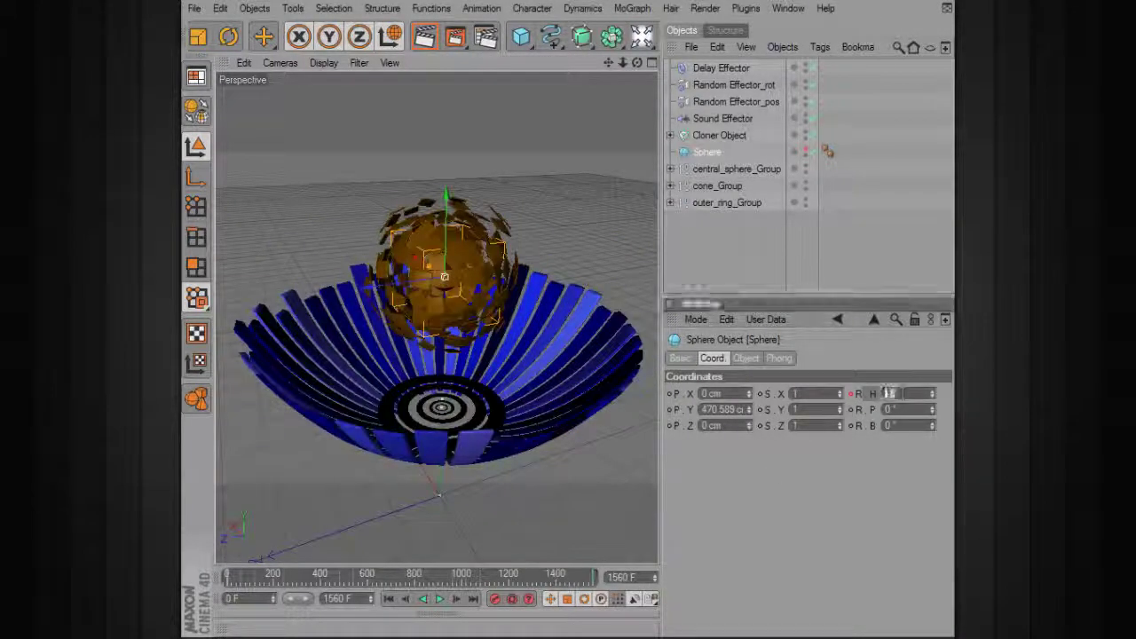
key(Return)
ctrl+click(849, 393)
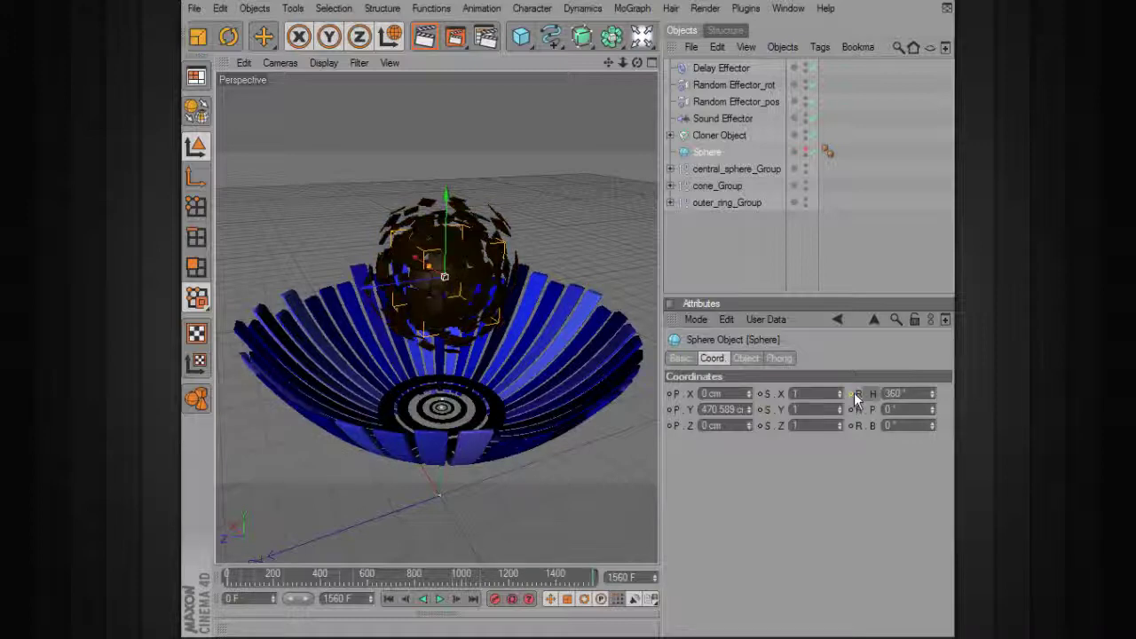
click(495, 540)
click(440, 598)
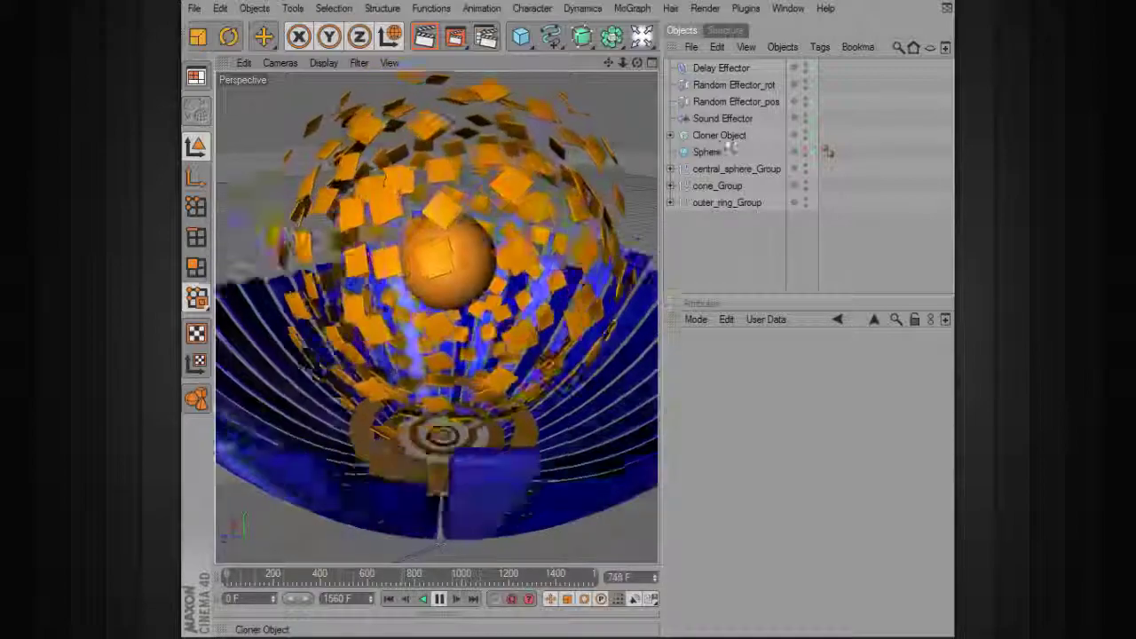
Set the Sound Effector's bandwidth to 200 and play the animation from the start.
click(722, 118)
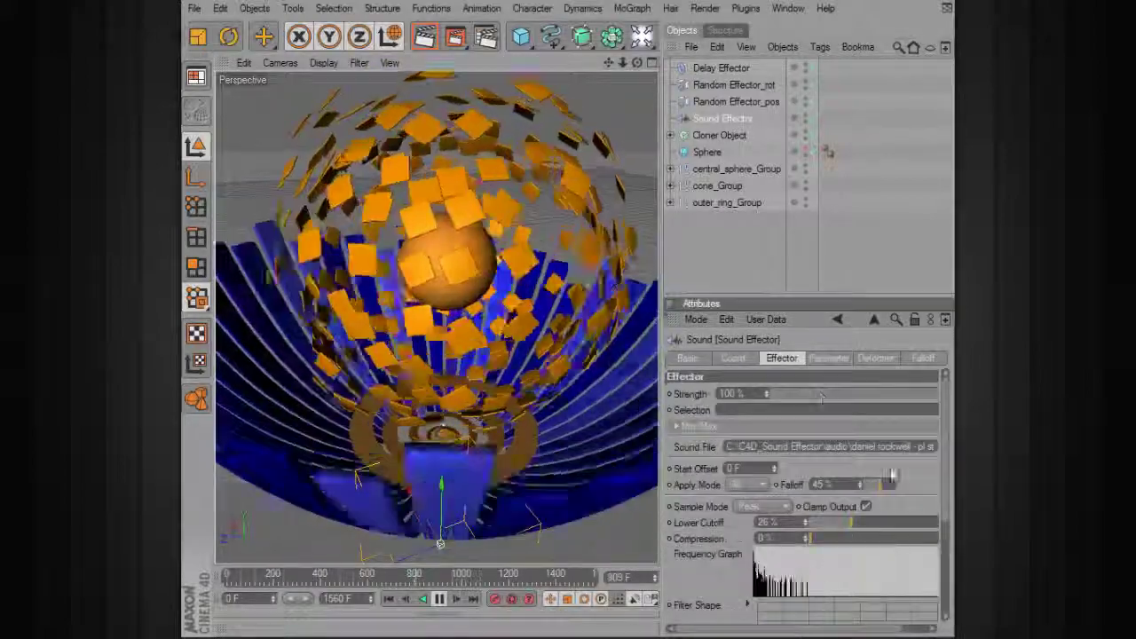
scroll(941, 484, down, 3)
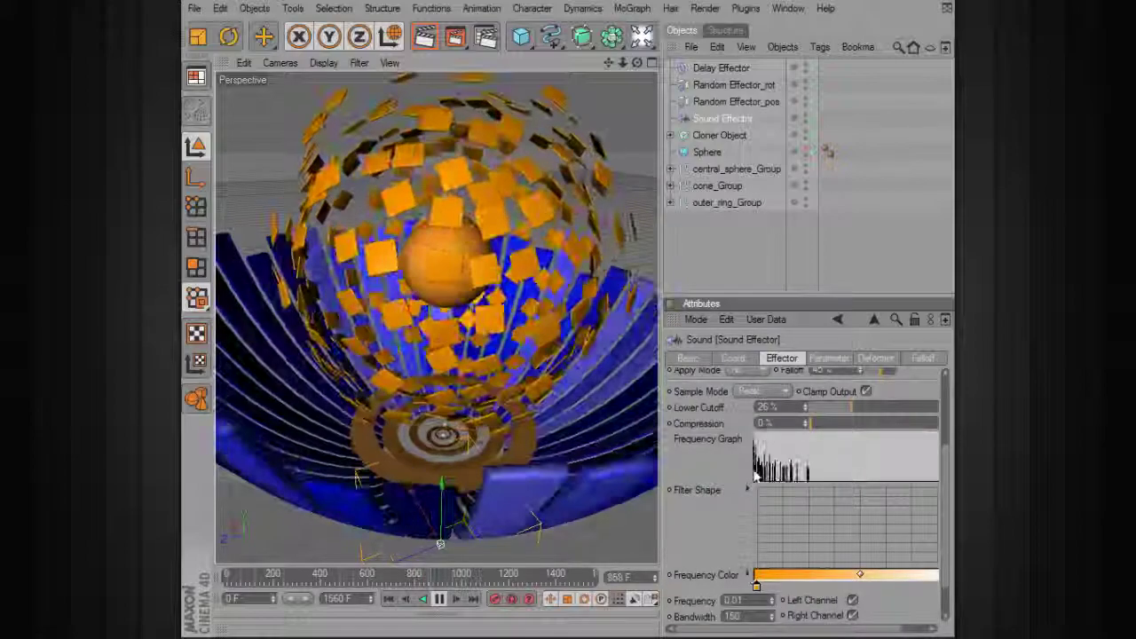
scroll(771, 621, down, 1)
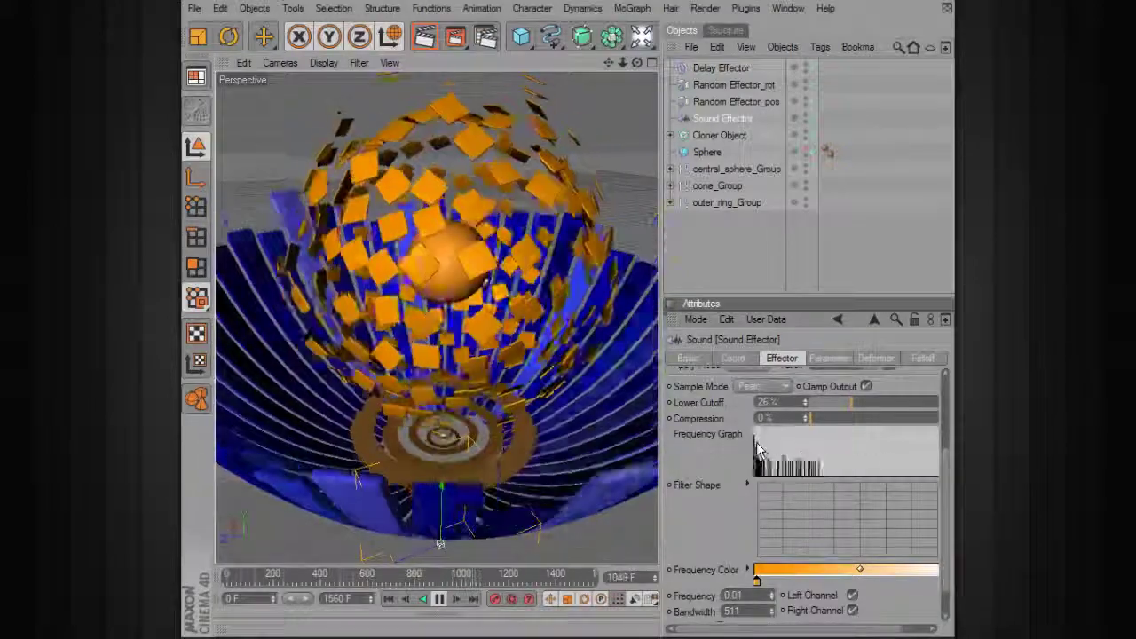
click(388, 600)
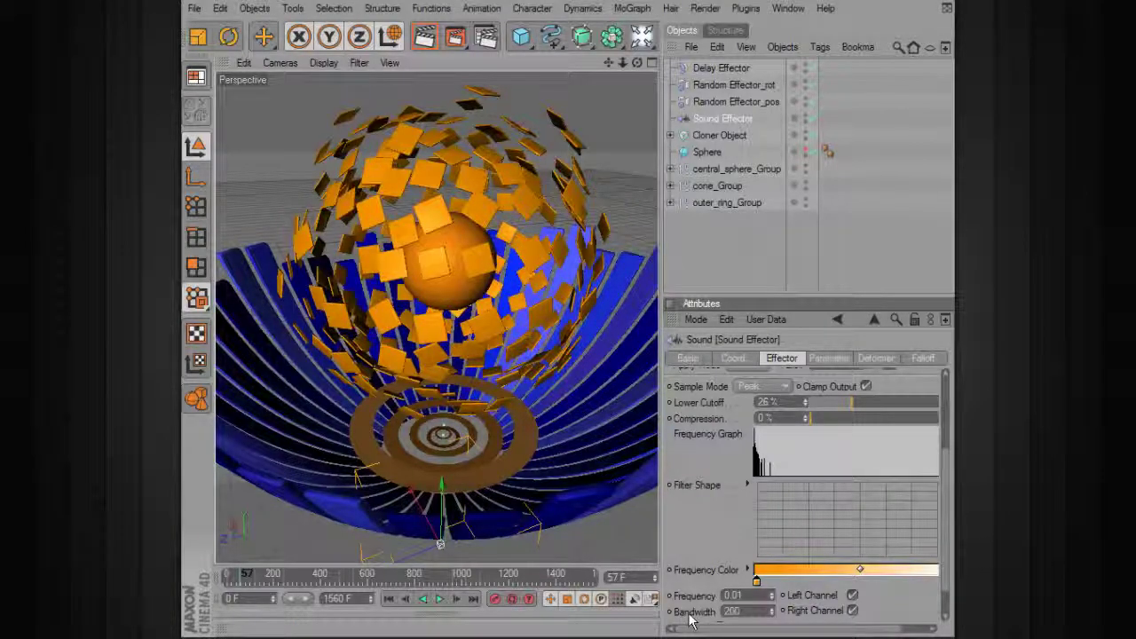
click(440, 599)
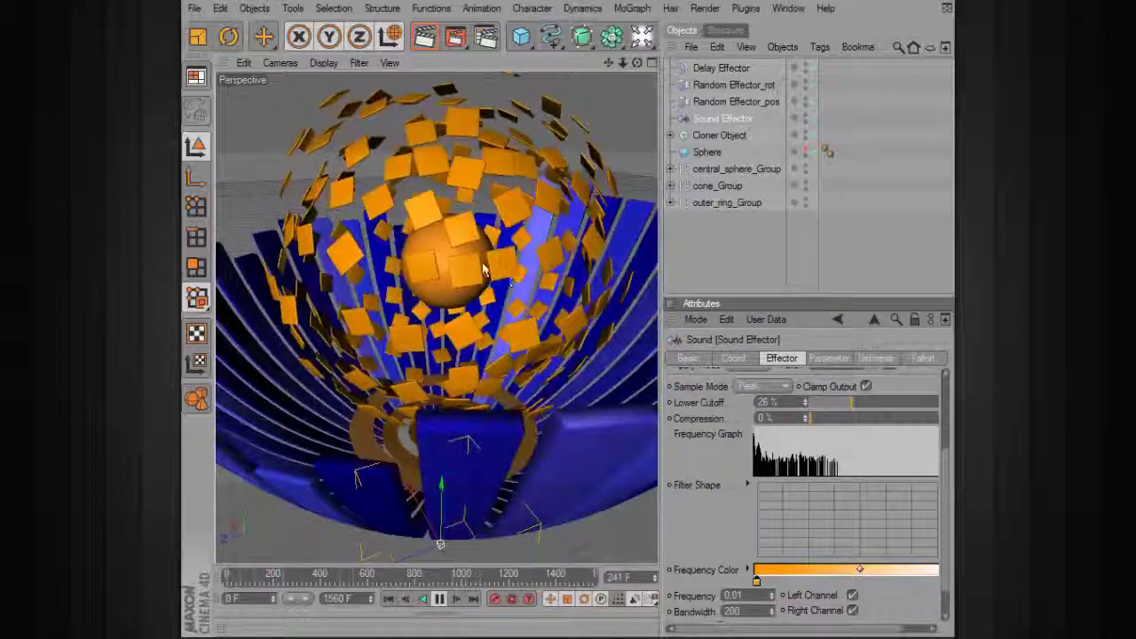
alt+drag(506, 231, 572, 311)
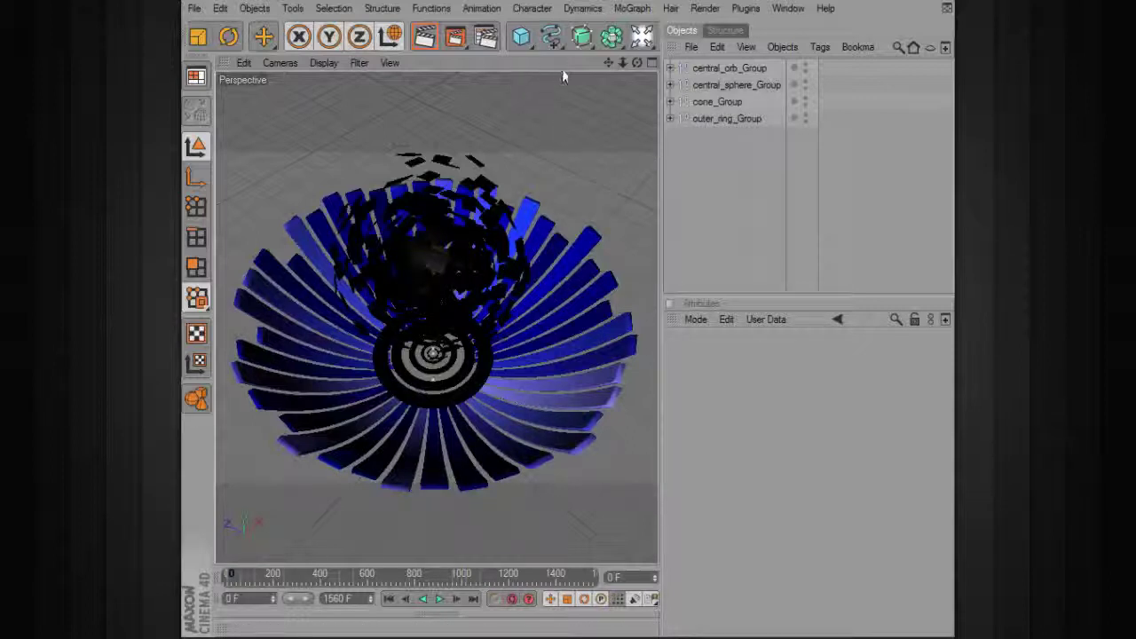
Create a circle spline in the scene.
click(551, 38)
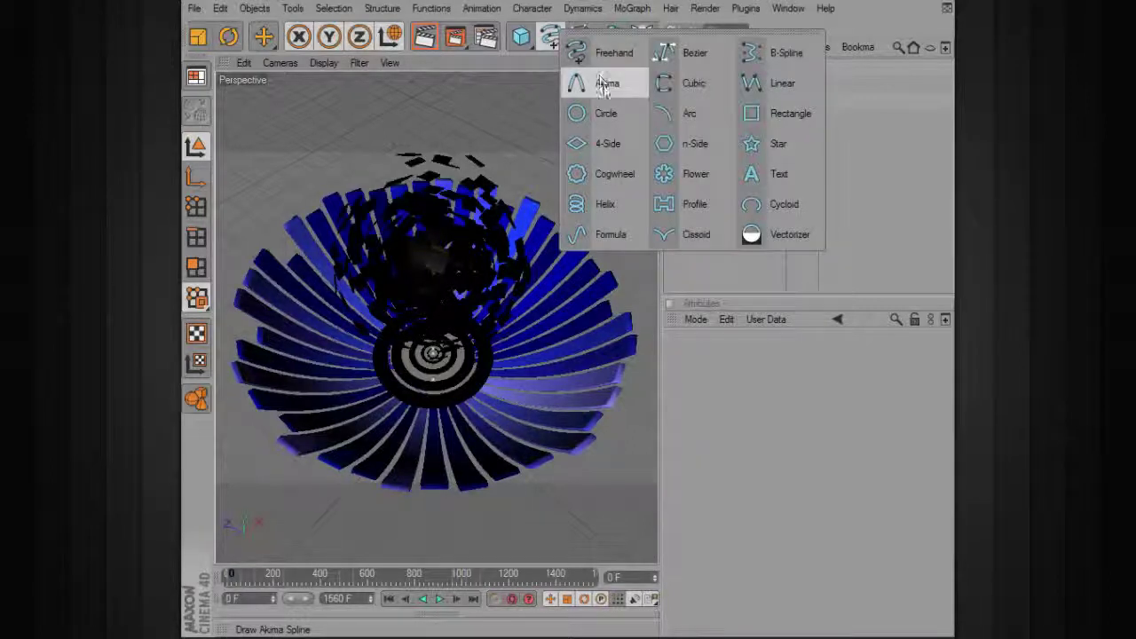
click(614, 114)
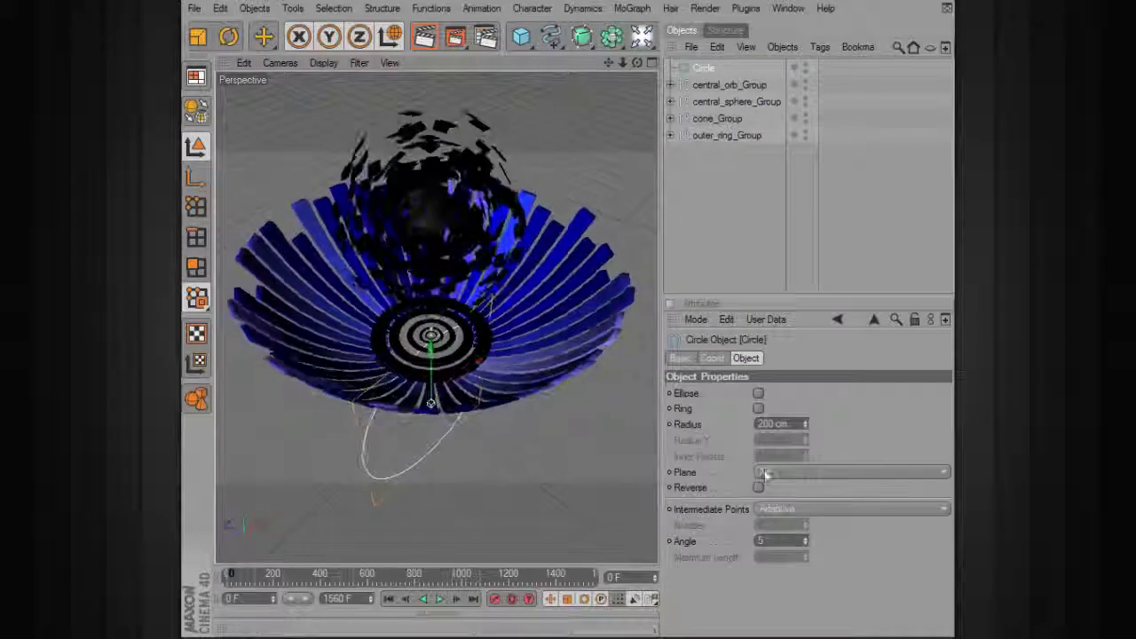
Lay the circle spline flat by setting its plane to XZ.
click(810, 472)
click(806, 522)
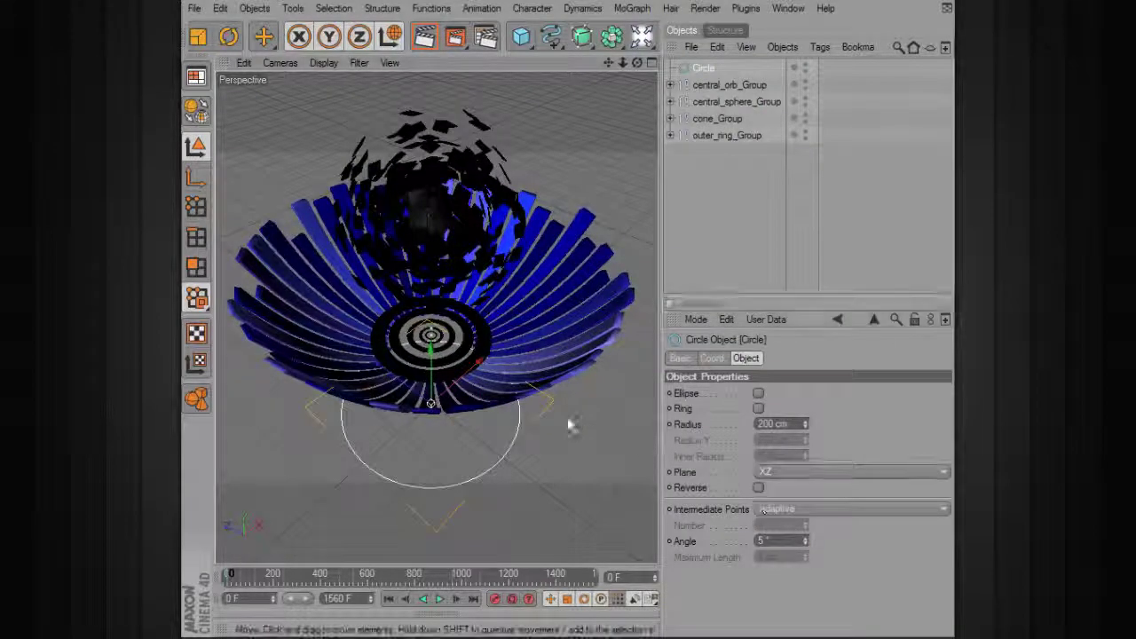
alt+drag(495, 385, 550, 432)
Add a second circle spline with a radius of 3 cm as the sweep profile.
click(548, 37)
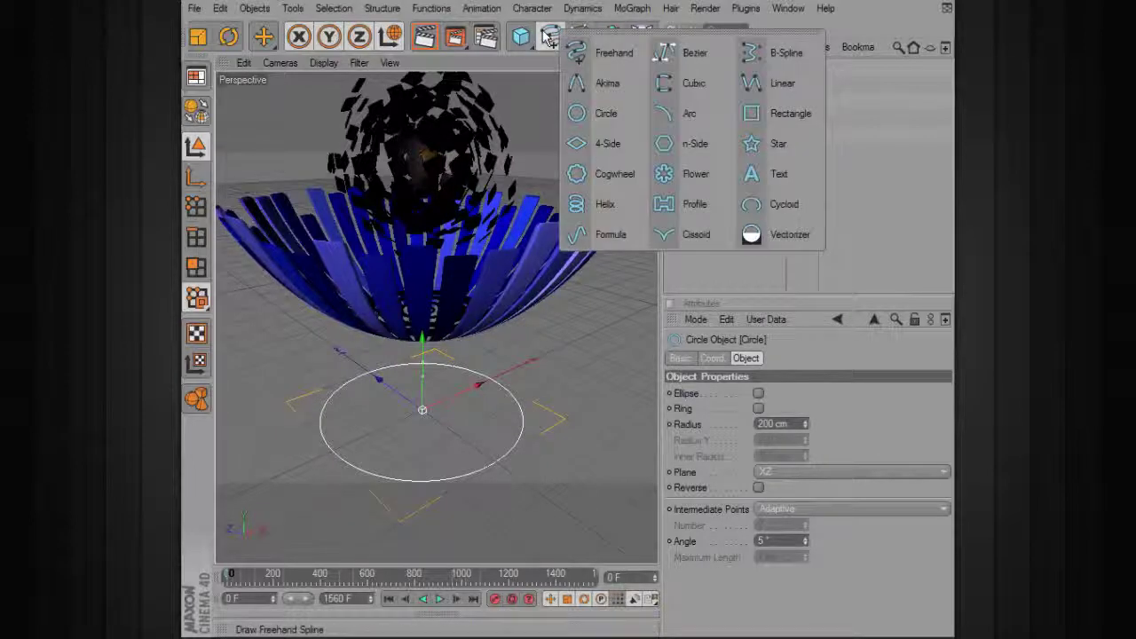
click(609, 112)
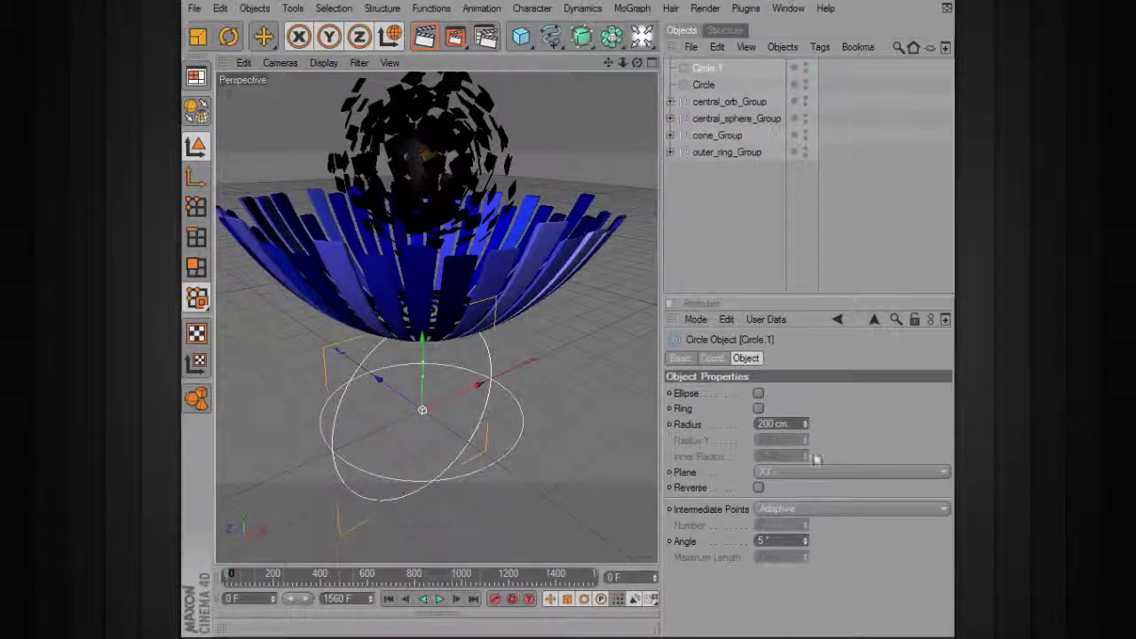
drag(806, 425, 805, 438)
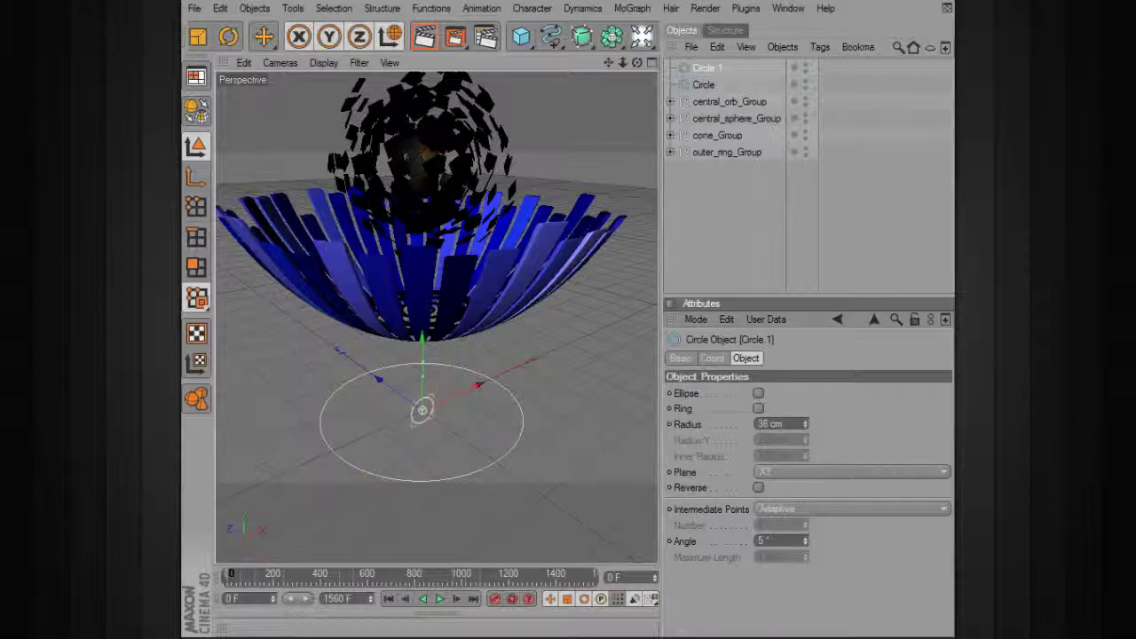
text(3)
key(Return)
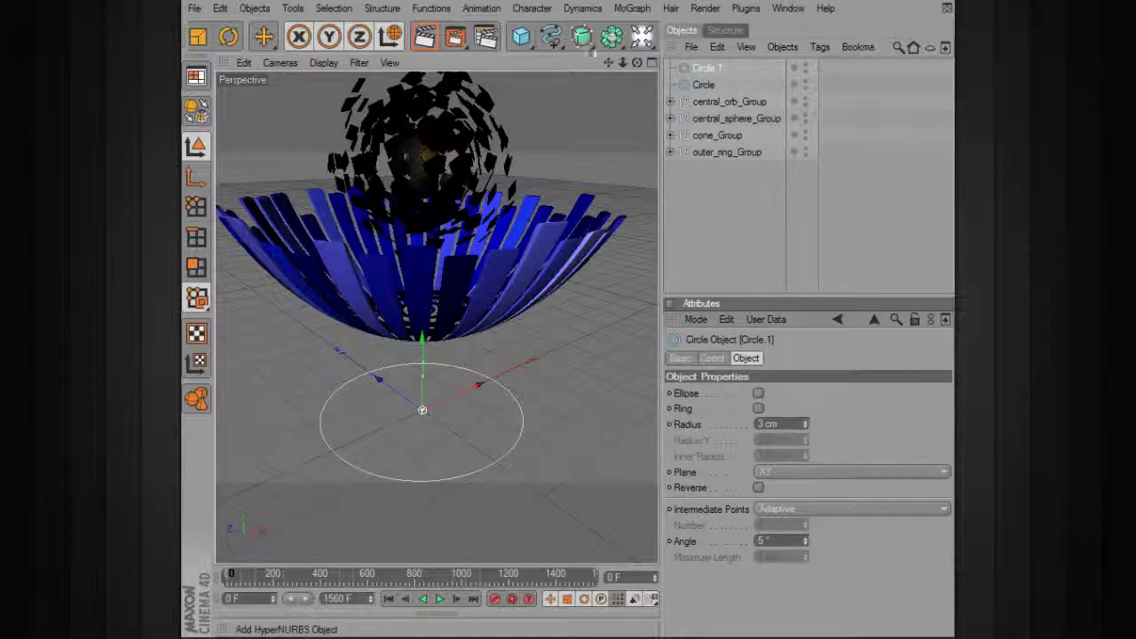
Create a Sweep NURBS and nest both circles in it, with the small Circle.1 profile above the large circle path.
click(582, 37)
click(621, 121)
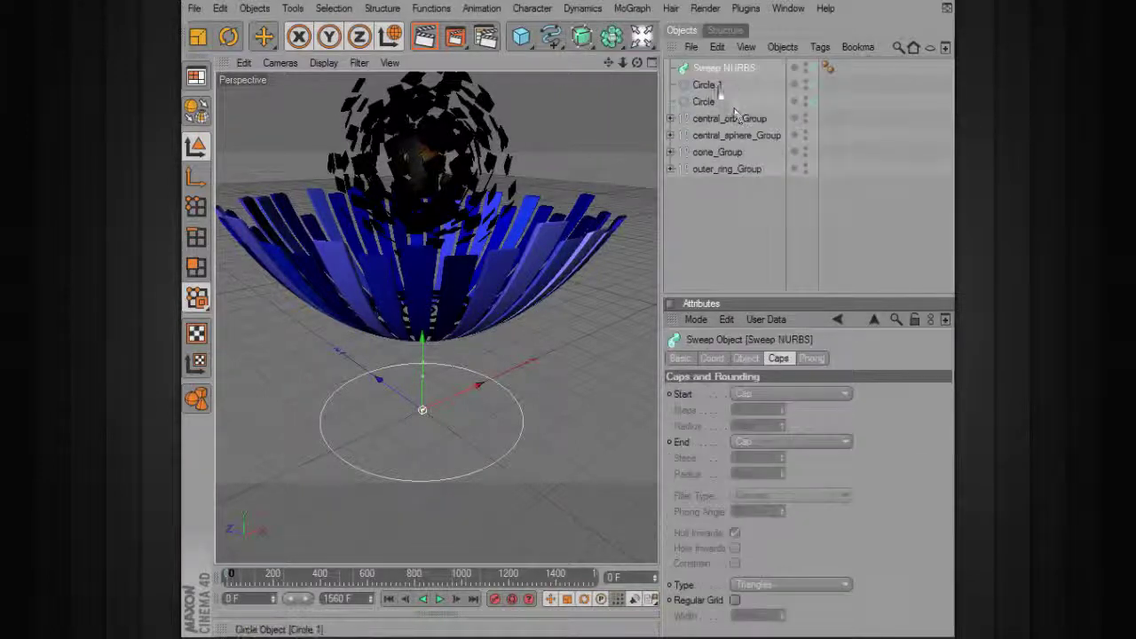
drag(708, 99, 715, 76)
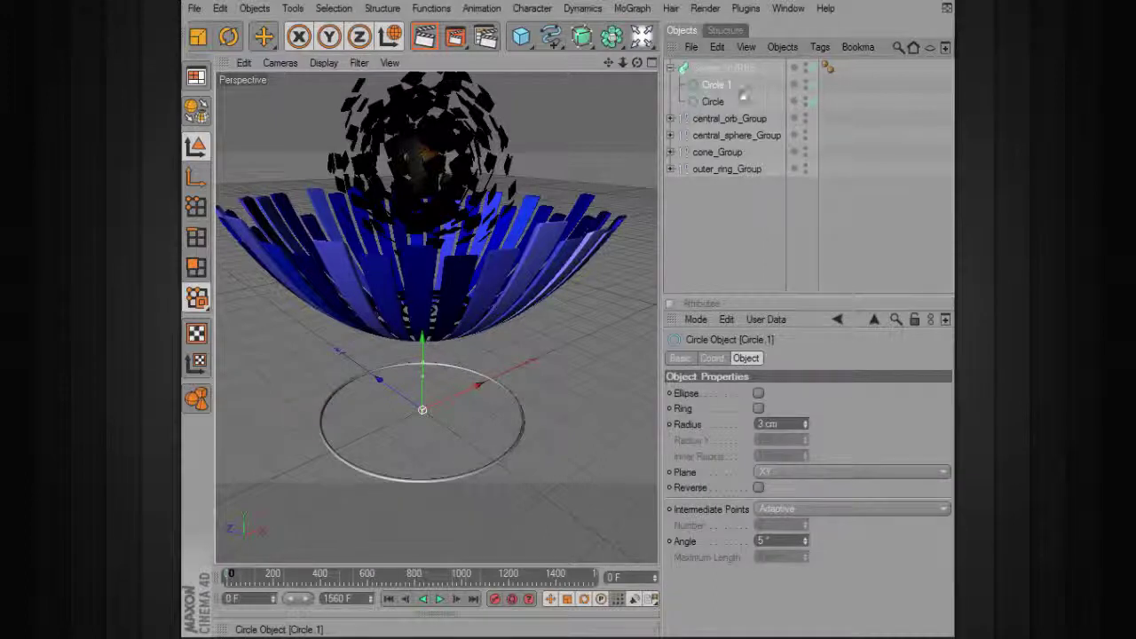
alt+middle_drag(559, 325, 566, 301)
alt+right_drag(566, 301, 632, 301)
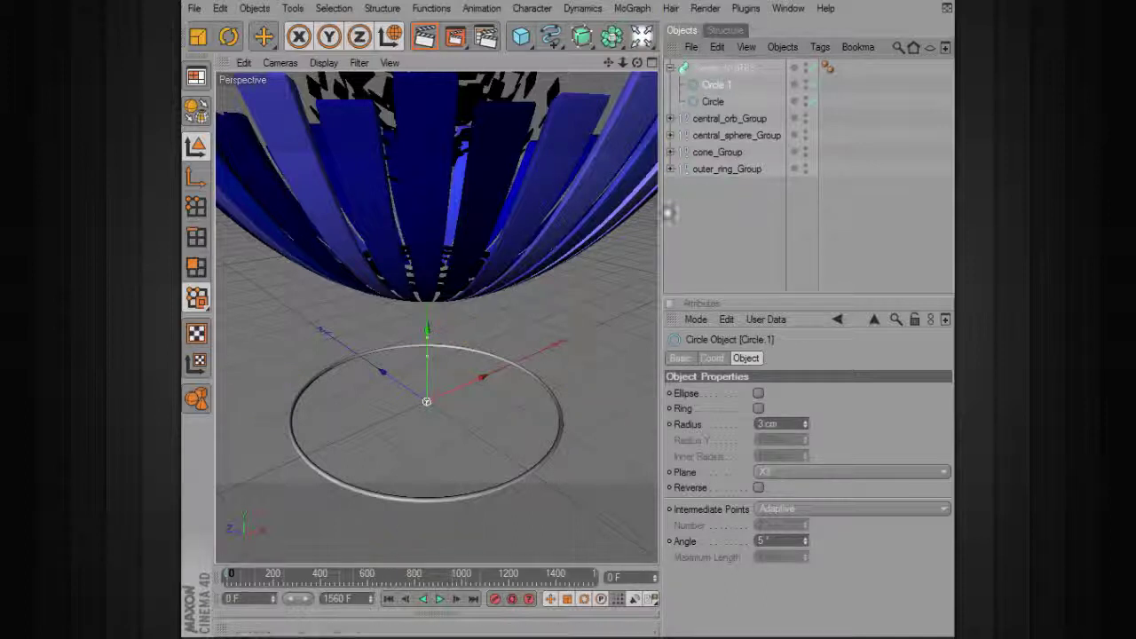
Taper the Sweep NURBS with an end scale of 0%, set its start growth to 3% and reduce its end growth to open the ring.
click(725, 69)
alt+drag(462, 417, 443, 355)
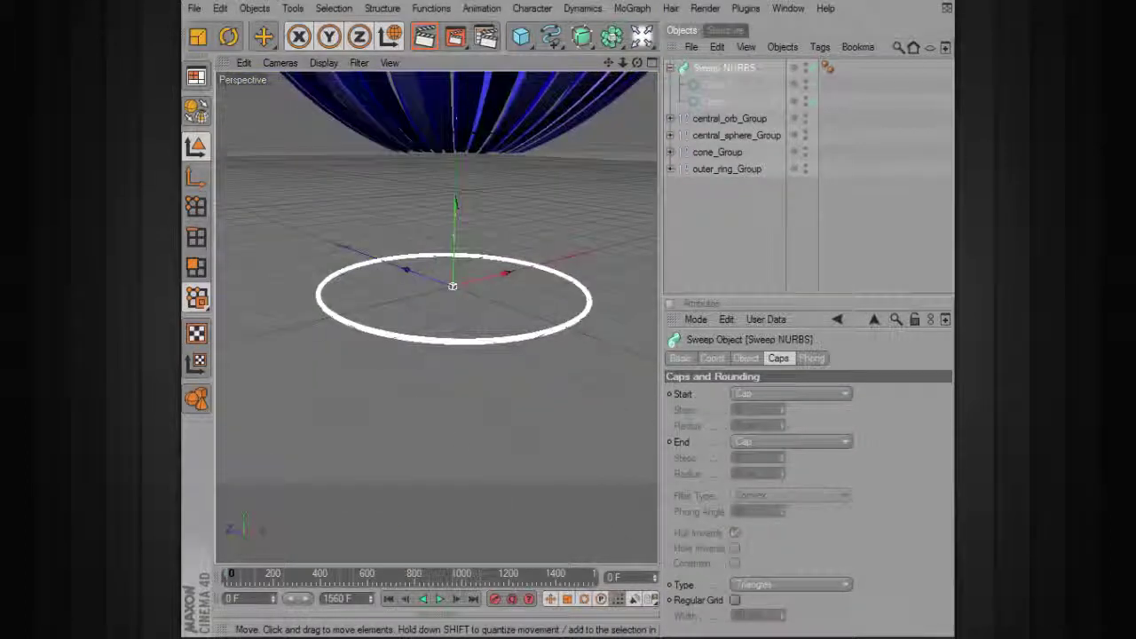
alt+right_drag(348, 376, 408, 376)
alt+drag(373, 426, 353, 413)
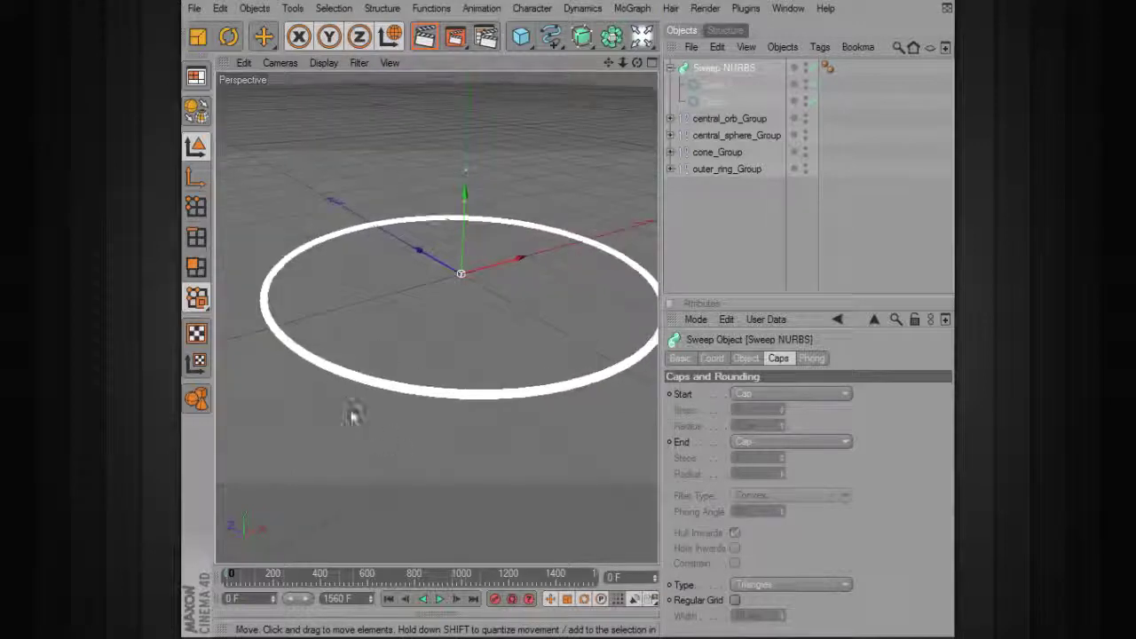
alt+drag(461, 319, 494, 334)
alt+drag(550, 306, 563, 302)
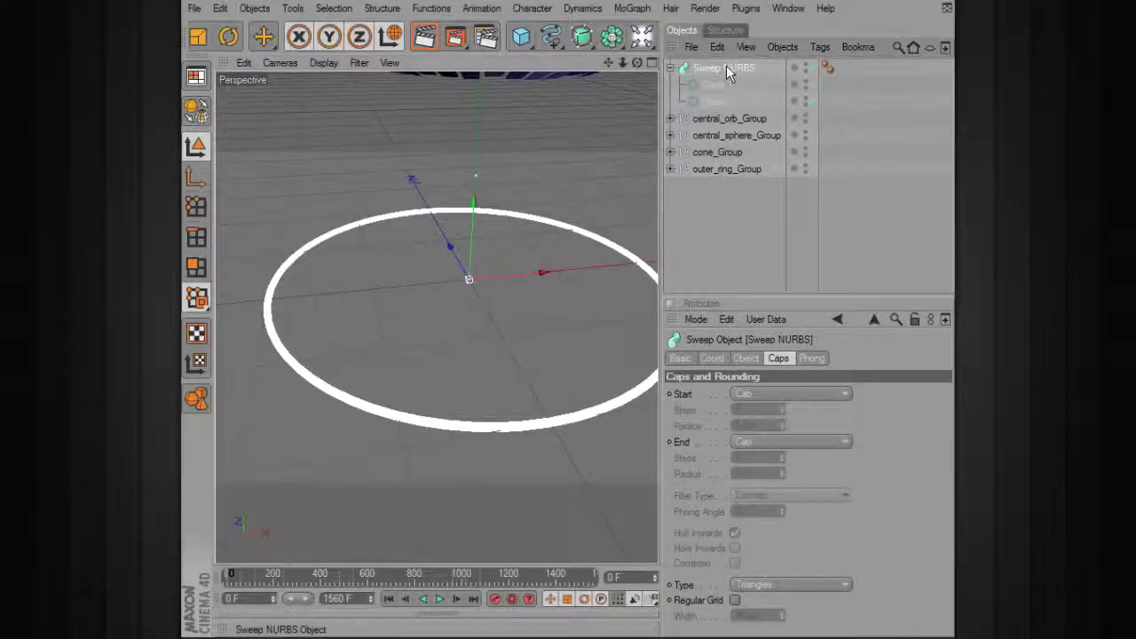
alt+drag(609, 219, 509, 239)
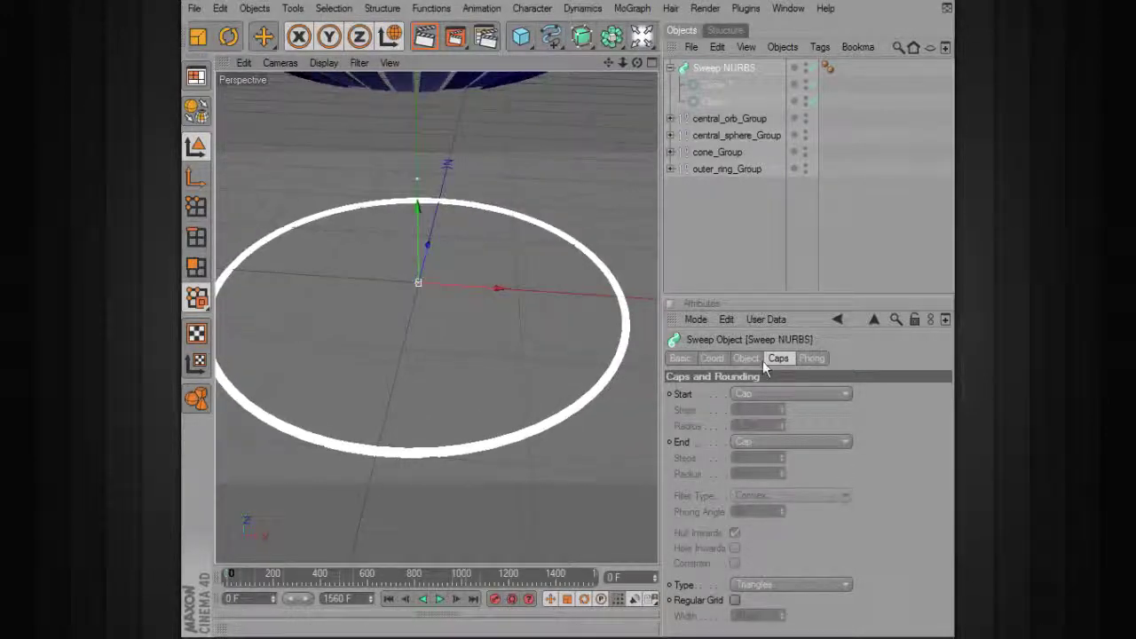
click(745, 358)
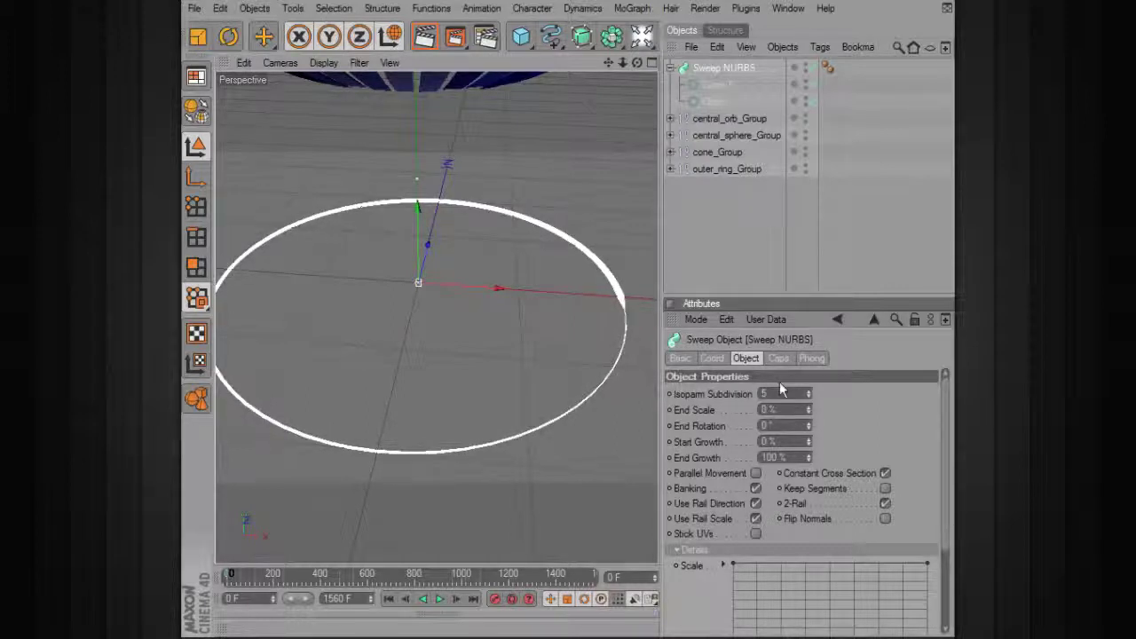
alt+drag(643, 368, 619, 358)
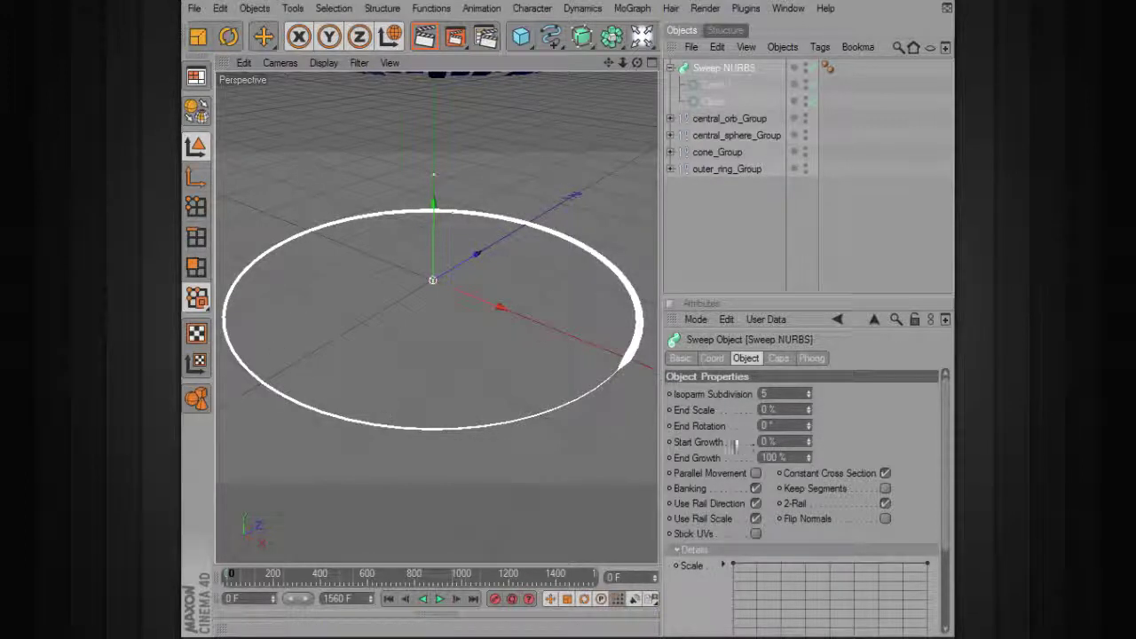
click(809, 441)
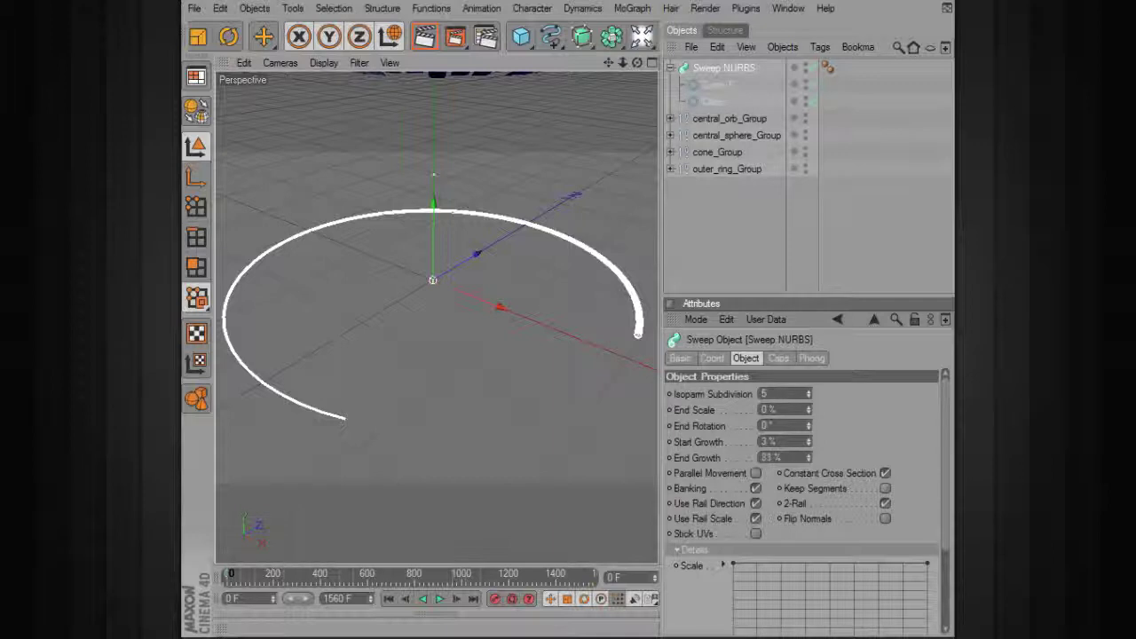
Round the thick end of the sweep by setting its start cap to Fillet Cap with 4 steps.
alt+drag(427, 356, 585, 356)
alt+middle_drag(427, 356, 498, 319)
alt+drag(390, 344, 345, 376)
click(779, 358)
click(766, 393)
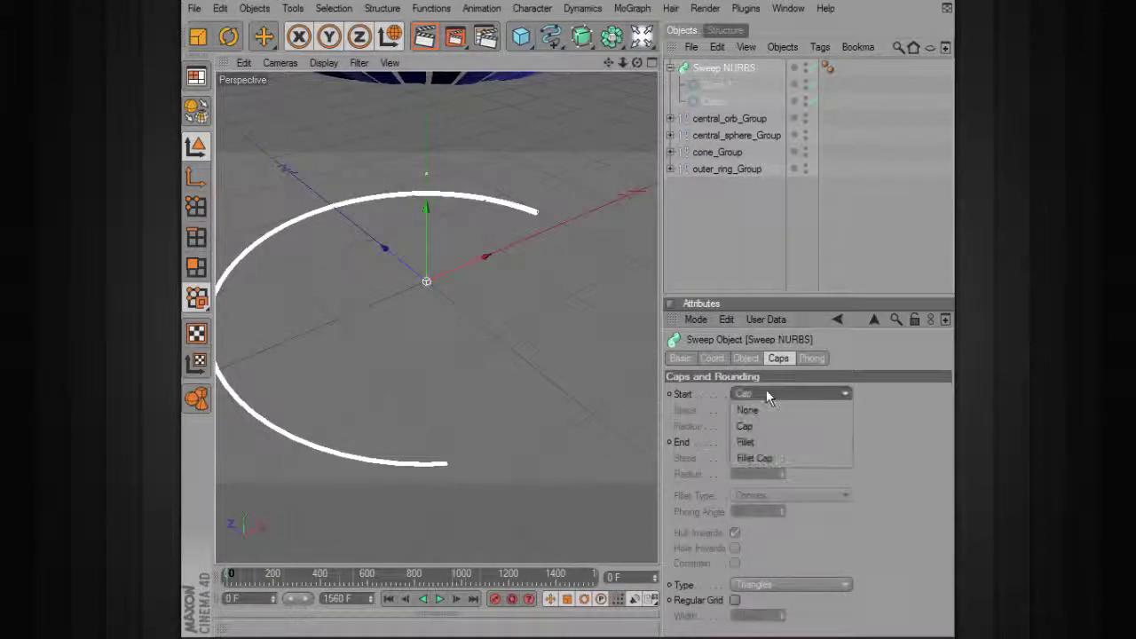
click(774, 457)
alt+drag(585, 246, 508, 231)
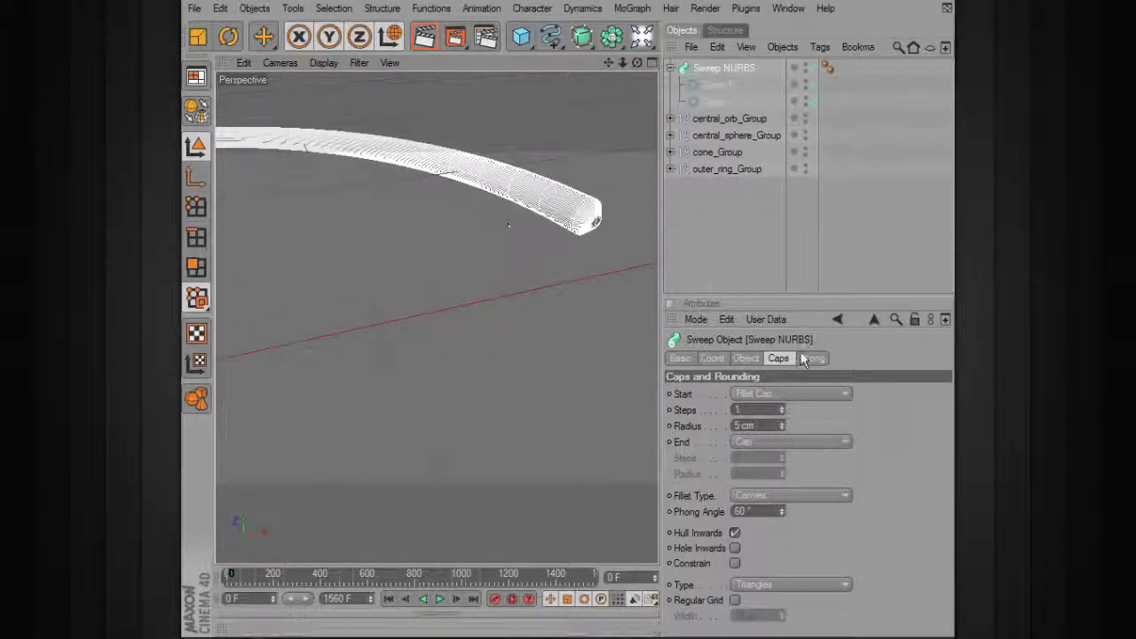
click(781, 407)
click(782, 406)
click(781, 406)
alt+right_drag(600, 275, 724, 284)
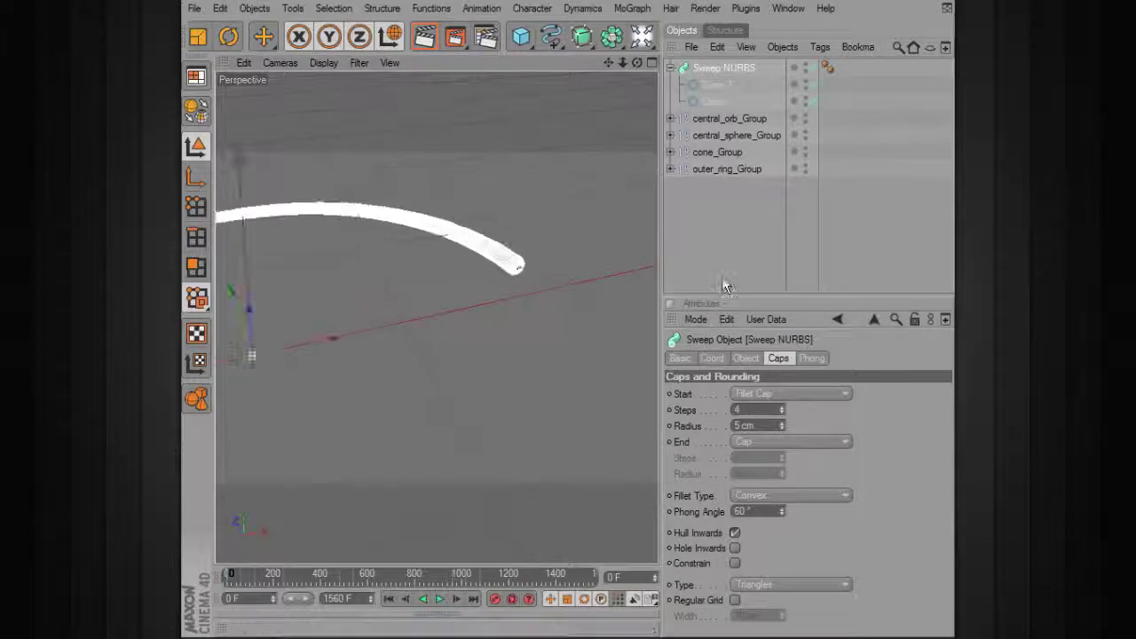
alt+middle_drag(543, 272, 674, 192)
Thin the sweep by setting the Circle.1 profile's radius to 1 cm.
click(717, 85)
alt+drag(441, 324, 373, 302)
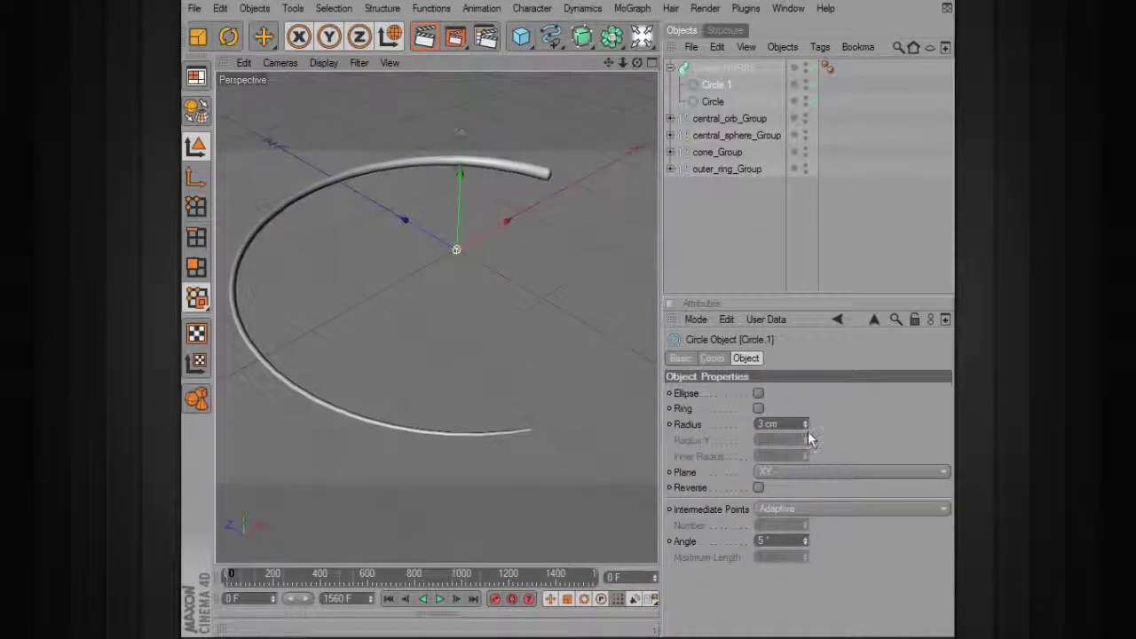
drag(805, 423, 805, 436)
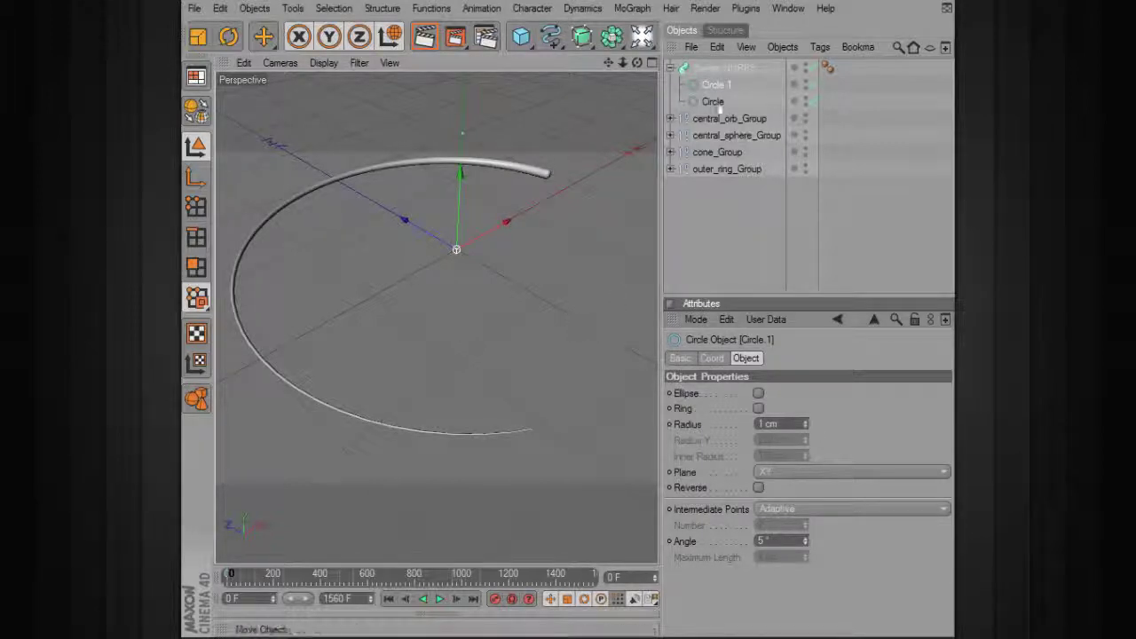
Adjust the start cap's fillet radius on the Sweep NURBS and inspect the rounded tip with nothing selected.
click(725, 67)
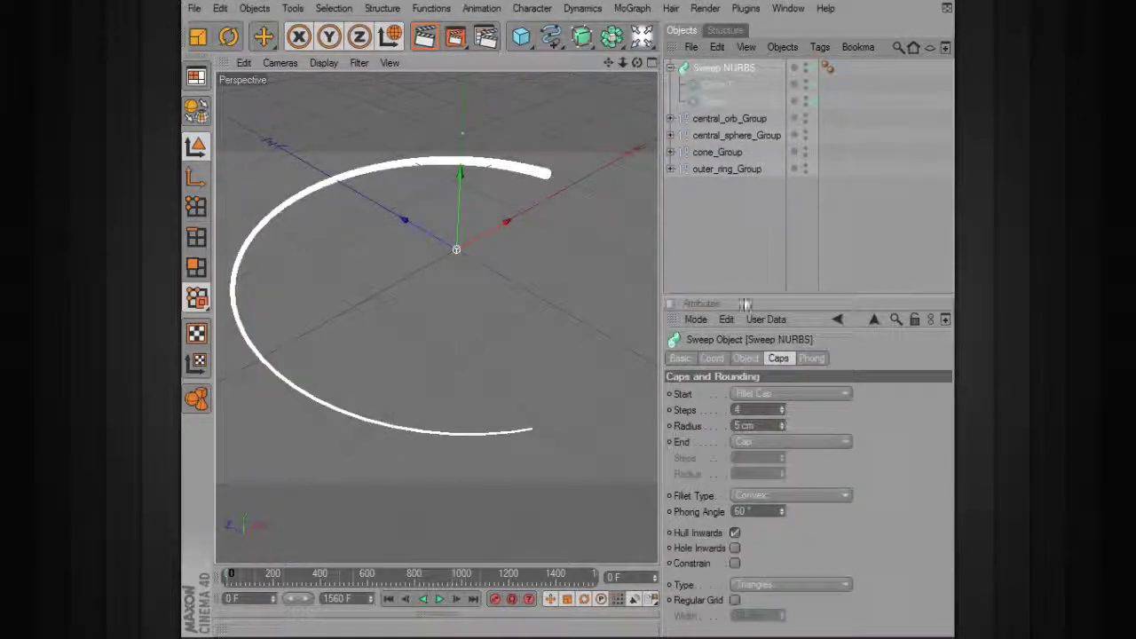
click(781, 422)
click(781, 422)
click(570, 322)
alt+drag(532, 298, 597, 268)
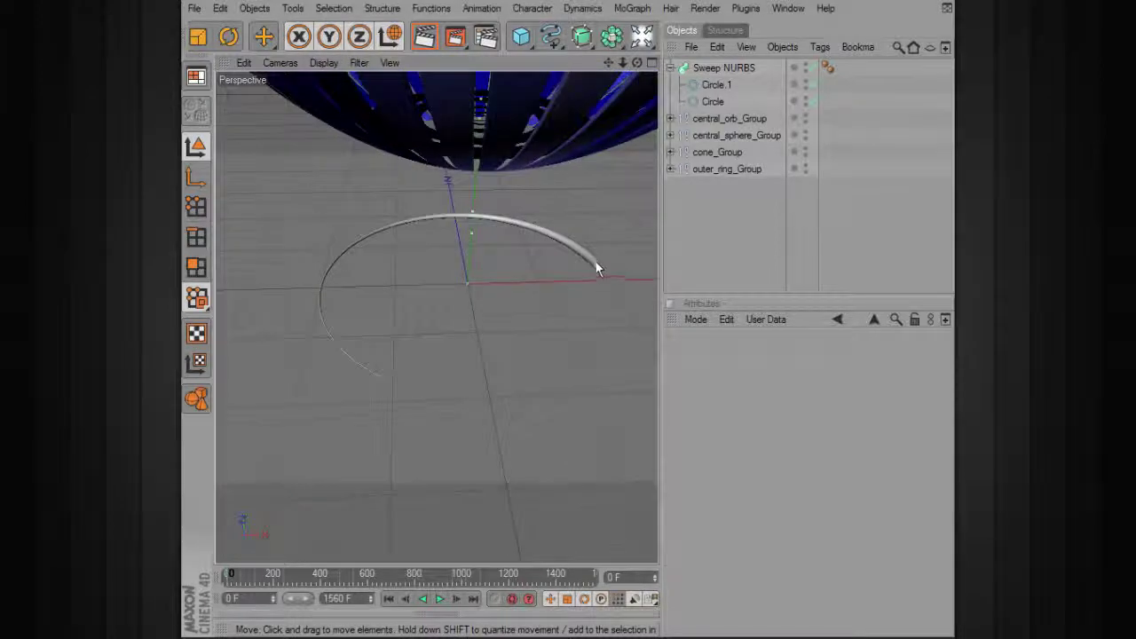
Shorten the sweep arc by setting the Sweep NURBS end growth to about 56%.
click(725, 69)
click(746, 358)
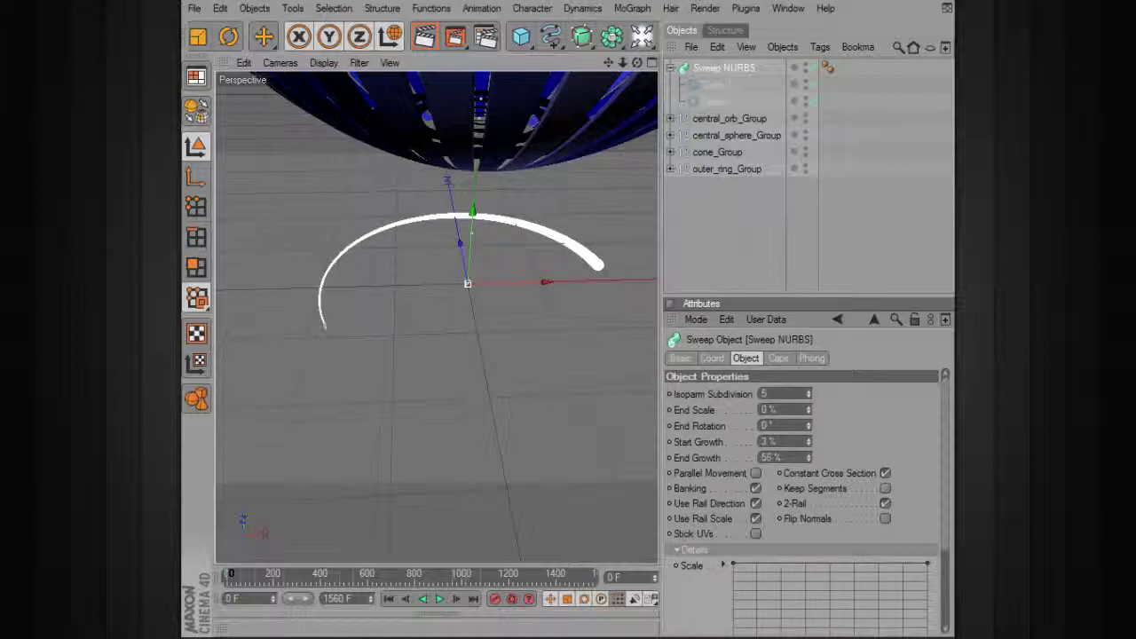
click(378, 370)
alt+drag(378, 370, 405, 348)
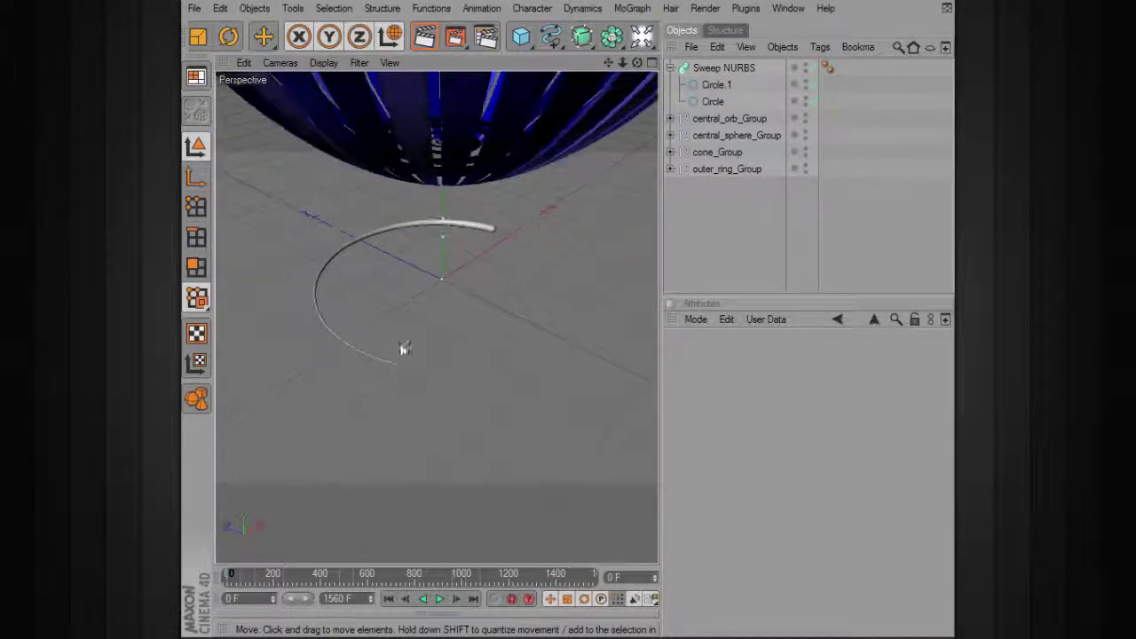
Create a MoGraph Cloner Object, make the Sweep NURBS its child and select the cloner.
click(632, 8)
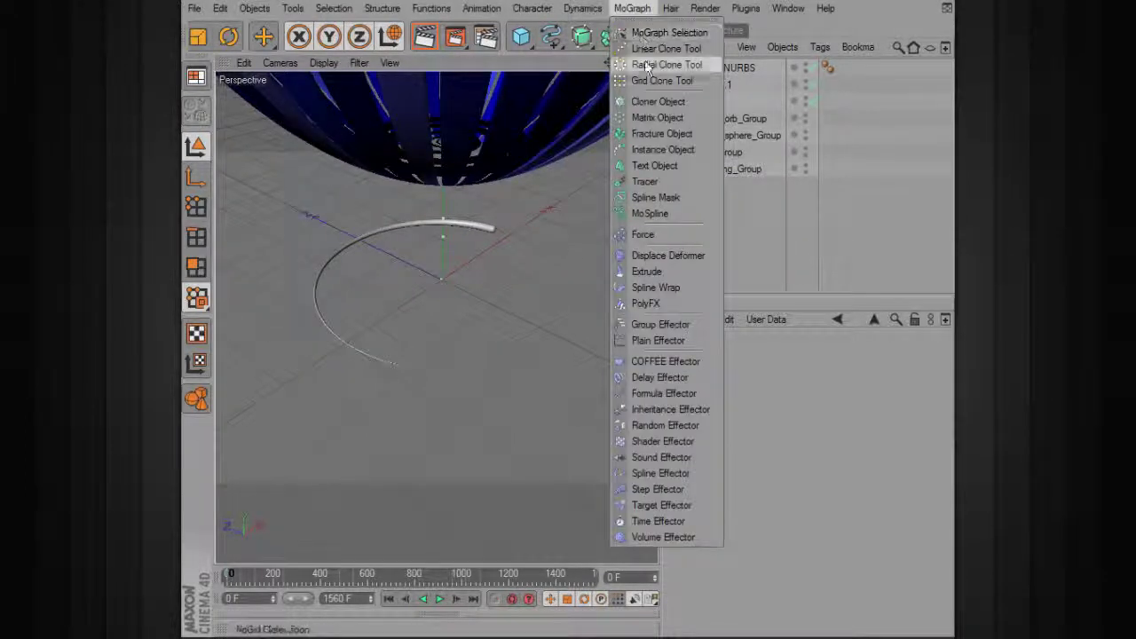
click(647, 102)
click(671, 84)
drag(723, 84, 735, 76)
click(730, 69)
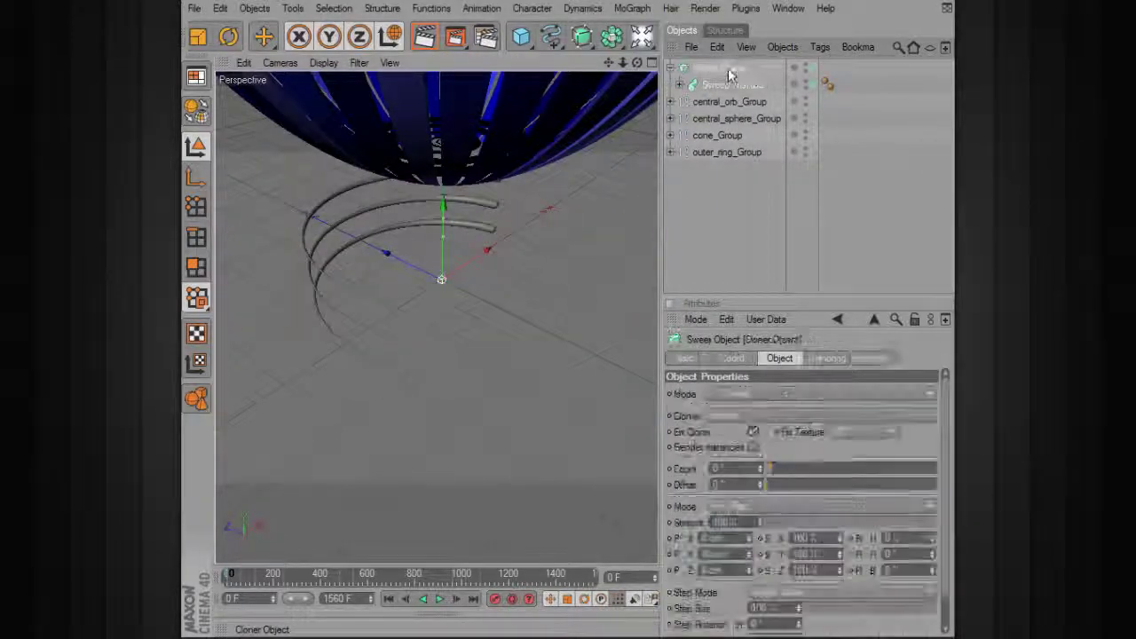
Raise the Cloner Object along its Y axis so the cloned arcs sit inside the blue bowl.
alt+drag(586, 221, 586, 253)
alt+right_drag(621, 254, 586, 254)
alt+drag(586, 255, 621, 238)
drag(445, 267, 449, 124)
alt+drag(443, 332, 476, 238)
drag(478, 182, 531, 276)
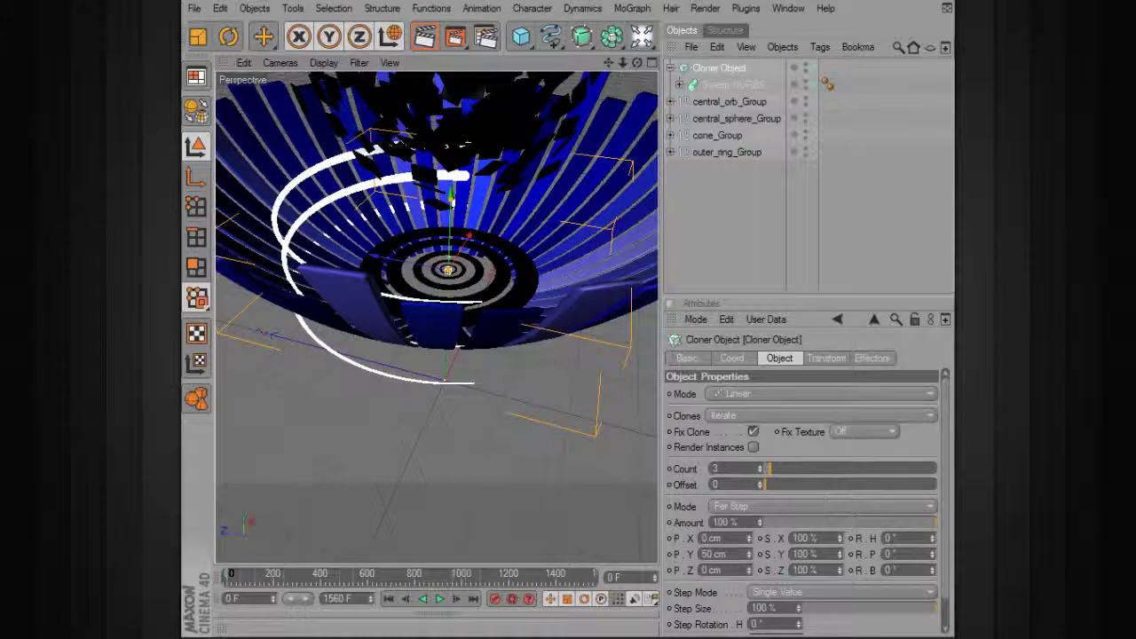
Set the cloner's Y spacing per step to 32 cm and raise the cloner higher inside the bowl.
drag(715, 553, 670, 562)
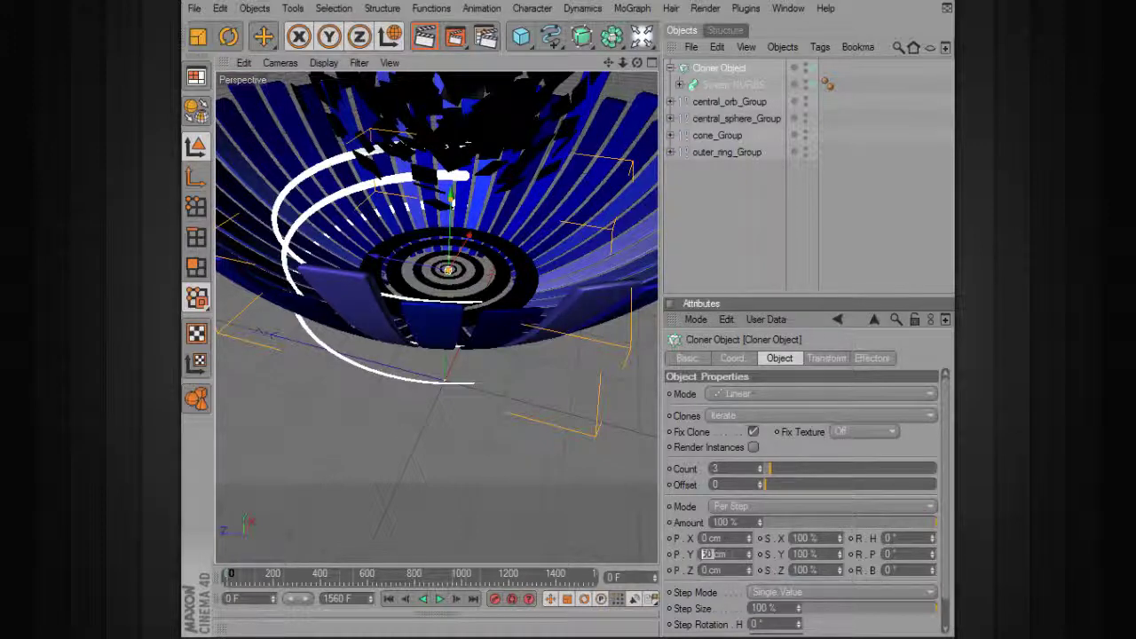
drag(755, 556, 747, 559)
drag(451, 196, 453, 142)
alt+drag(450, 249, 450, 275)
alt+drag(427, 333, 430, 312)
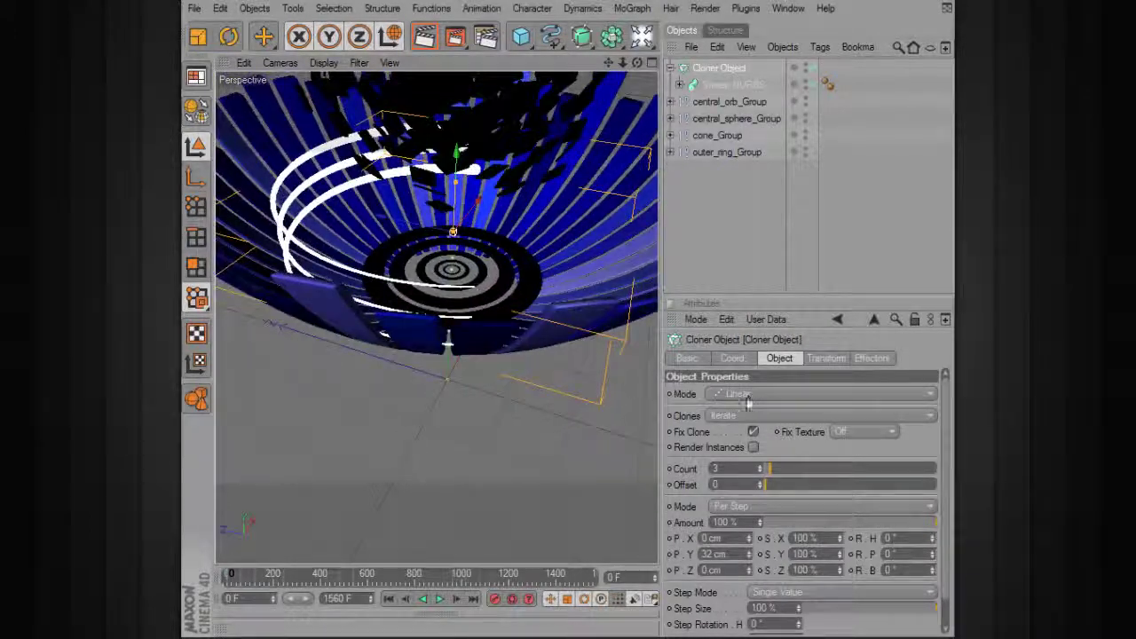
Set the cloner's per-step scale to 110% on X, Y and Z, and raise the cloner about 10 cm.
drag(840, 537, 840, 535)
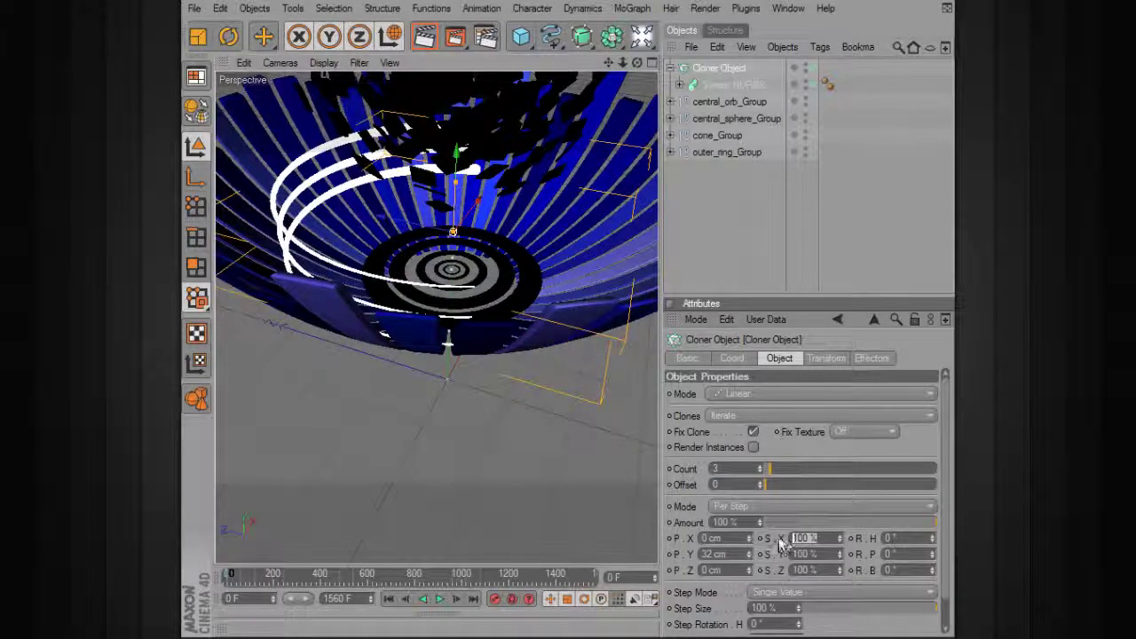
text(110)
key(Return)
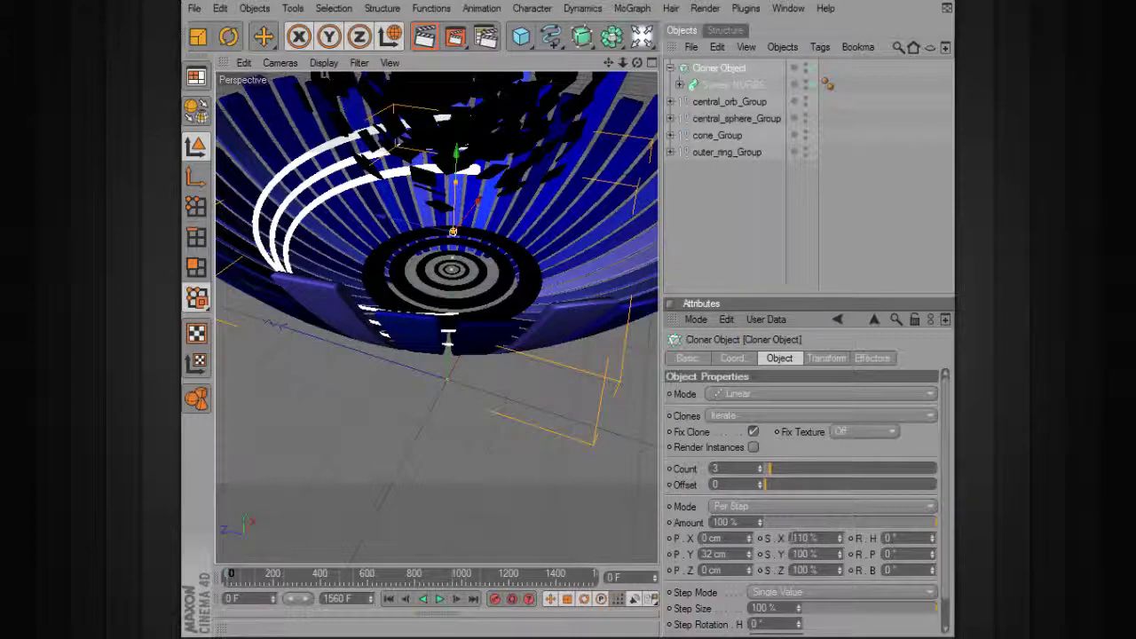
text(110)
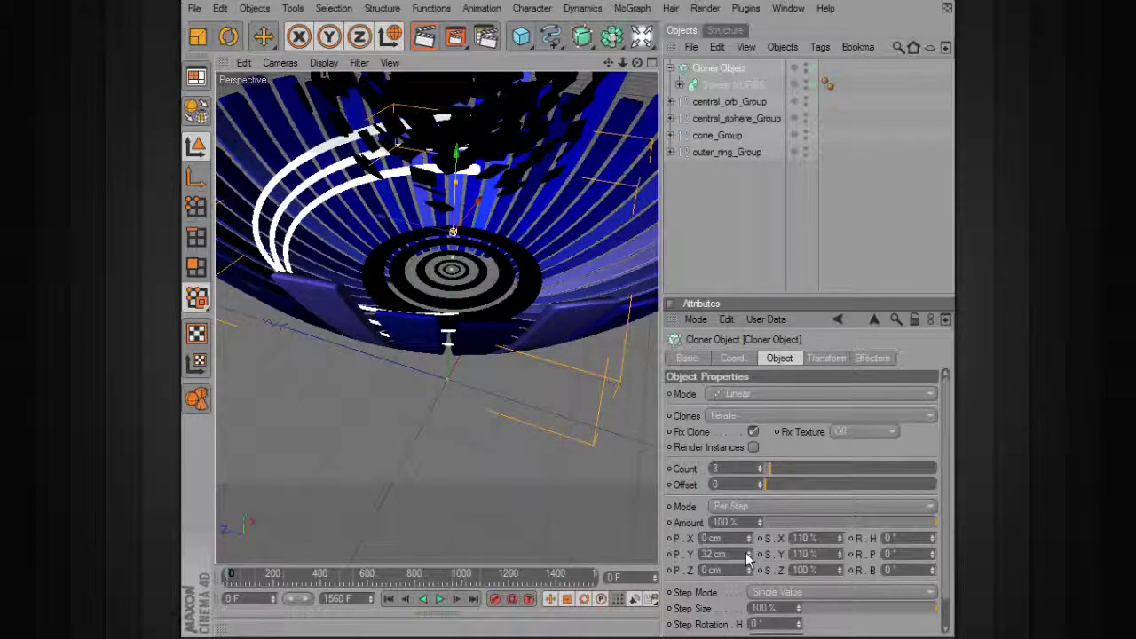
key(Tab)
text(110)
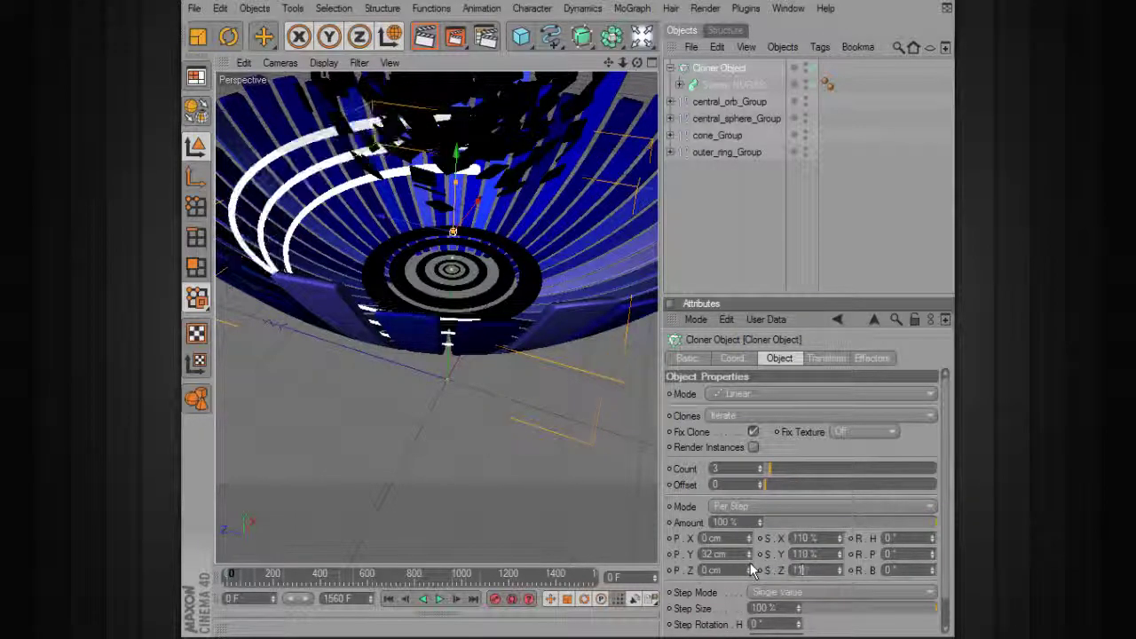
key(Return)
mouse_move(436, 317)
alt+mouse_down()
mouse_move(436, 346)
mouse_move(448, 257)
mouse_move(524, 325)
alt+mouse_up()
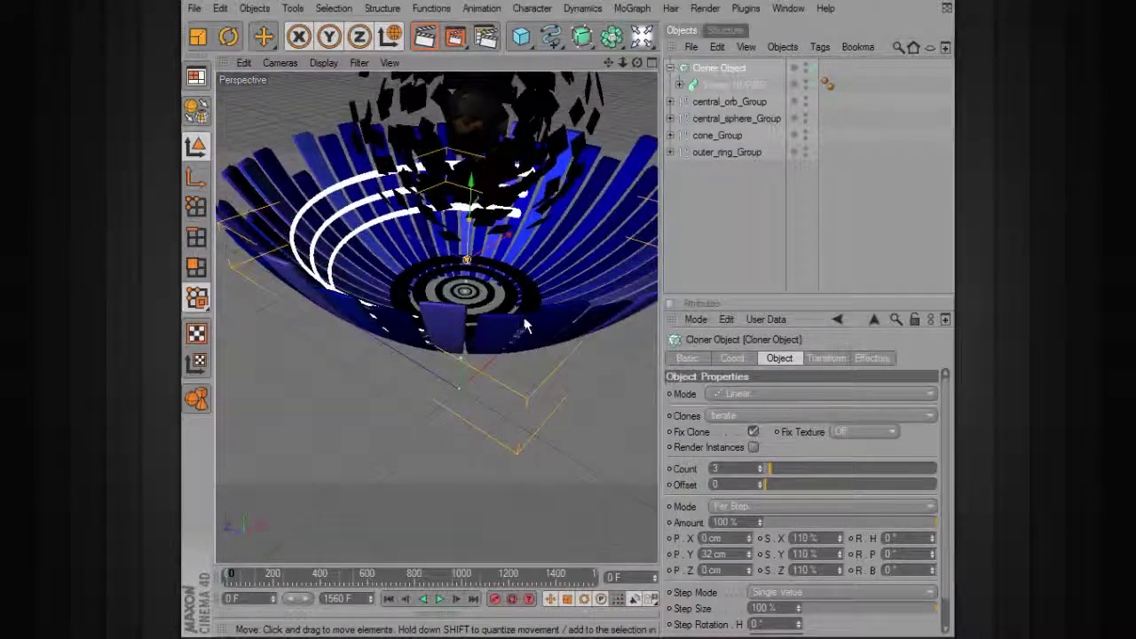
drag(472, 192, 471, 183)
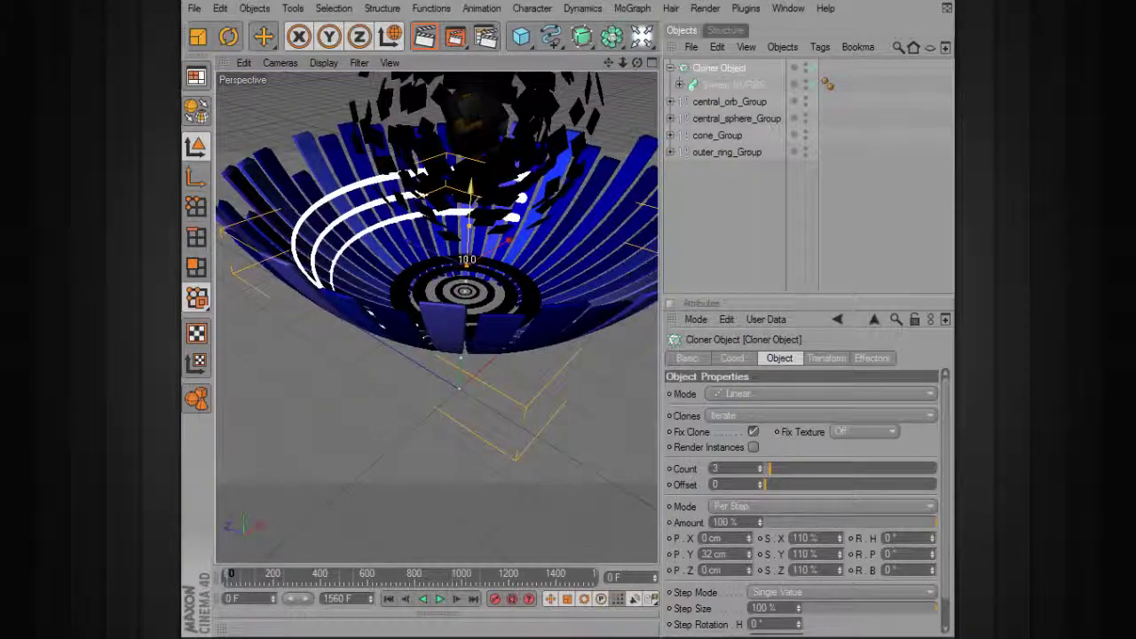
Raise the cloner slightly inside the bowl and set its per-step heading rotation to 110°.
alt+drag(276, 233, 347, 274)
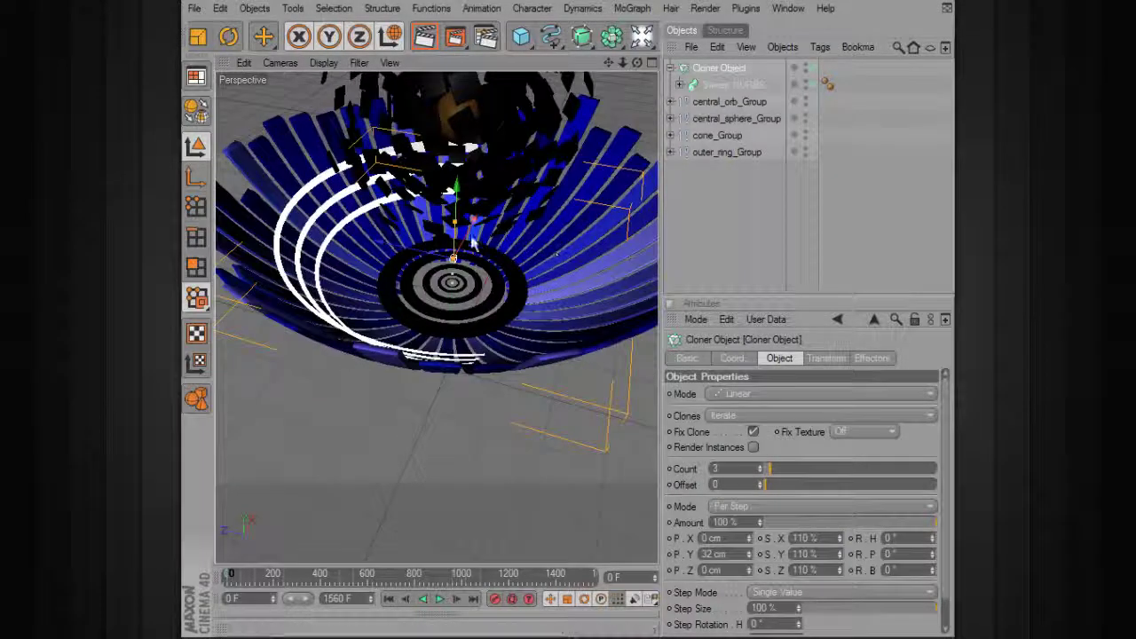
drag(457, 206, 457, 203)
mouse_move(390, 233)
alt+mouse_down()
mouse_move(385, 195)
mouse_move(387, 239)
mouse_move(396, 238)
alt+mouse_up()
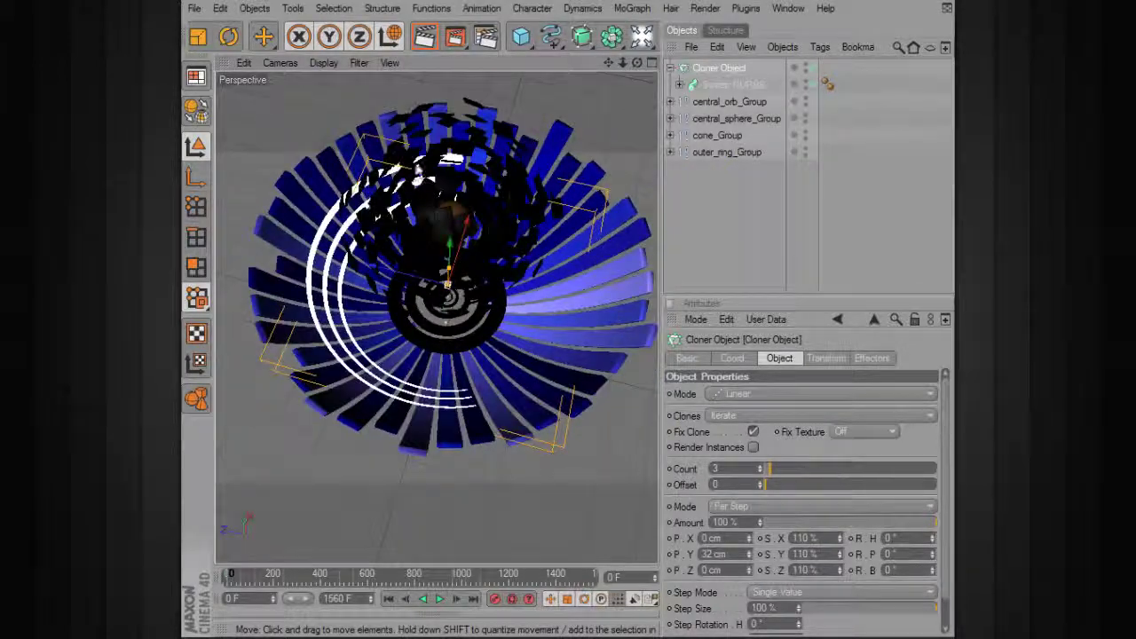
mouse_move(932, 538)
mouse_down()
mouse_move(932, 526)
mouse_move(1015, 537)
mouse_move(932, 534)
mouse_up()
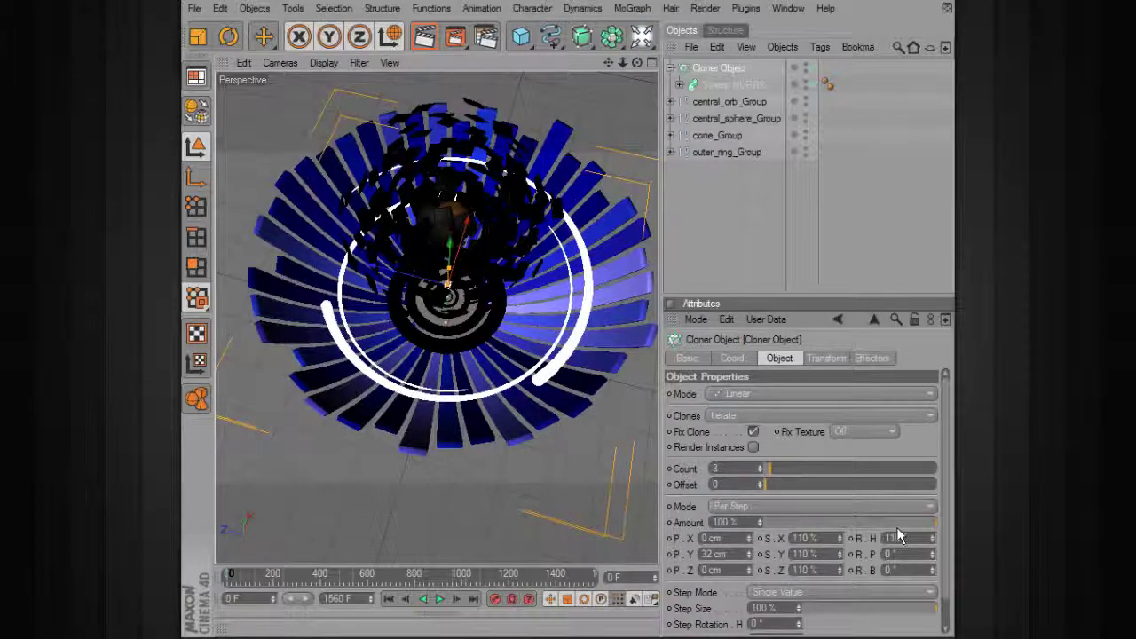
Deselect the cloner and play the animation to check the staggered arcs inside the bowl.
alt+drag(487, 429, 488, 301)
alt+drag(487, 359, 534, 378)
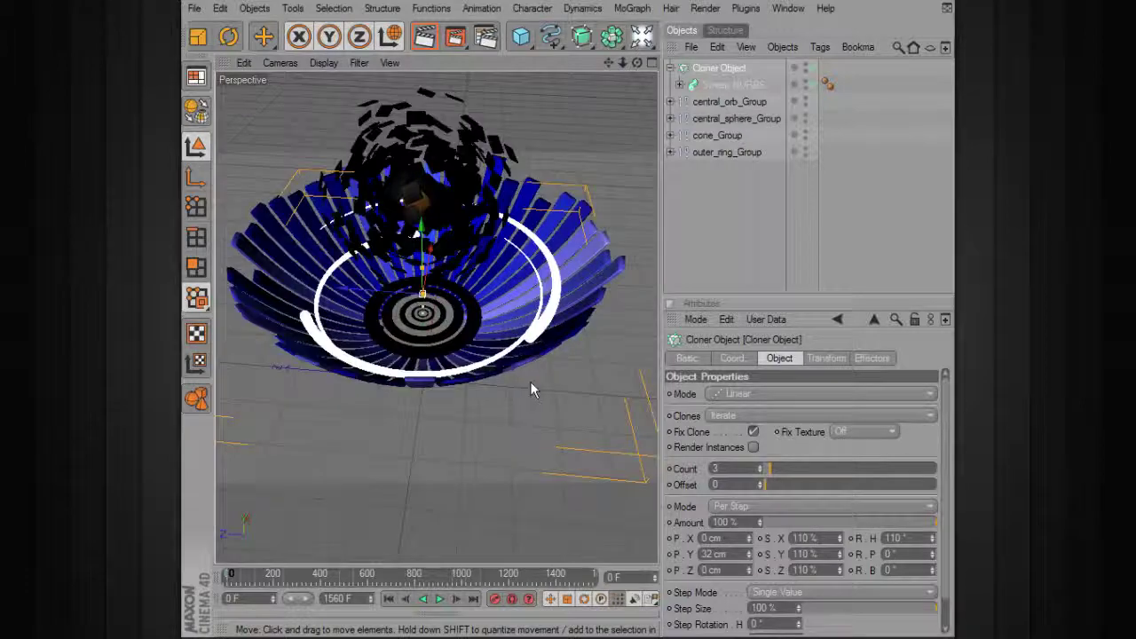
alt+right_drag(531, 388, 580, 400)
click(605, 415)
mouse_move(607, 410)
alt+mouse_down()
mouse_move(631, 409)
mouse_move(587, 407)
alt+mouse_up()
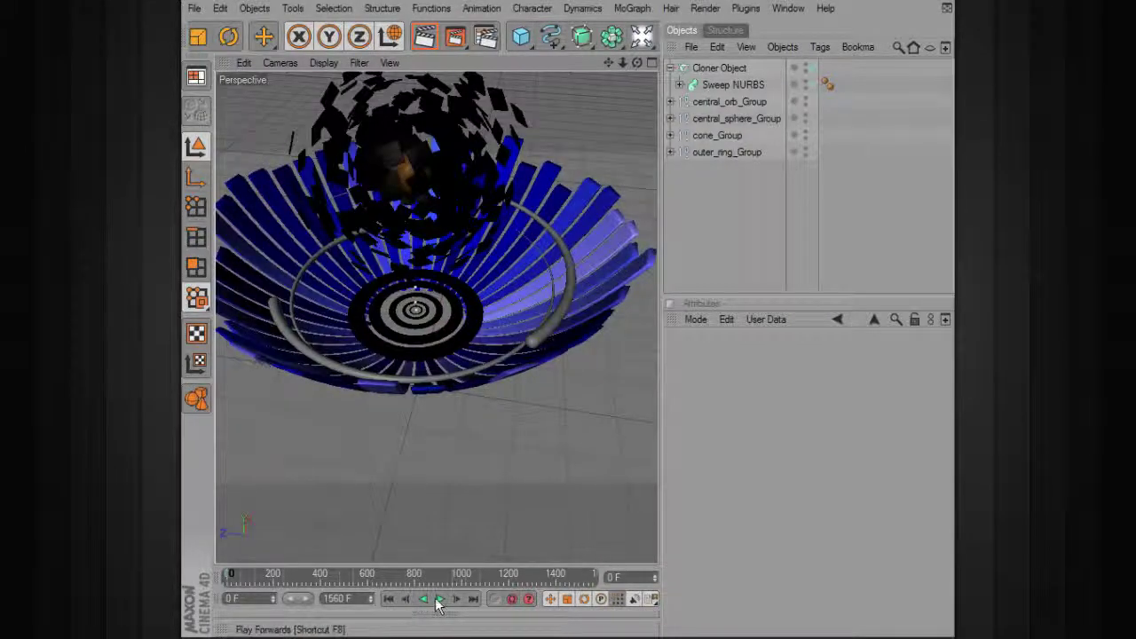
click(438, 600)
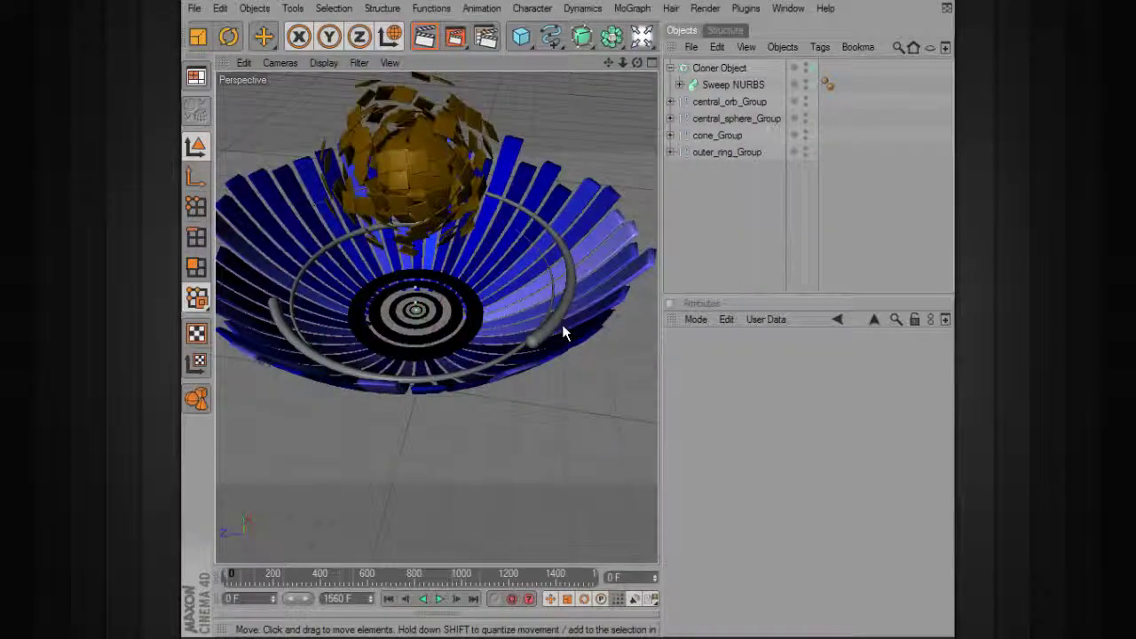
Add a MoGraph Time Effector to the selected Cloner Object and check the cloner's effector list.
click(561, 326)
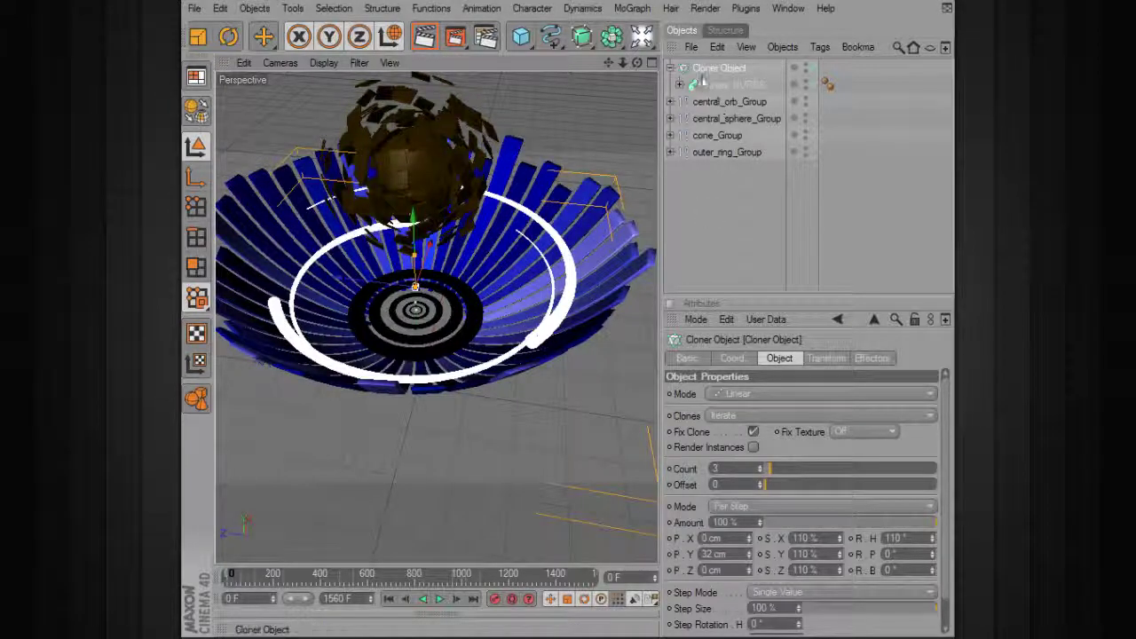
click(672, 70)
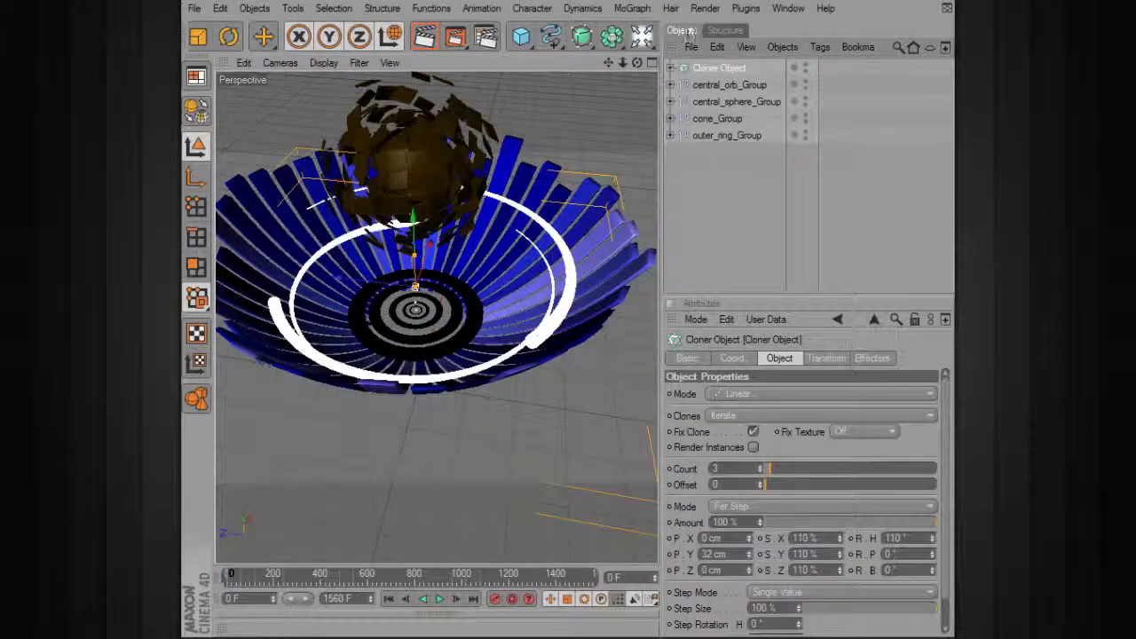
click(632, 8)
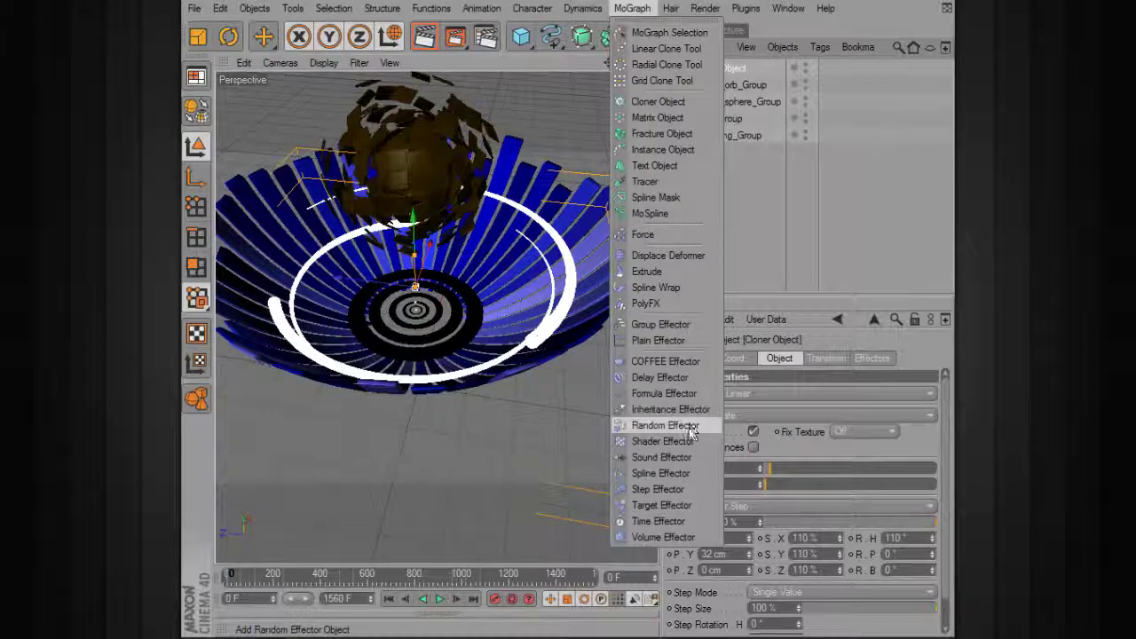
click(684, 521)
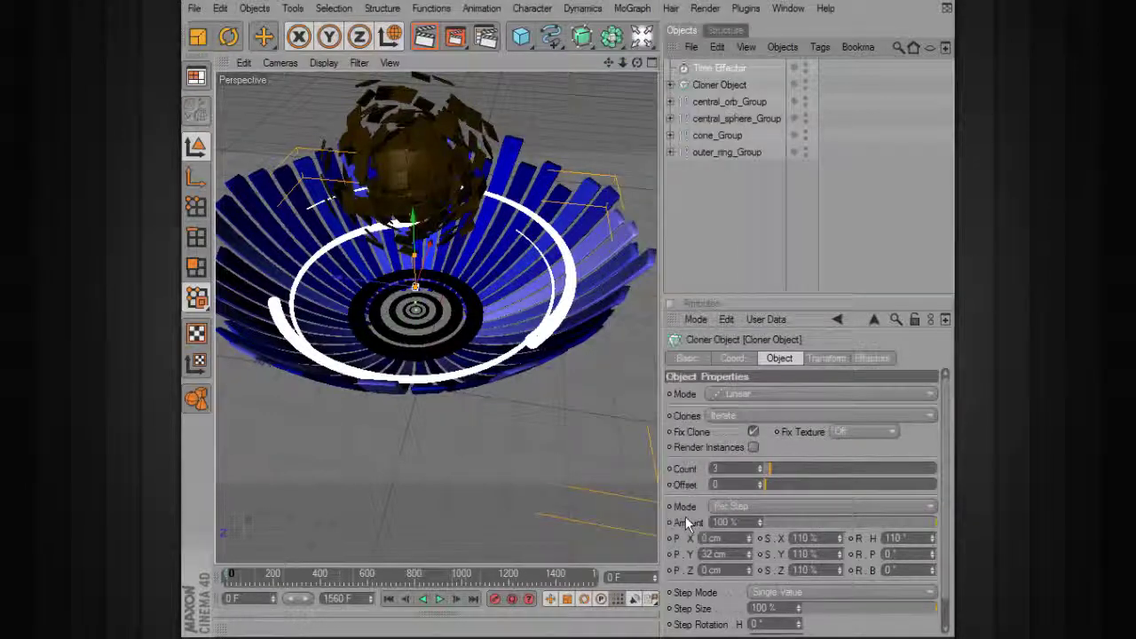
click(728, 87)
click(872, 358)
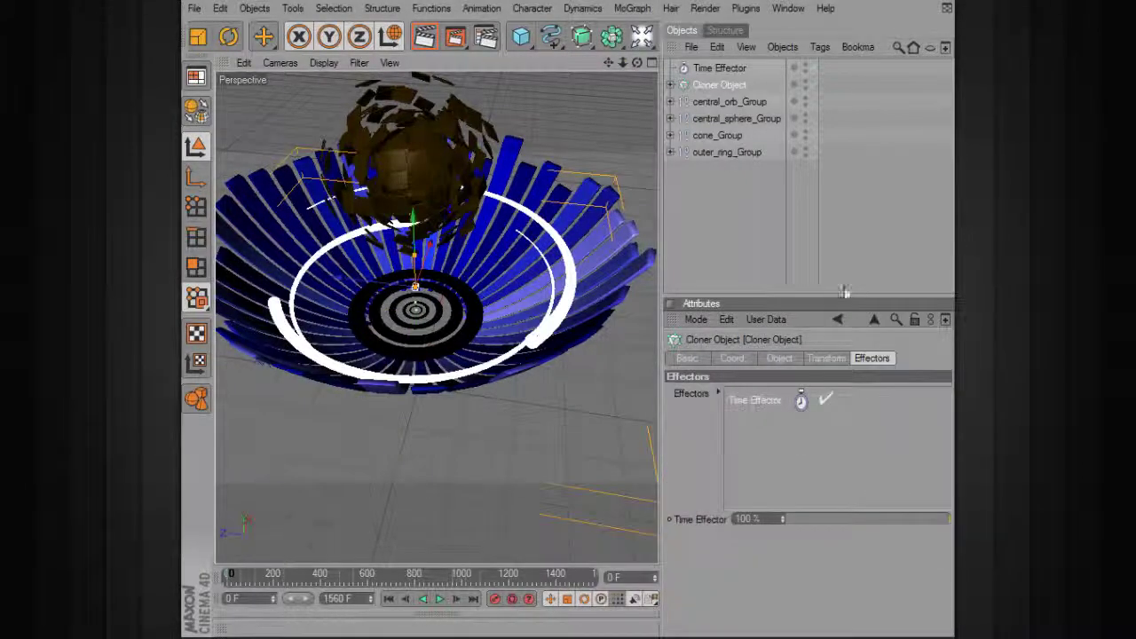
Select the Time Effector, shorten the timeline's end frame to 90 F and play the animation.
click(731, 71)
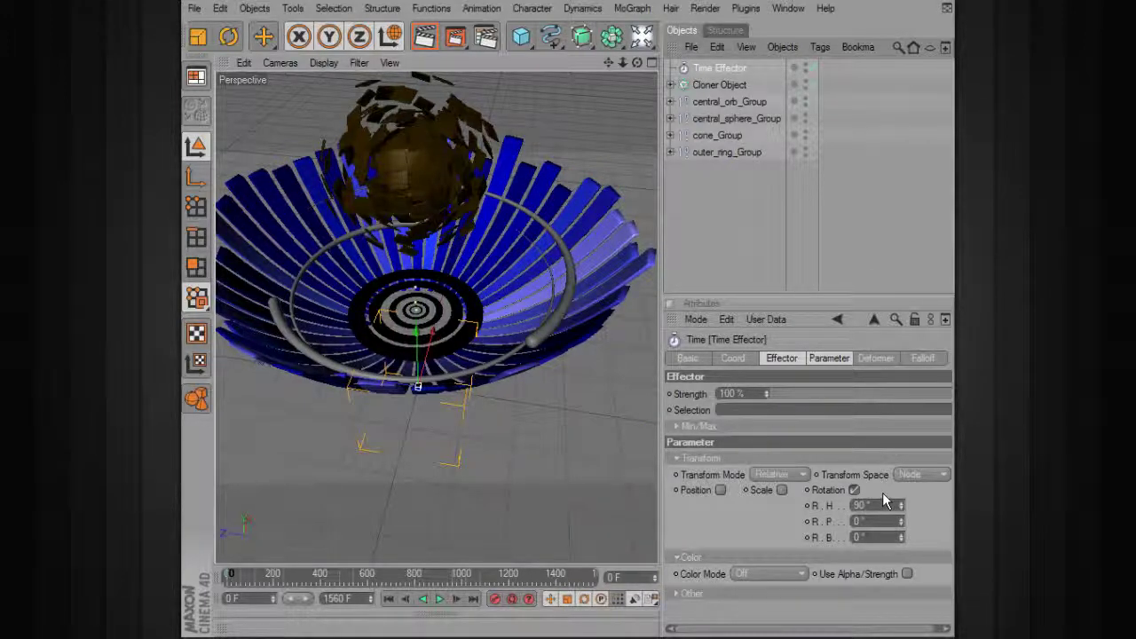
click(902, 510)
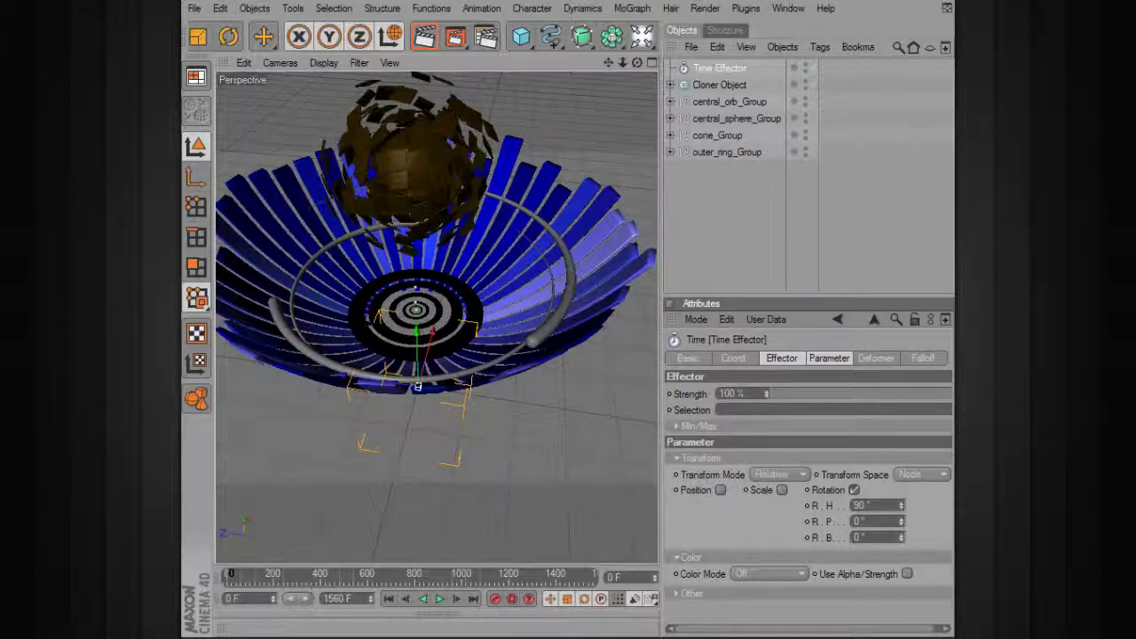
drag(364, 598, 325, 599)
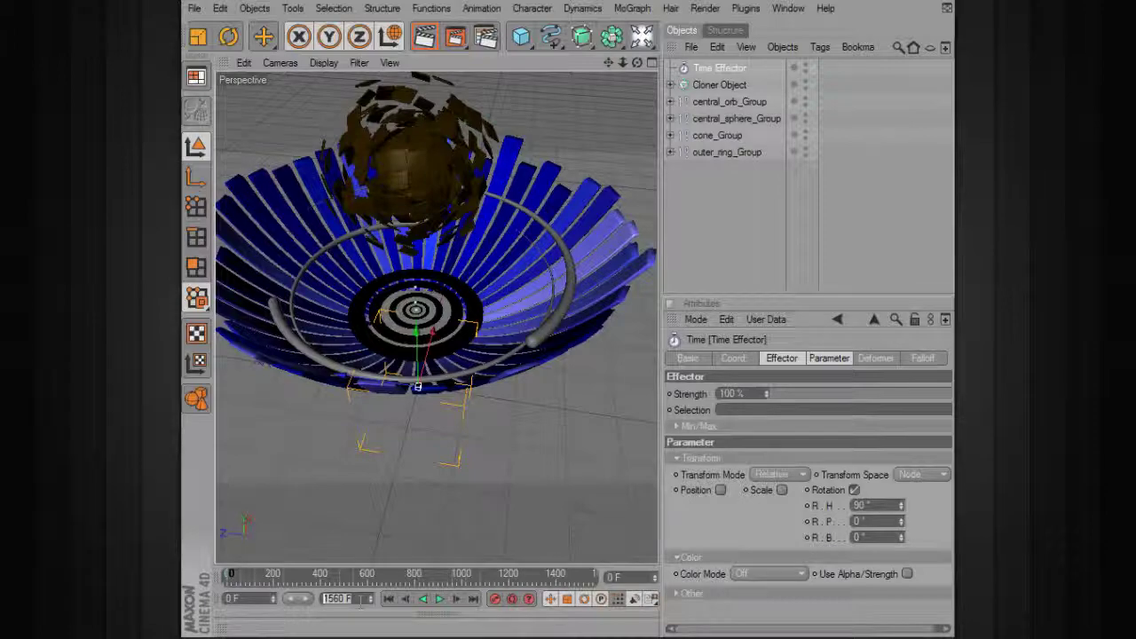
text(90)
key(Return)
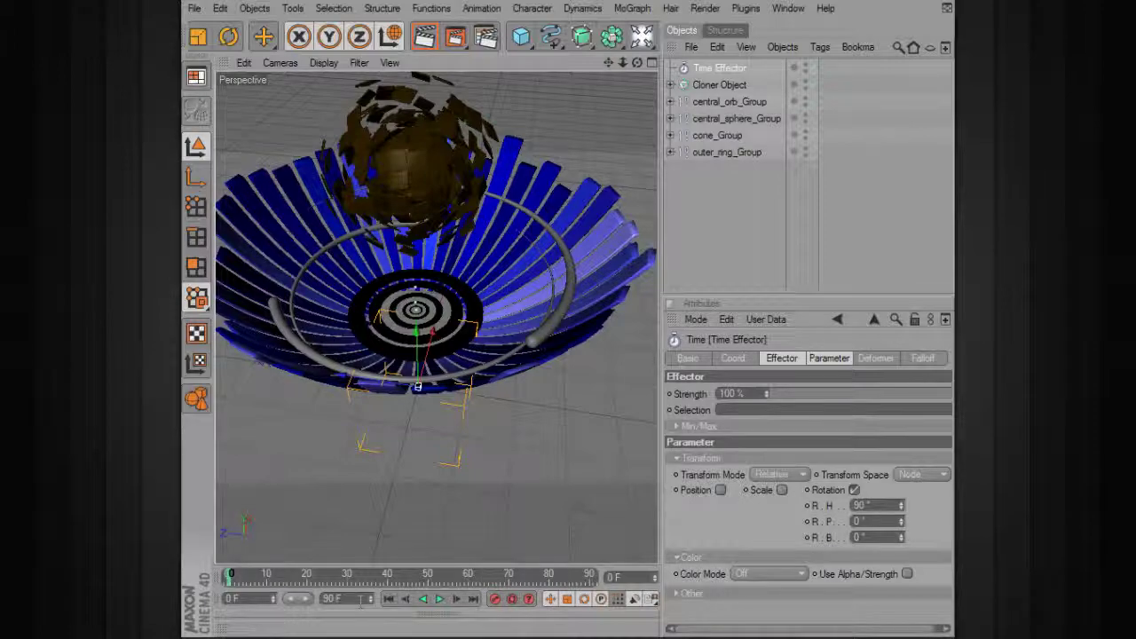
click(438, 600)
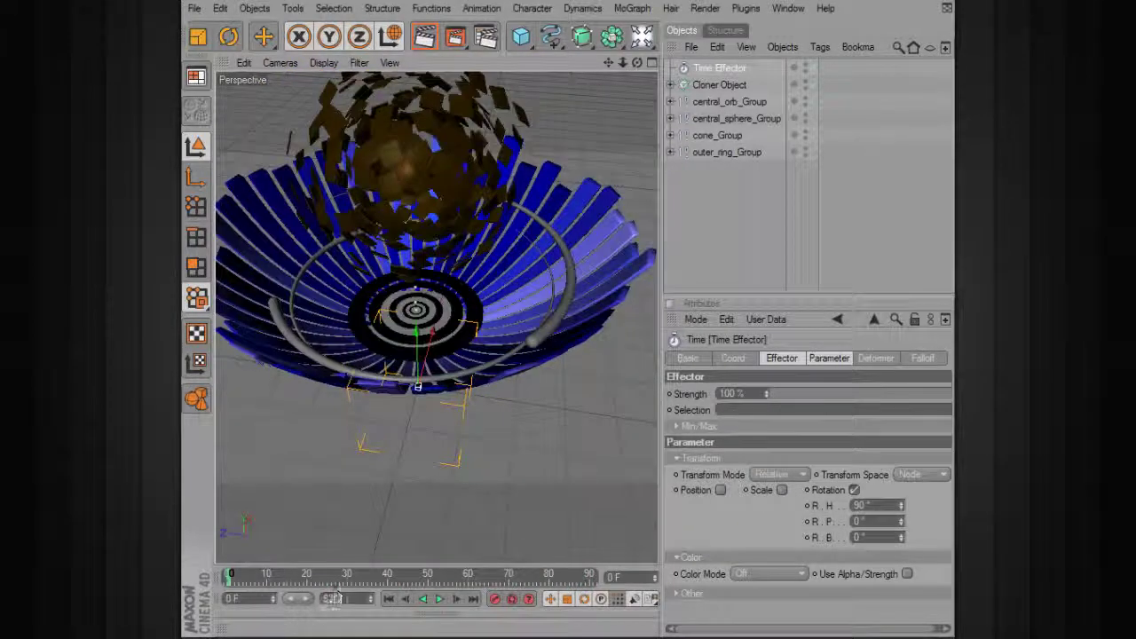
Set the project's end frame to 1560 F and return the playhead to frame 0.
text(1560)
key(Return)
drag(285, 578, 227, 574)
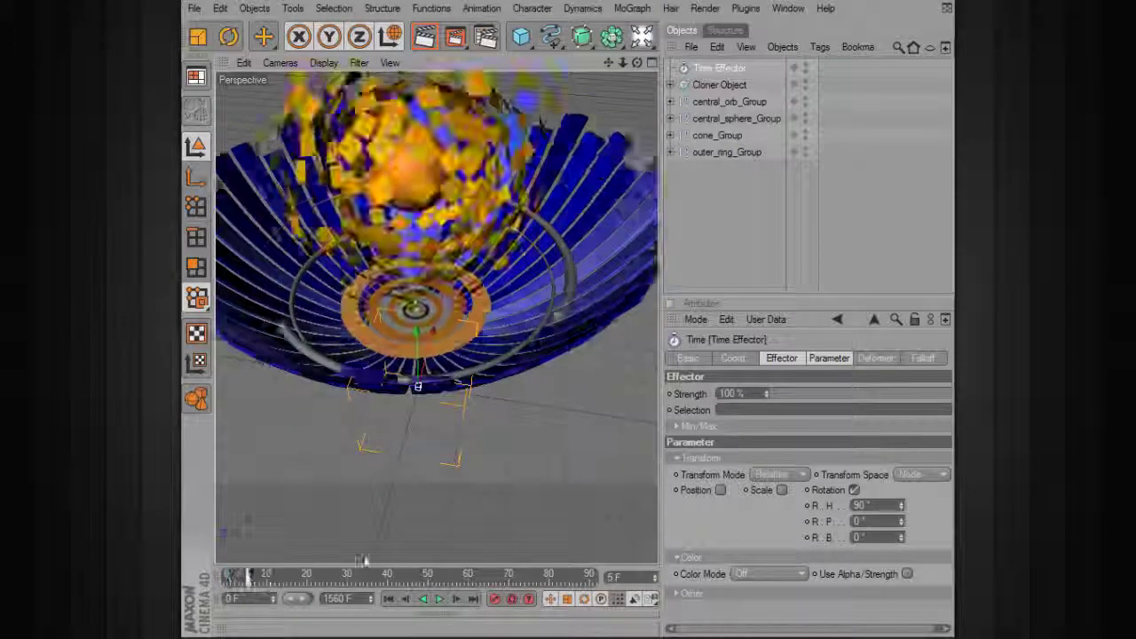
Set the Time Effector's heading rotation to -720°, preview the animation and rewind to the start.
click(860, 504)
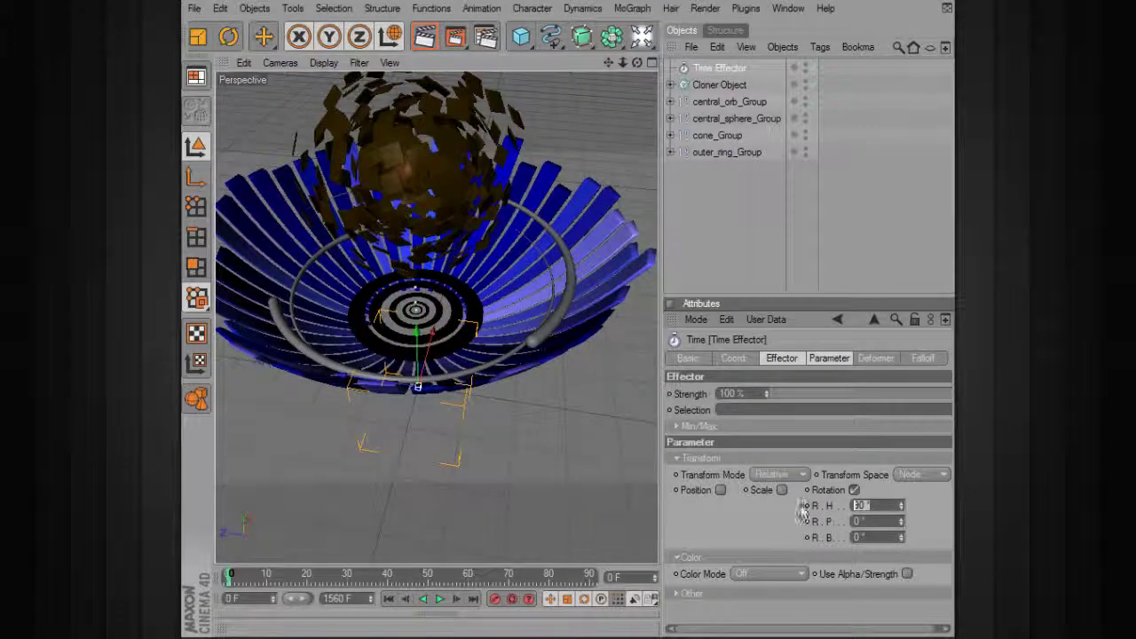
click(441, 603)
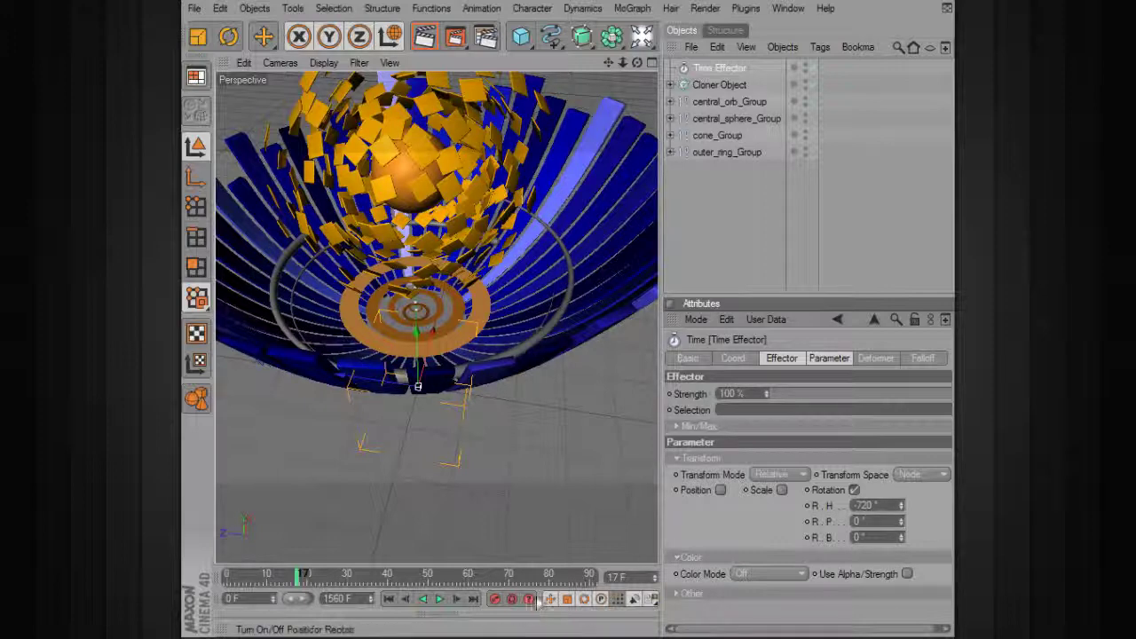
click(389, 599)
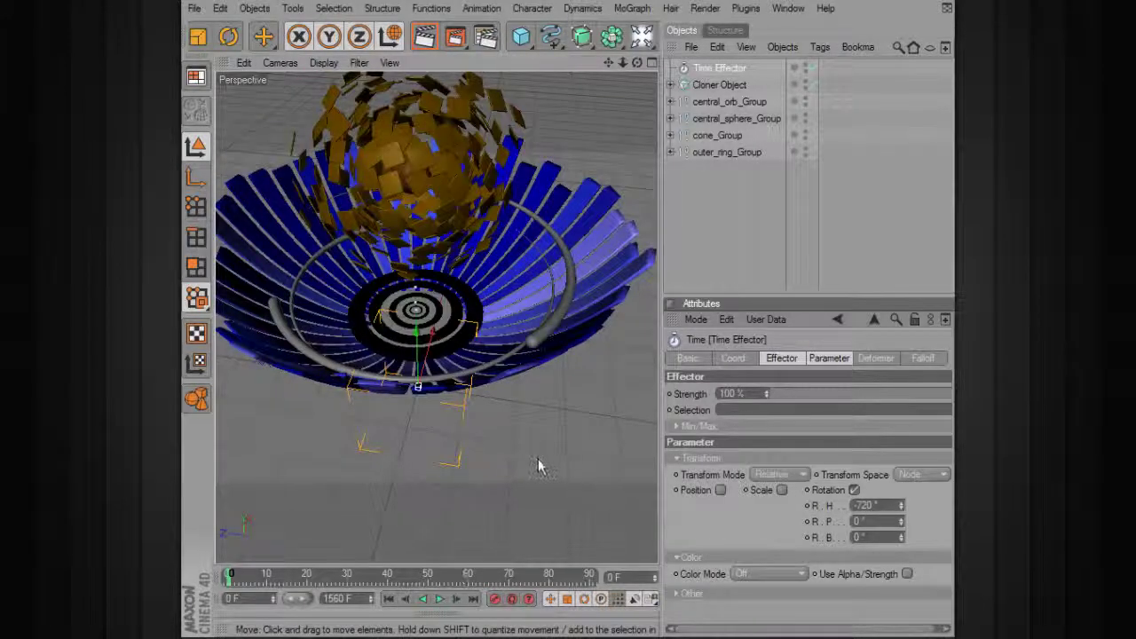
Deselect the effector and play the animation from frame 0 to examine the arcs' spin.
click(526, 484)
click(440, 599)
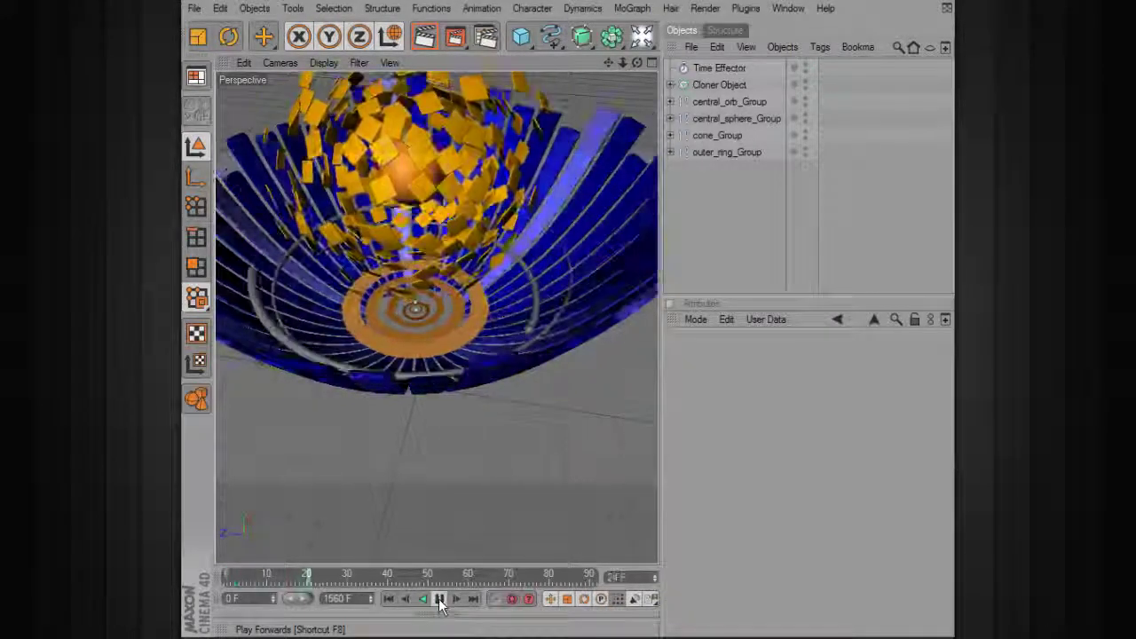
click(440, 599)
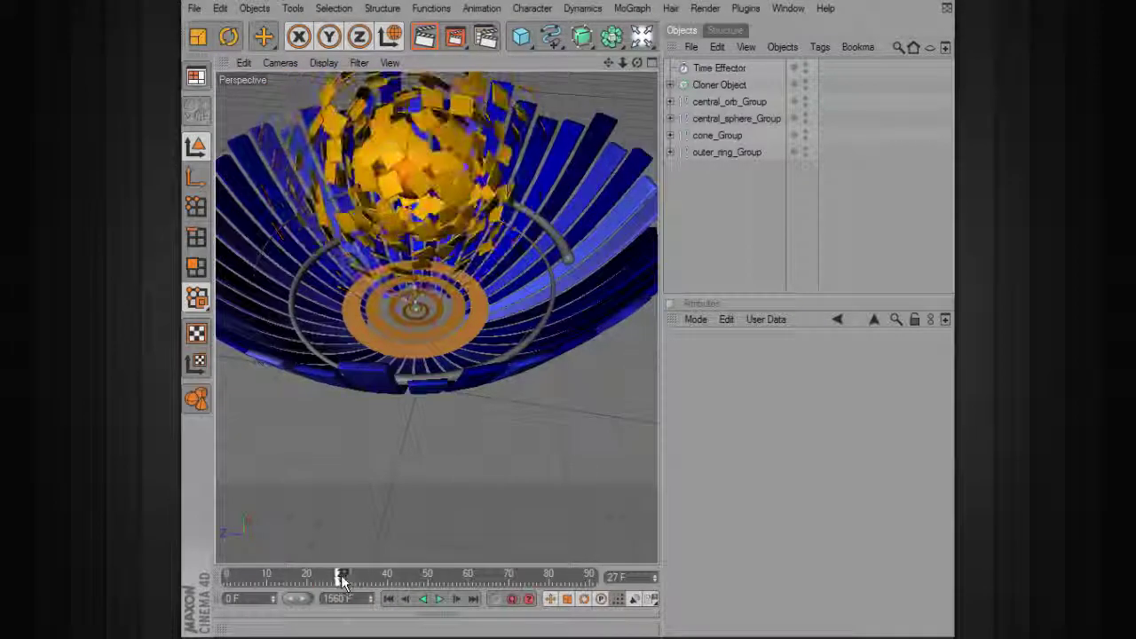
drag(348, 578, 227, 575)
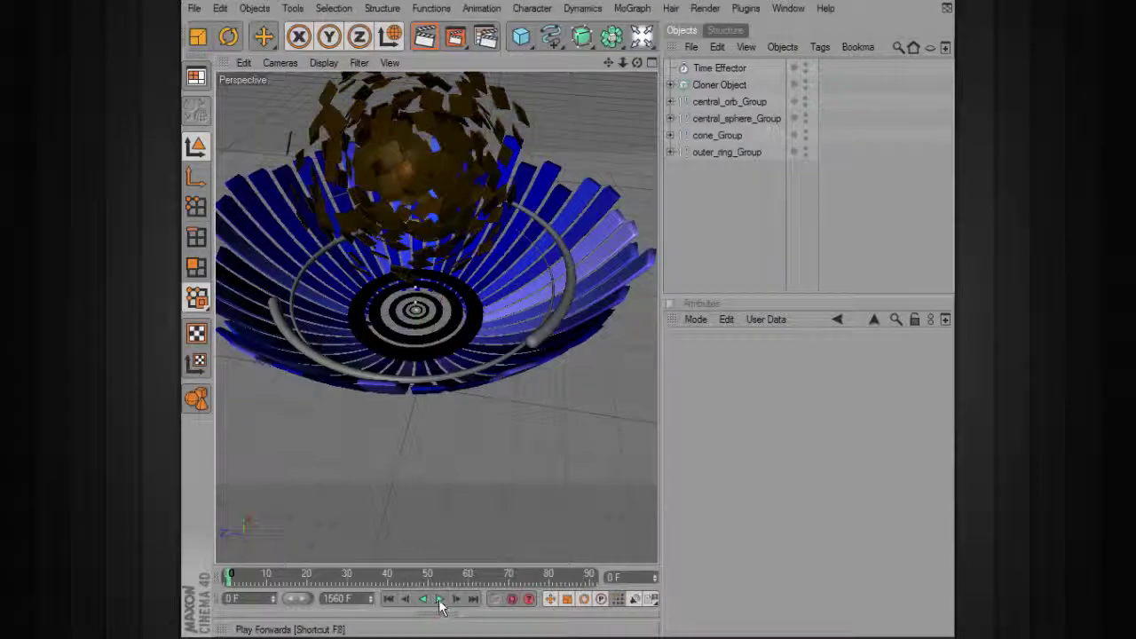
click(440, 599)
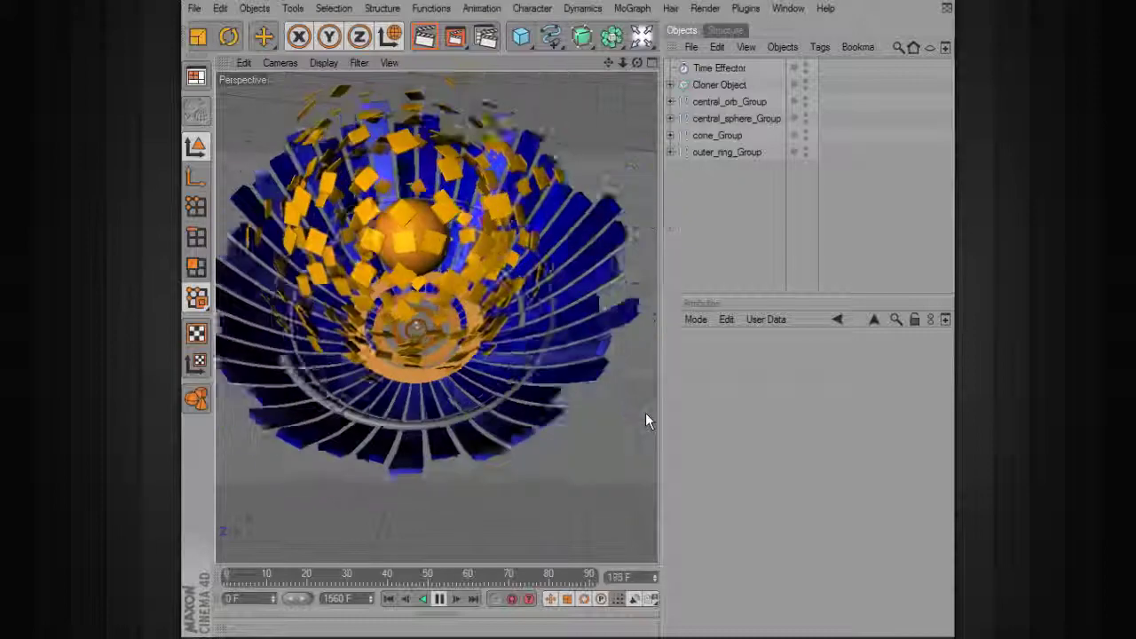
click(439, 599)
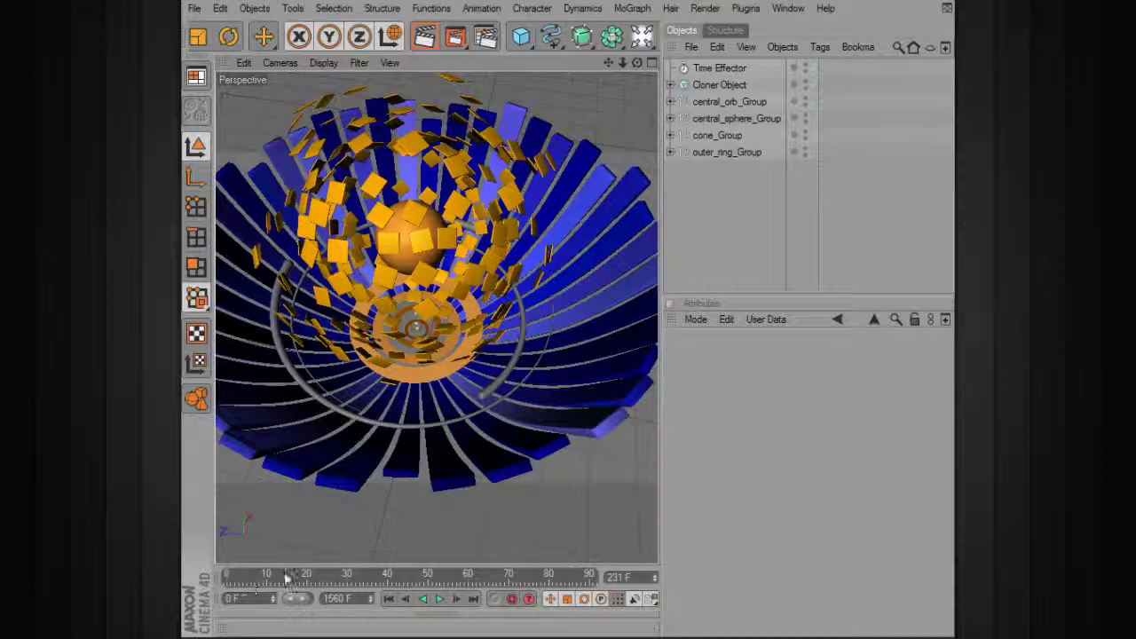
Reveal the Materials and Coordinates managers below the timeline and create a new material.
click(224, 631)
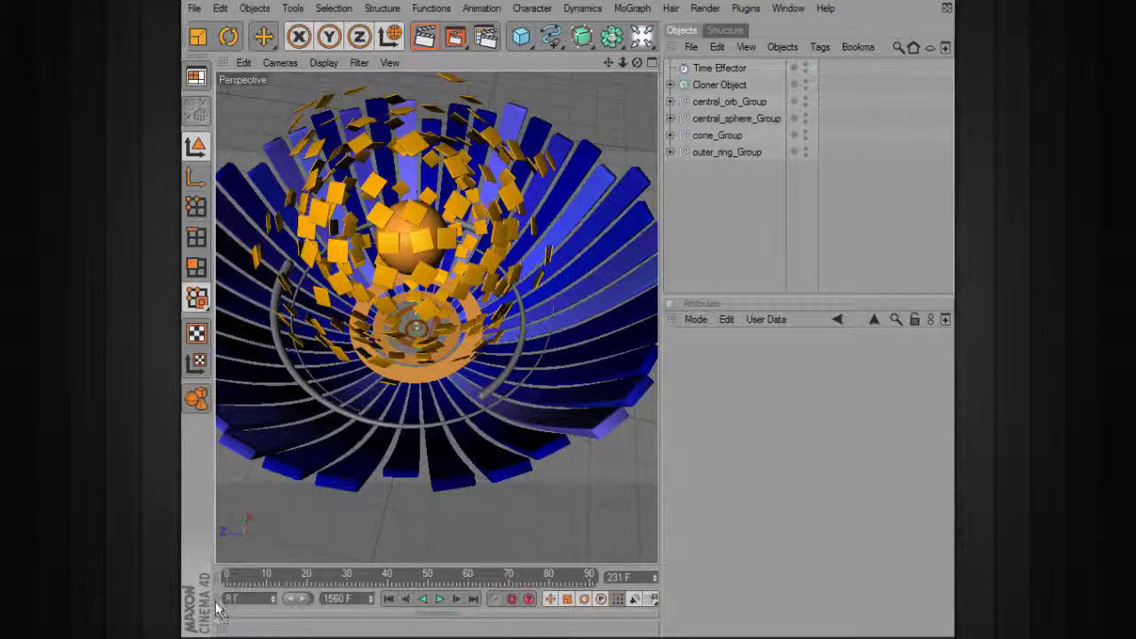
click(226, 624)
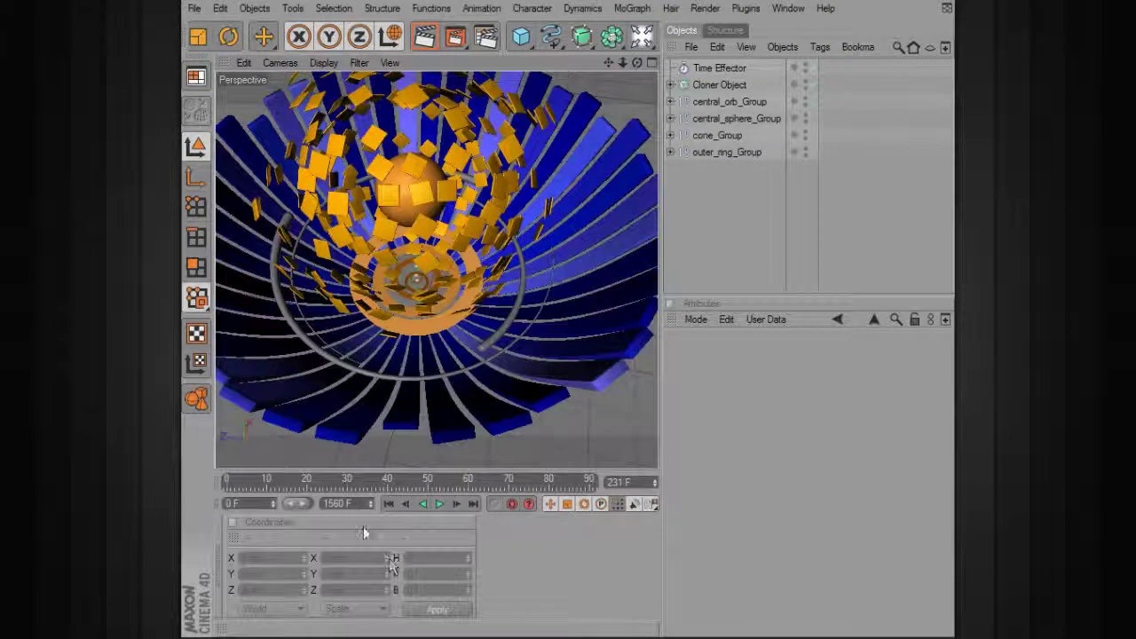
click(241, 537)
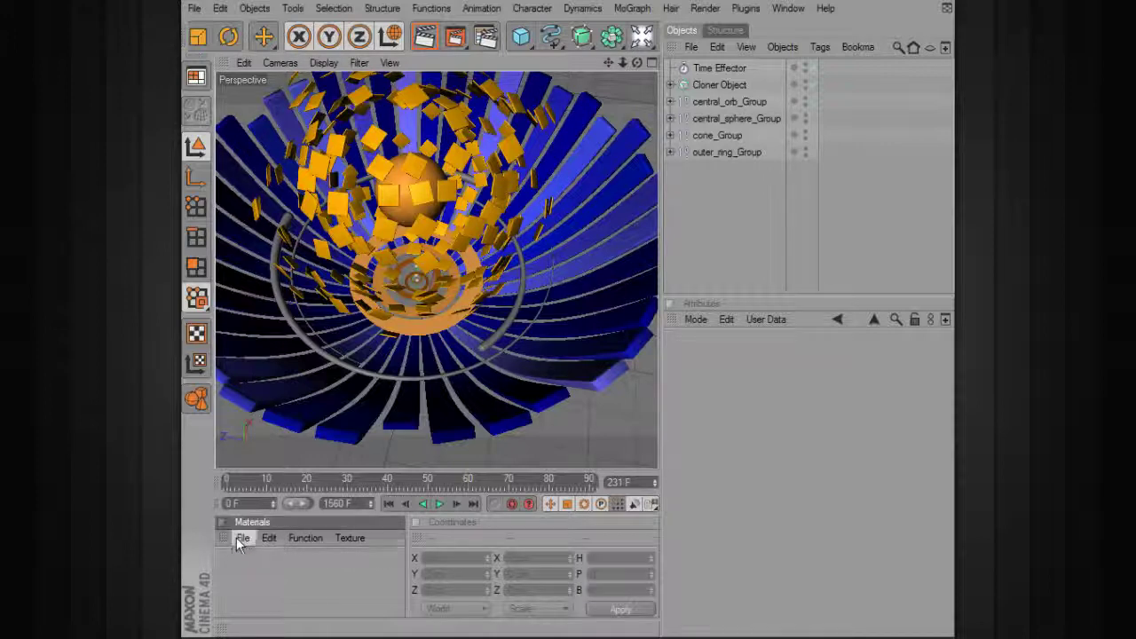
click(266, 560)
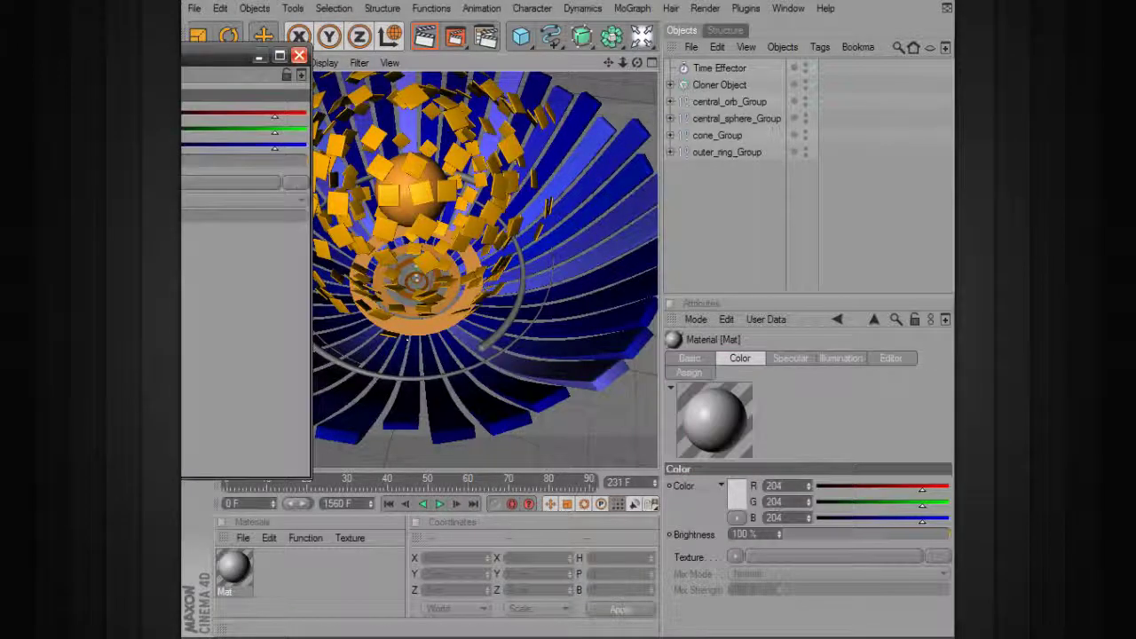
Enable the new material's Luminance channel in white and apply the material to the Cloner Object.
double_click(234, 569)
click(484, 335)
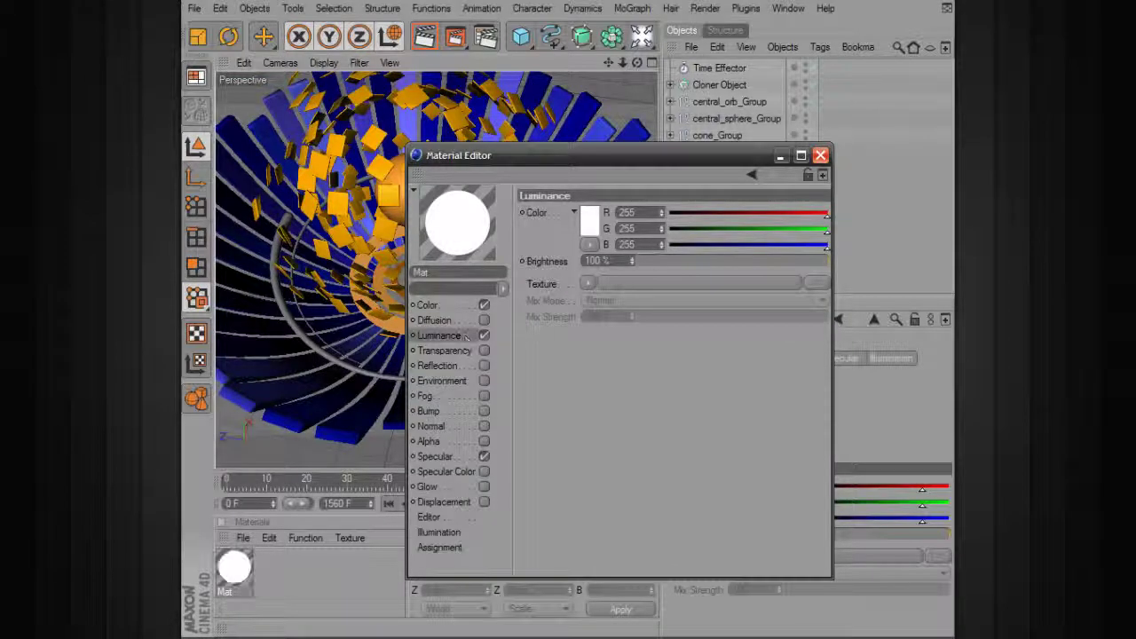
click(820, 155)
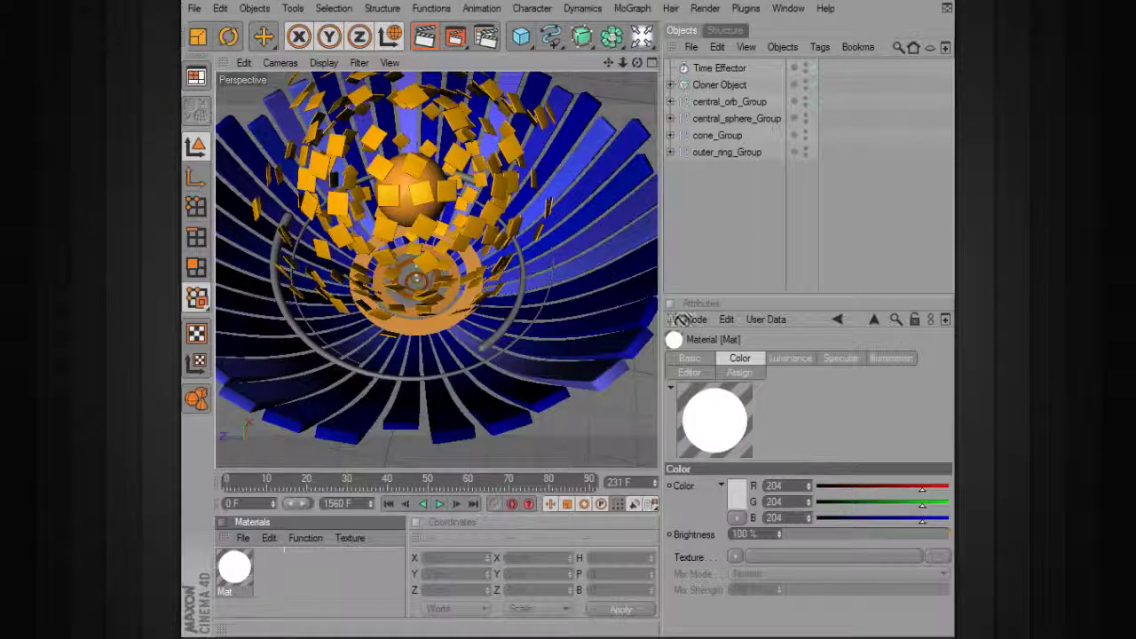
drag(754, 92, 756, 86)
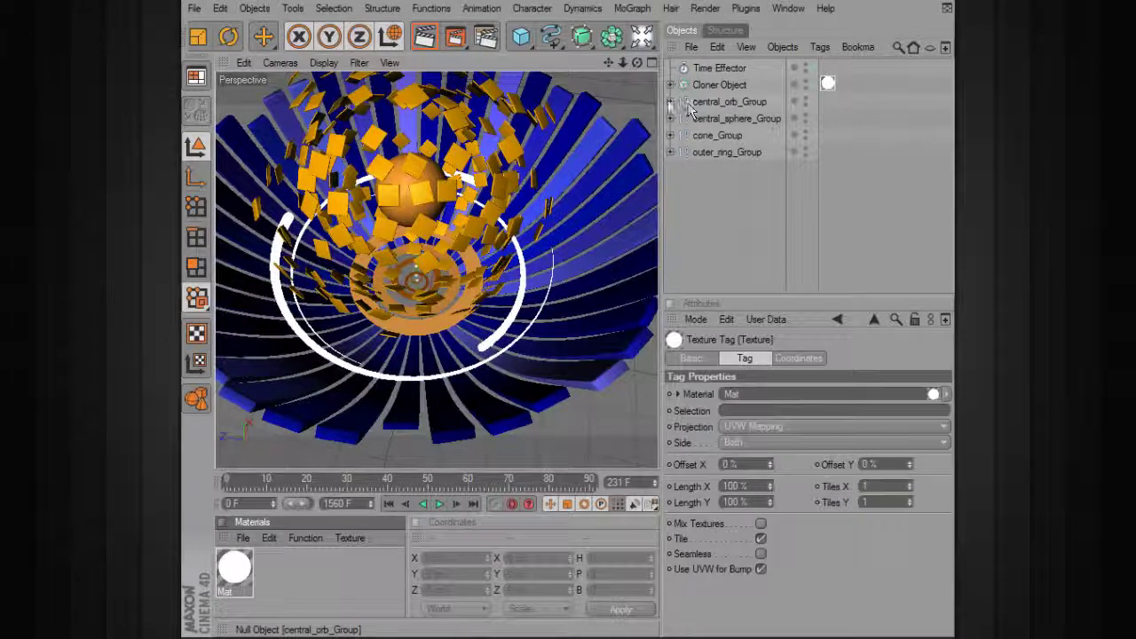
Deselect everything and play the animation to examine the glowing white arcs in the bowl.
click(410, 450)
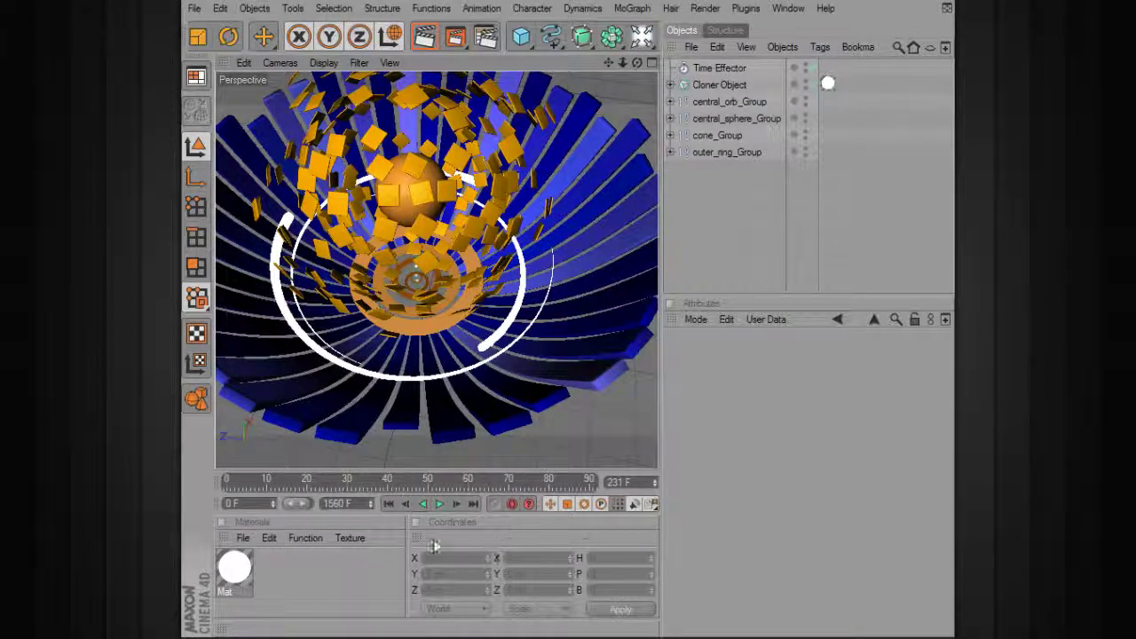
scroll(598, 405, down, 2)
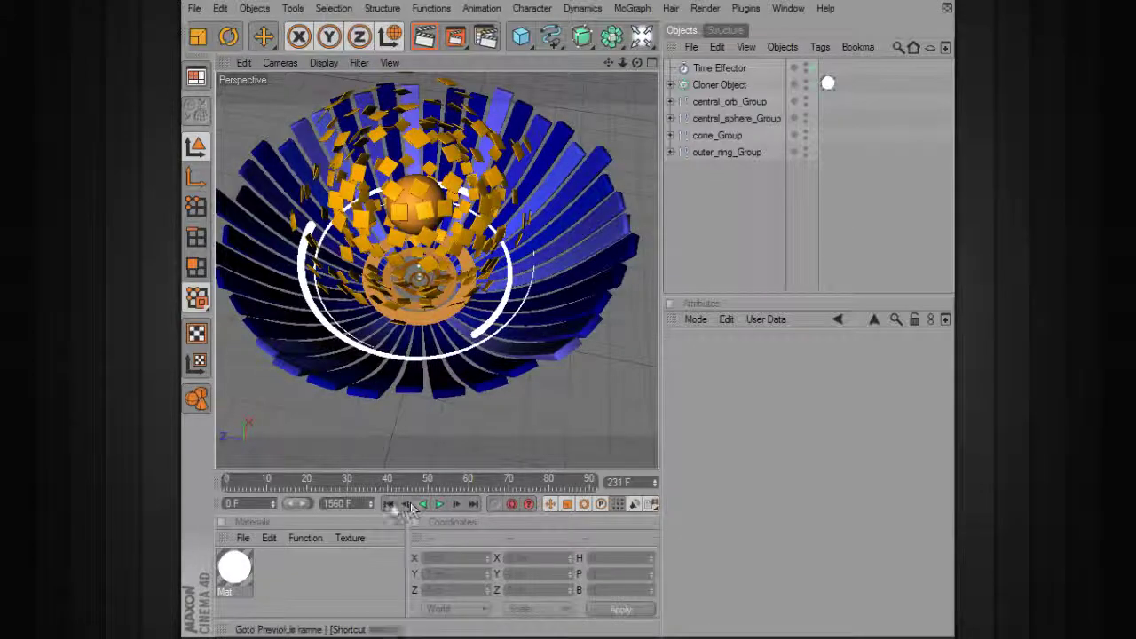
click(439, 504)
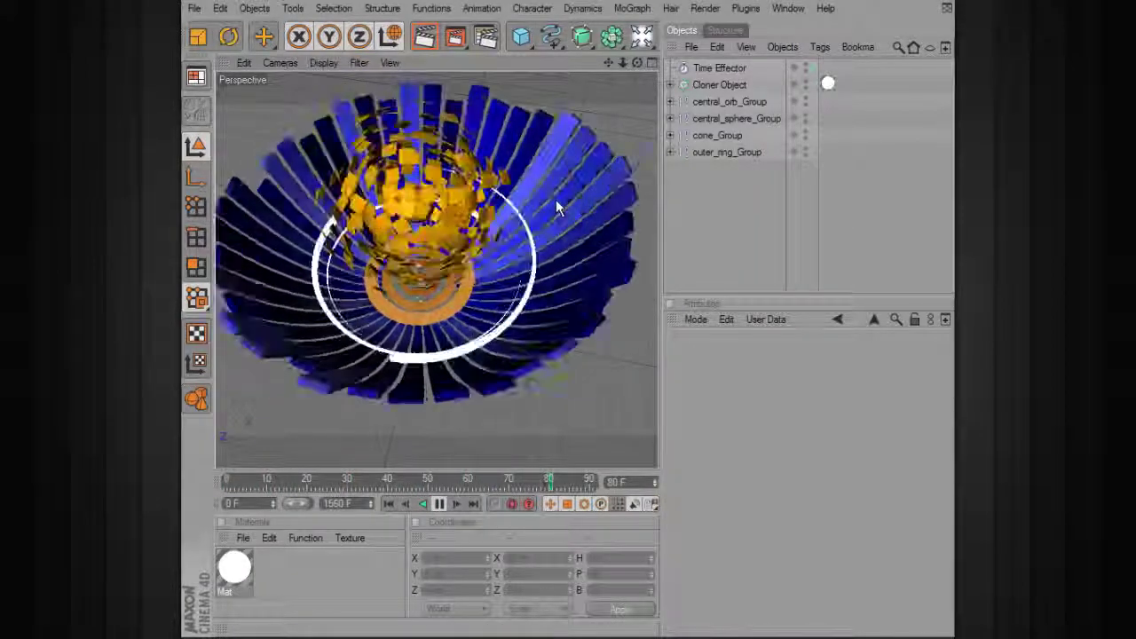
Examine the glowing arcs and the bowl from several angles while the animation plays.
alt+drag(617, 373, 553, 296)
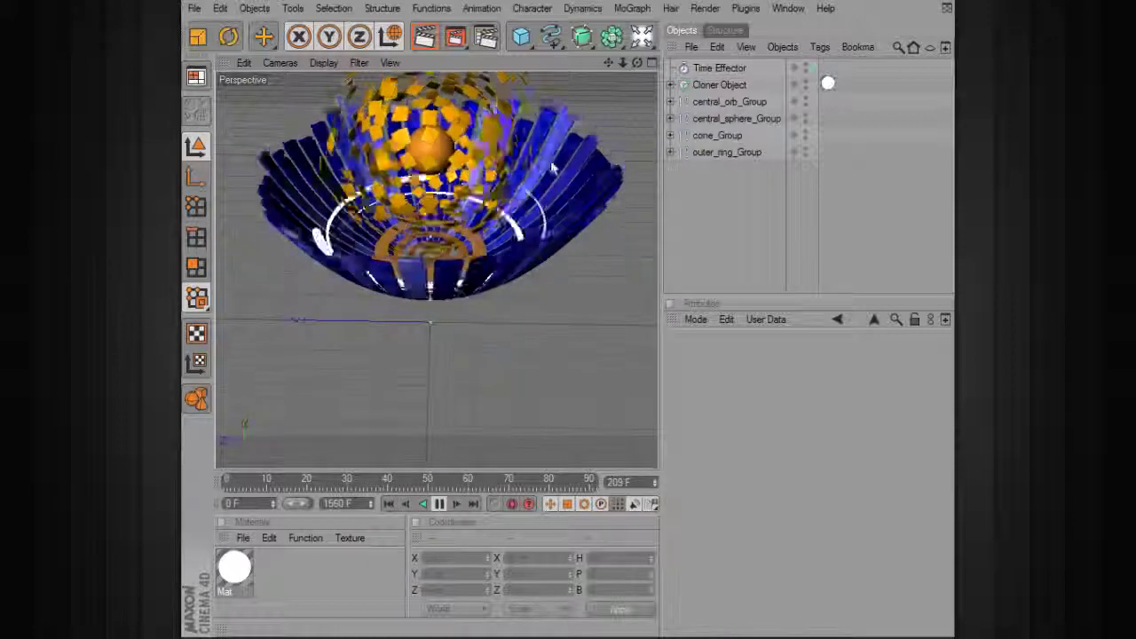
alt+drag(582, 313, 532, 426)
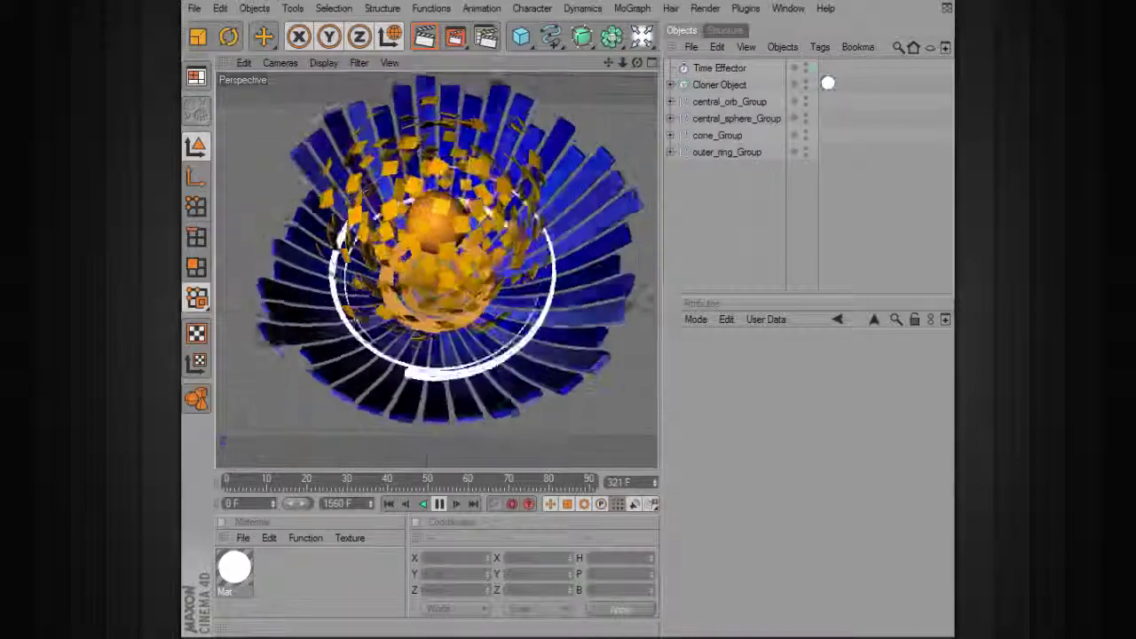
alt+drag(527, 287, 551, 326)
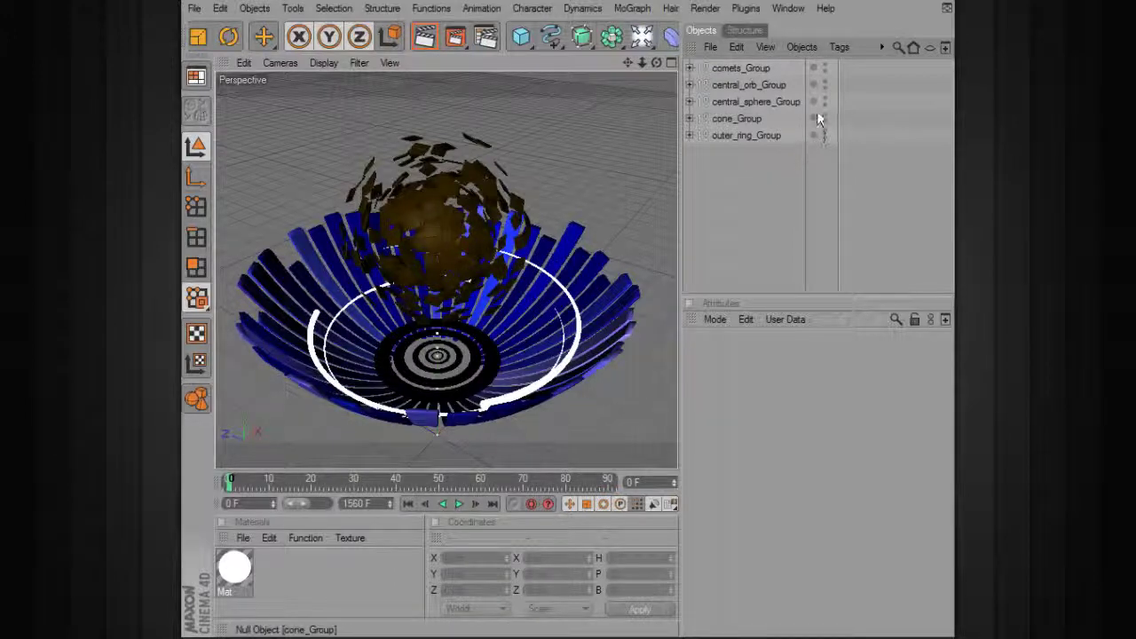
Hide central_orb_Group in the viewport and duplicate central_sphere_Group to the top of the object hierarchy.
click(825, 82)
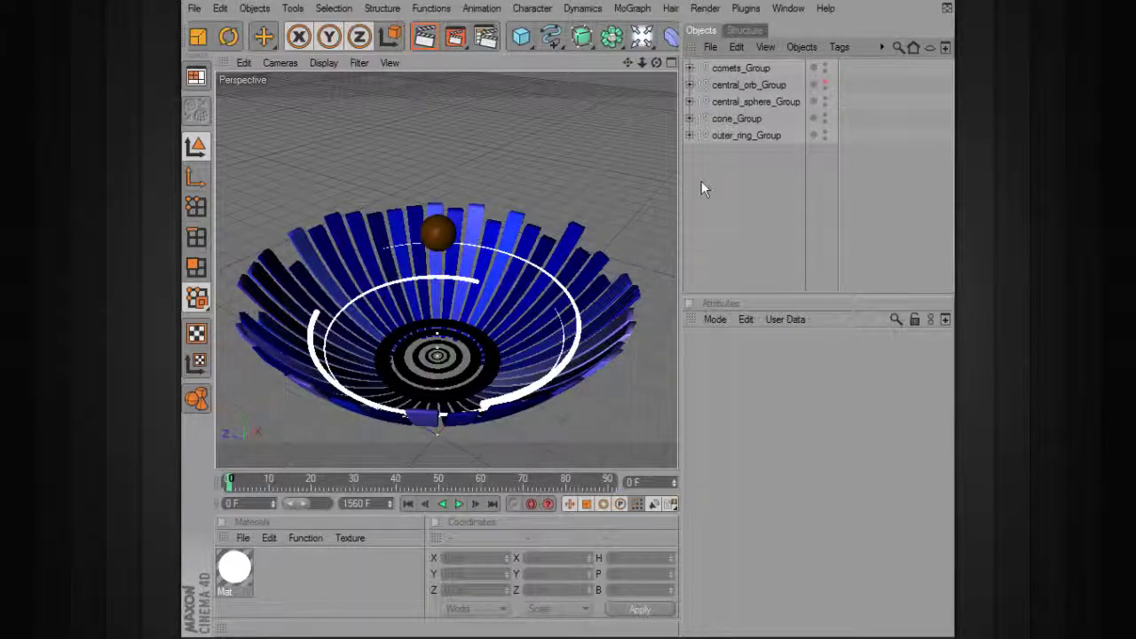
click(754, 101)
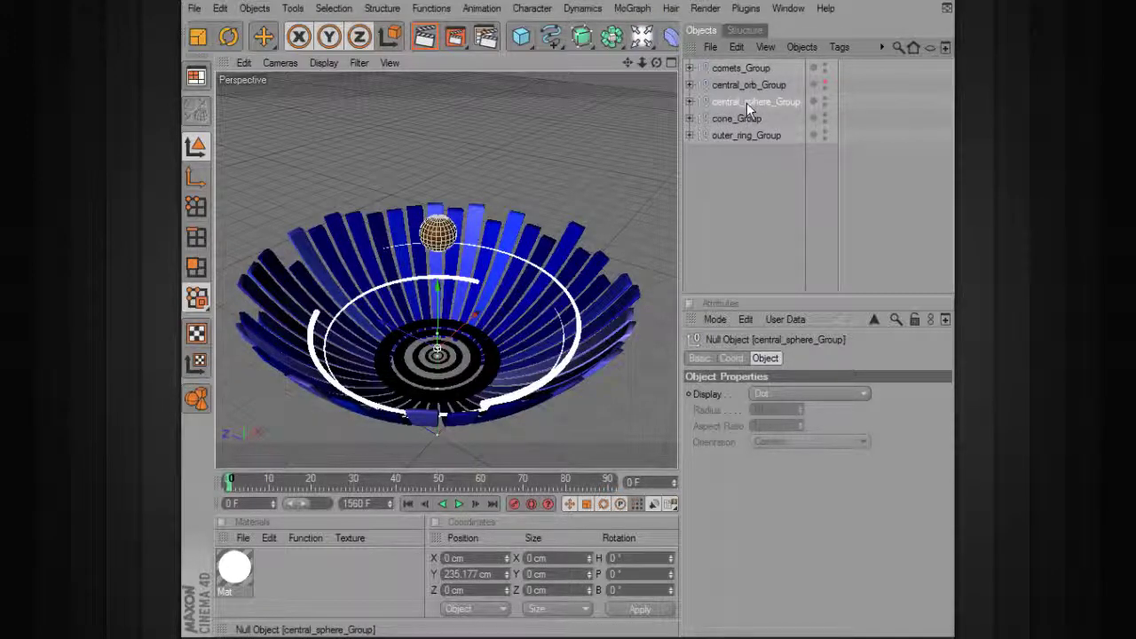
ctrl+drag(745, 61, 745, 63)
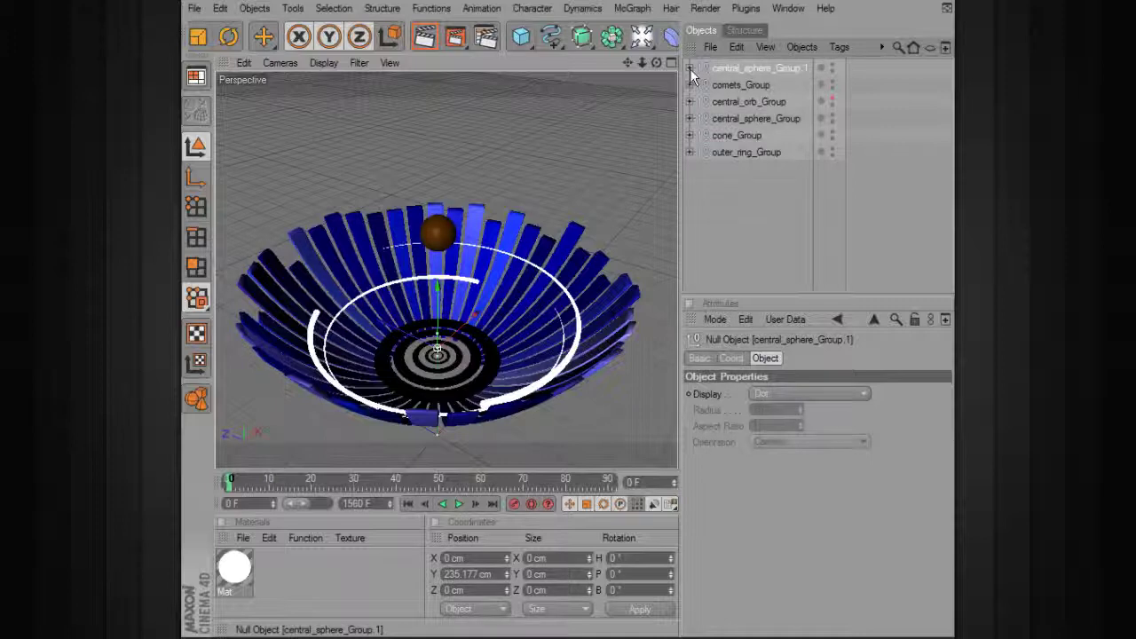
Expand the duplicated central sphere group and rename it particles_Group.
click(690, 67)
double_click(763, 69)
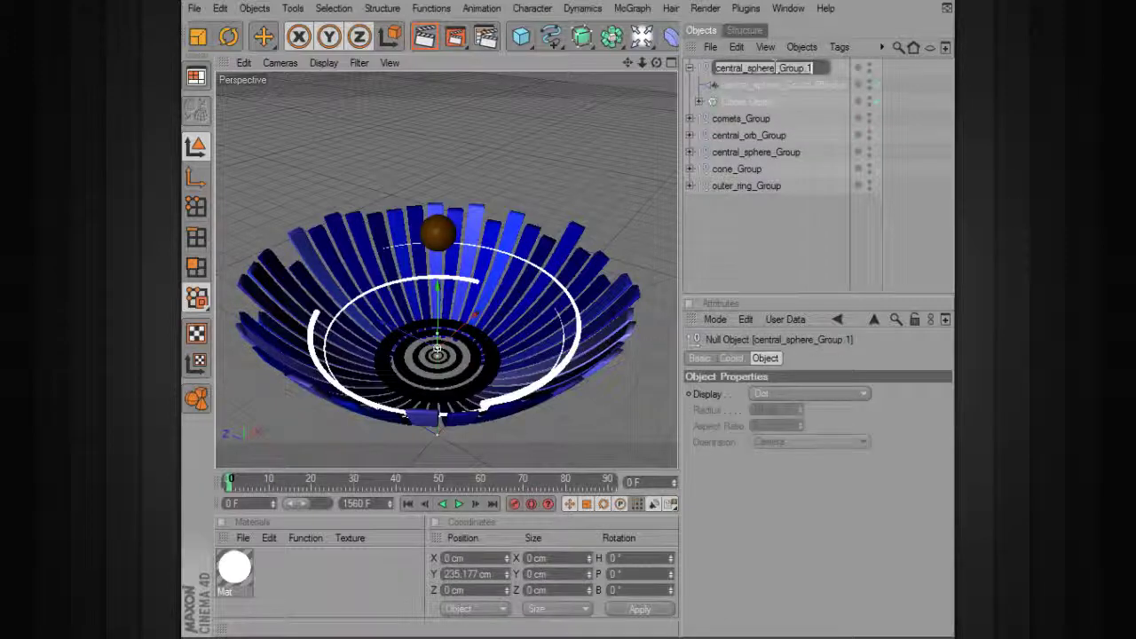
key(Right)
key(Right)
key(Right)
key(Right)
key(Right)
key(Right)
key(Right)
key(Right)
key(Right)
key(Right)
key(Right)
key(Right)
key(Right)
key(Right)
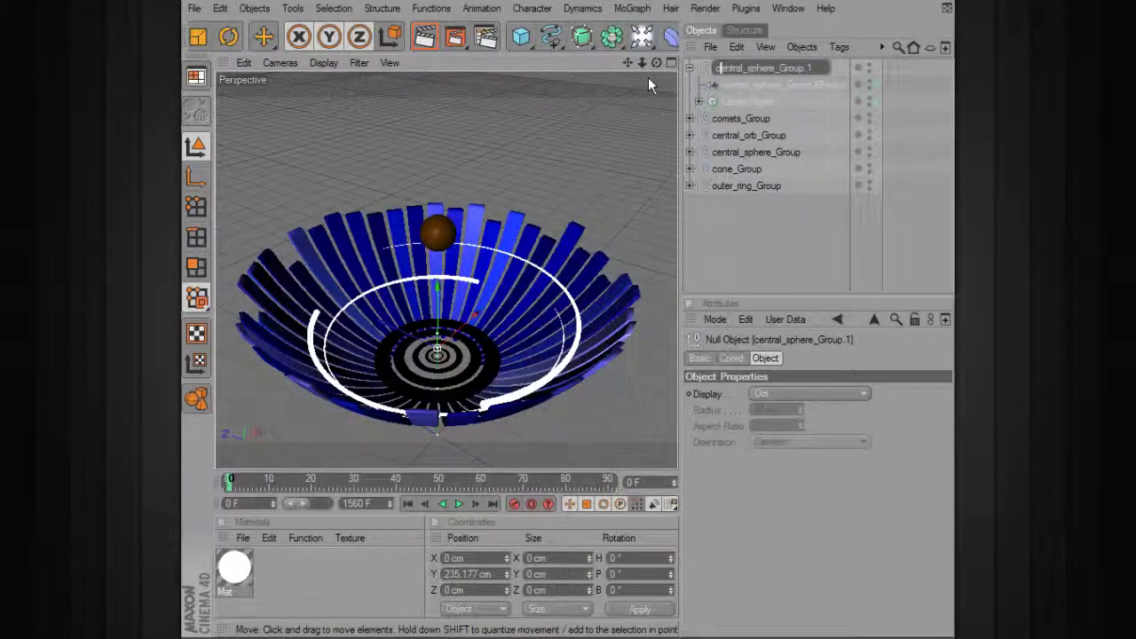
key(BackSpace)
key(BackSpace)
key(BackSpace)
key(BackSpace)
key(BackSpace)
key(BackSpace)
key(BackSpace)
key(BackSpace)
key(BackSpace)
key(BackSpace)
key(BackSpace)
key(BackSpace)
key(BackSpace)
key(BackSpace)
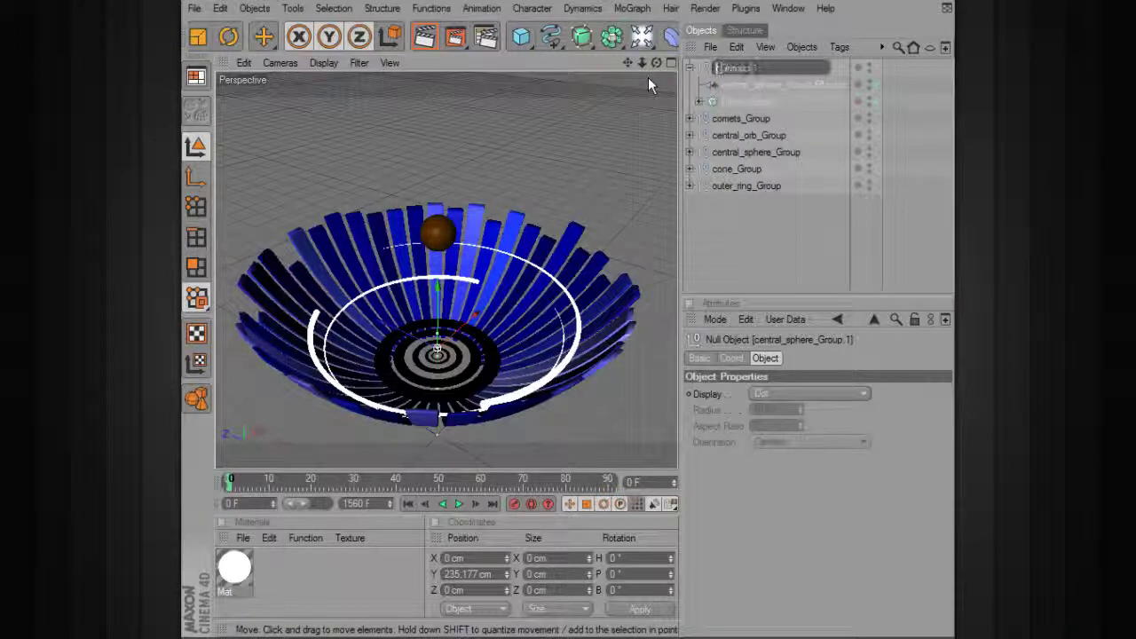
text(pyr)
text(rticles)
key(End)
key(BackSpace)
key(BackSpace)
key(Return)
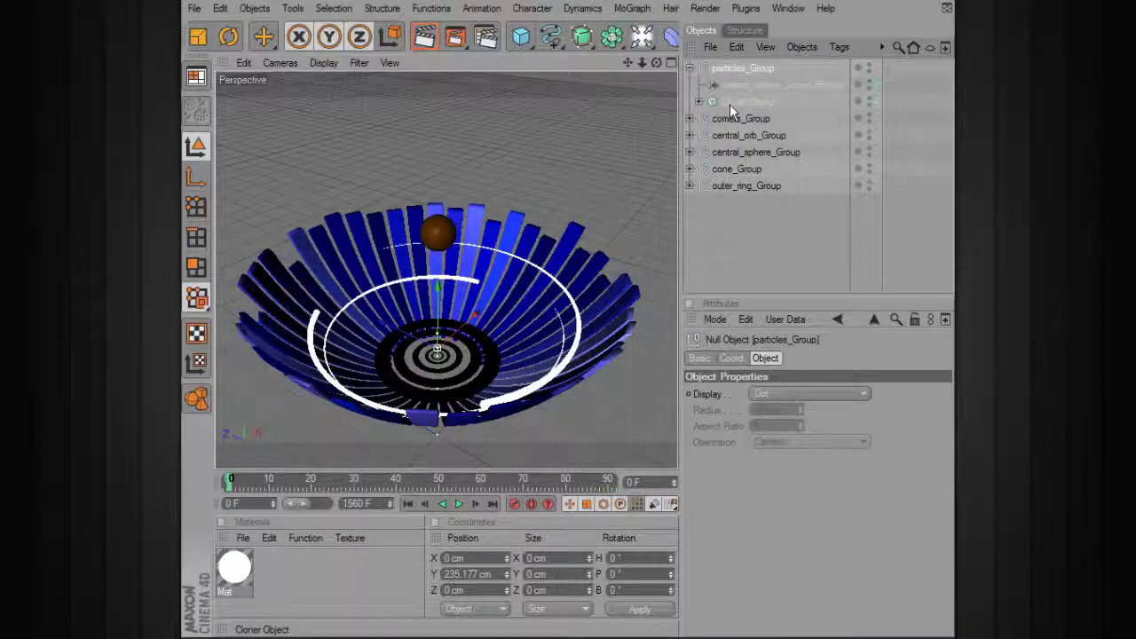
Move the Sphere out of the Cloner Object in particles_Group and delete that Cloner Object.
click(699, 101)
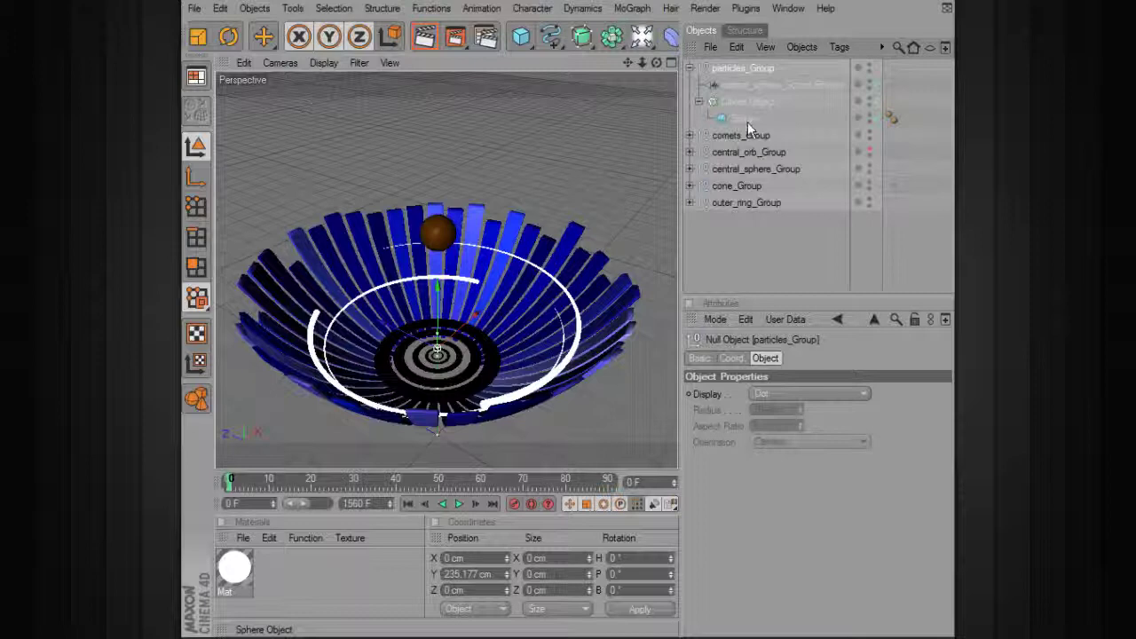
click(747, 121)
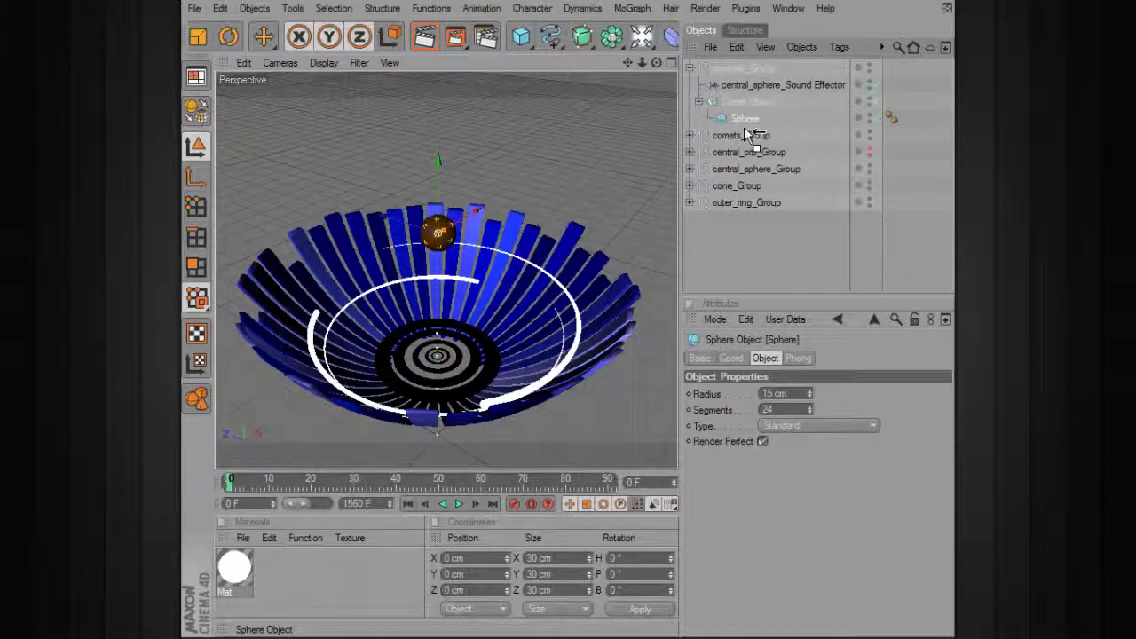
drag(747, 135, 758, 133)
click(749, 103)
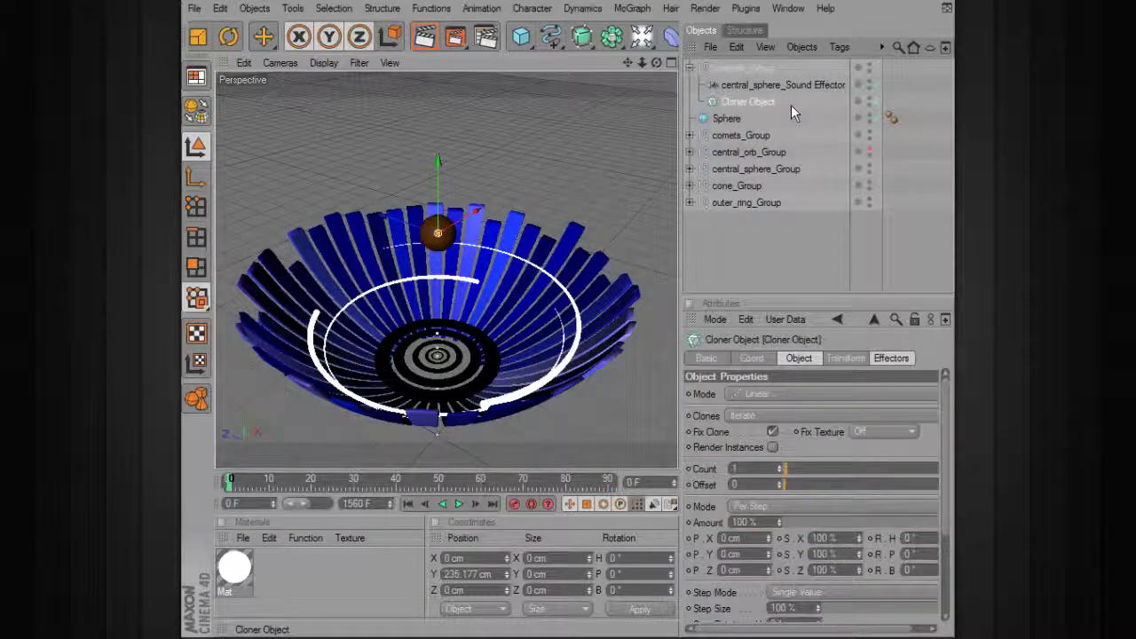
key(Delete)
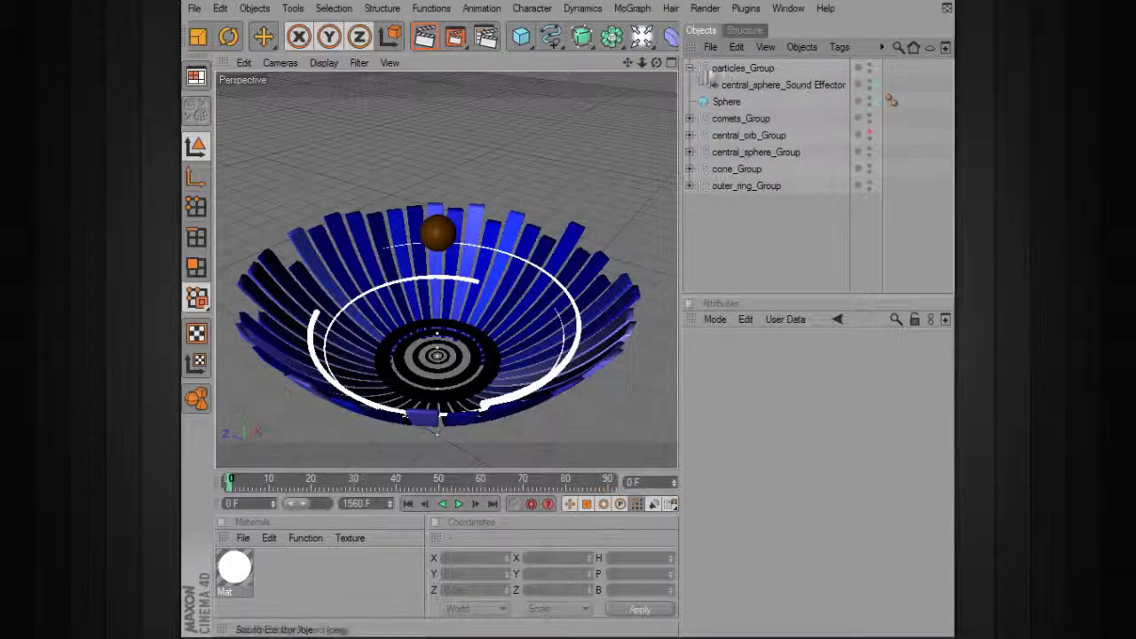
Add a MoGraph Fracture Object and make the Sphere its child.
click(631, 8)
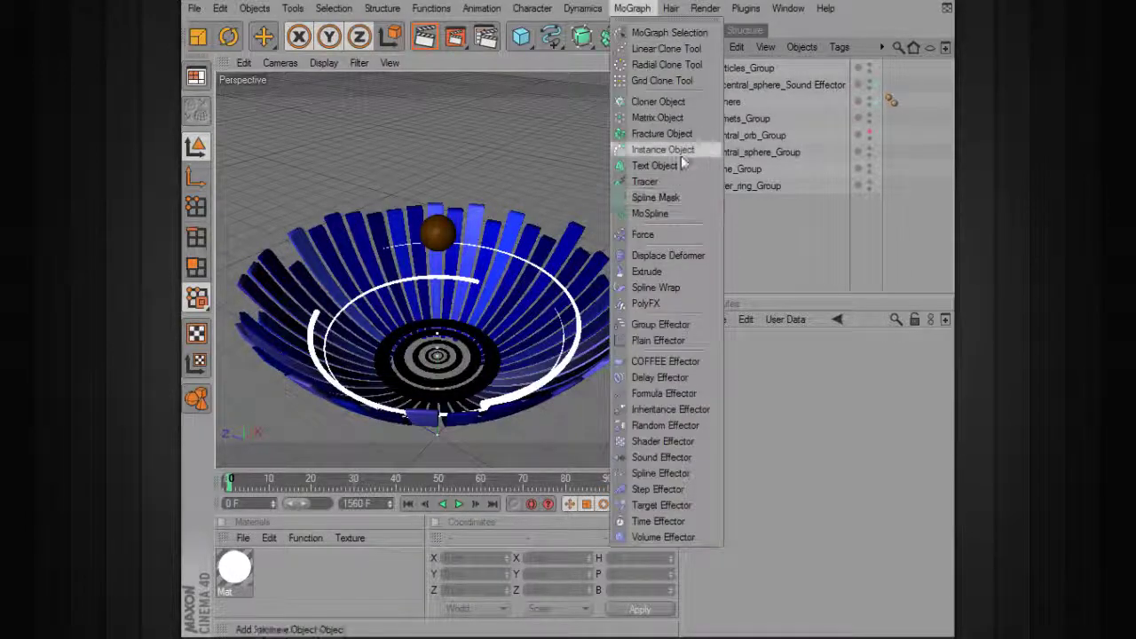
click(661, 133)
drag(745, 116, 759, 72)
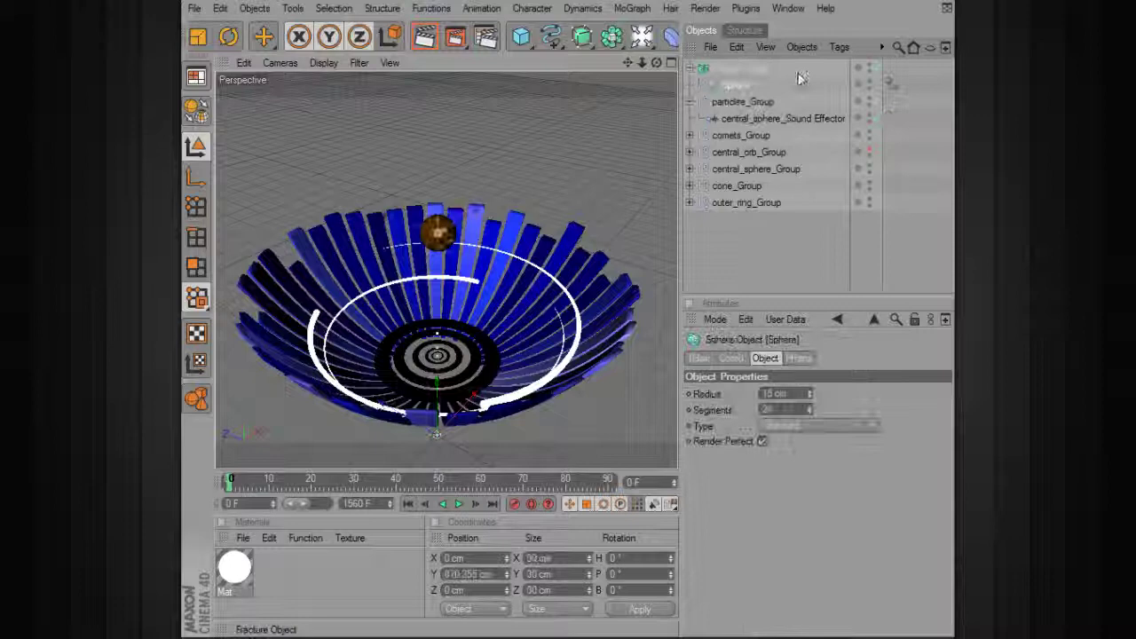
click(759, 68)
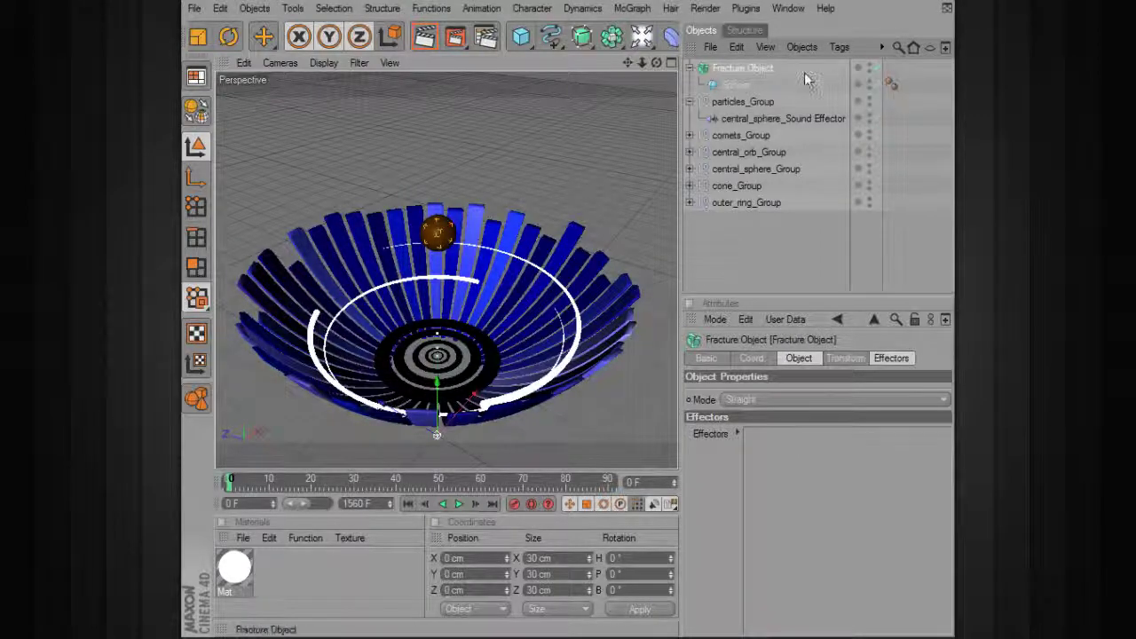
Set the radius of the Sphere inside the Fracture Object to 68 cm.
alt+middle_drag(444, 248, 390, 277)
scroll(442, 246, up, 4)
scroll(410, 248, up, 2)
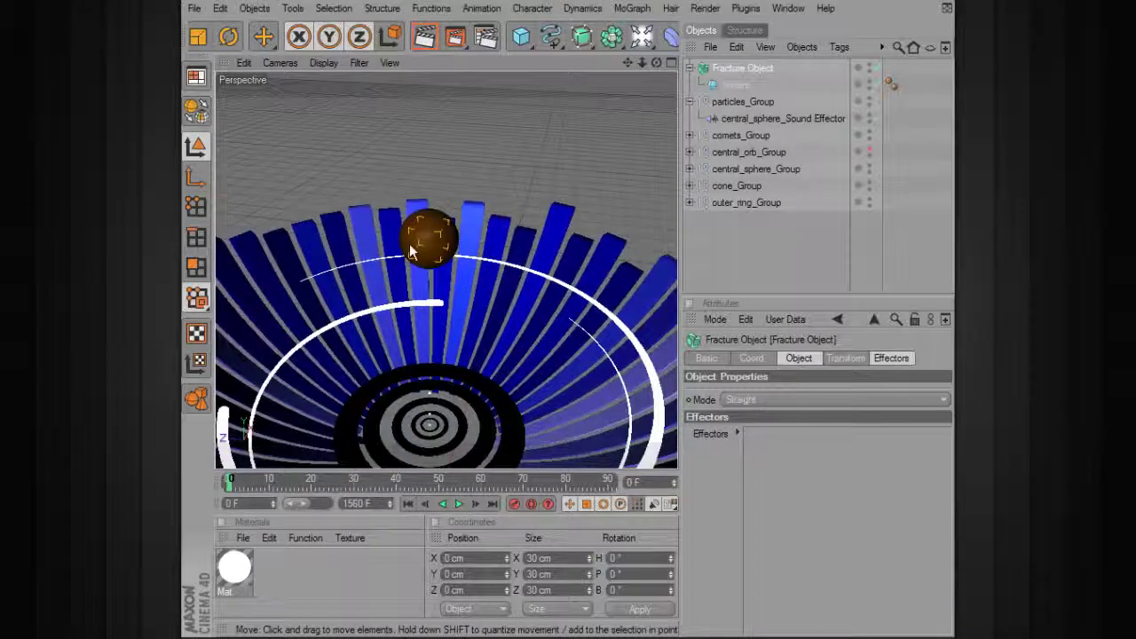
click(735, 85)
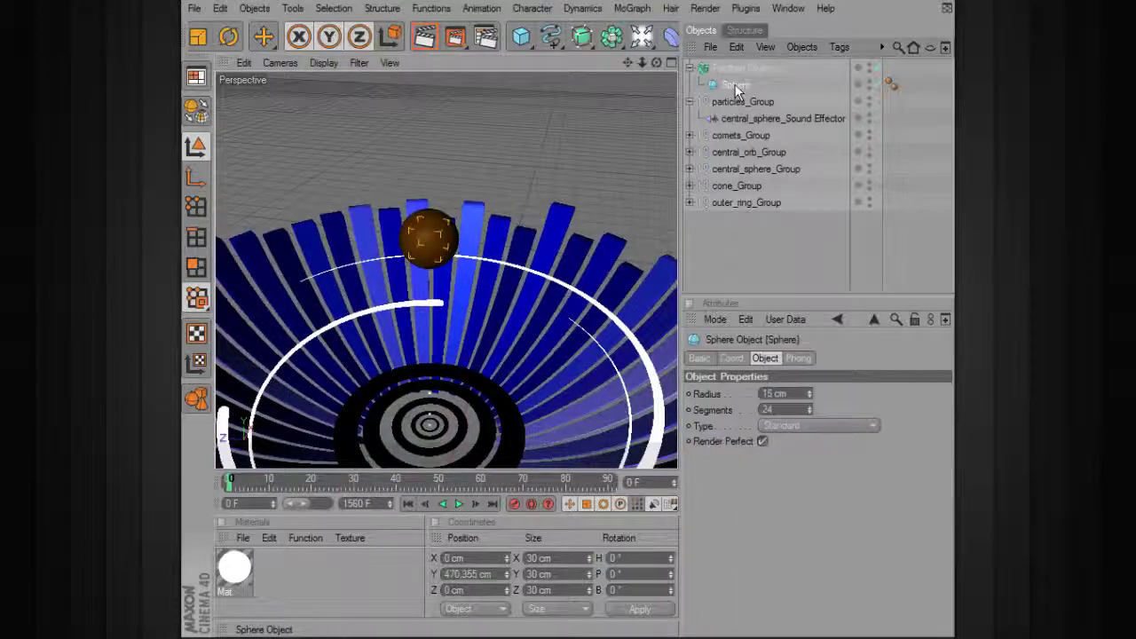
click(809, 396)
mouse_move(809, 396)
mouse_down()
mouse_move(809, 362)
mouse_move(812, 404)
mouse_up()
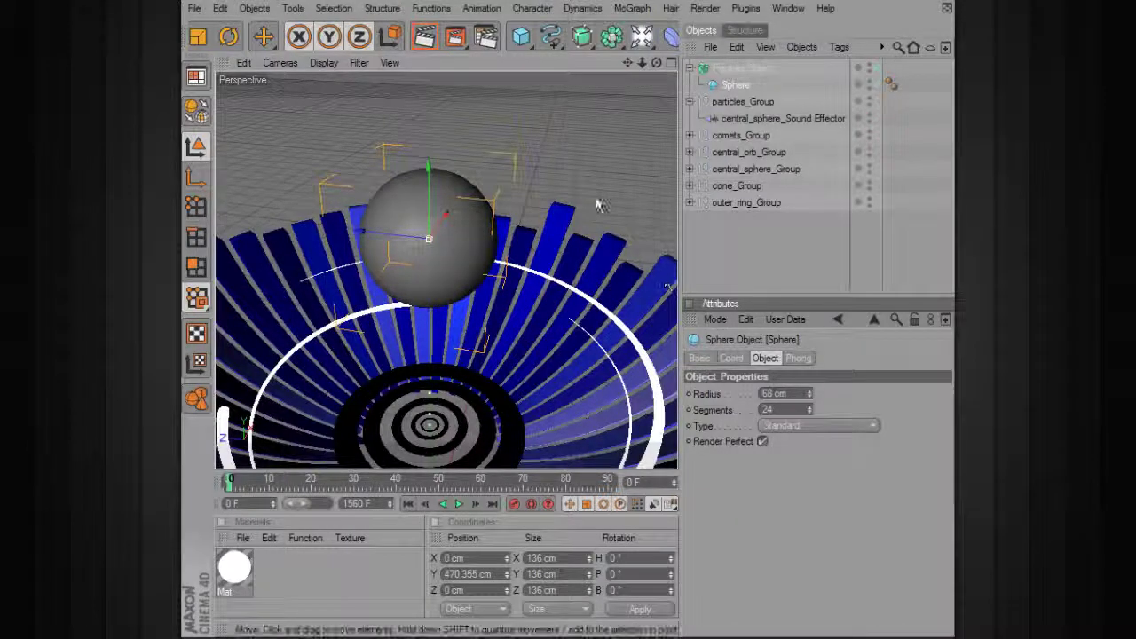
Add a new sphere primitive to the scene and set its radius to 2 cm.
alt+drag(603, 263, 568, 278)
alt+drag(644, 206, 661, 209)
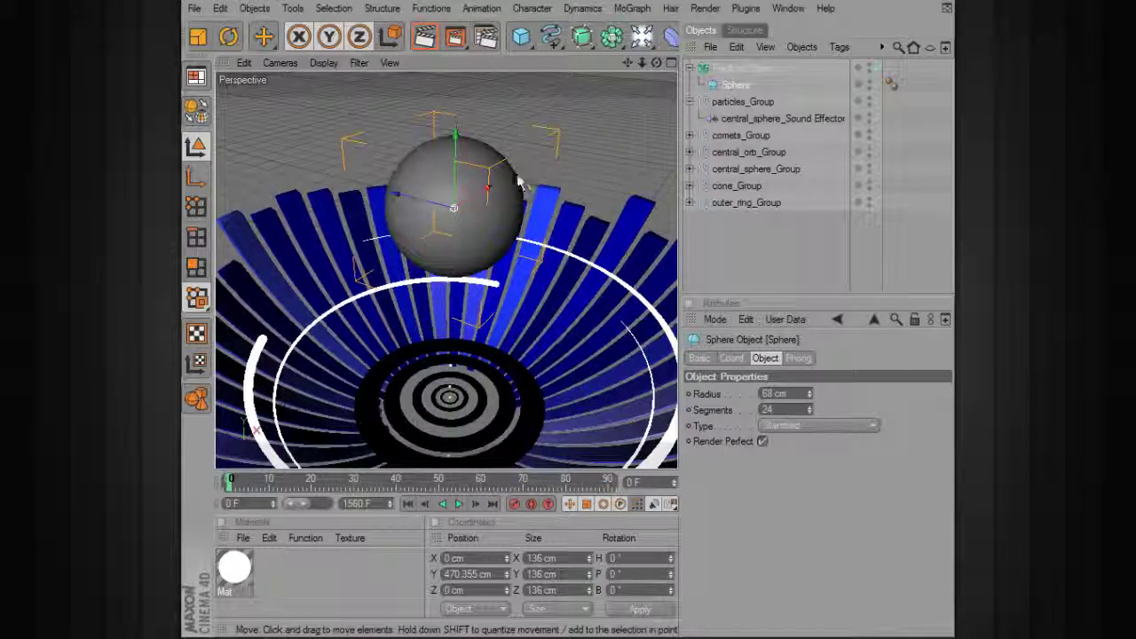
click(691, 68)
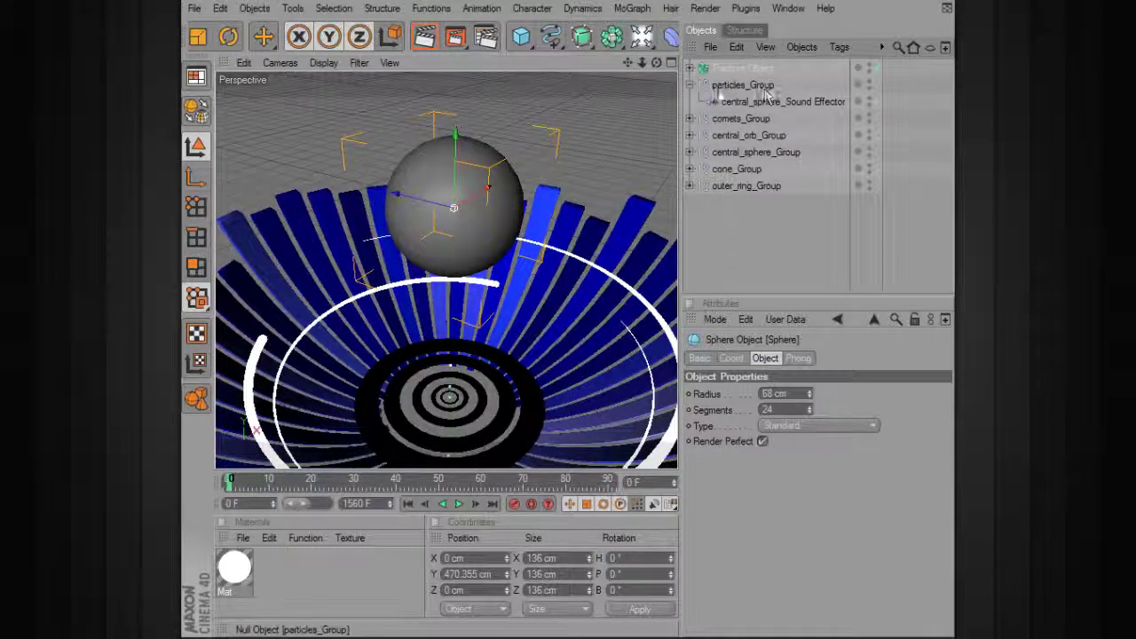
drag(523, 40, 657, 53)
key(o)
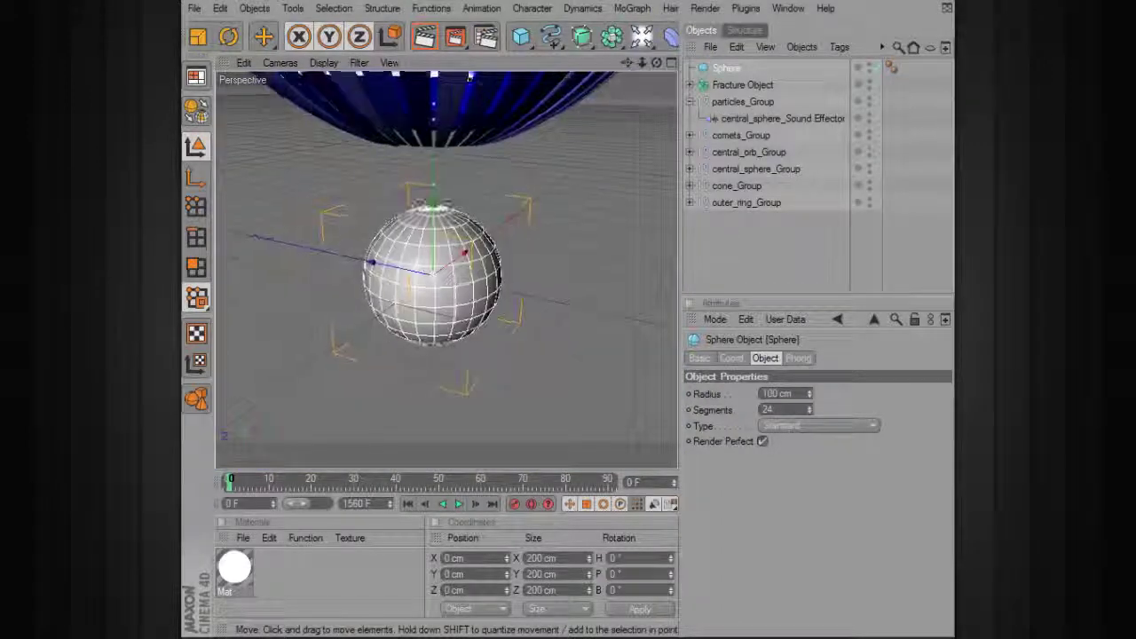
drag(777, 393, 761, 393)
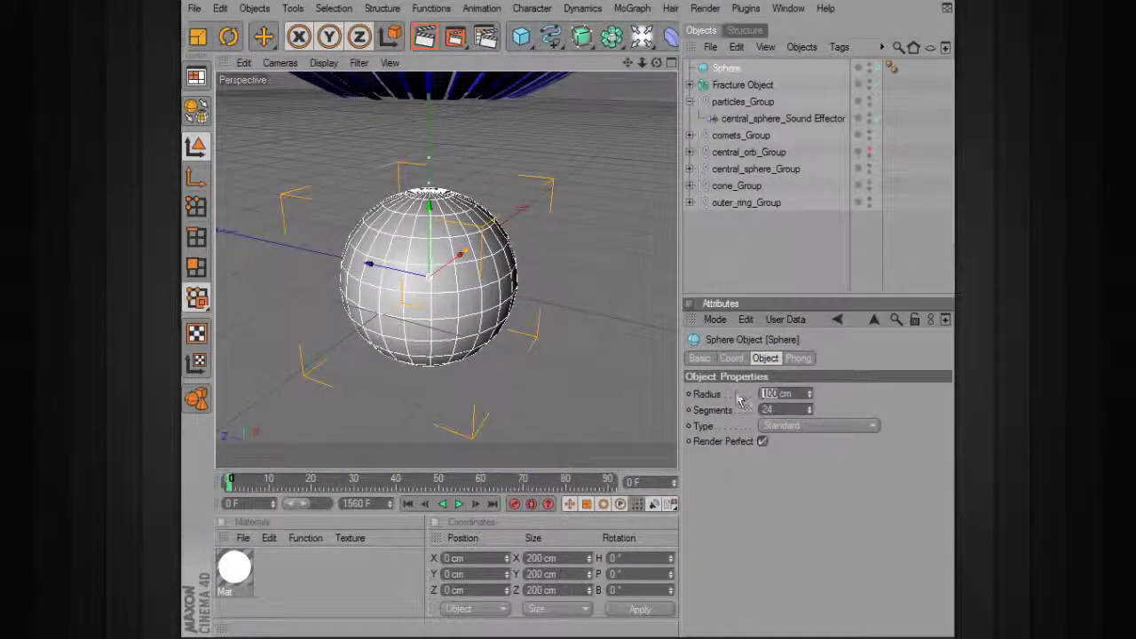
alt+right_drag(583, 293, 505, 285)
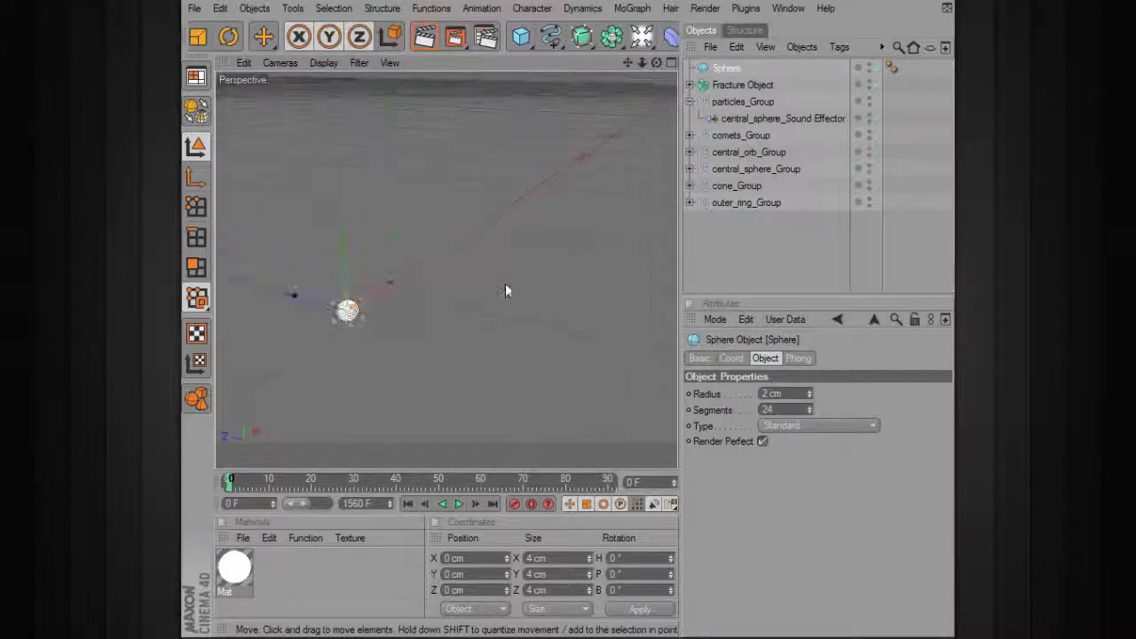
Set the small sphere's segment count to 6.
click(808, 410)
drag(777, 410, 700, 410)
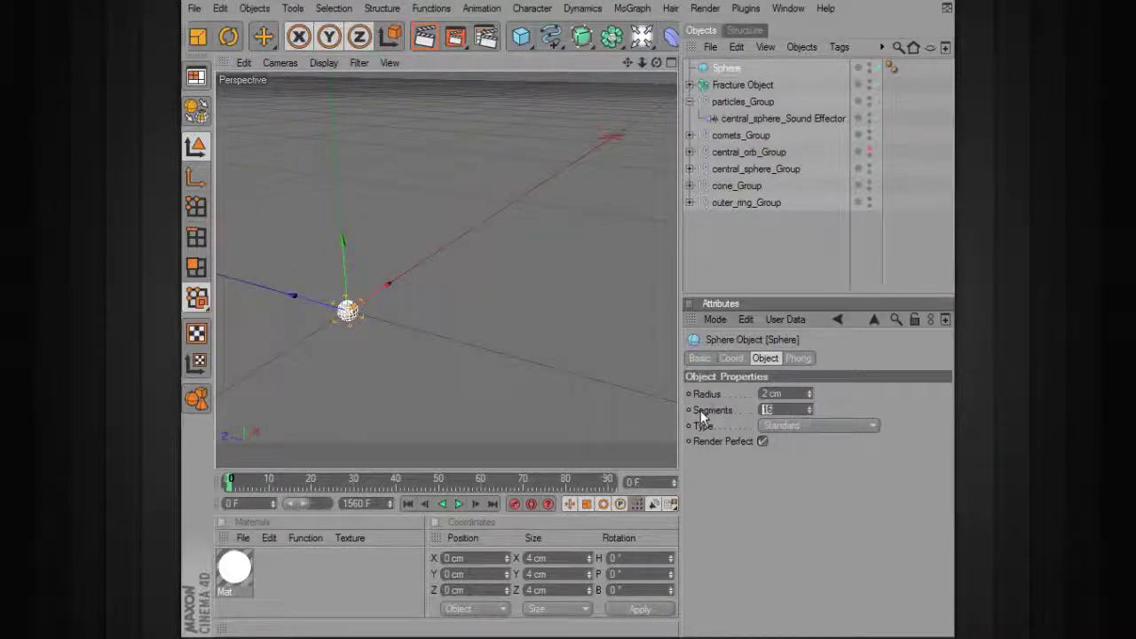
text(8)
key(Return)
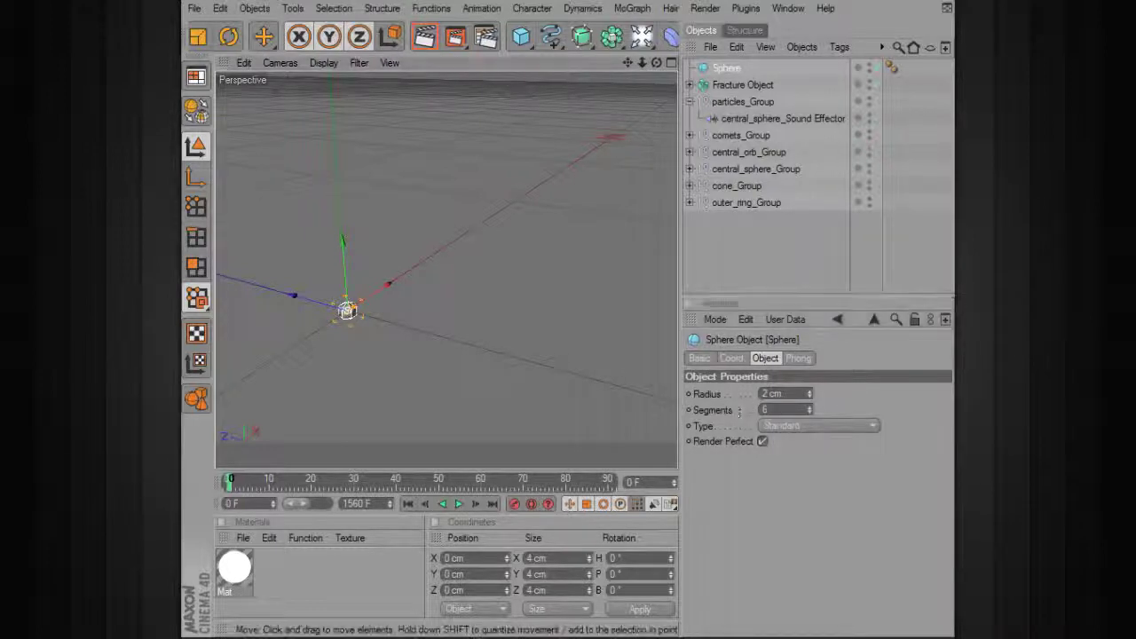
Create a MoGraph Cloner Object and make the small sphere its child.
click(407, 328)
click(351, 310)
scroll(488, 294, down, 5)
alt+drag(625, 280, 358, 359)
click(632, 8)
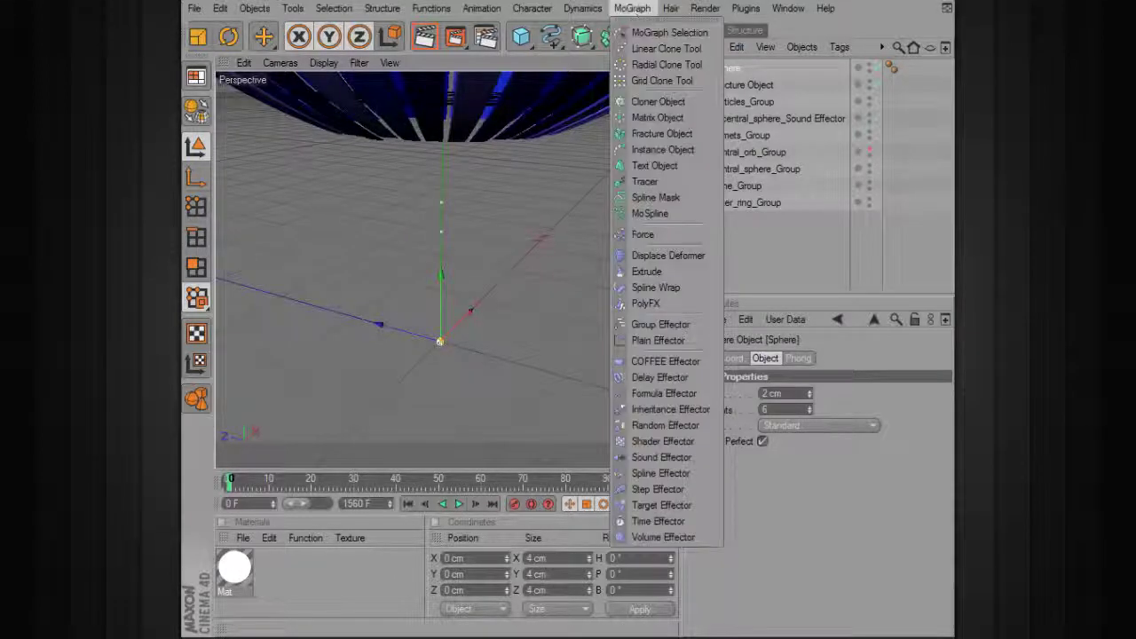
click(658, 101)
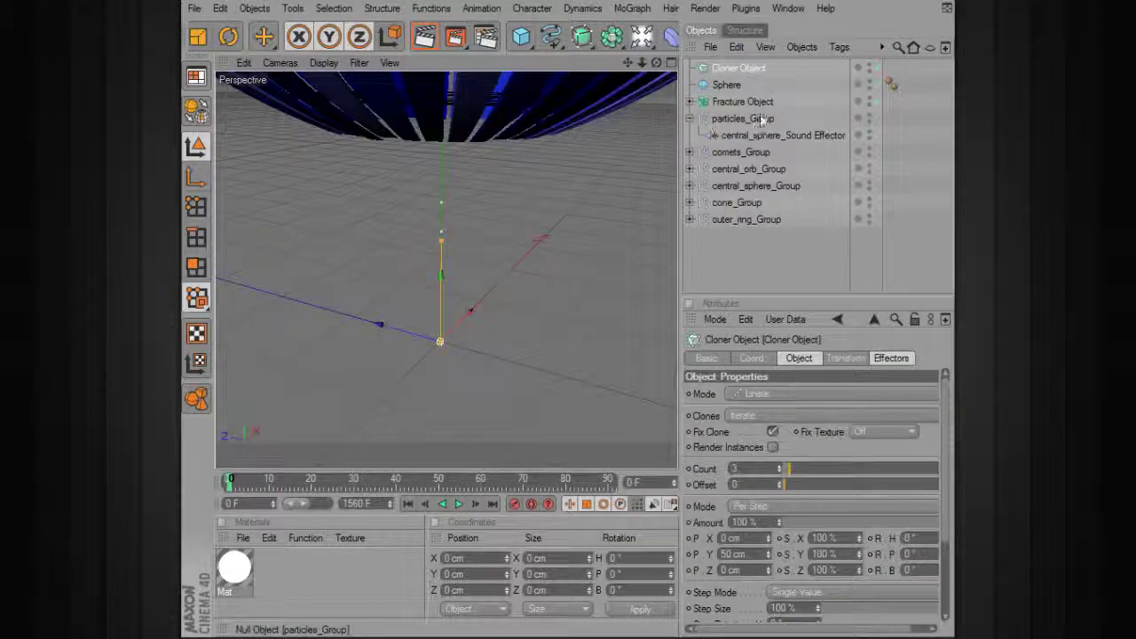
drag(735, 85, 738, 69)
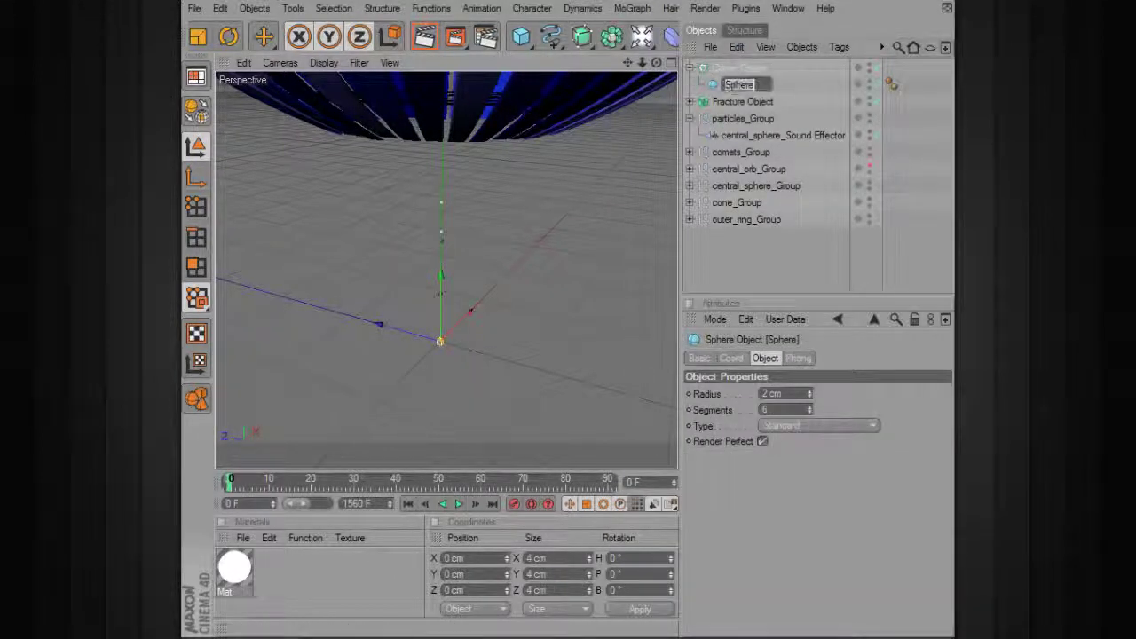
Rename the cloned sphere as particle.
click(752, 86)
text(particle)
key(Return)
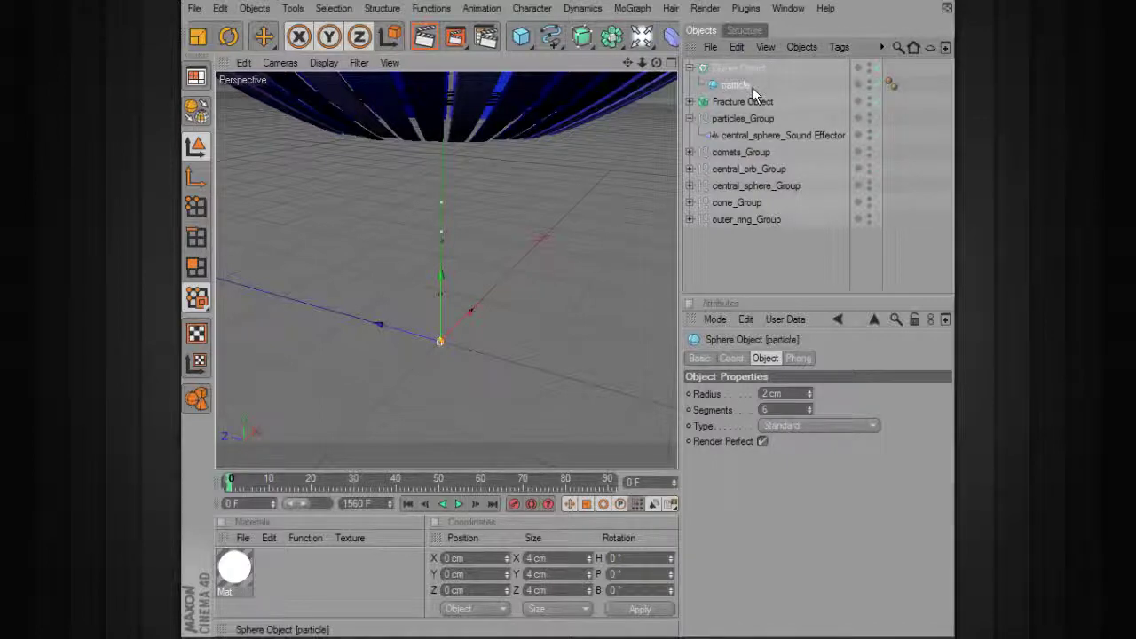
Set the Cloner Object's mode to Object and assign the Fracture Object as its source object.
alt+drag(515, 177, 616, 180)
alt+right_drag(616, 180, 622, 183)
alt+drag(621, 182, 625, 173)
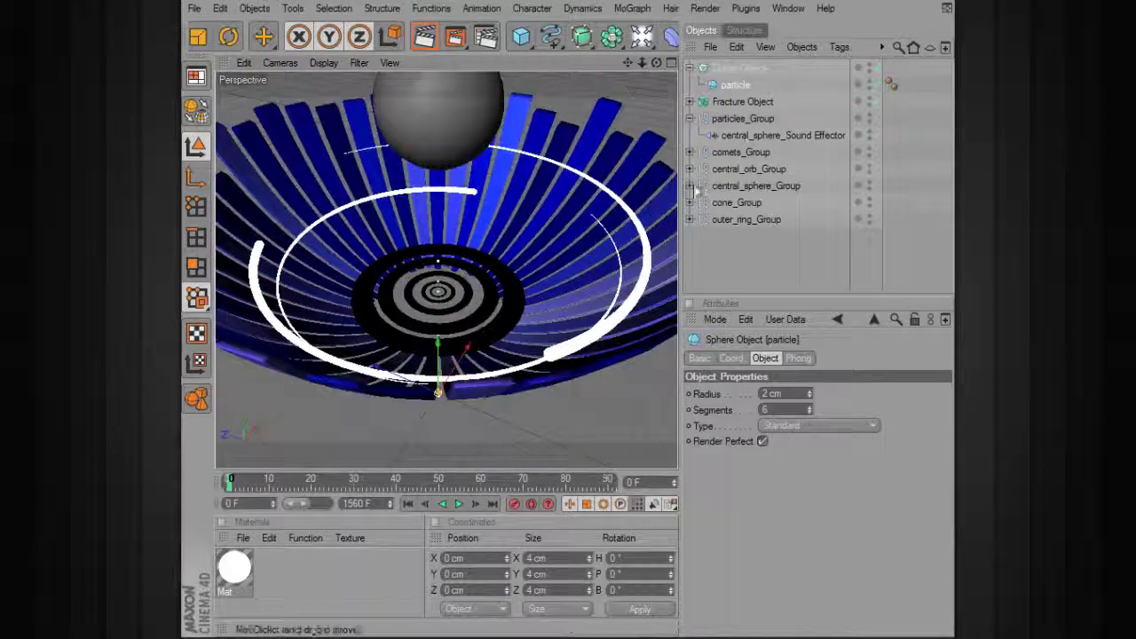
click(739, 69)
click(690, 102)
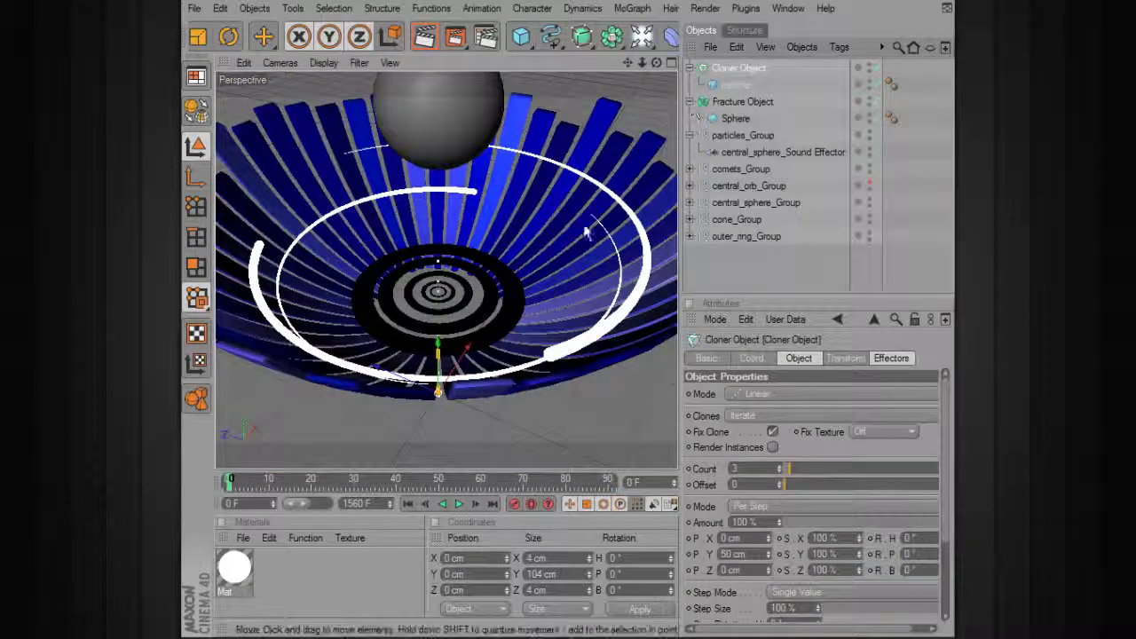
alt+right_drag(555, 193, 578, 246)
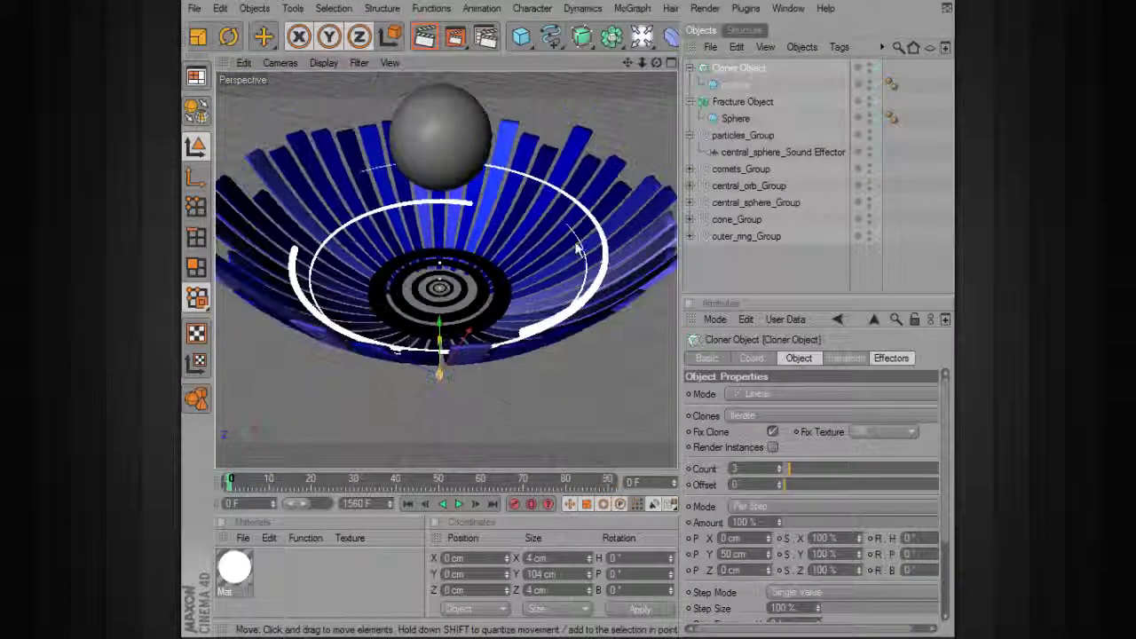
click(759, 395)
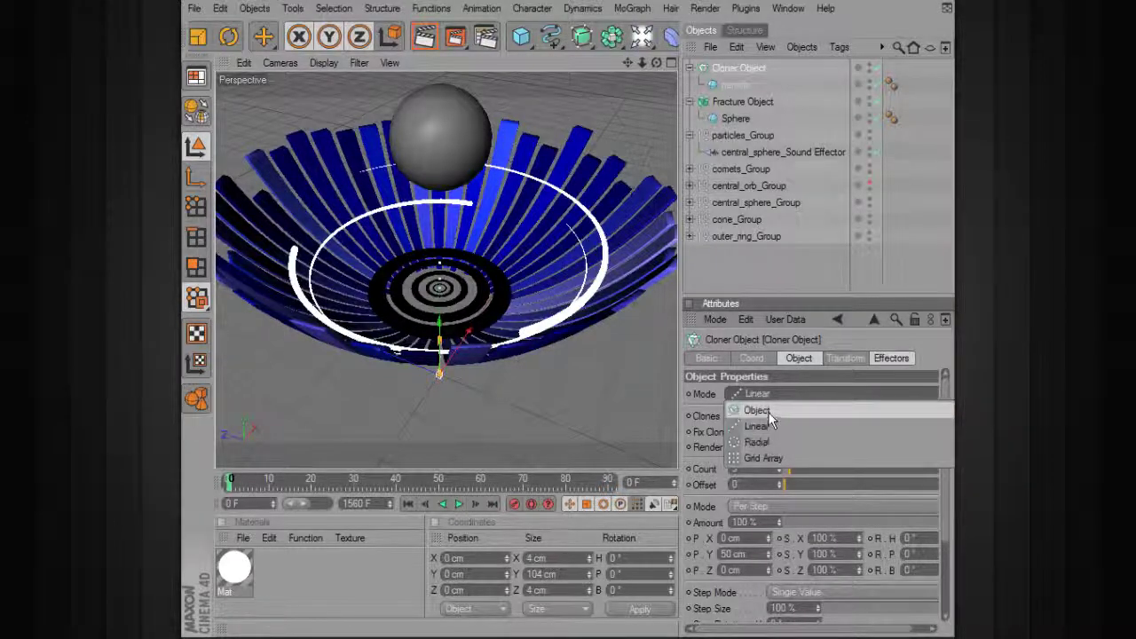
click(756, 411)
drag(754, 100, 756, 197)
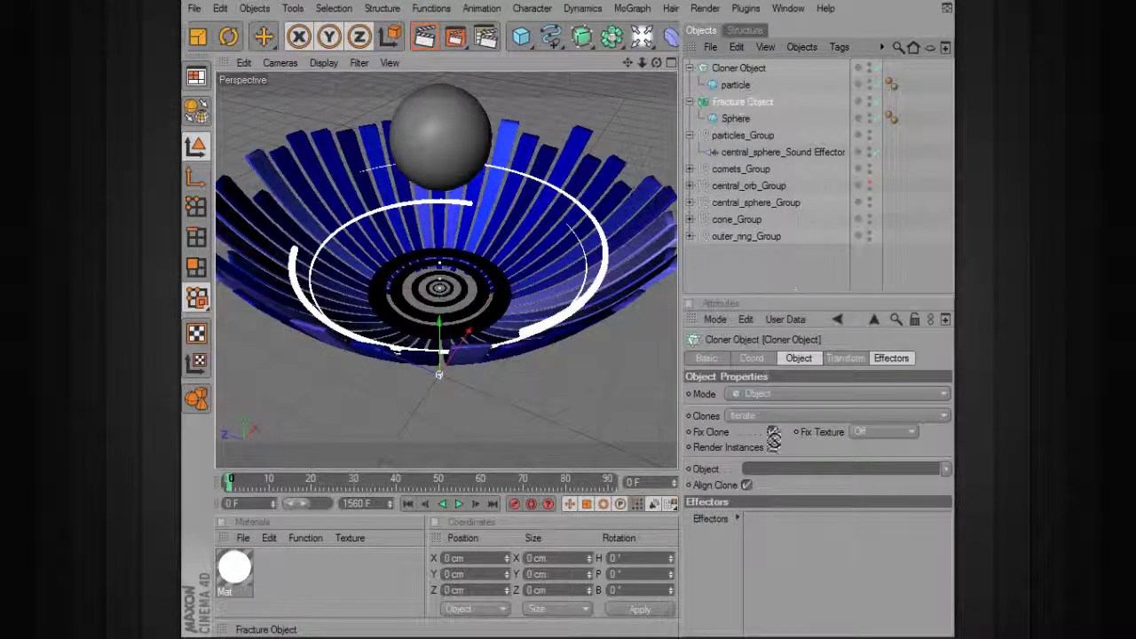
drag(784, 479, 785, 470)
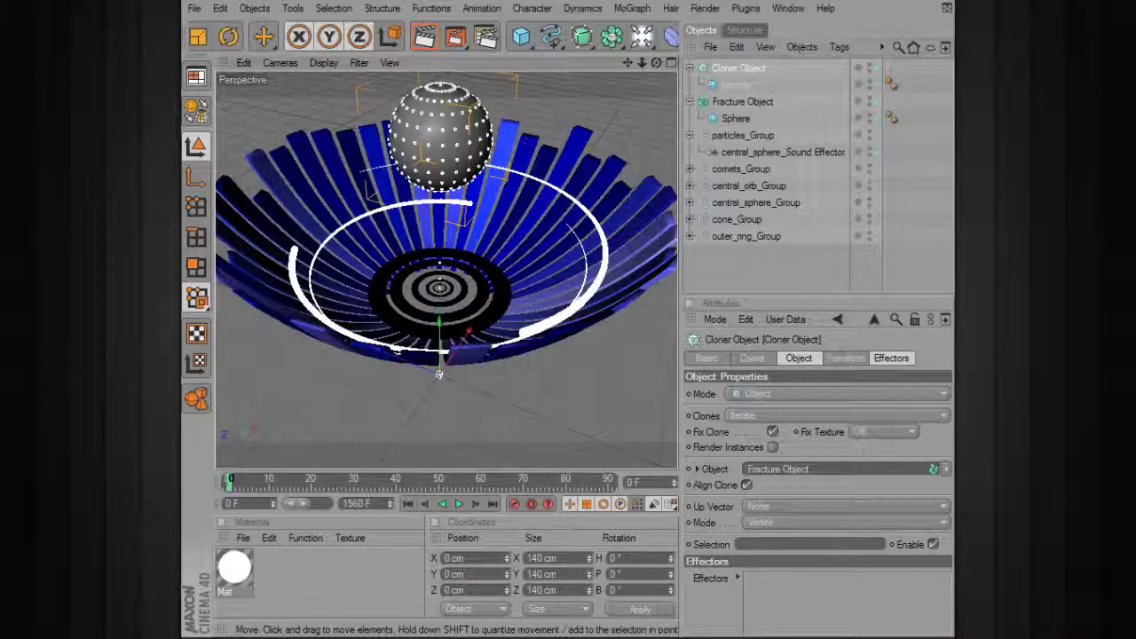
Examine the particle clones on the sphere up close and play back the animation briefly.
alt+right_drag(447, 269, 524, 268)
alt+middle_drag(447, 178, 496, 355)
alt+right_drag(446, 268, 502, 269)
alt+middle_drag(529, 354, 426, 244)
alt+right_drag(426, 239, 461, 239)
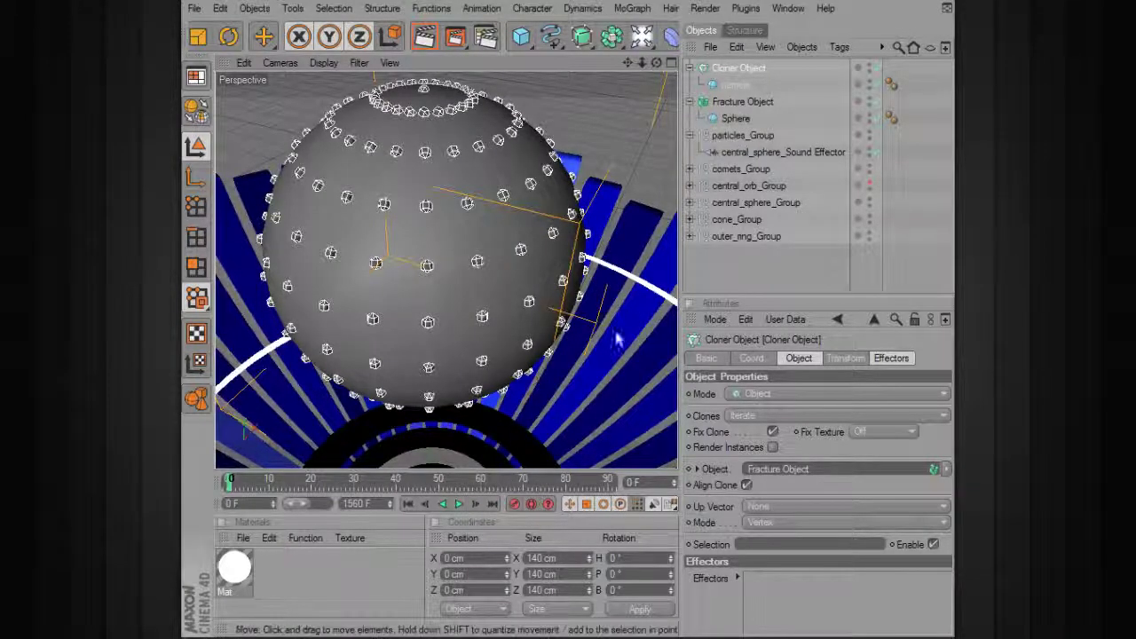
click(459, 504)
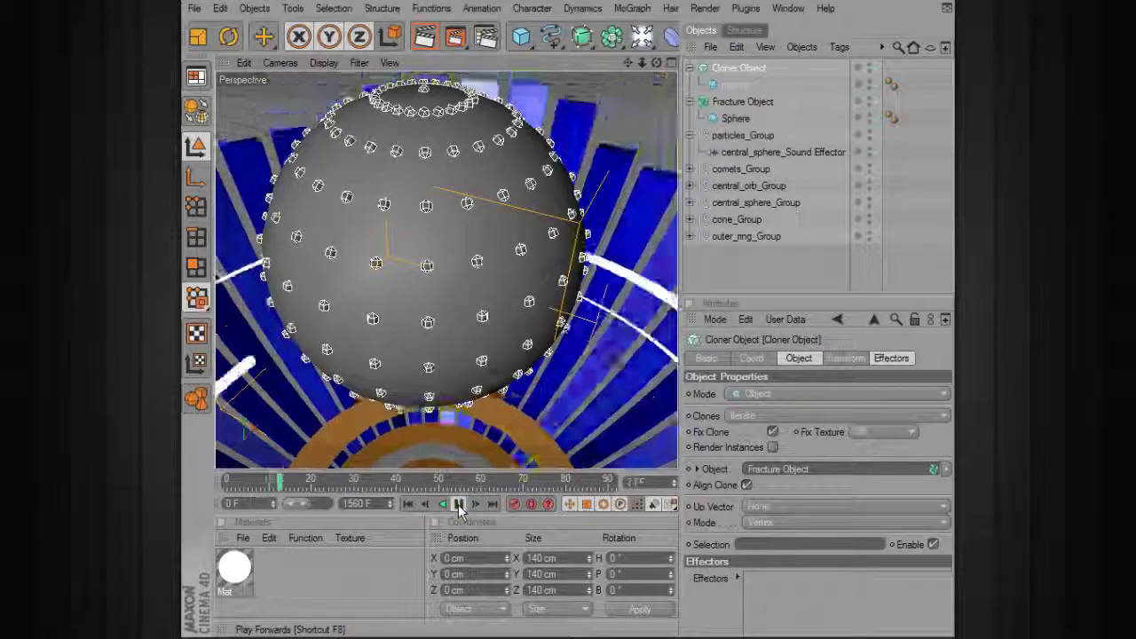
click(459, 504)
Add central_sphere_Sound Effector to the Fracture Object's effectors and preview the animation.
click(736, 103)
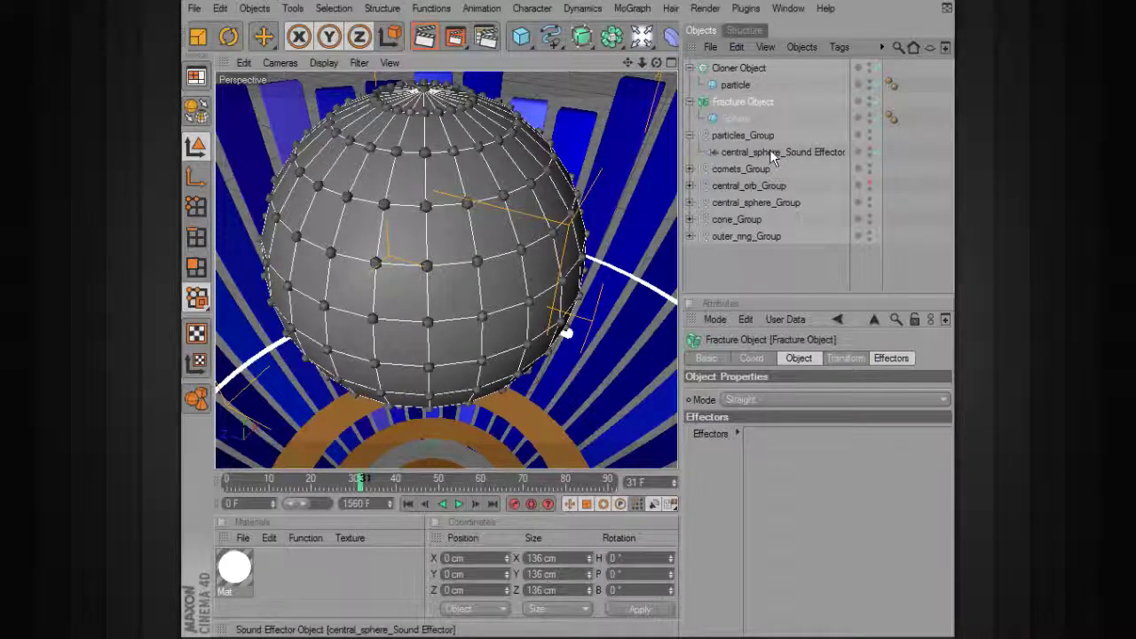
drag(770, 151, 816, 444)
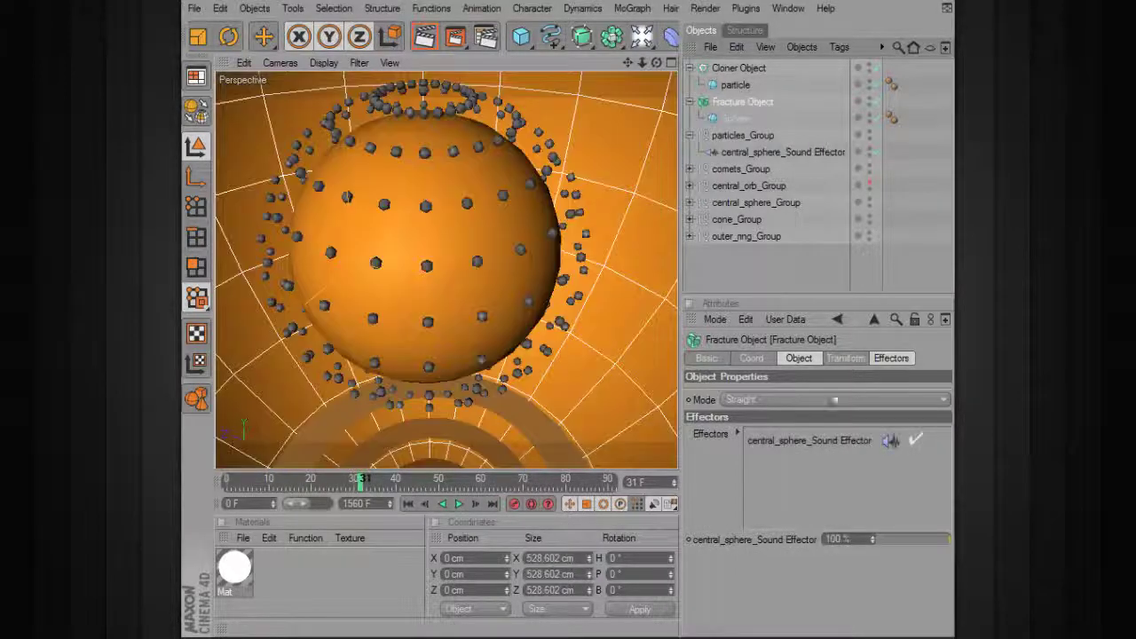
alt+right_drag(528, 203, 425, 203)
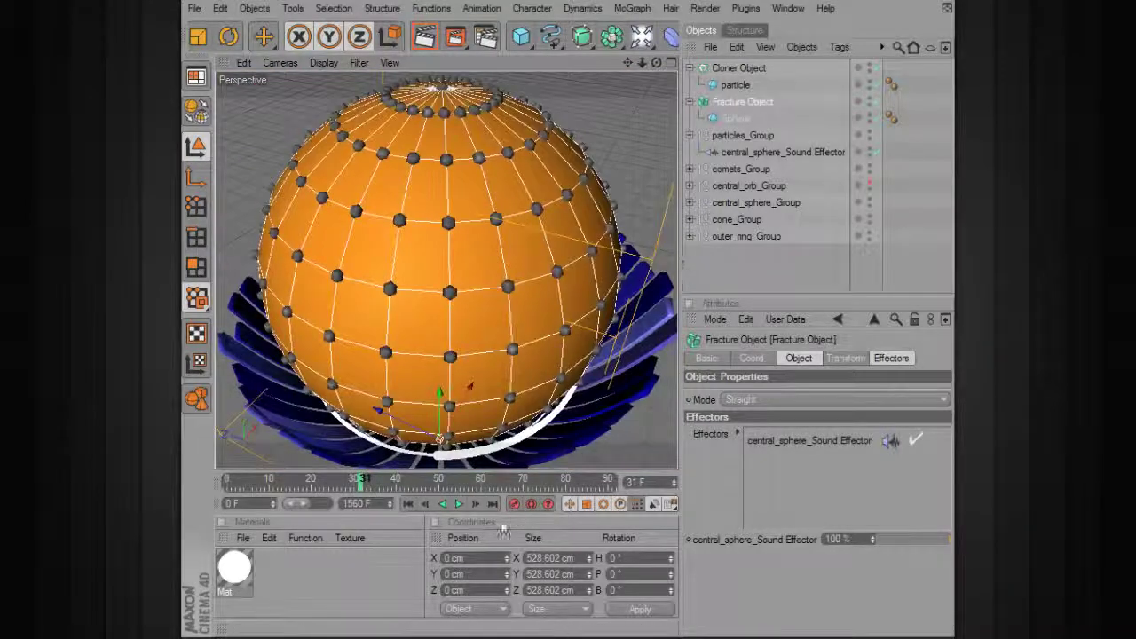
click(407, 503)
click(459, 503)
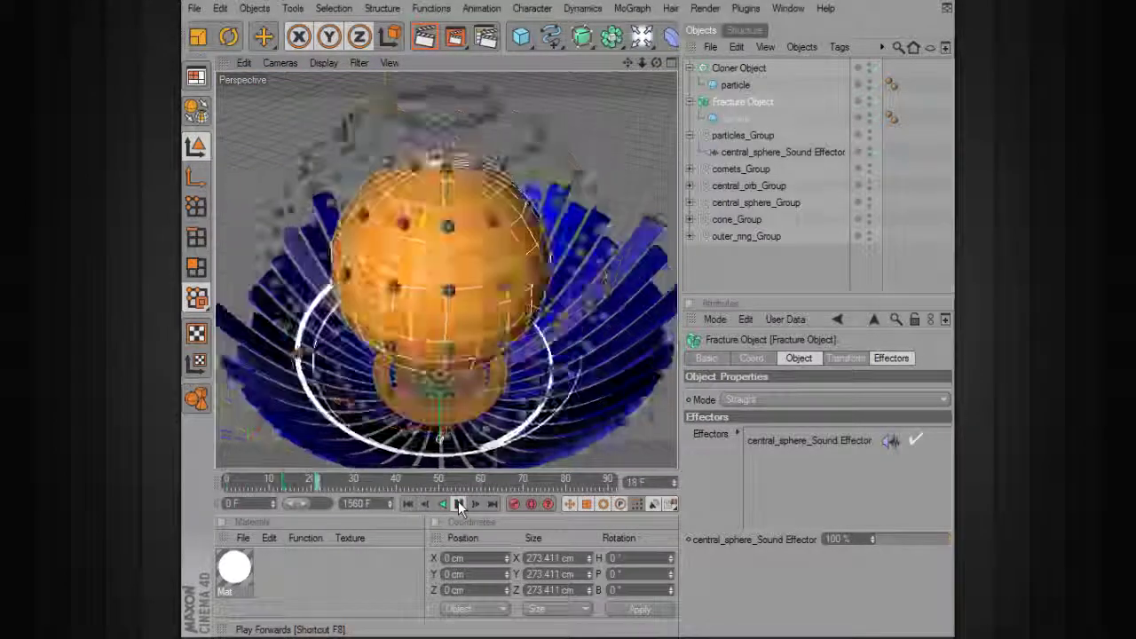
click(408, 503)
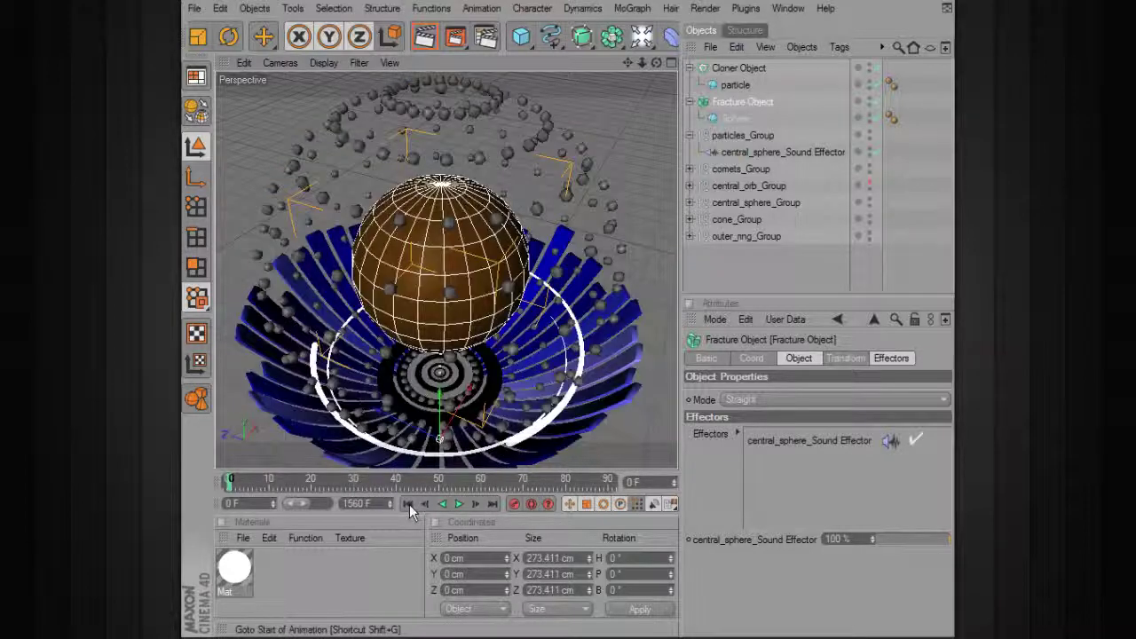
Set the scale parameter of central_sphere_Sound Effector to 1 and preview the animation.
click(765, 152)
drag(863, 453, 825, 452)
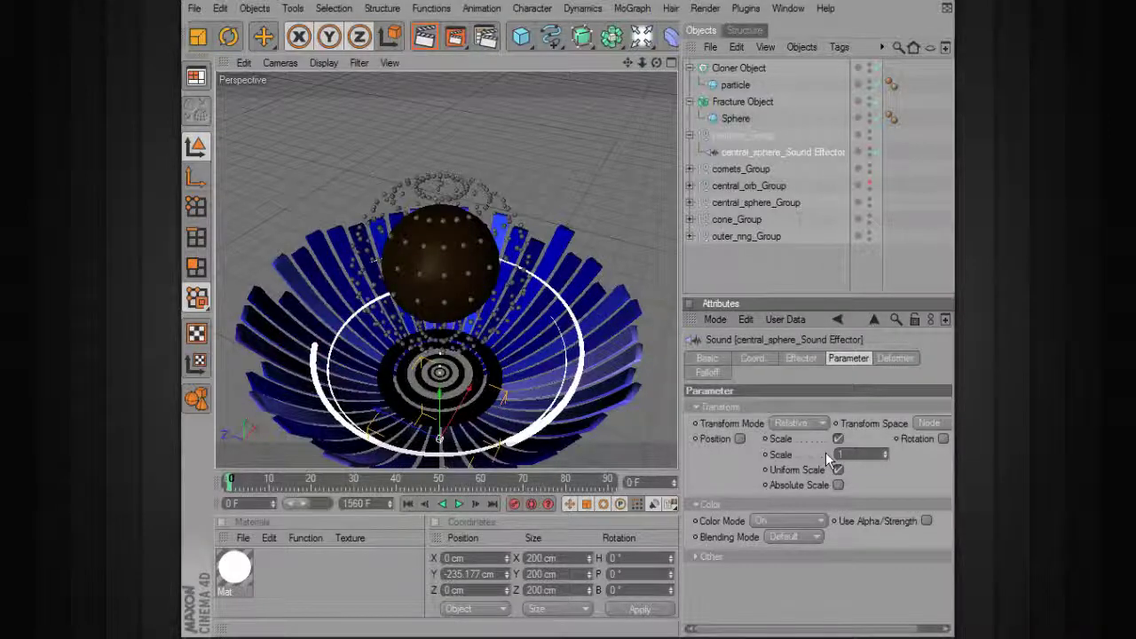
text(1)
key(Return)
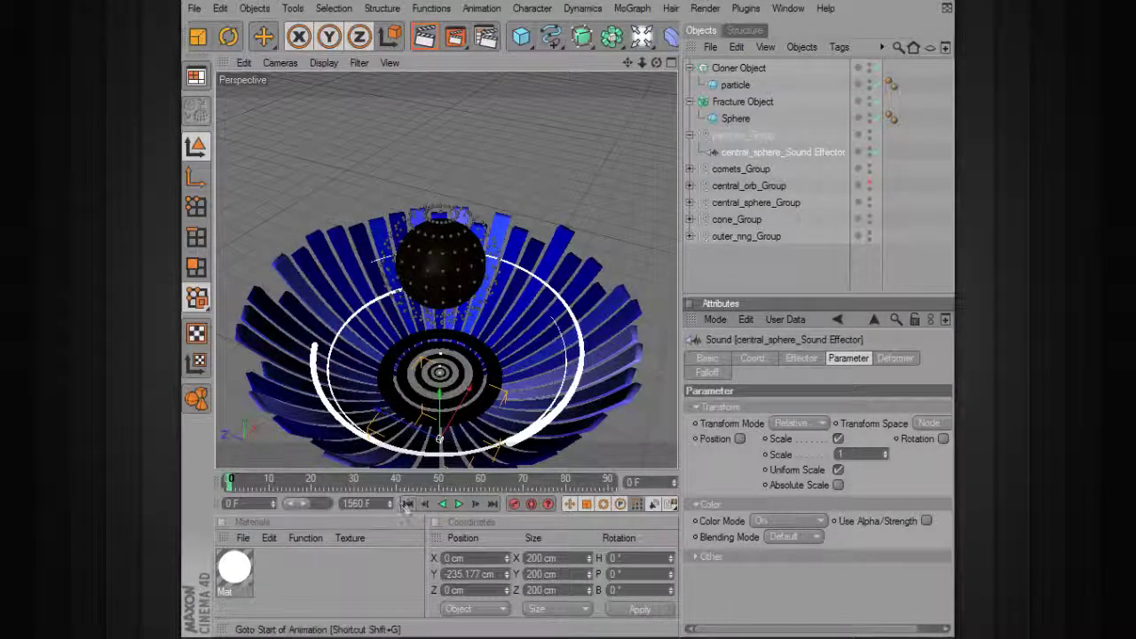
click(458, 503)
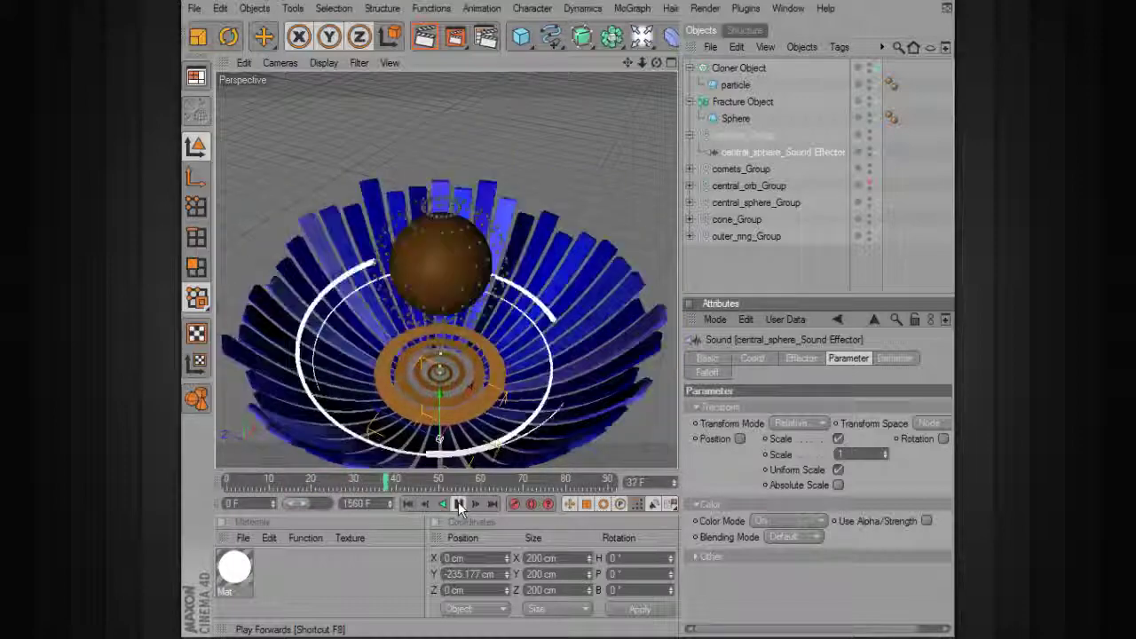
click(458, 503)
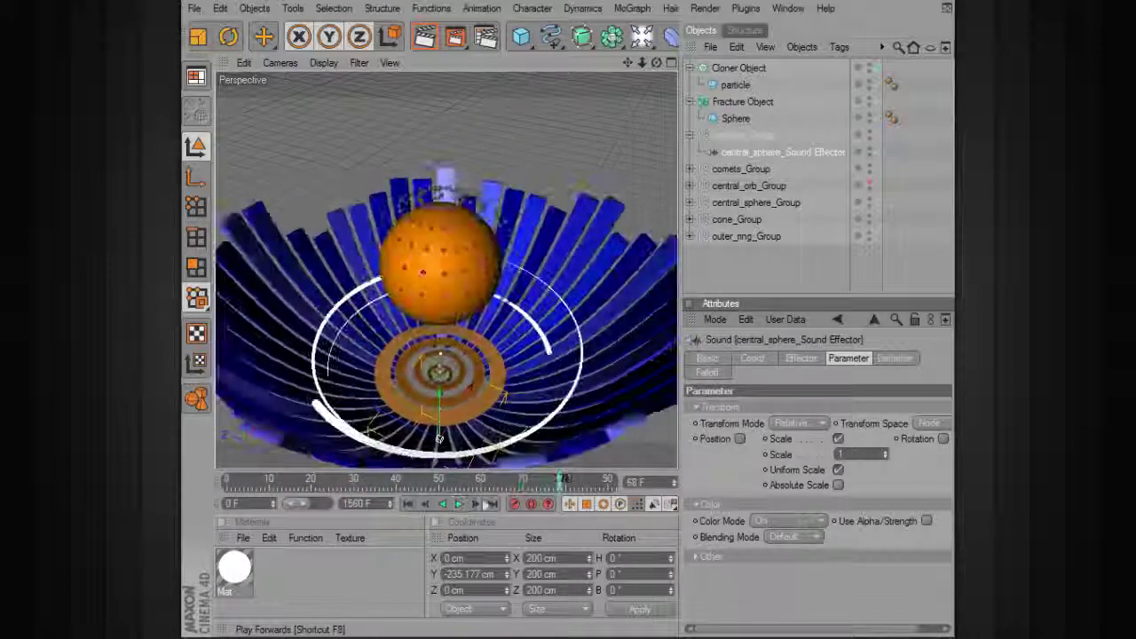
Turn off the sound effector's color mode and scrub the timeline back to frame 47.
click(802, 359)
mouse_move(943, 513)
mouse_down()
mouse_move(945, 561)
mouse_move(944, 493)
mouse_up()
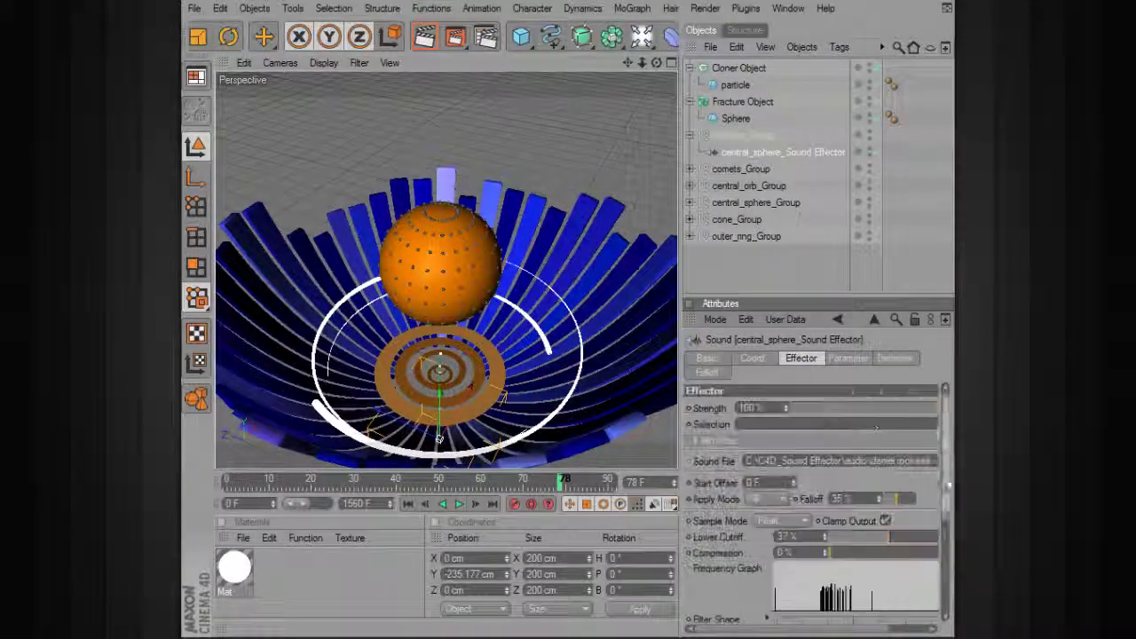
click(844, 358)
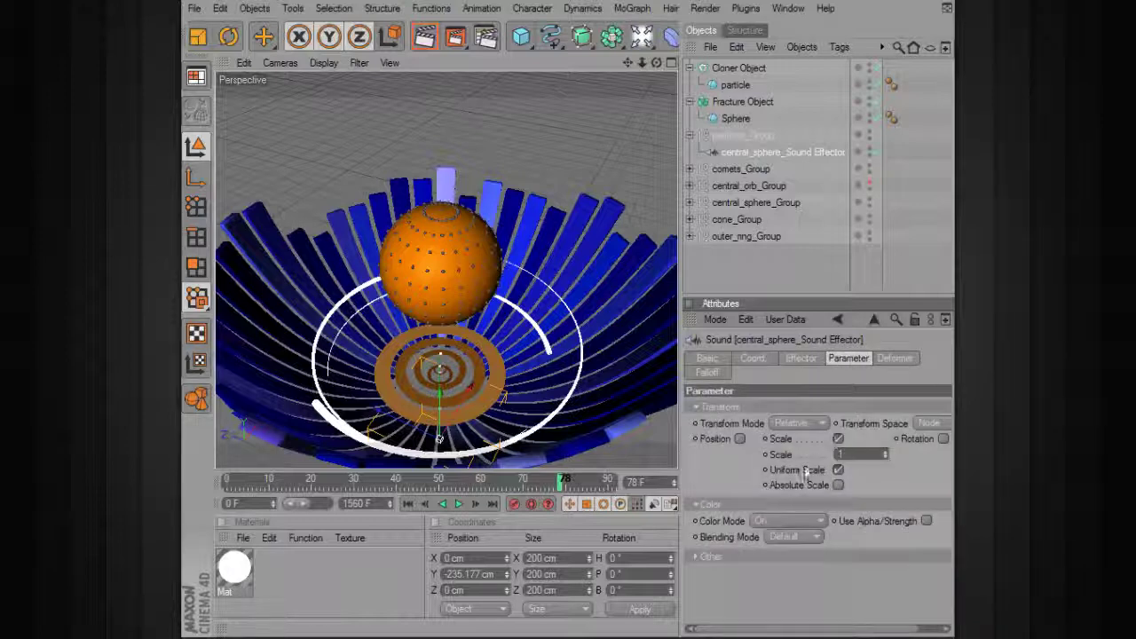
click(762, 537)
drag(560, 480, 433, 482)
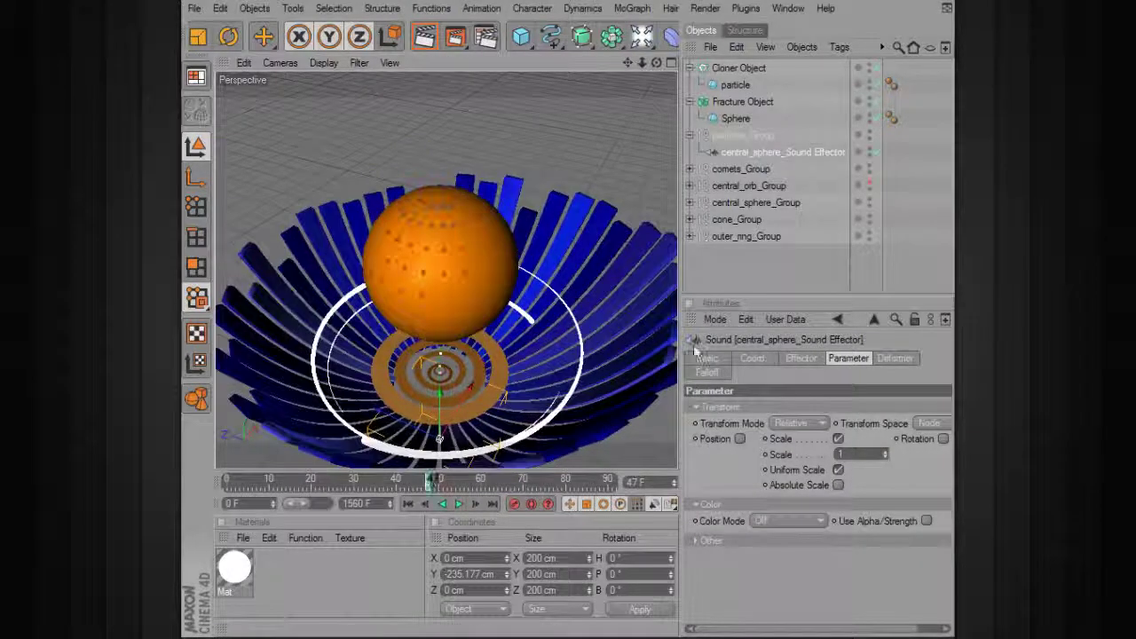
Hide the sphere inside the Fracture Object in the viewport and play the animation from frame 0.
click(759, 100)
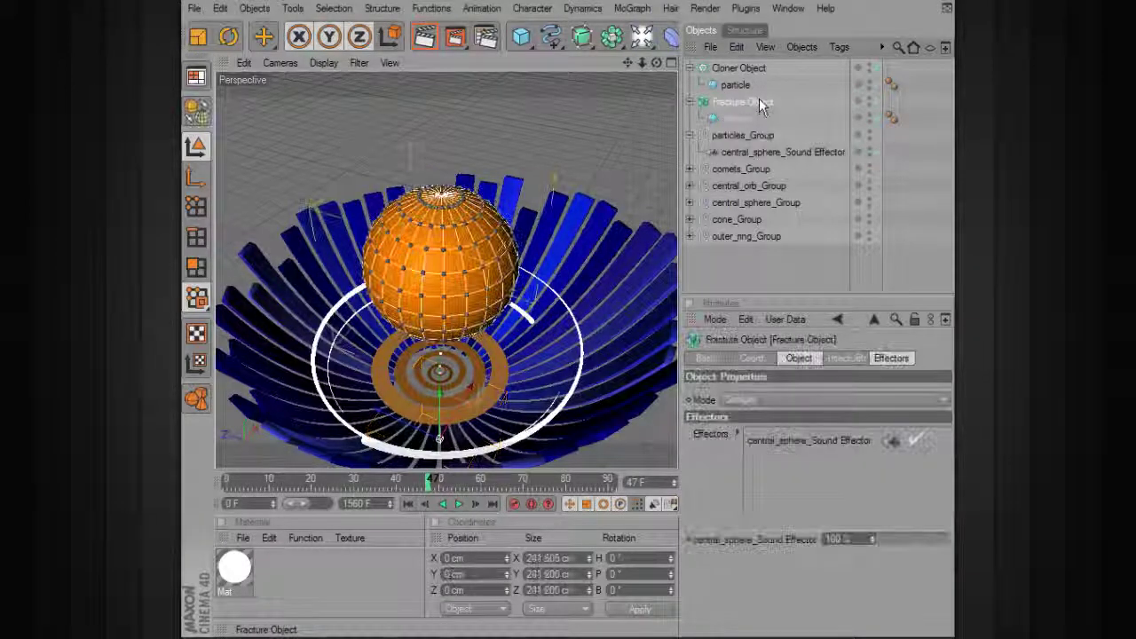
click(781, 151)
drag(432, 482, 229, 480)
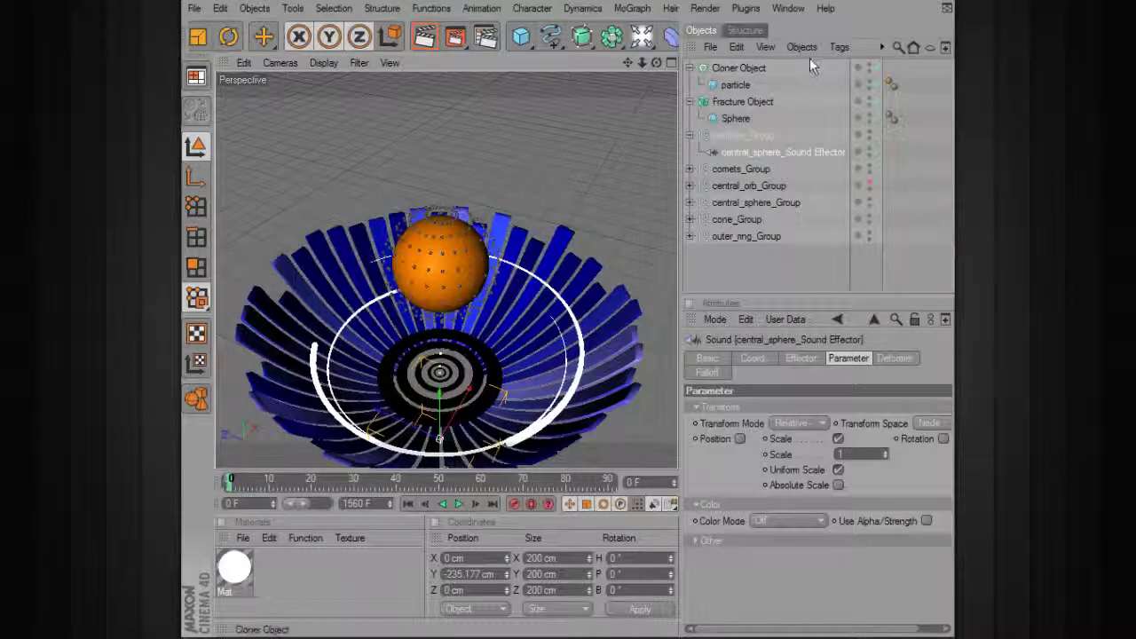
click(871, 114)
click(871, 114)
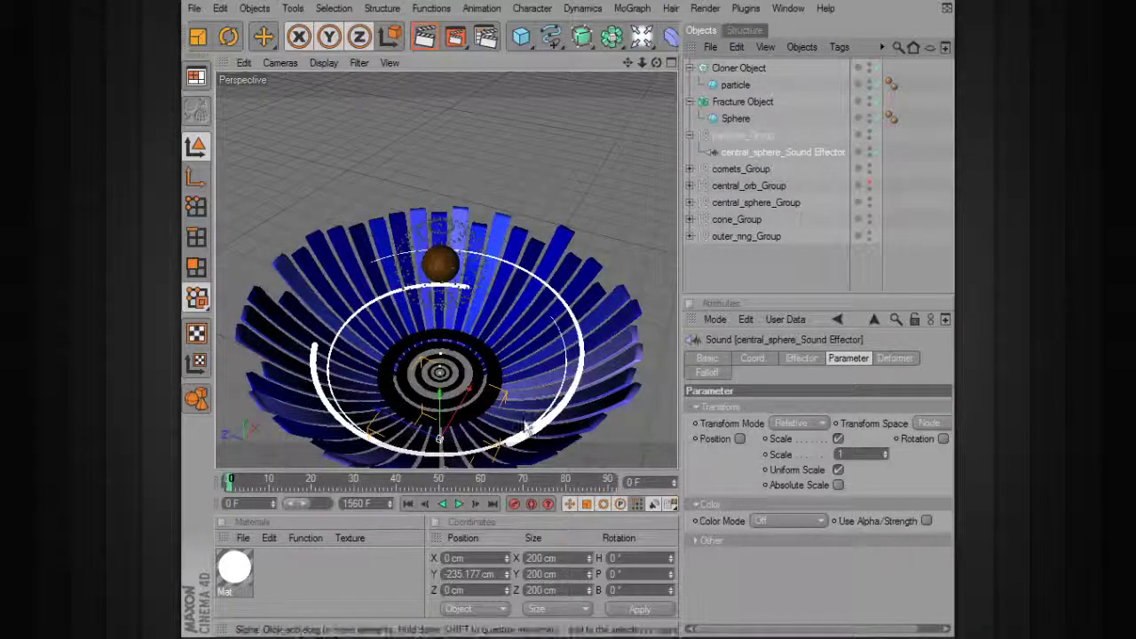
click(457, 504)
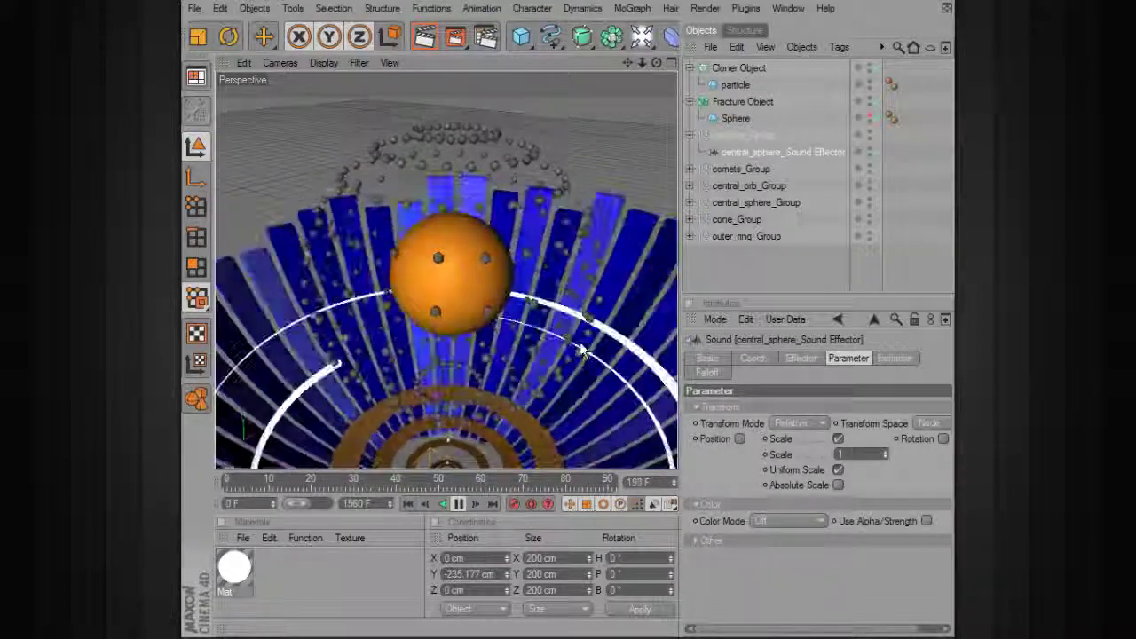
Stop playback and set the Cloner Object's distribution mode on the Fracture Object to Volume.
click(460, 504)
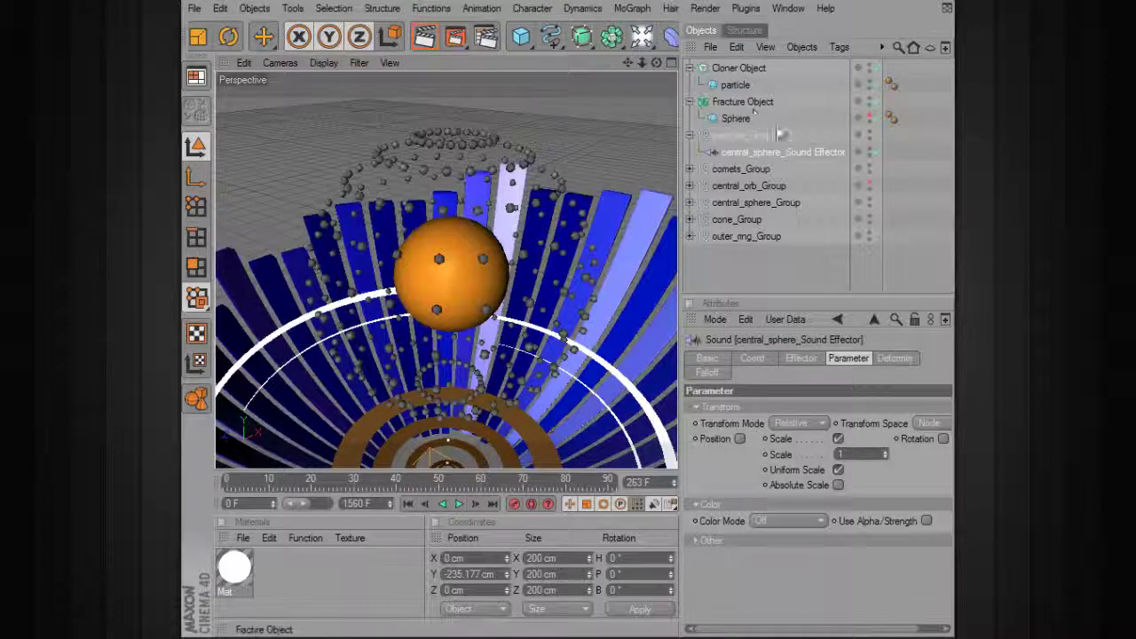
click(740, 68)
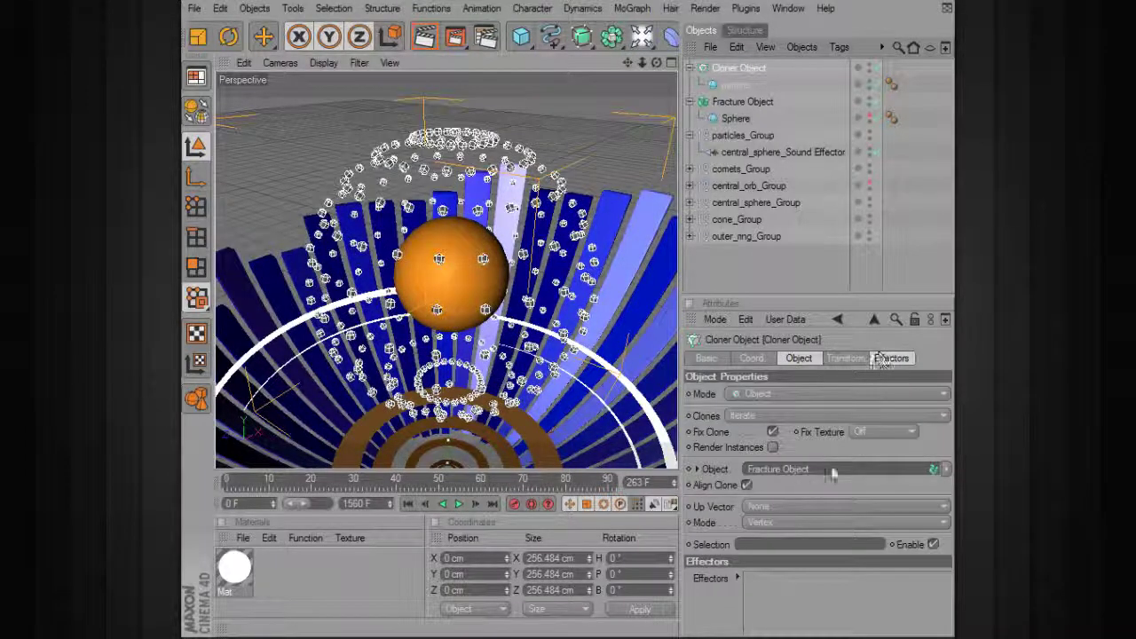
click(770, 524)
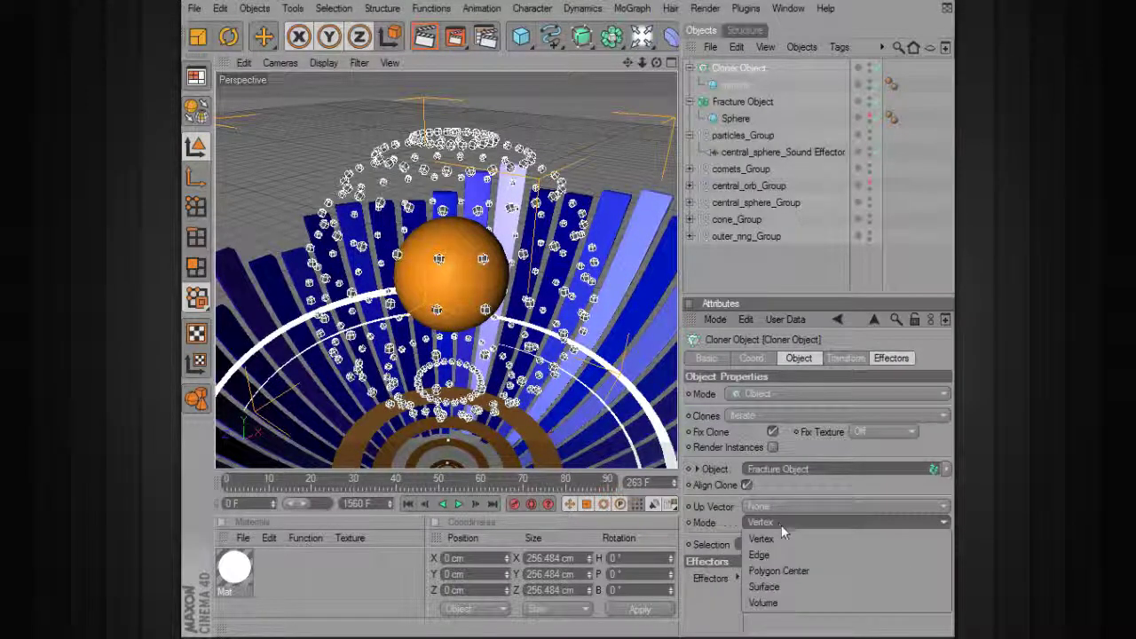
click(790, 602)
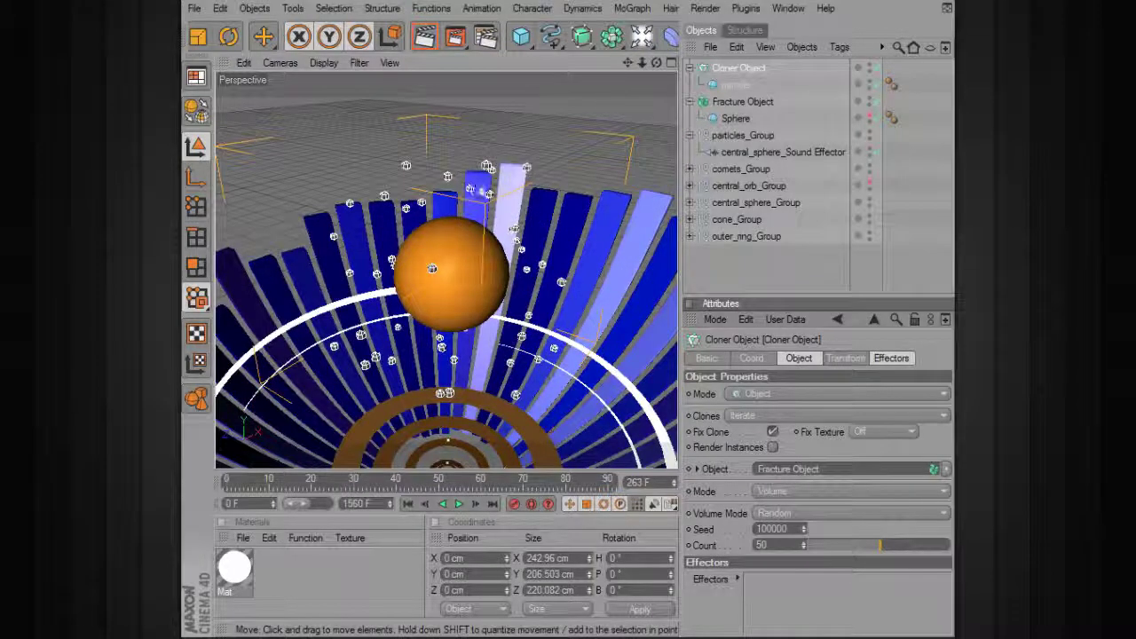
Reduce the radius of the particle sphere inside the Cloner Object to 1.1 cm.
click(744, 118)
drag(815, 405, 820, 381)
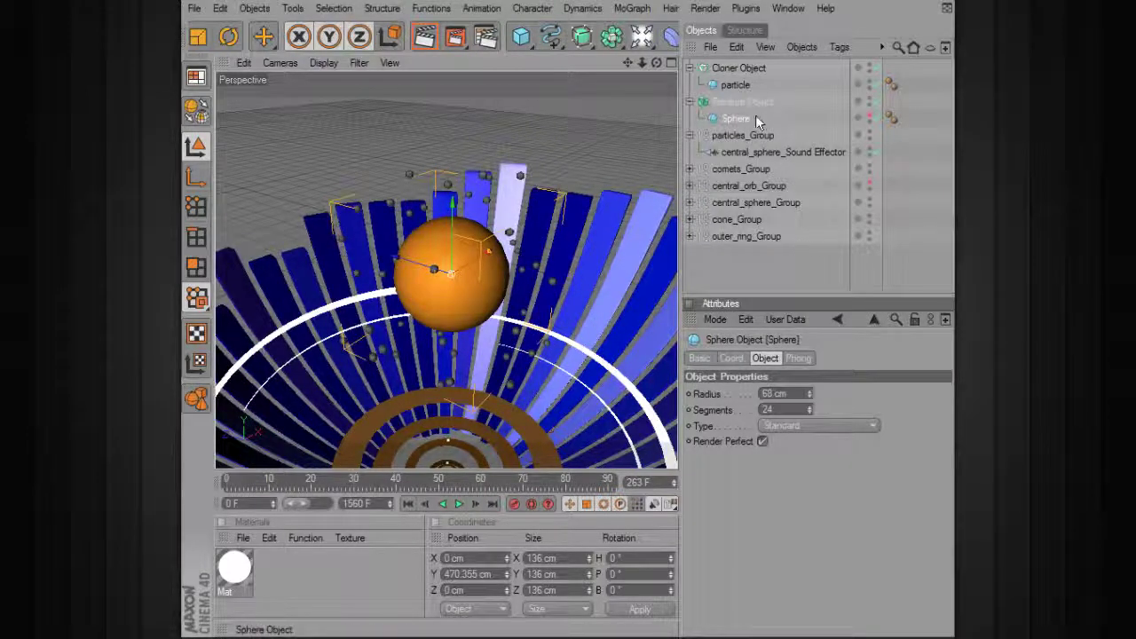
click(736, 85)
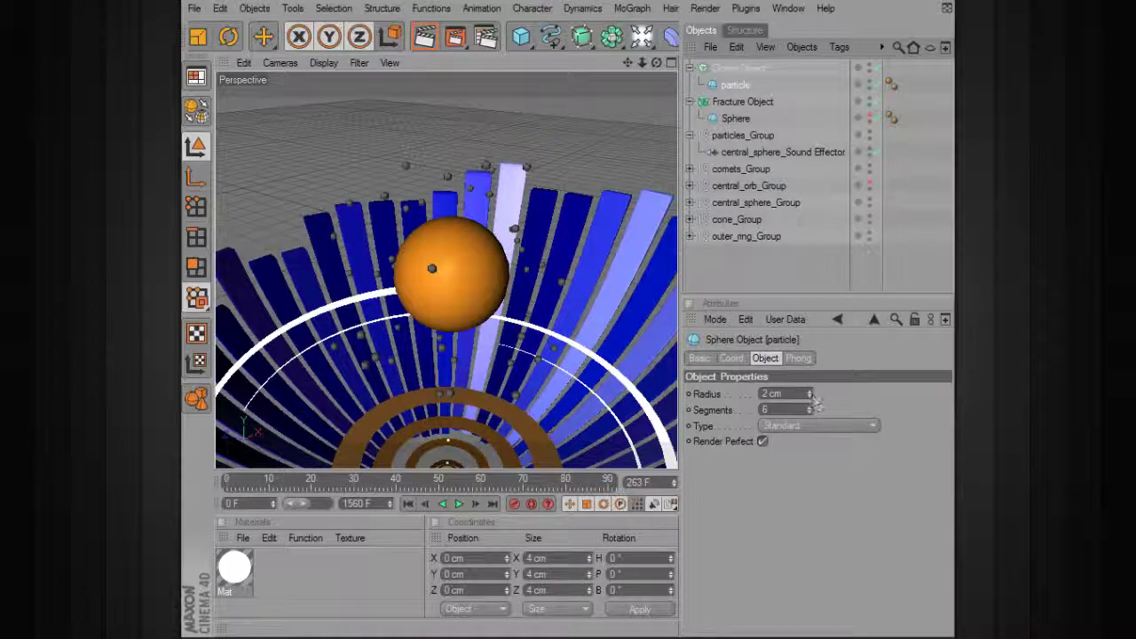
drag(809, 396, 809, 406)
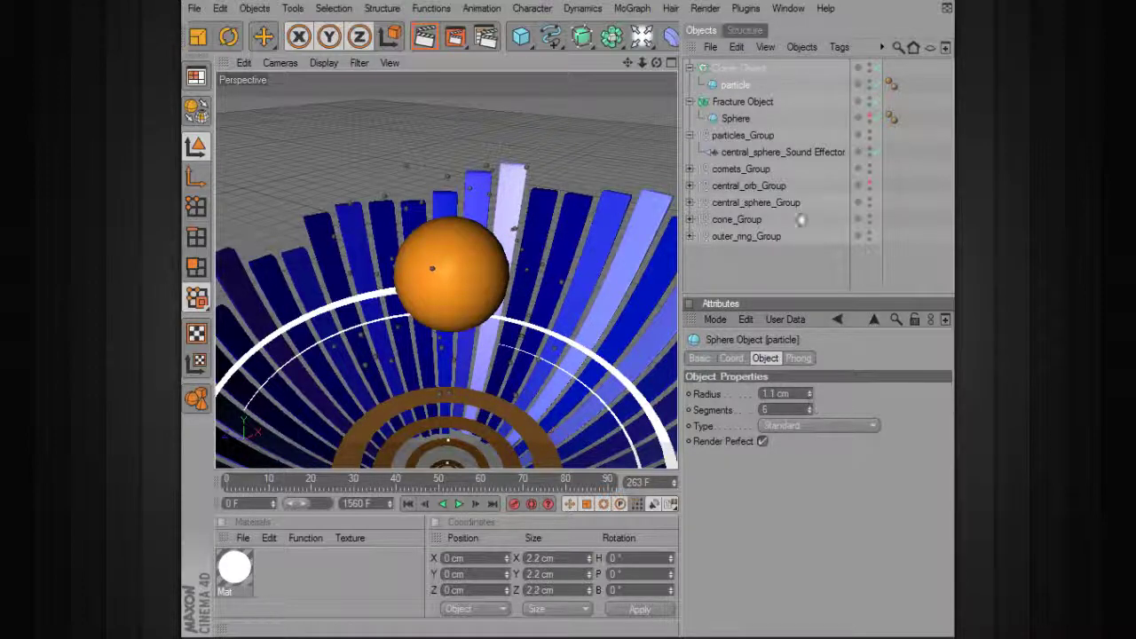
Try a clone count of 300 on the Cloner Object, settle on 400, and deselect the object.
click(738, 69)
click(772, 545)
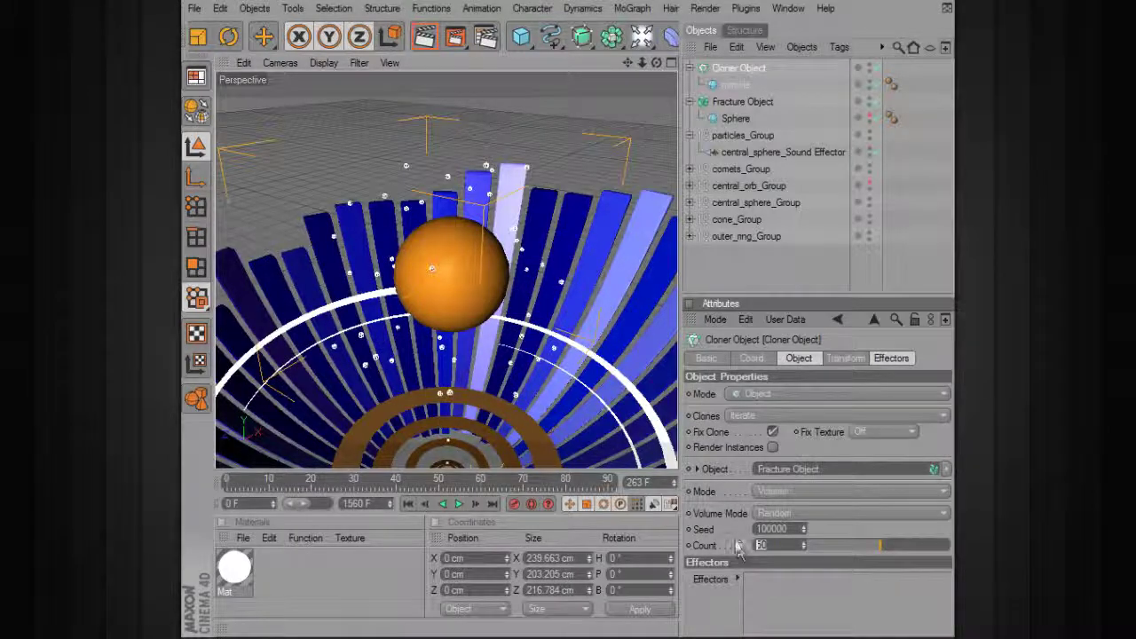
key(Return)
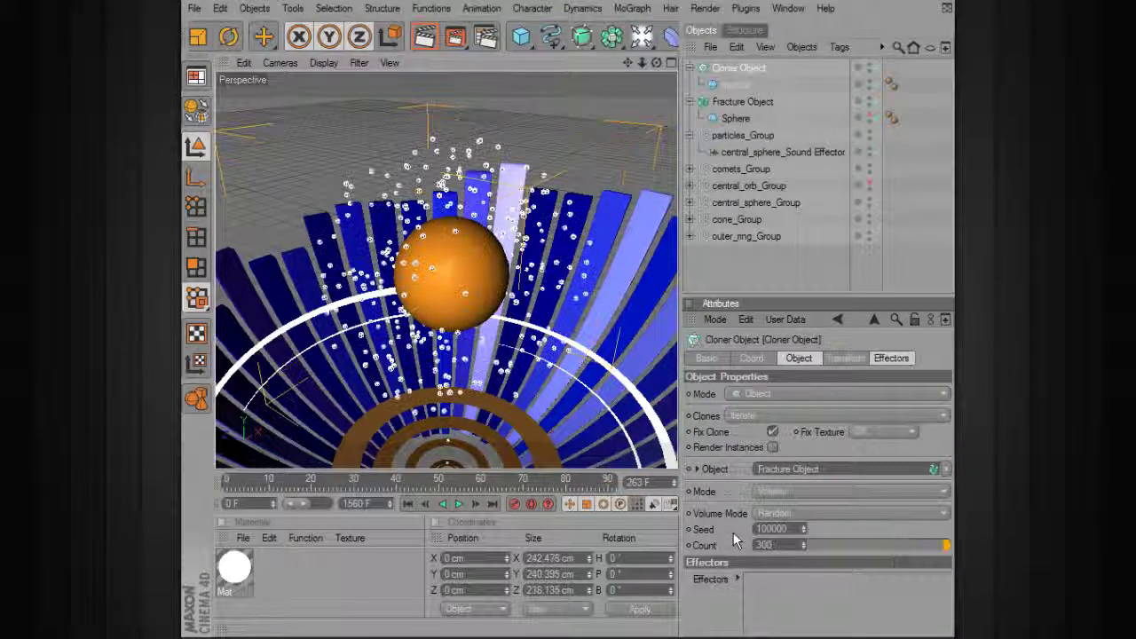
text(400)
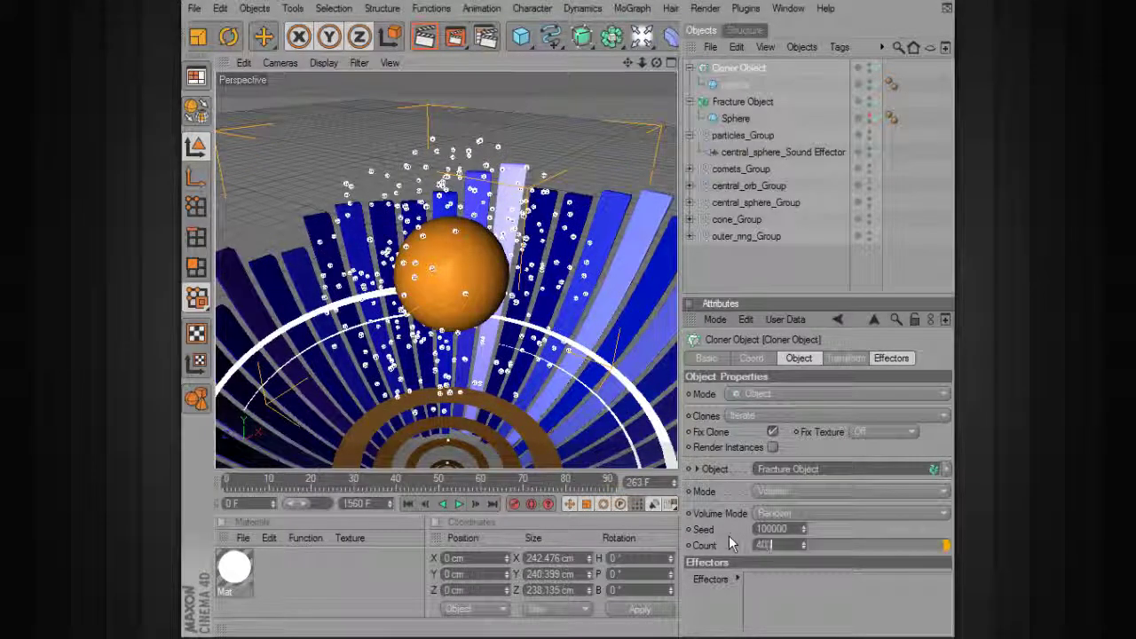
key(Return)
click(626, 109)
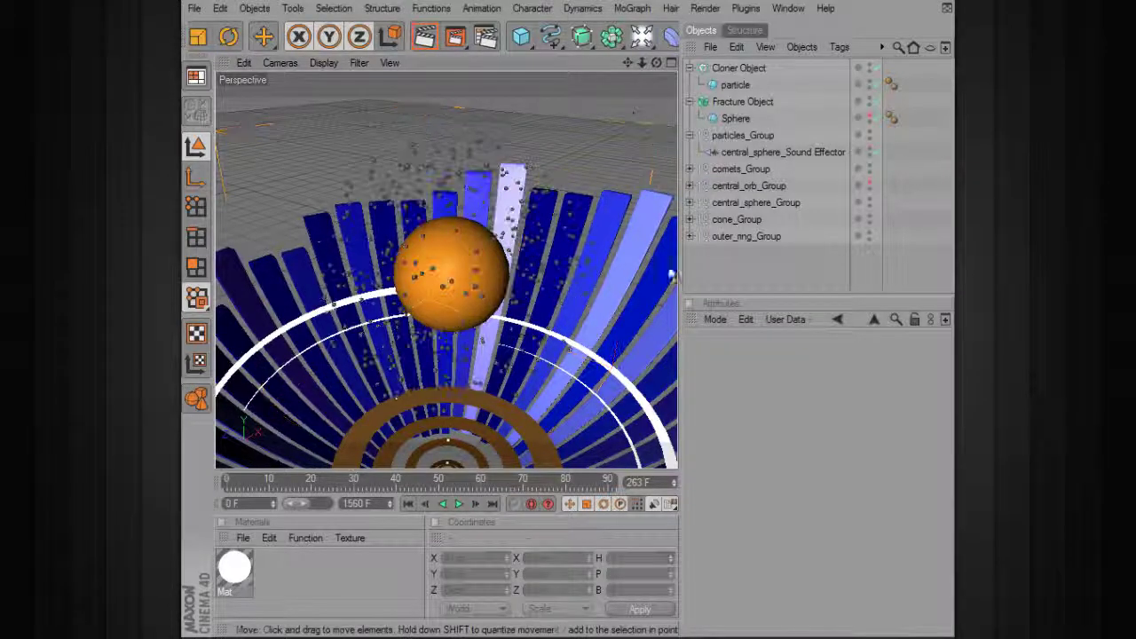
Play the animation and make central_orb_Group visible in the viewport.
click(459, 503)
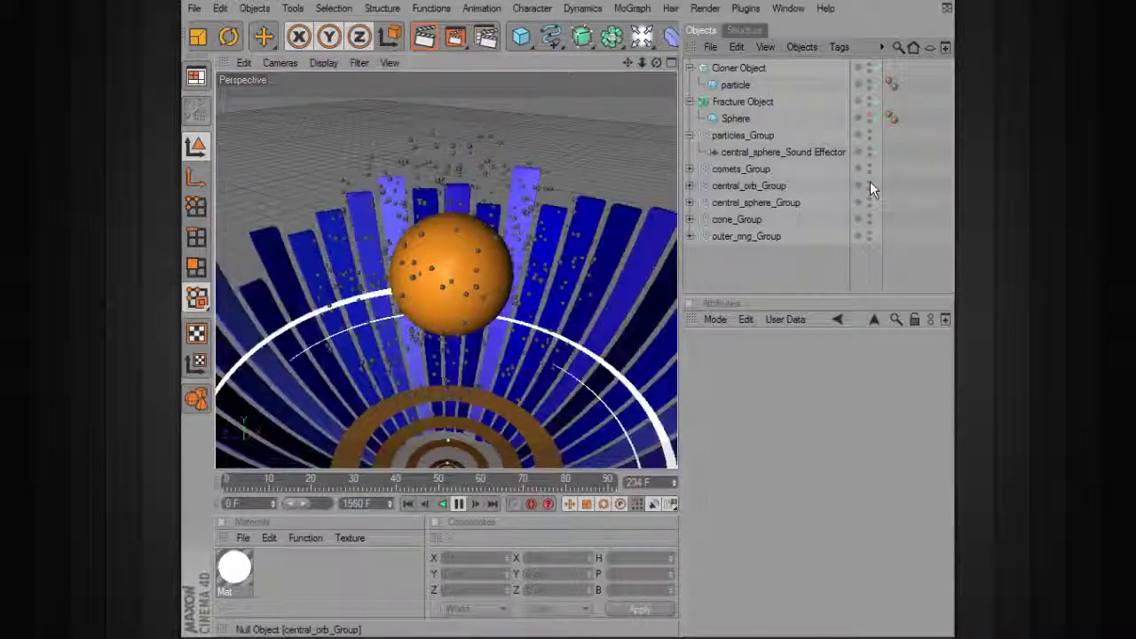
click(870, 182)
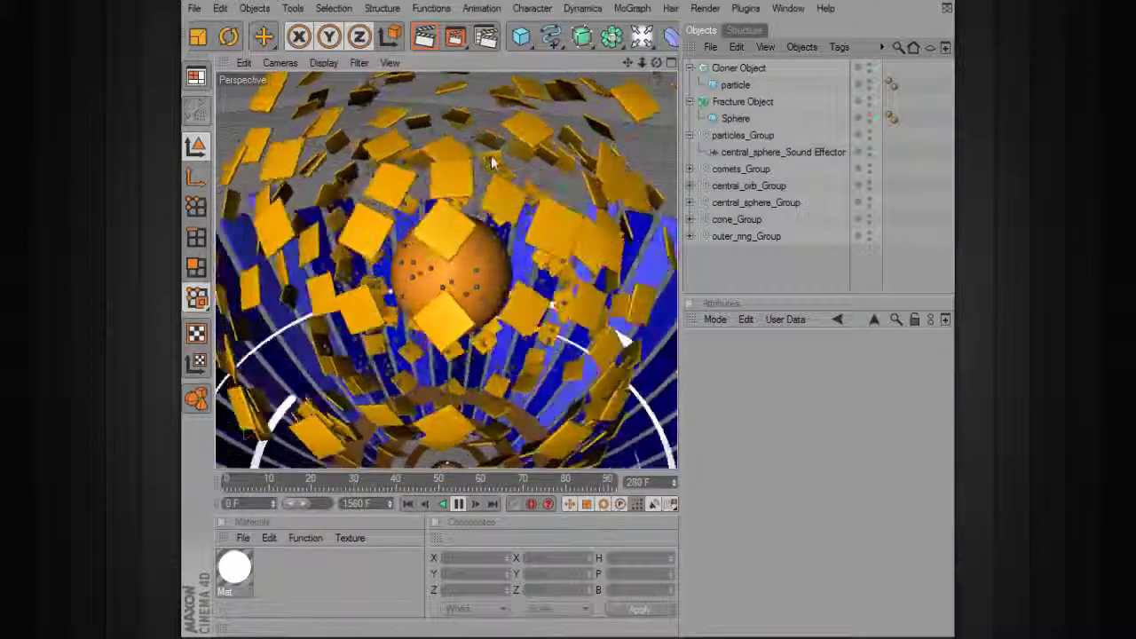
Set the scale parameter of central_sphere_Sound Effector to 1.5 during playback and stop the animation.
click(772, 152)
text(.5)
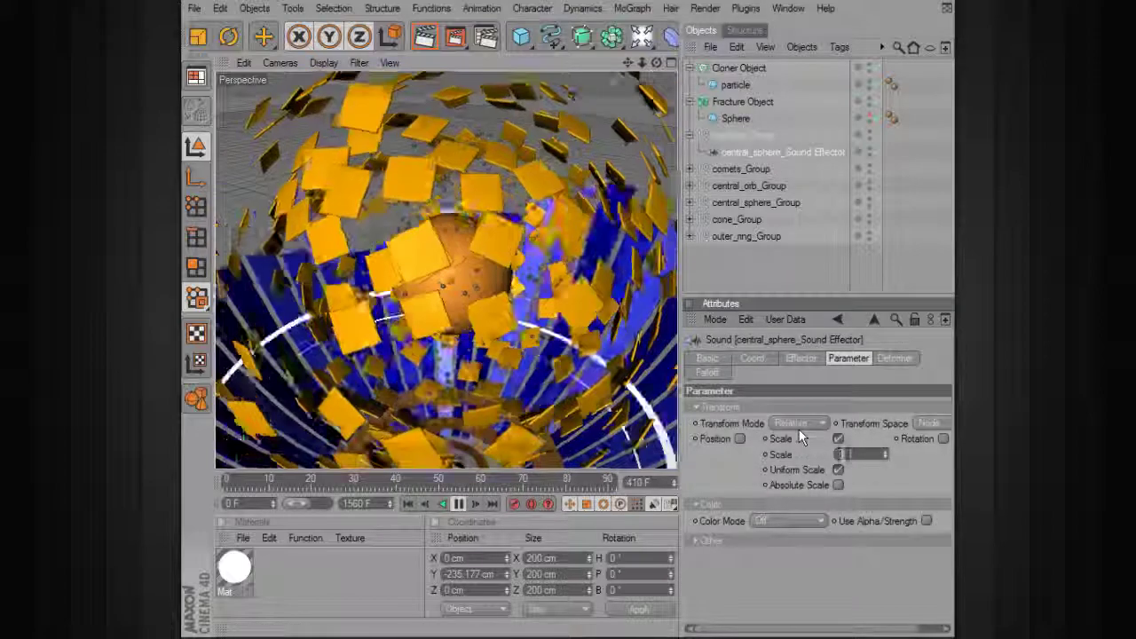
key(Return)
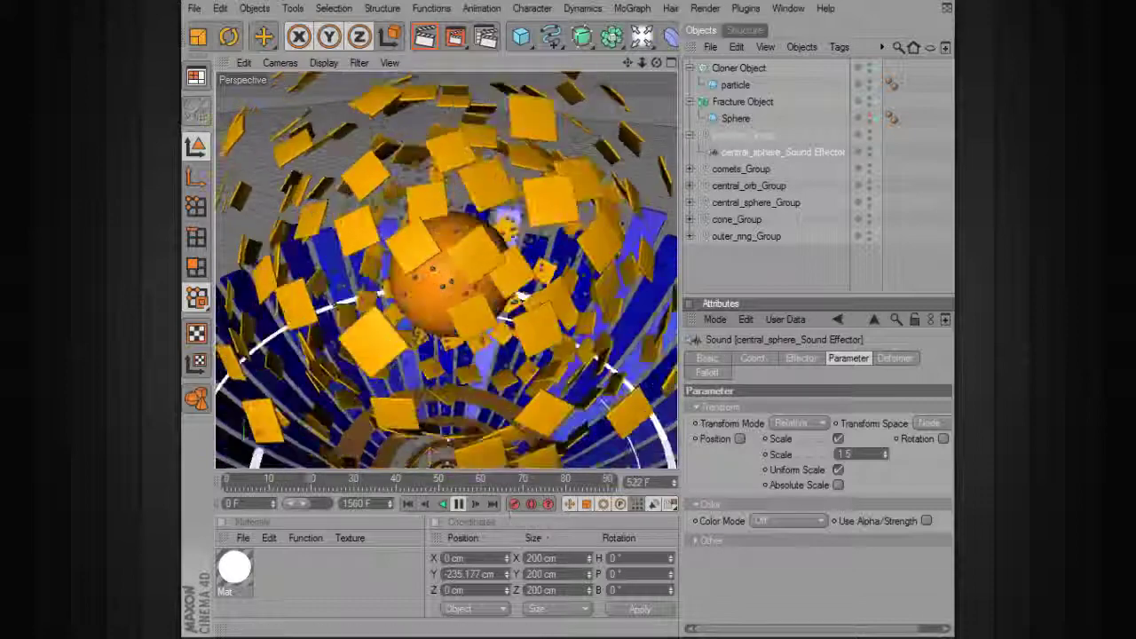
click(458, 503)
Apply the white material Mat to the Cloner Object and preview the animation.
drag(233, 579, 772, 251)
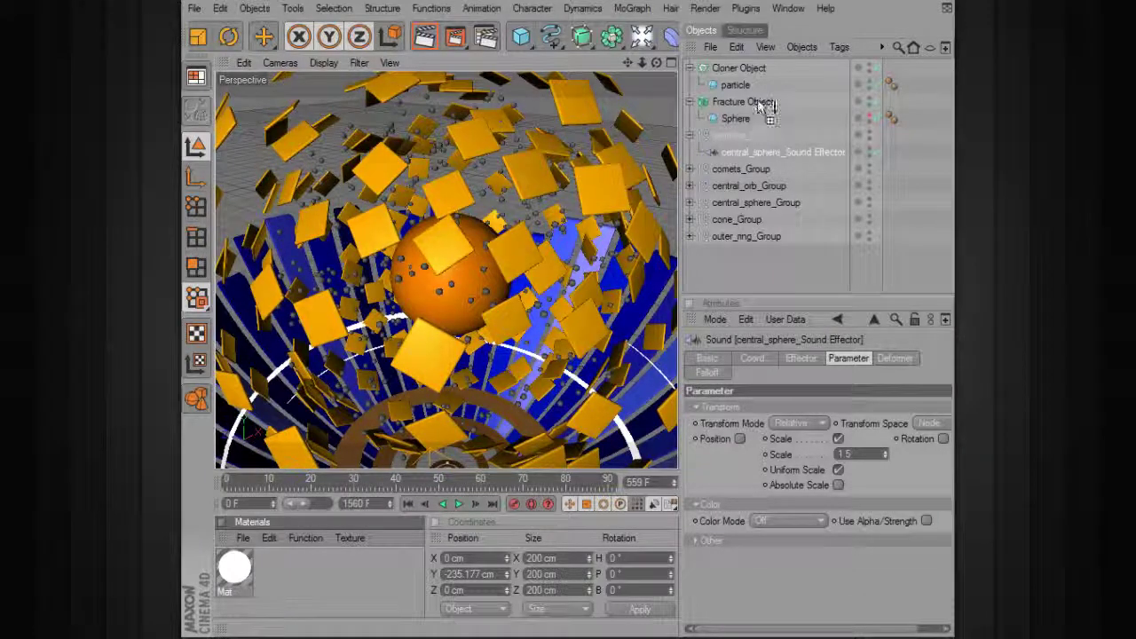
drag(761, 80, 757, 68)
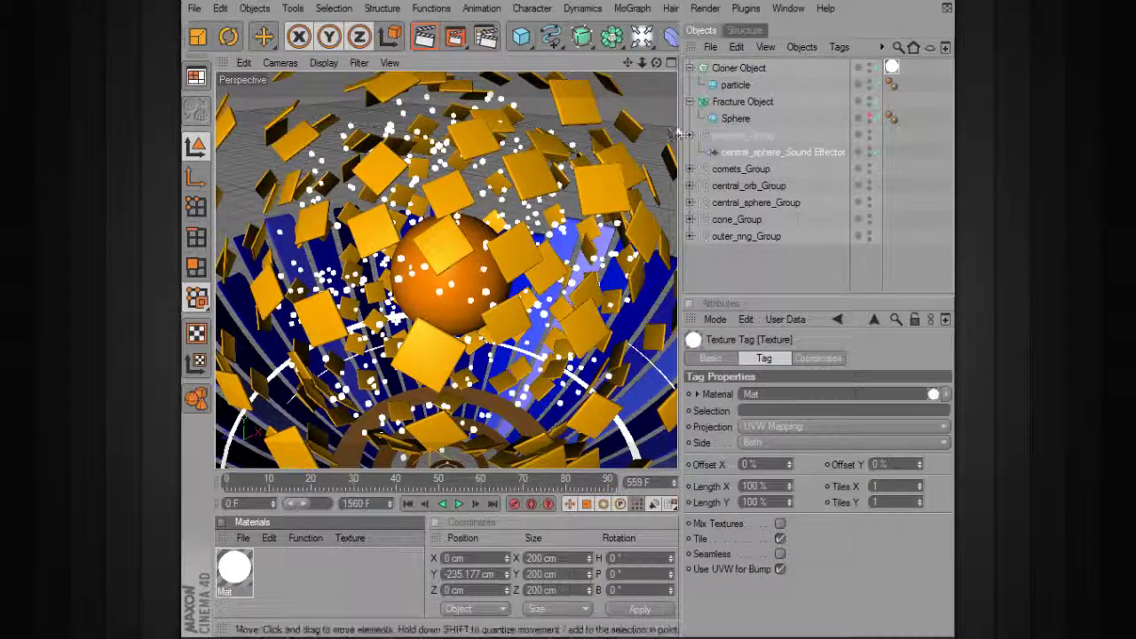
click(456, 505)
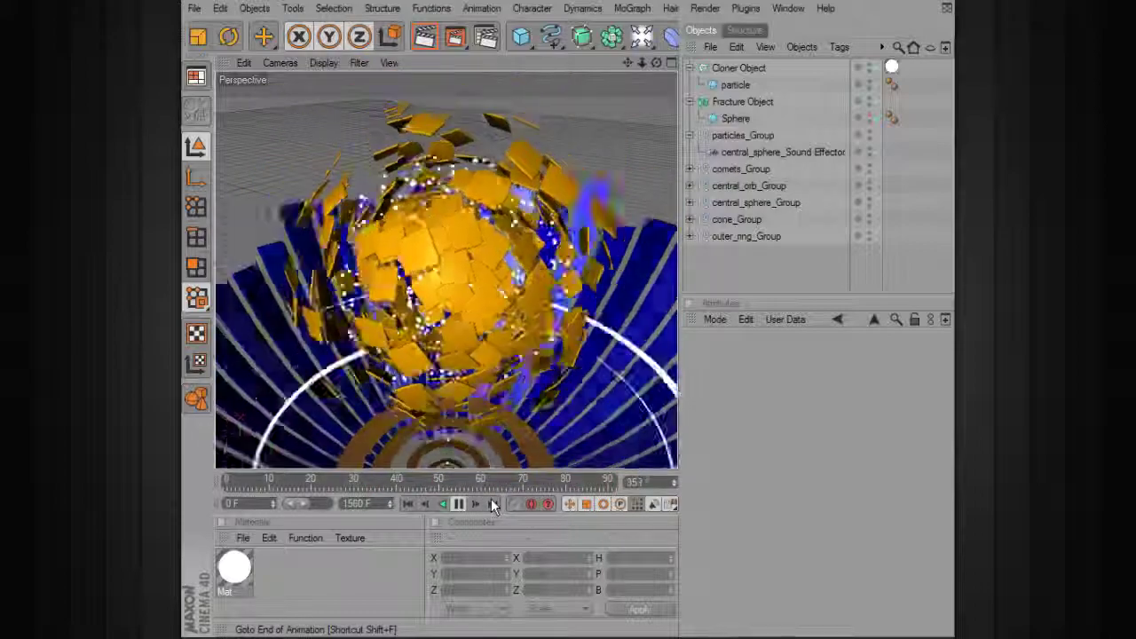
click(458, 504)
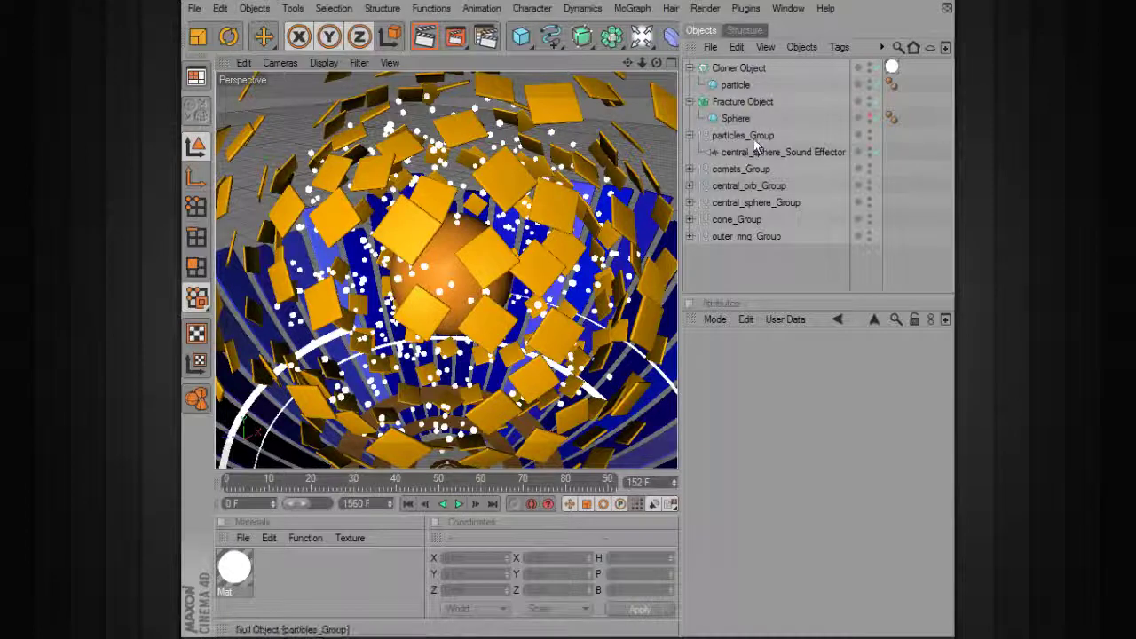
Move the Cloner Object and Fracture Object into particles_Group and clear the selection.
mouse_move(742, 102)
mouse_down()
mouse_move(748, 140)
mouse_move(755, 104)
mouse_up()
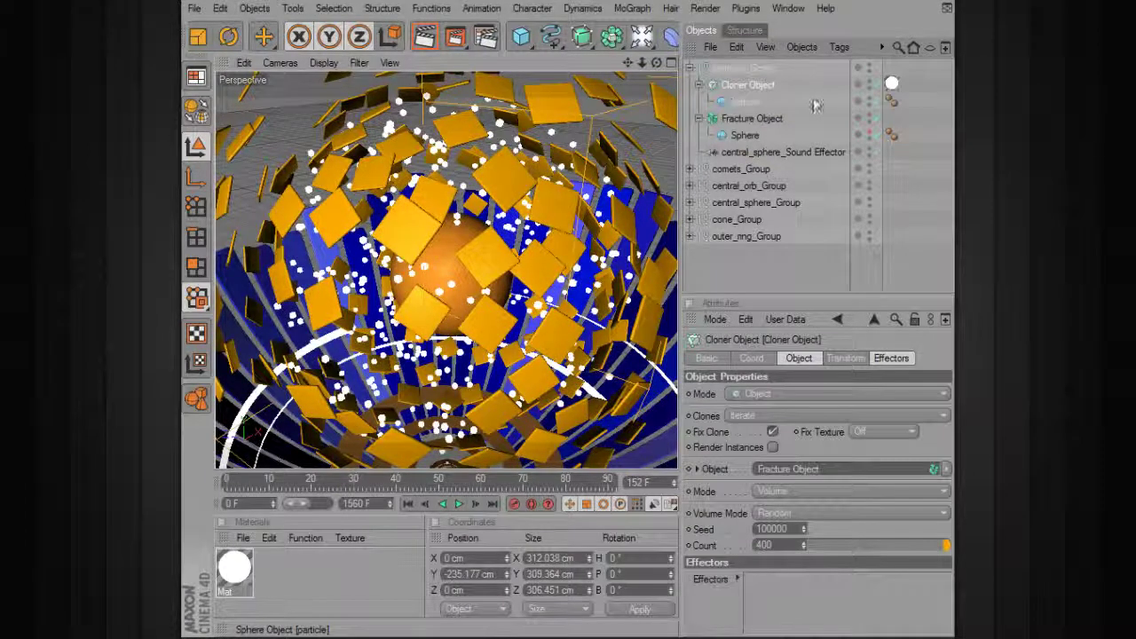
click(654, 142)
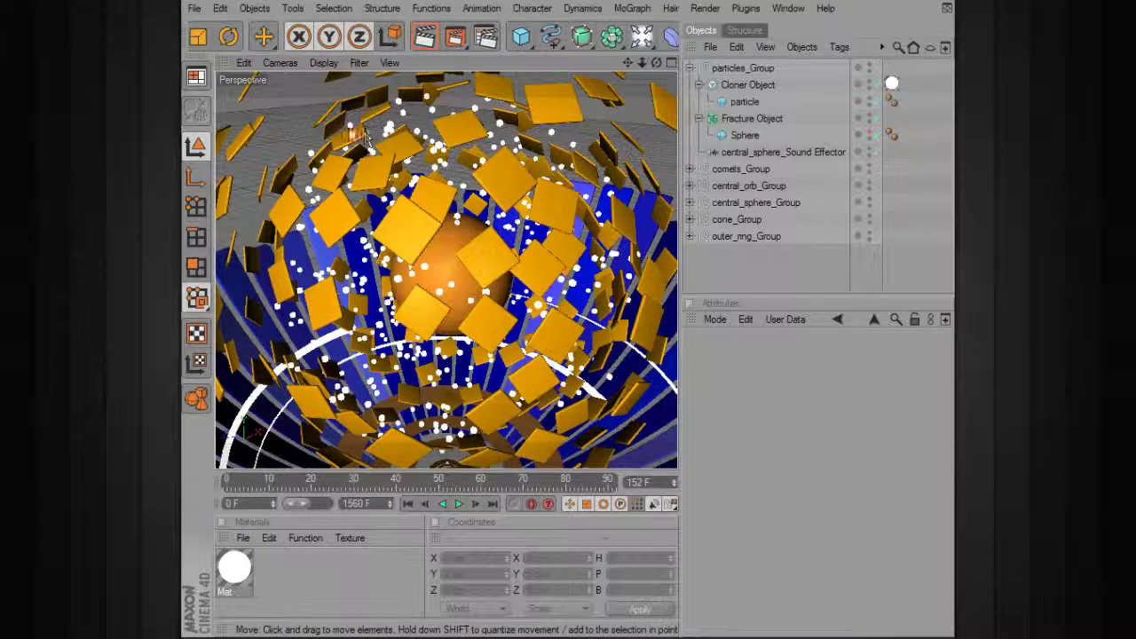
Add a MoGraph Random Effector to the scene.
scroll(366, 140, down, 3)
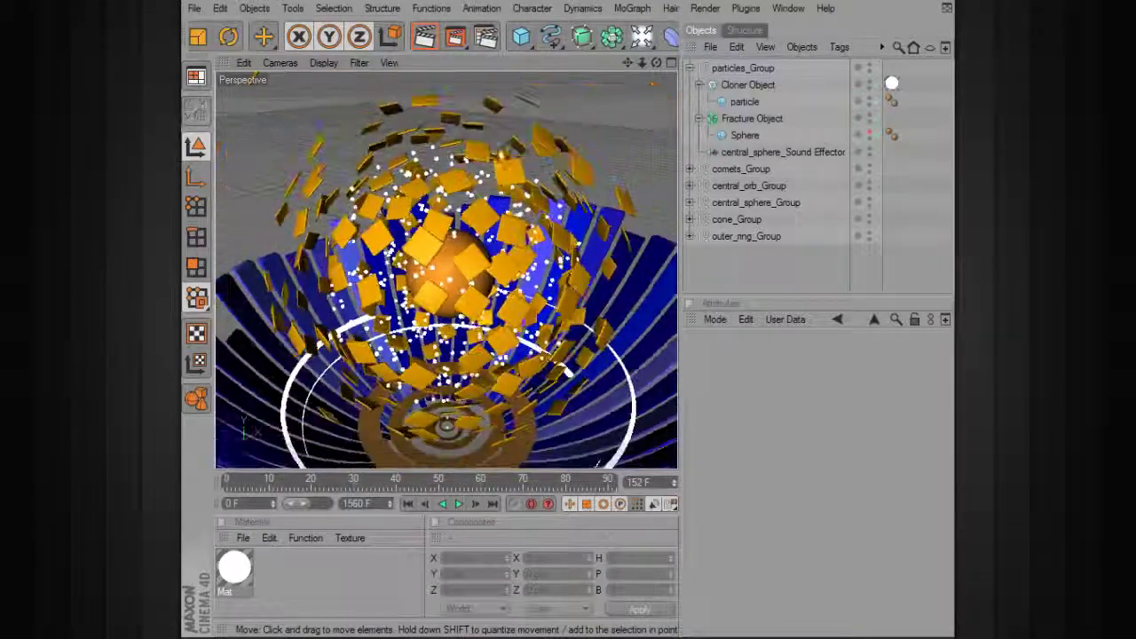
click(633, 9)
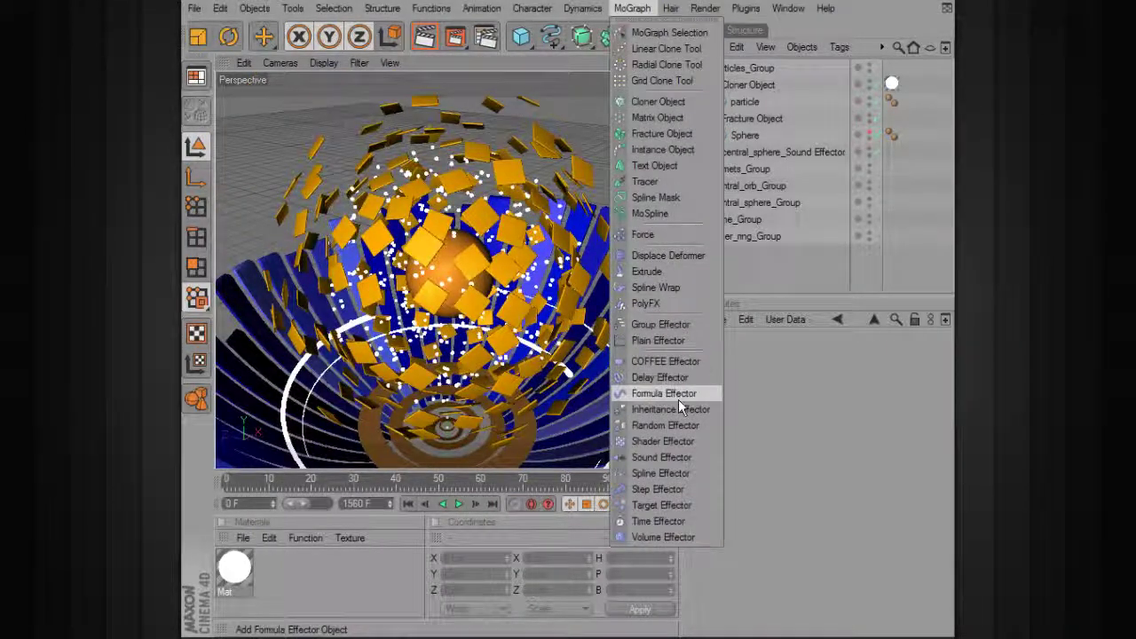
click(679, 424)
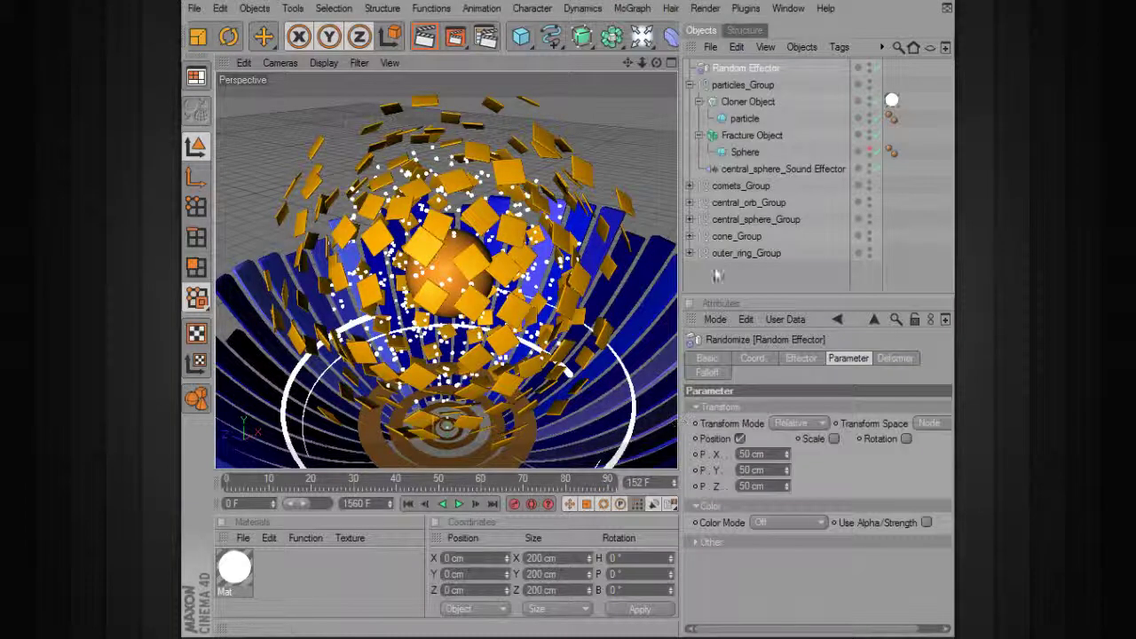
Add the Random Effector to the Cloner Object's effectors list.
click(755, 135)
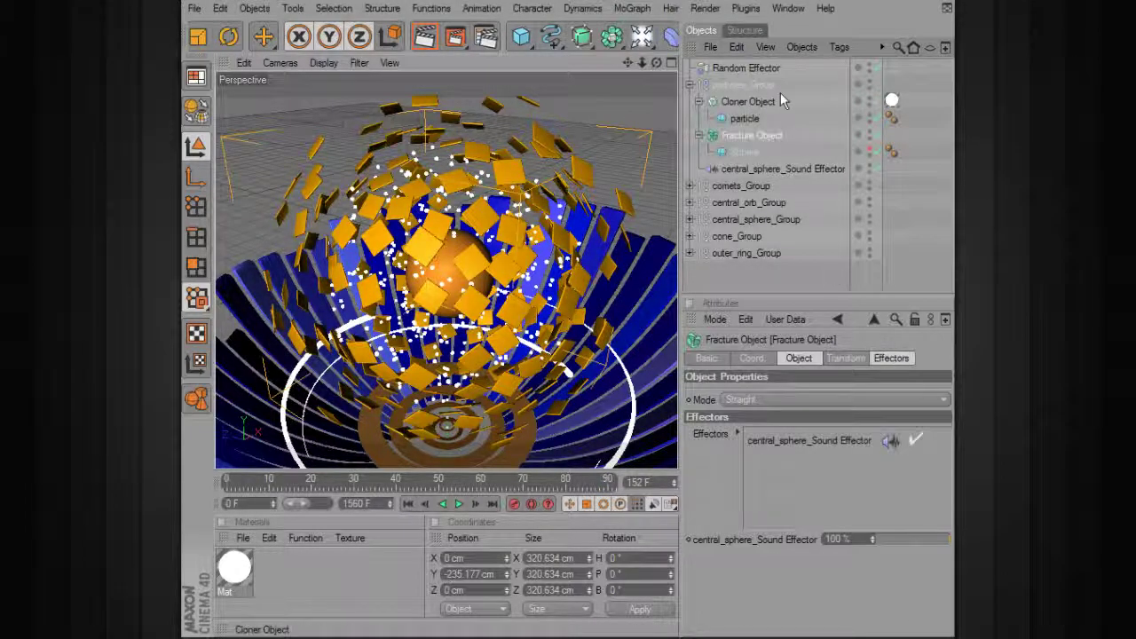
click(769, 102)
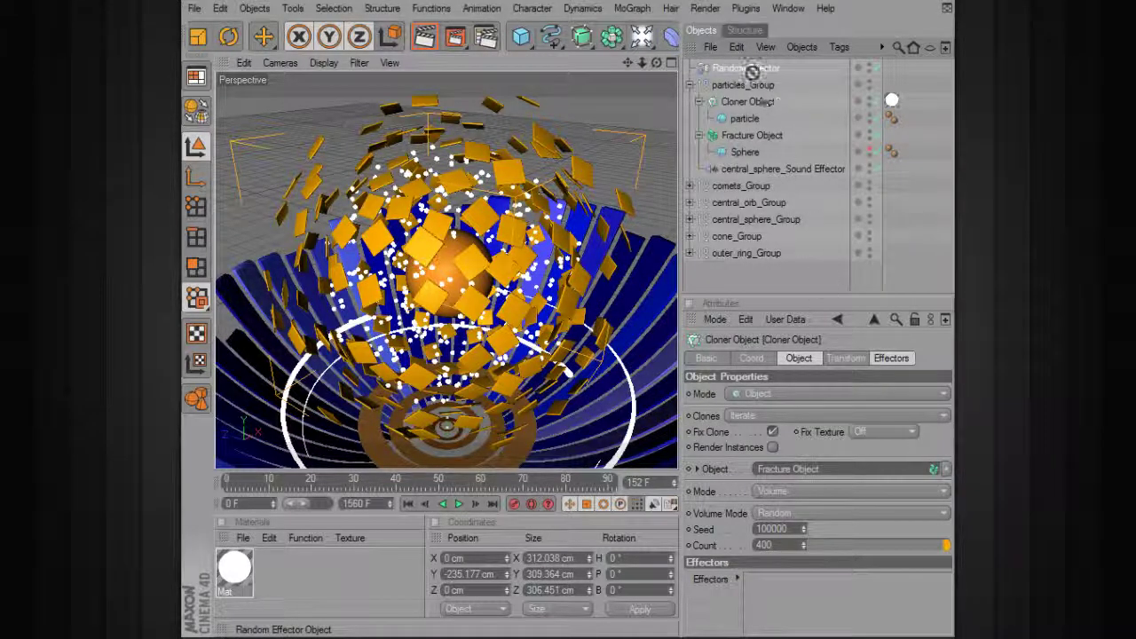
drag(750, 71, 754, 74)
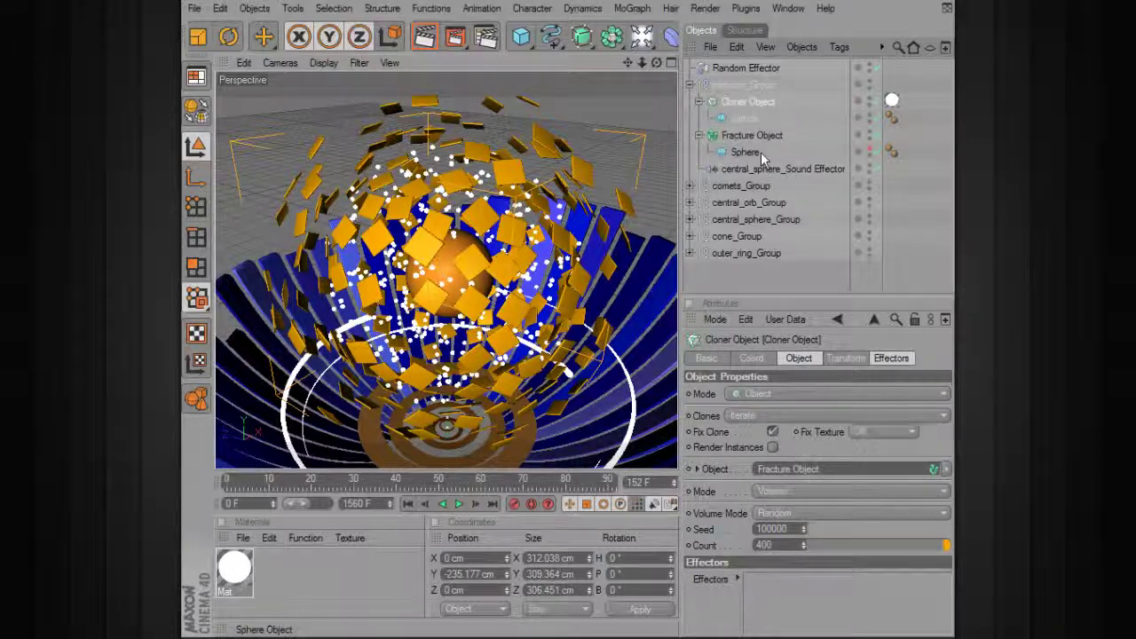
click(894, 357)
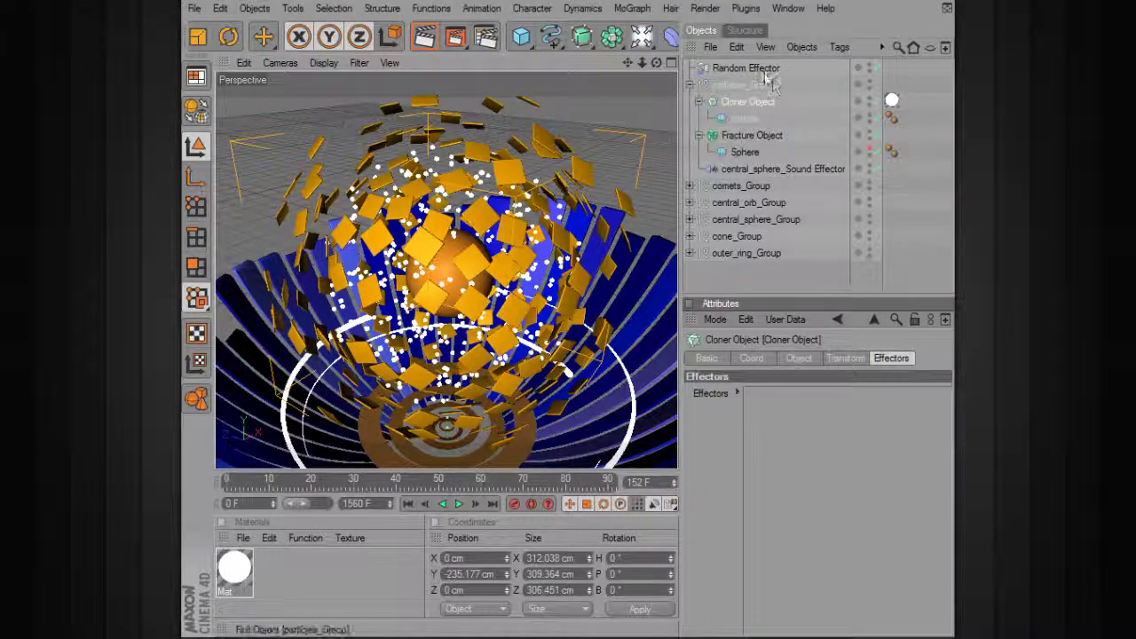
drag(756, 69, 781, 129)
drag(825, 414, 834, 406)
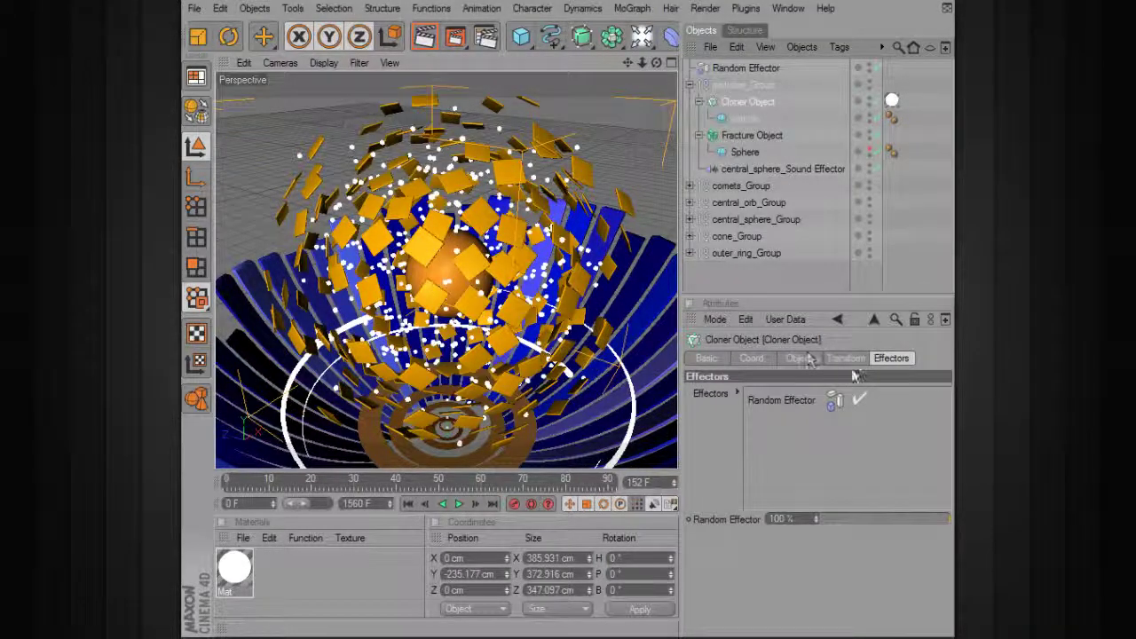
Try random rotation of 1°, 8° and 2° for H, P and B on the Random Effector, and turn rotation off again.
click(743, 68)
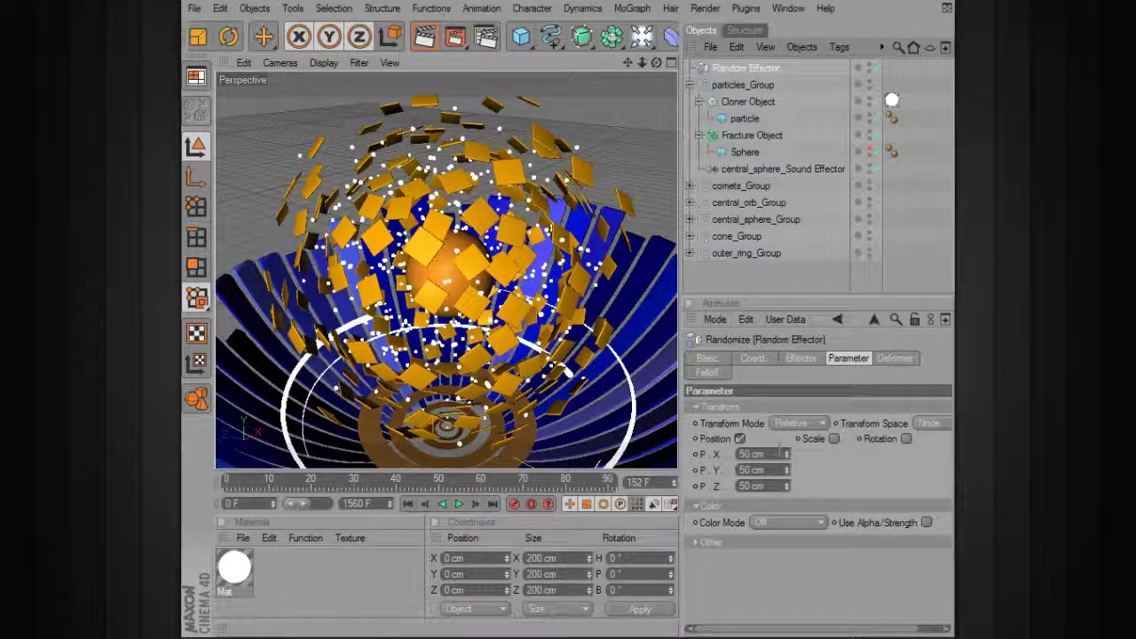
click(906, 438)
drag(756, 630, 792, 629)
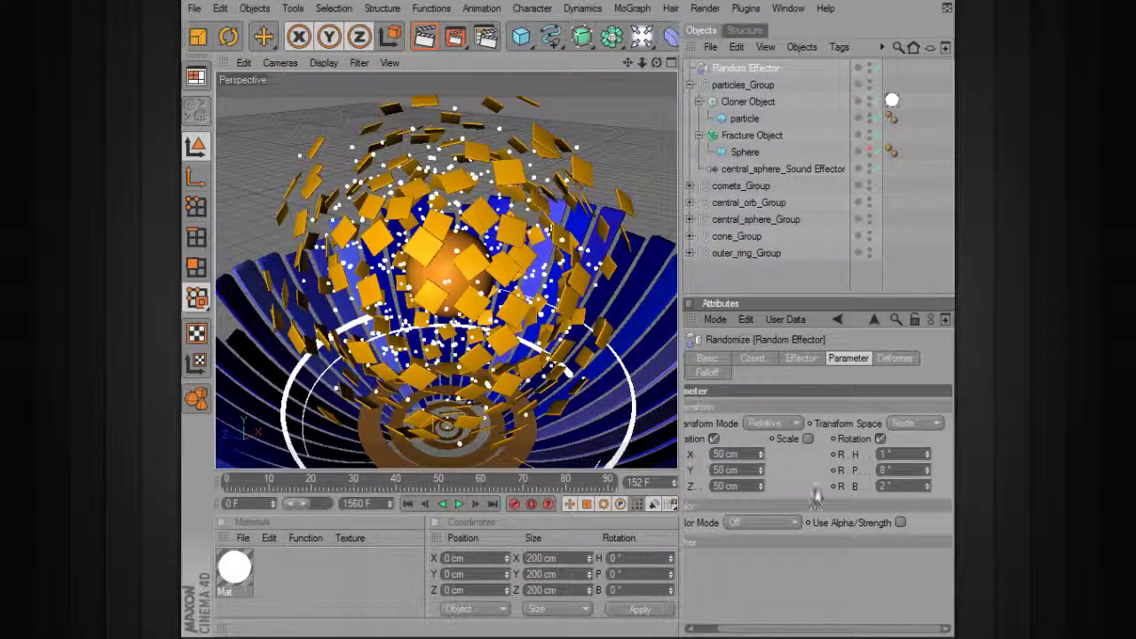
click(879, 439)
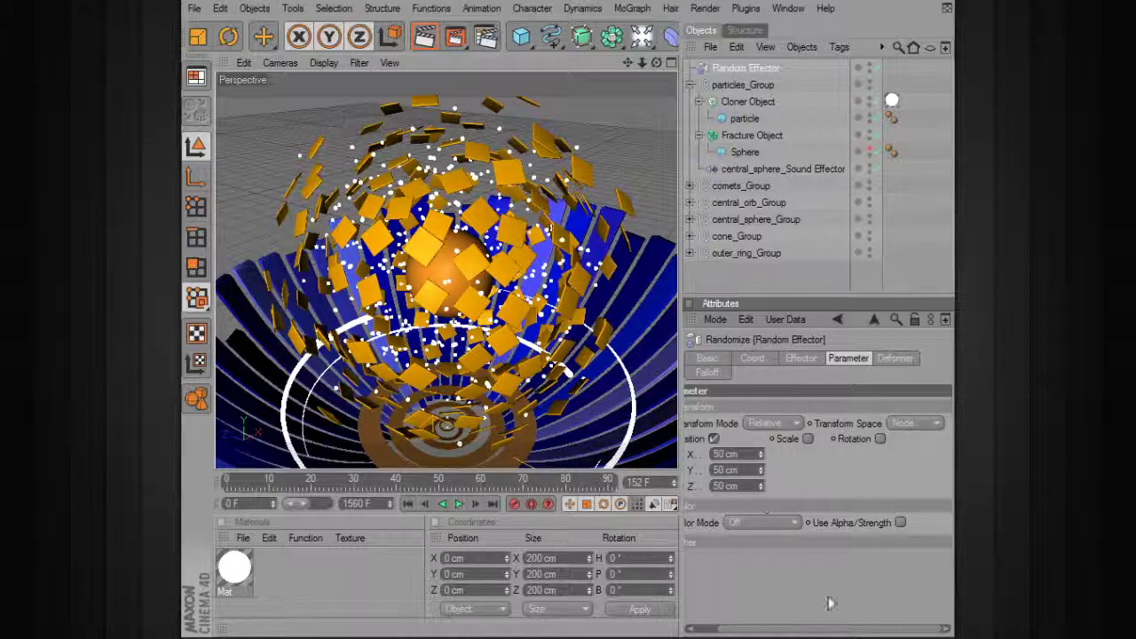
Try an X position of 100 cm on the Random Effector and reset it to 50 cm.
drag(828, 632, 801, 632)
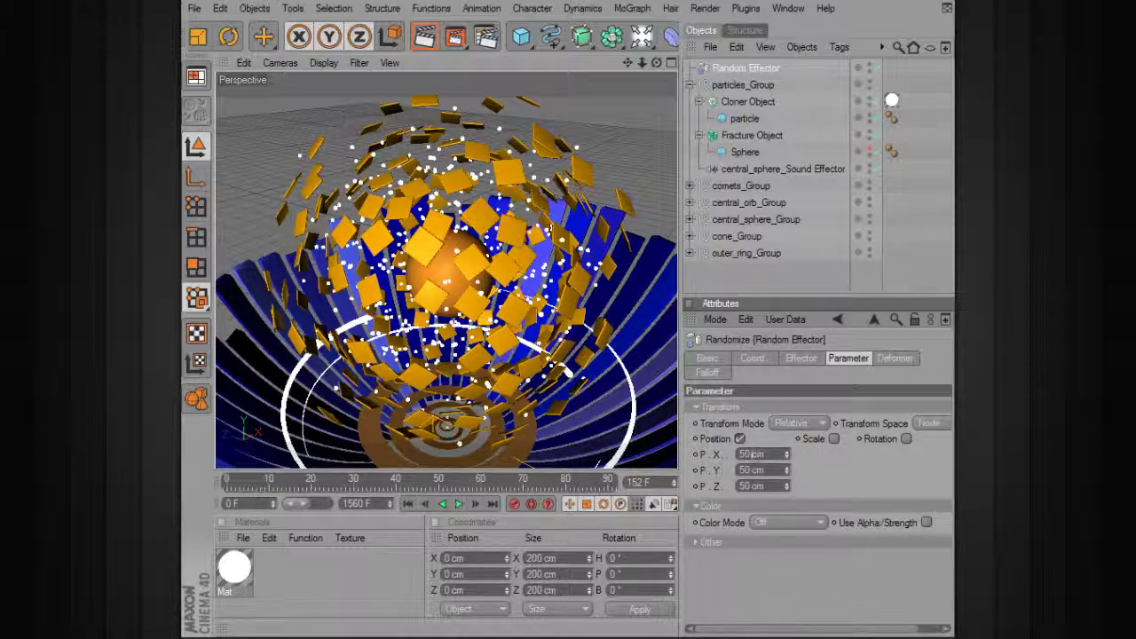
key(Return)
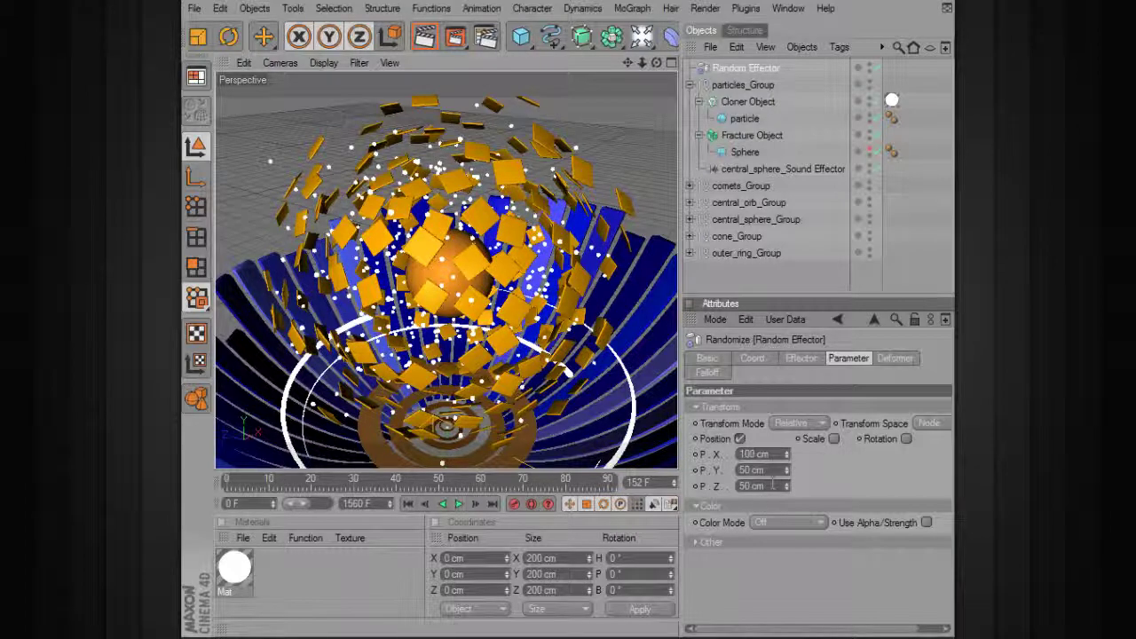
right_click(786, 457)
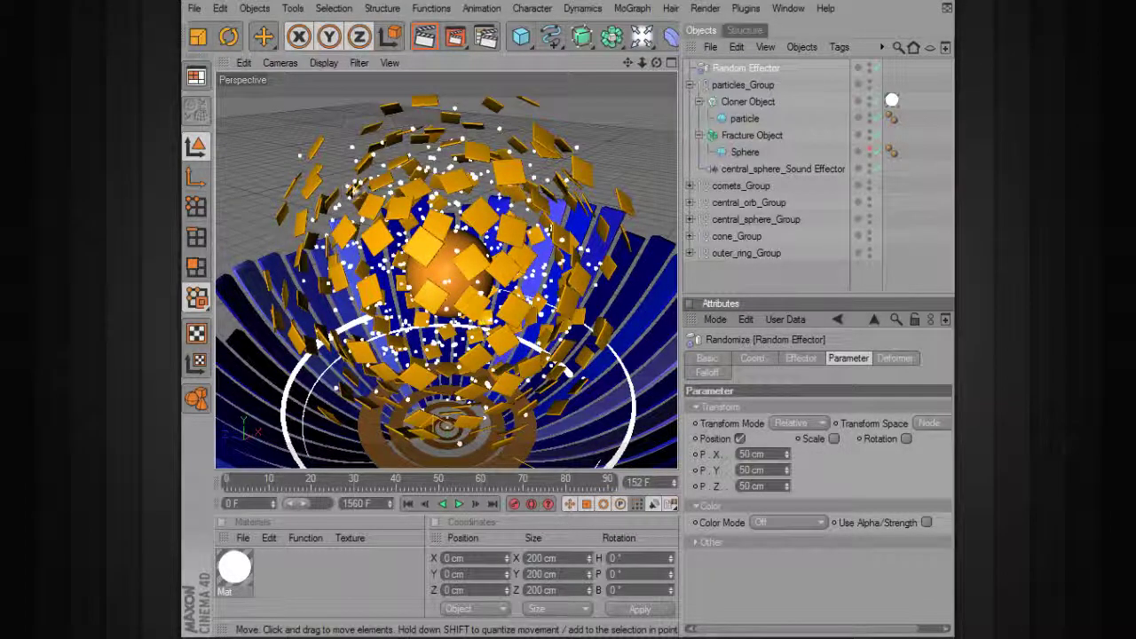
Set the Random Effector's random mode to Noise and deselect the effector.
click(790, 360)
click(819, 463)
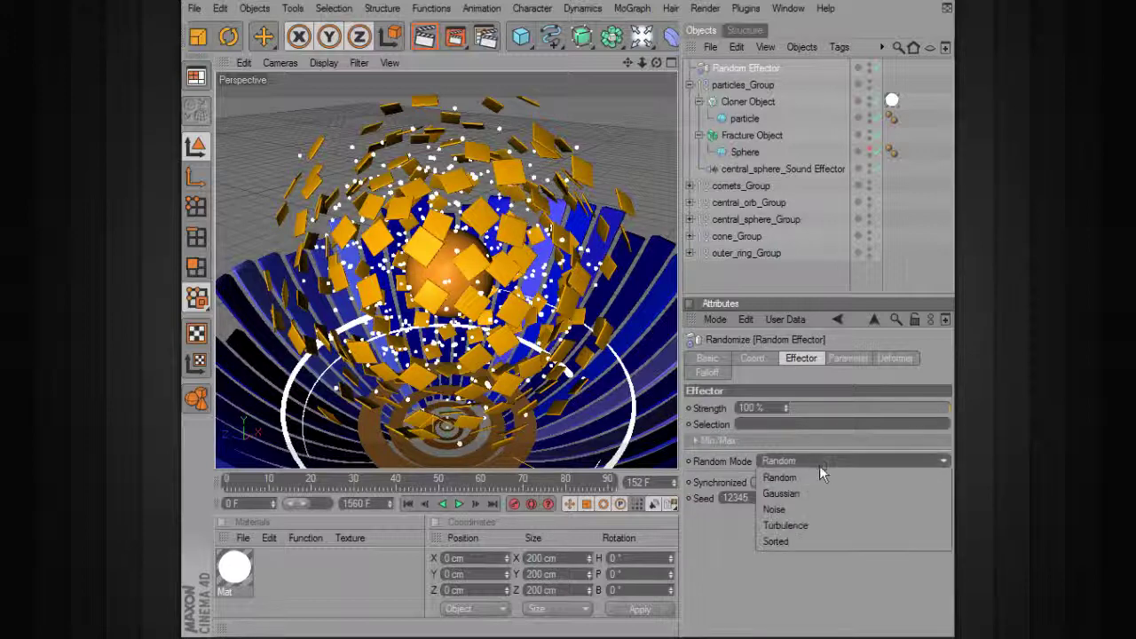
click(801, 511)
click(592, 442)
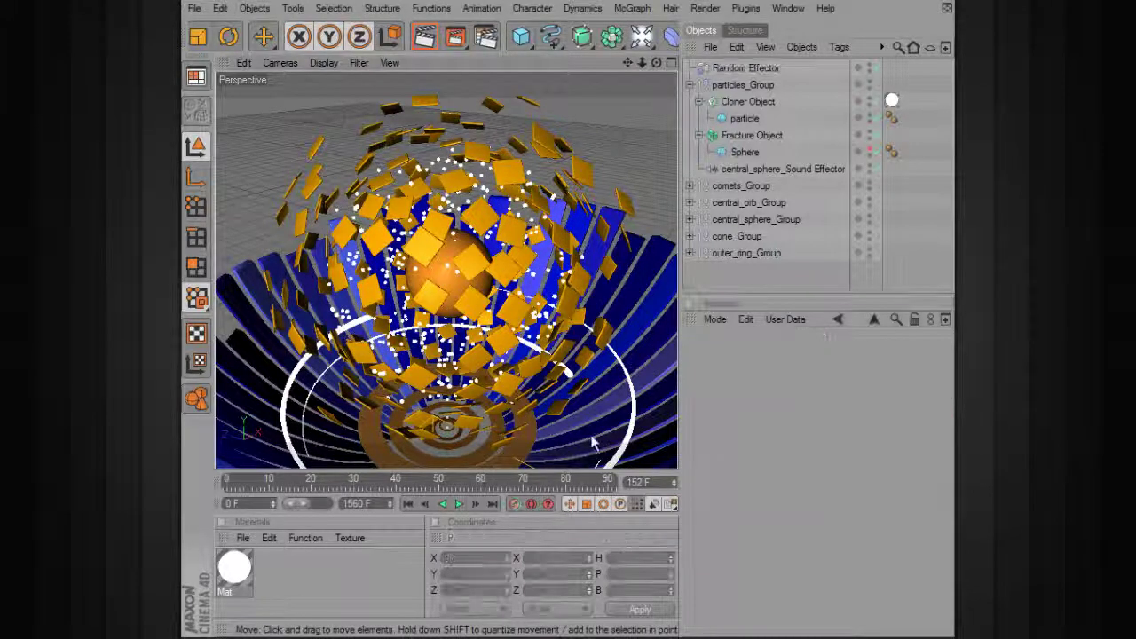
Play the animation from the start, extend the timeline's preview range to all 1560 frames, and return to frame 0.
click(408, 504)
click(459, 504)
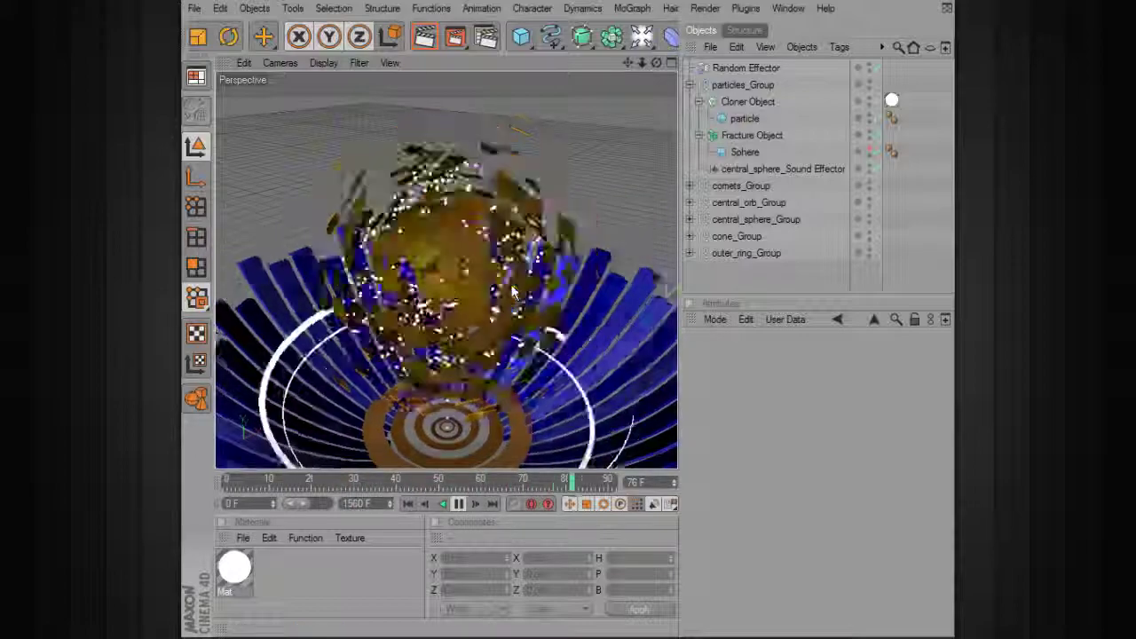
click(456, 502)
drag(305, 502, 342, 503)
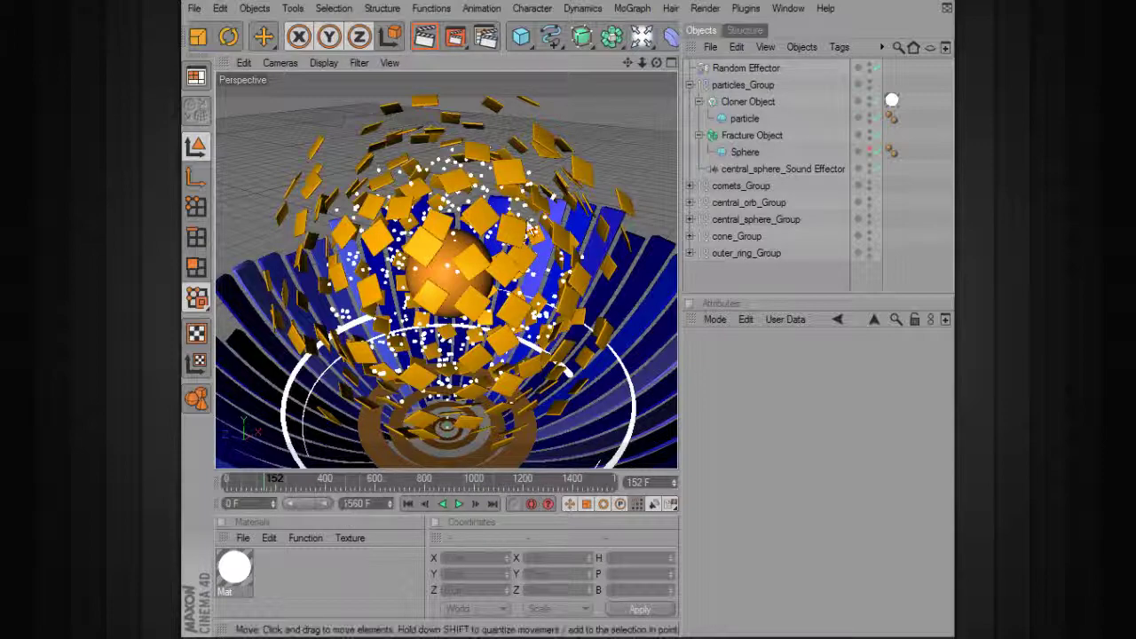
click(459, 504)
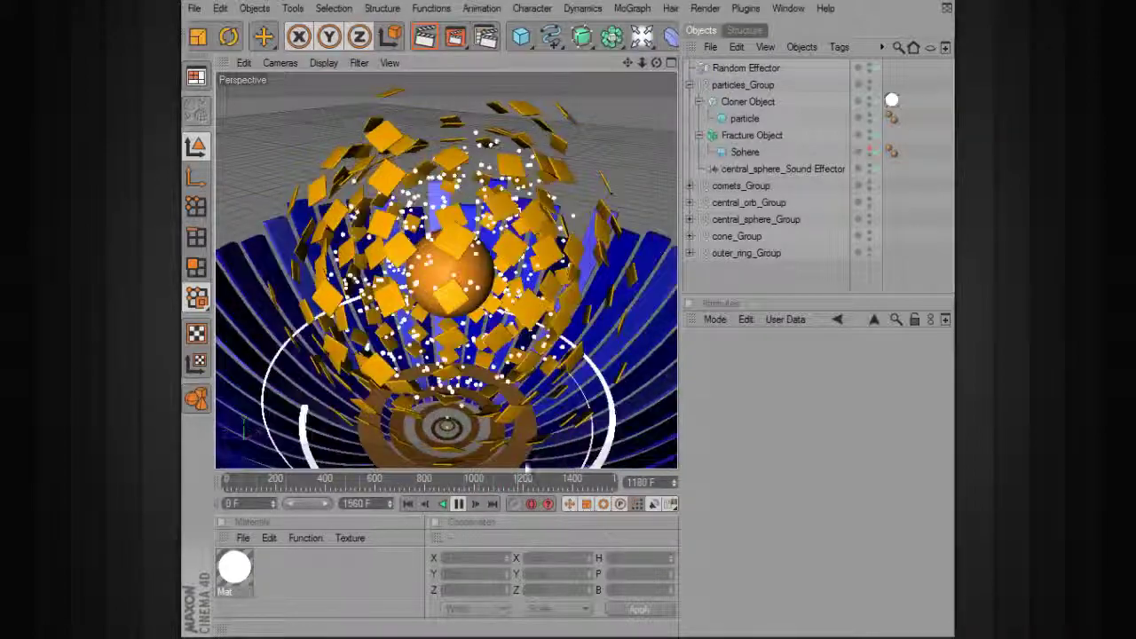
click(458, 504)
key(shift+f)
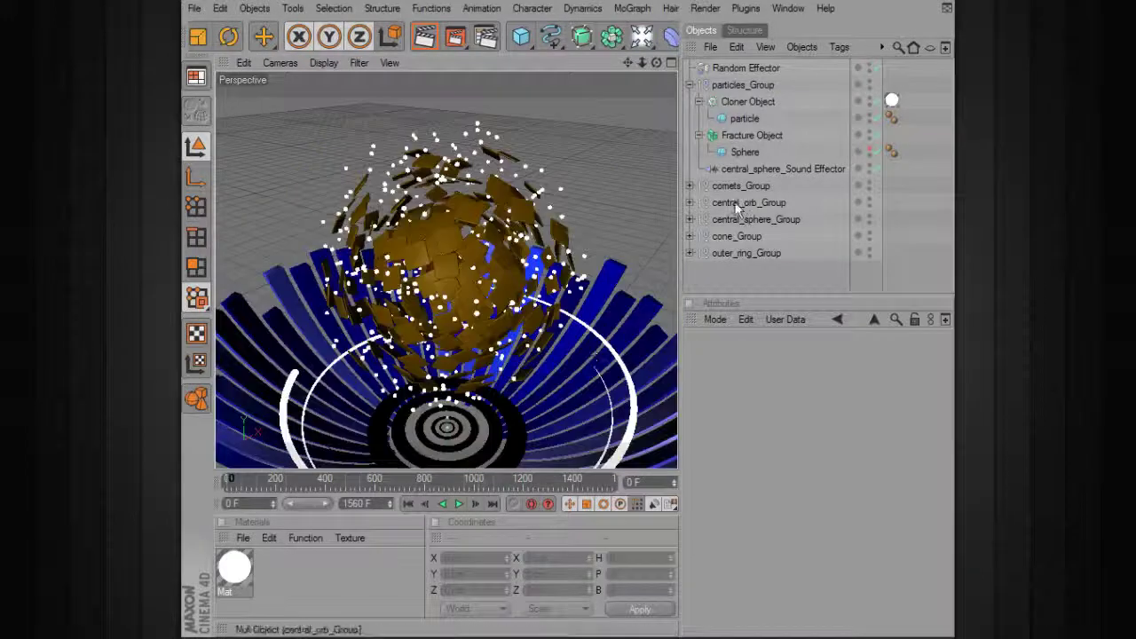
Add a MoGraph Sound Effector and load the music bed 062010 WAV as its sound file, declining to replace the copy in the document path.
click(632, 9)
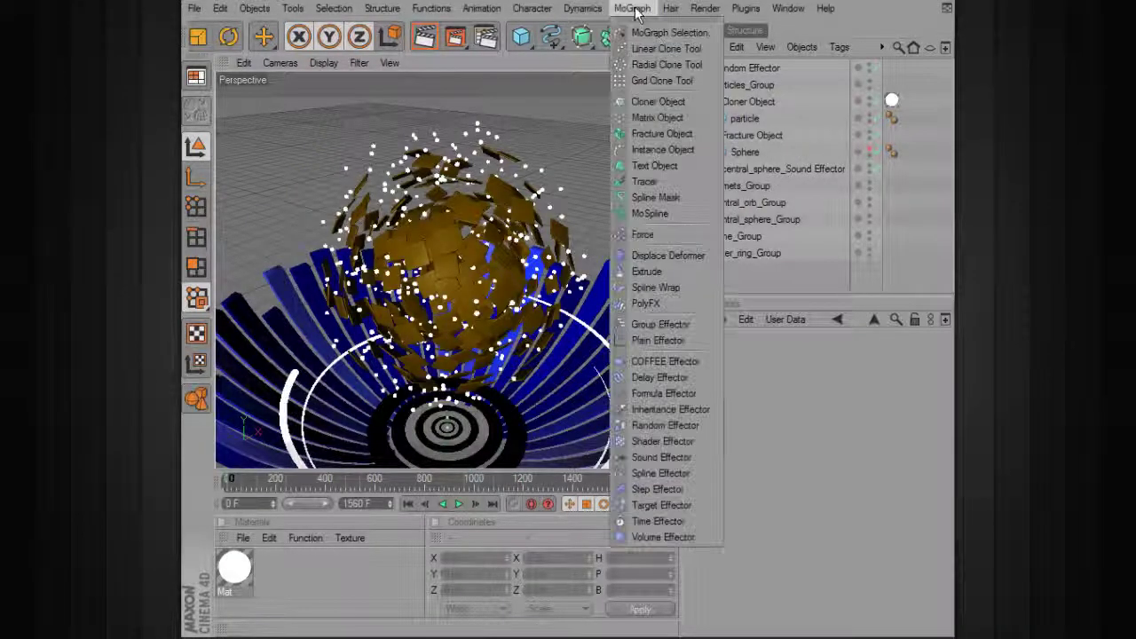
click(675, 457)
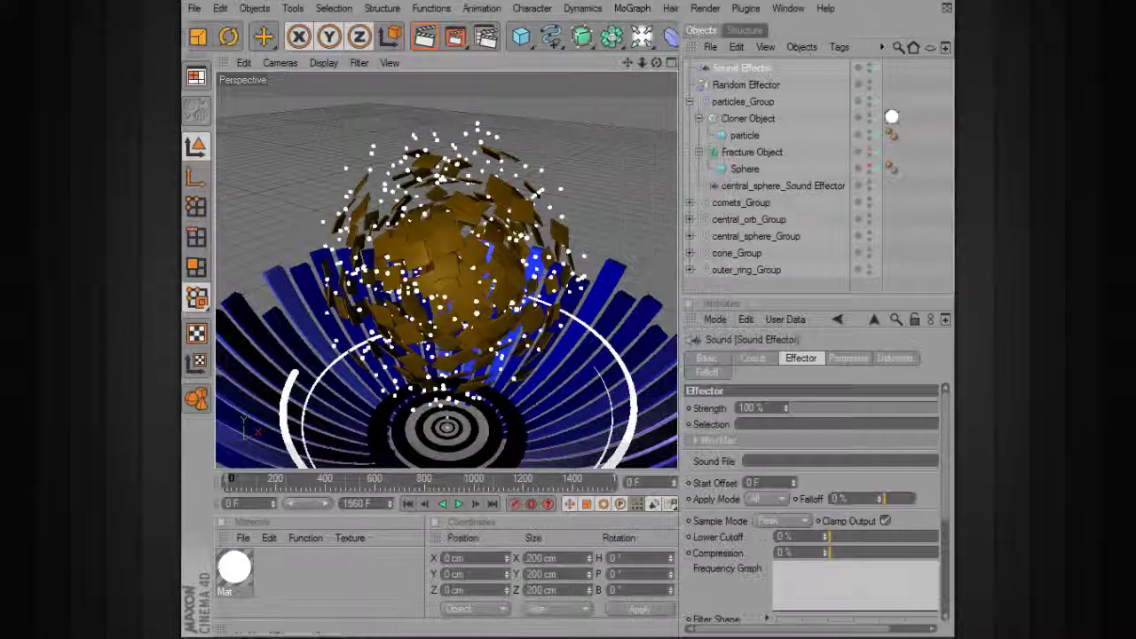
drag(795, 627, 883, 617)
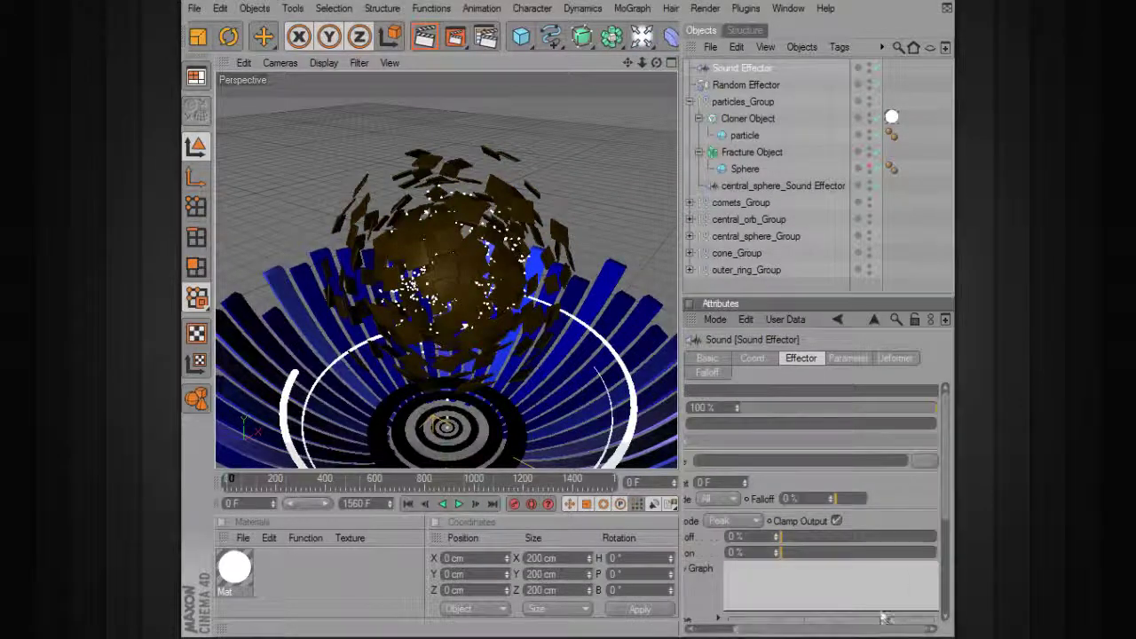
click(927, 462)
double_click(480, 209)
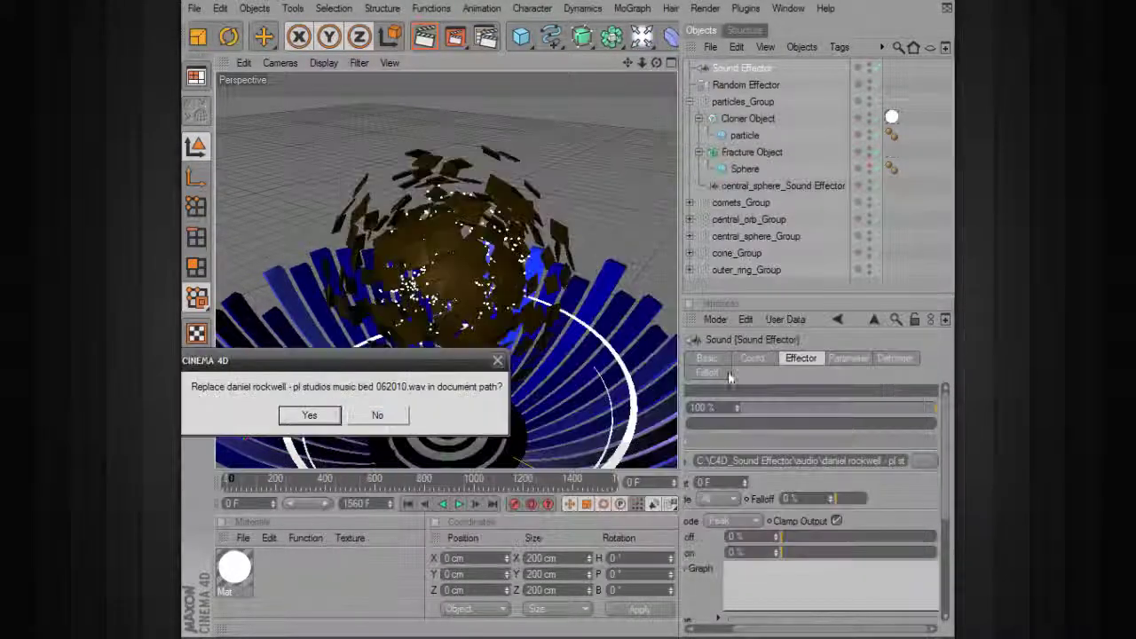
click(364, 419)
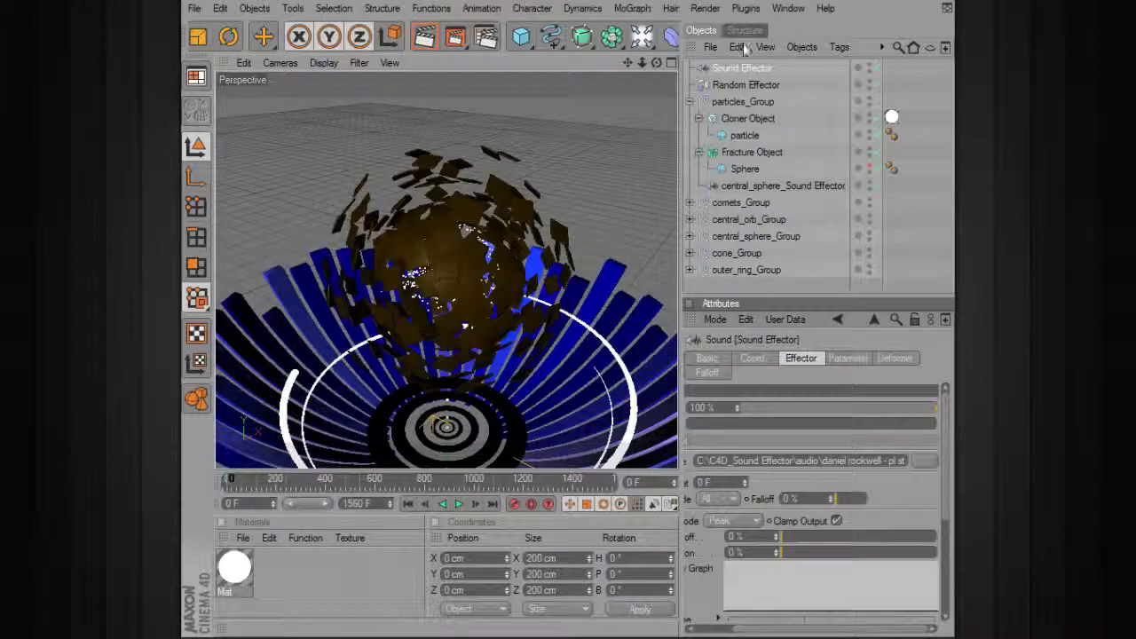
Add the new Sound Effector to the particle Cloner Object's effectors list.
click(748, 118)
click(894, 358)
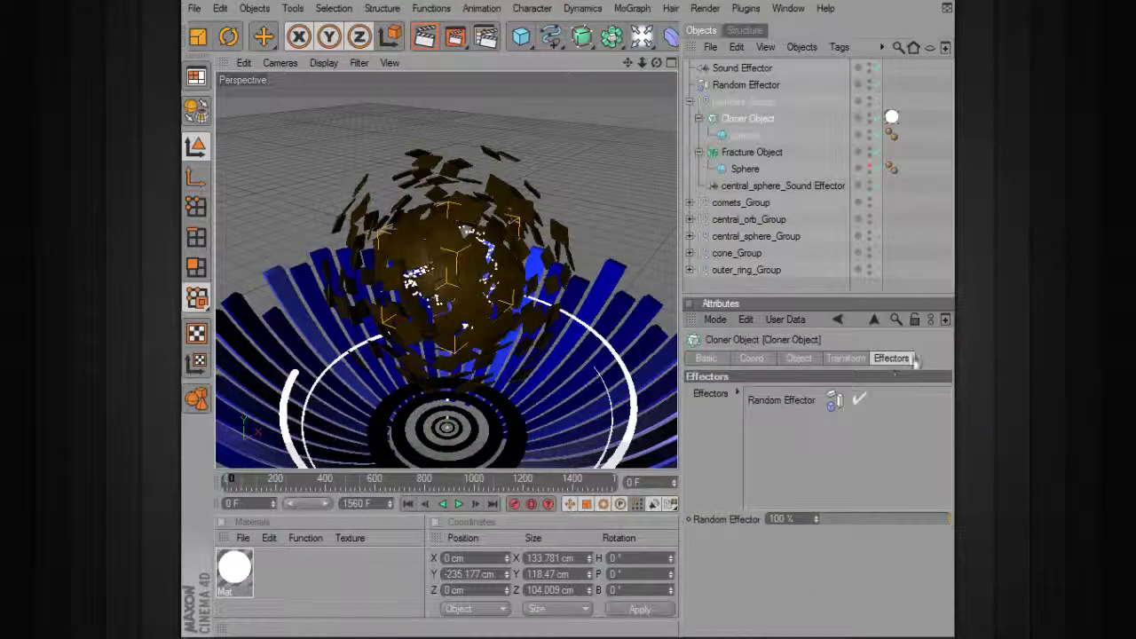
drag(741, 69, 758, 307)
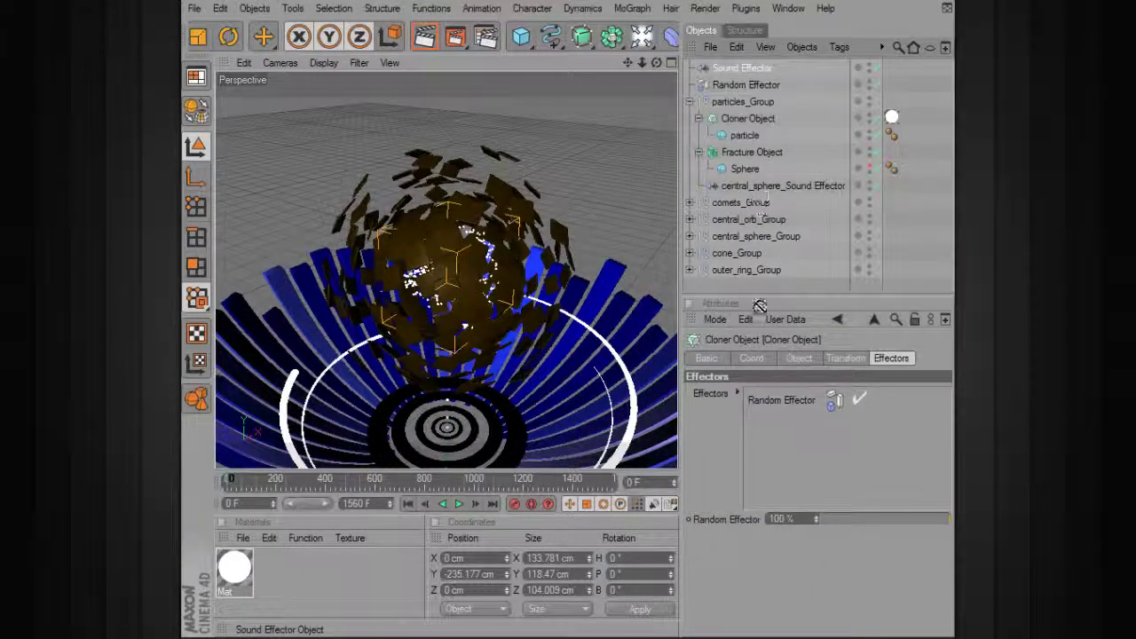
drag(762, 414, 763, 417)
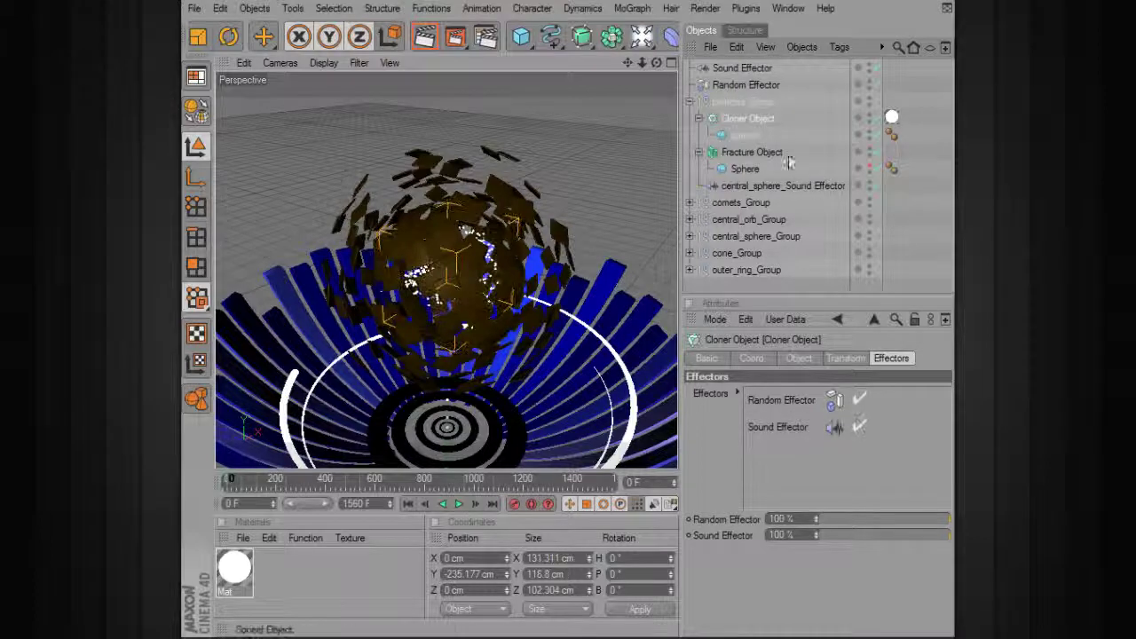
Set the Sound Effector's position to 20 cm on X and 20 cm on Z, and play the animation to check it.
click(753, 68)
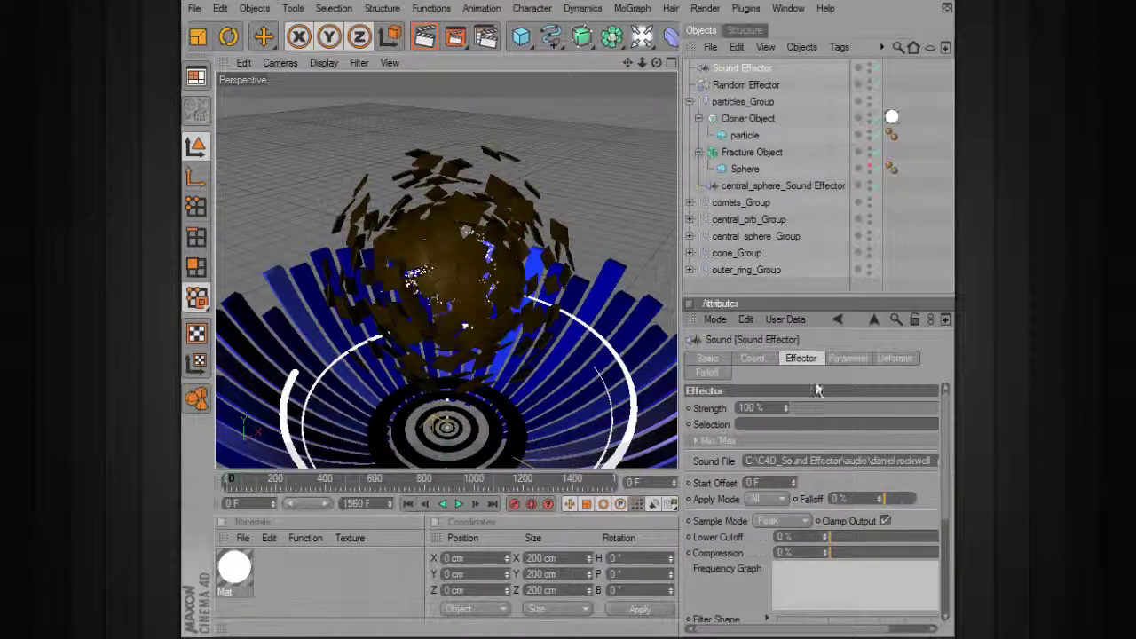
click(843, 360)
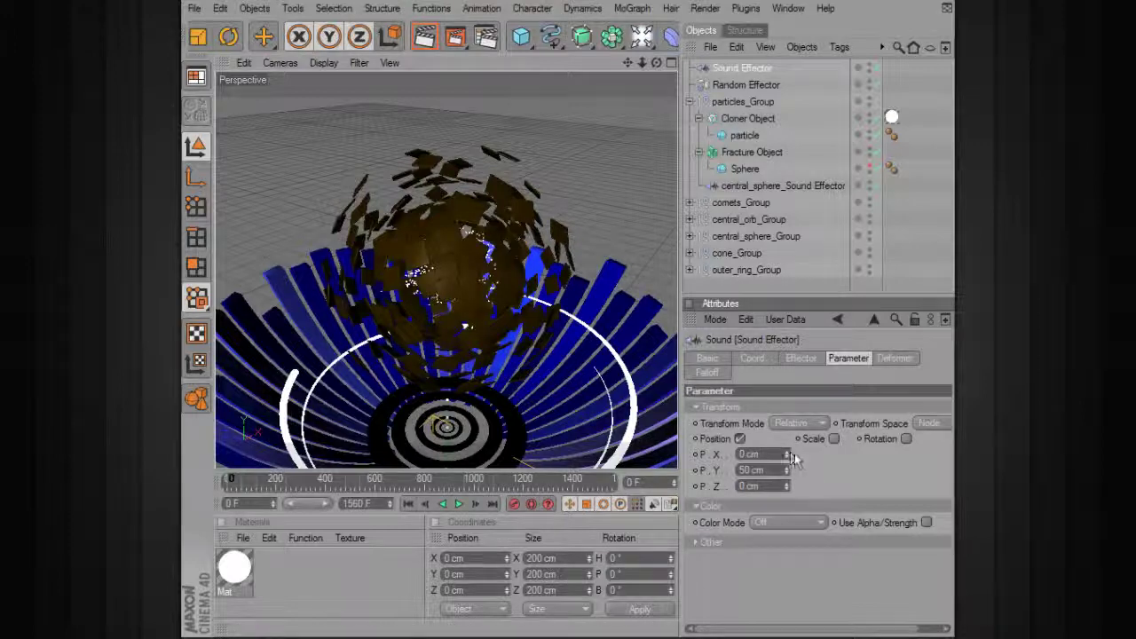
drag(787, 453, 797, 454)
text(20)
key(Return)
drag(477, 475, 243, 482)
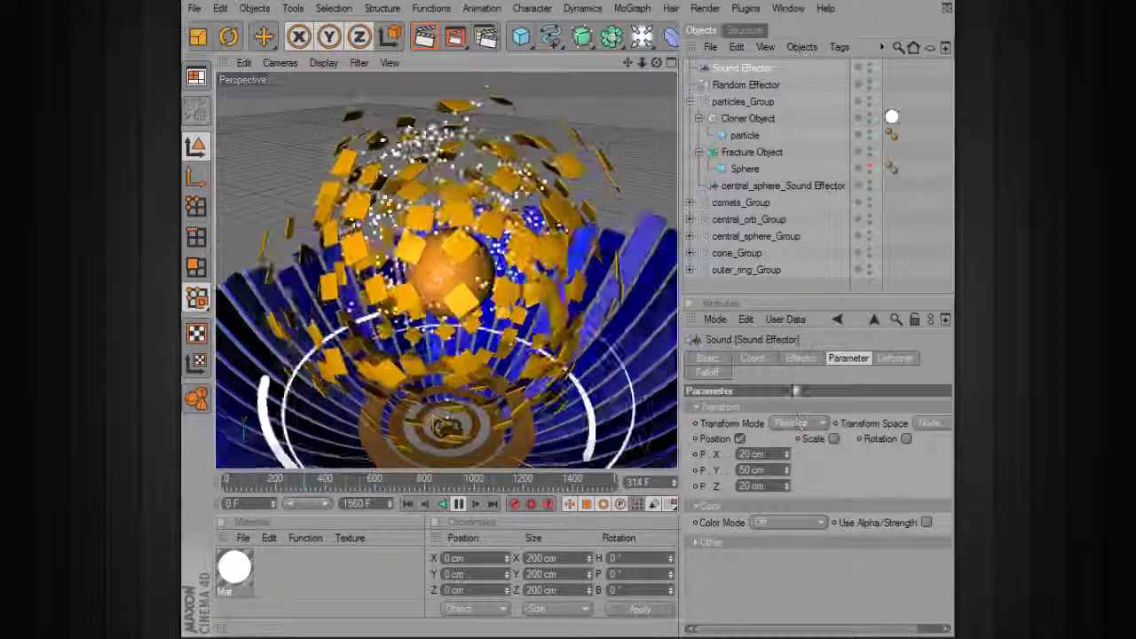
click(459, 503)
Shape the Sound Effector's Filter Shape curve into an arch that rises steeply from the low frequencies and falls off at the high end.
click(801, 358)
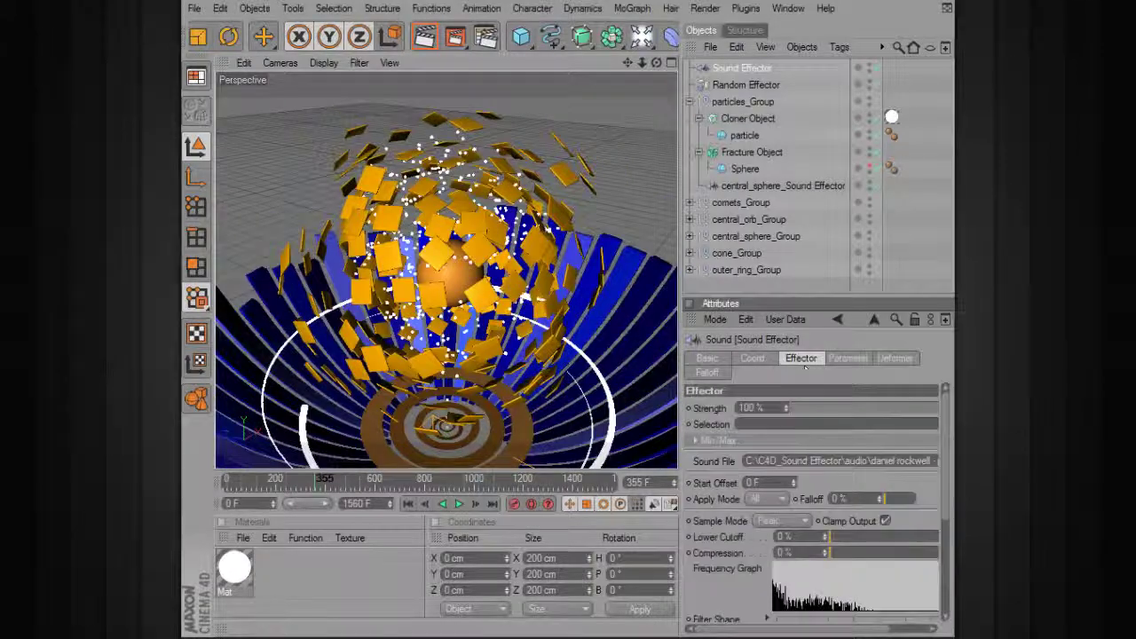
scroll(947, 451, down, 5)
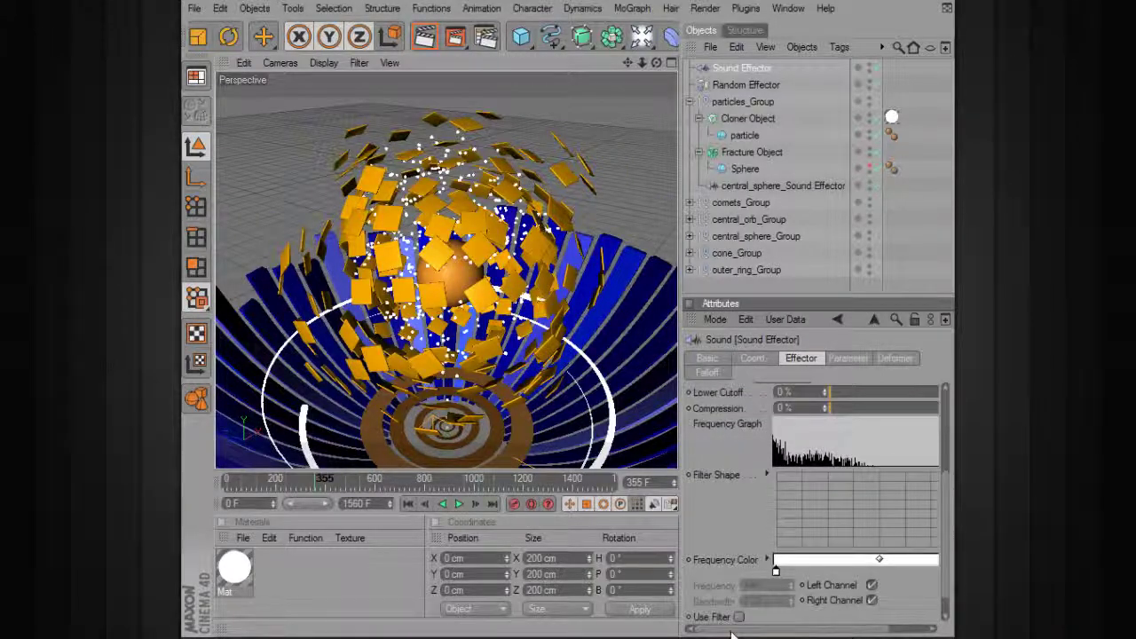
drag(731, 635, 788, 633)
drag(942, 484, 952, 455)
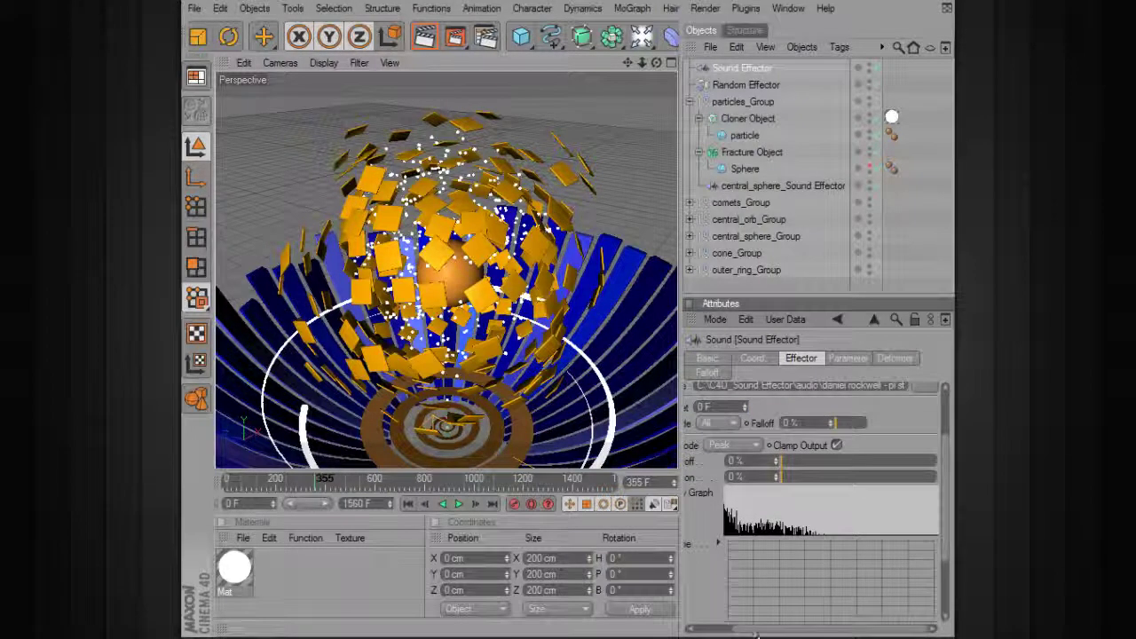
drag(756, 634, 735, 632)
ctrl+click(755, 616)
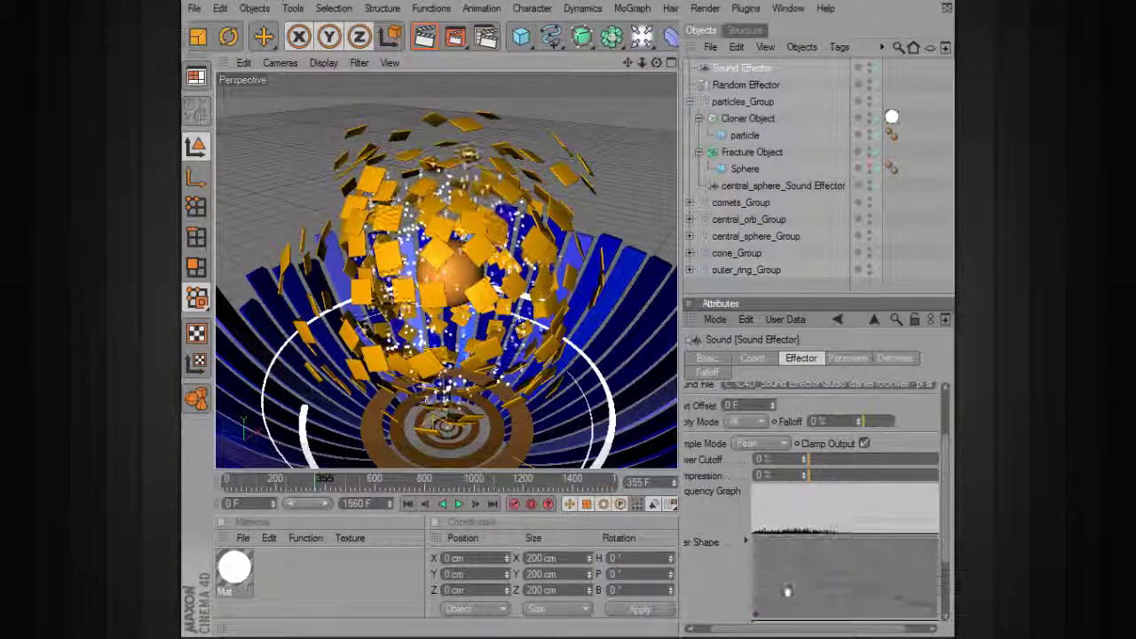
drag(800, 552, 873, 572)
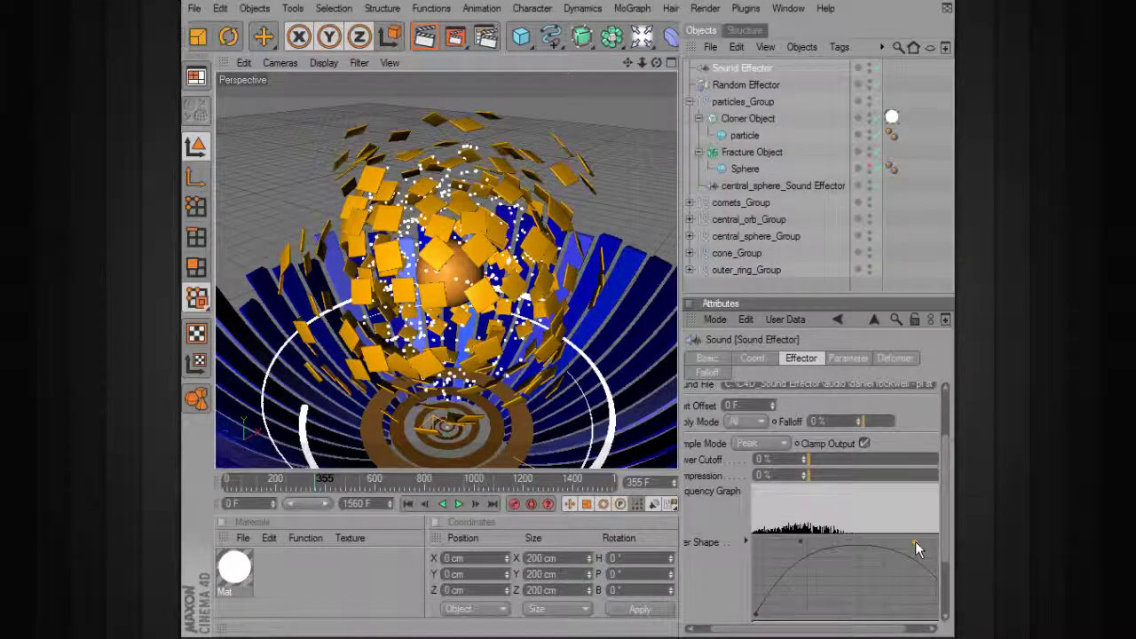
click(917, 546)
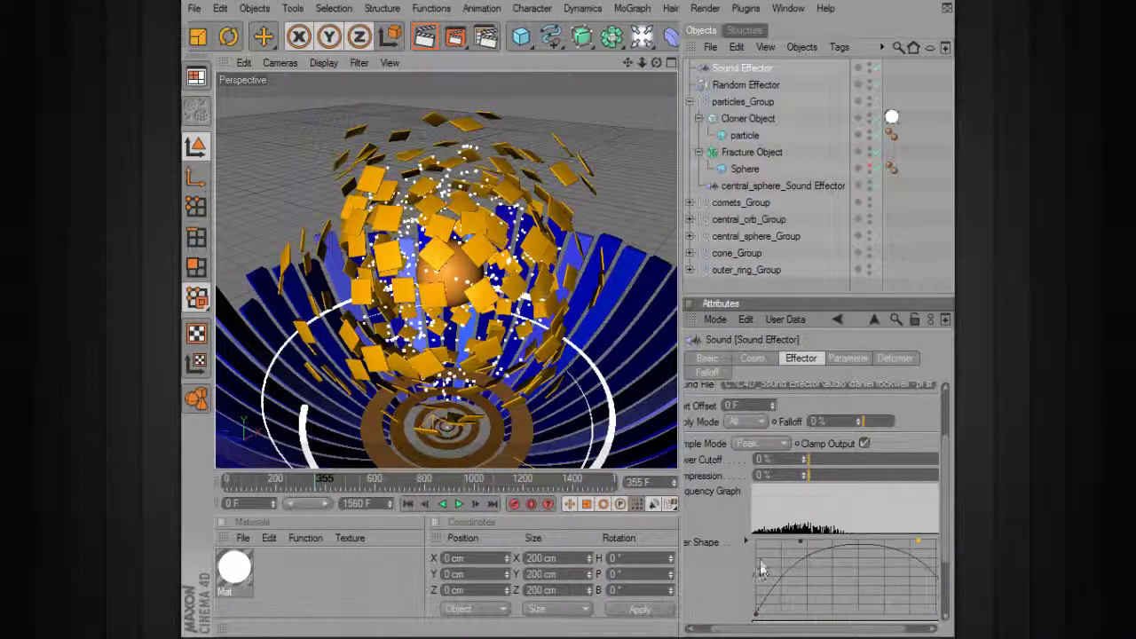
Play back the animation to check how the particles and the whole scene react to the music, and stop it.
click(458, 504)
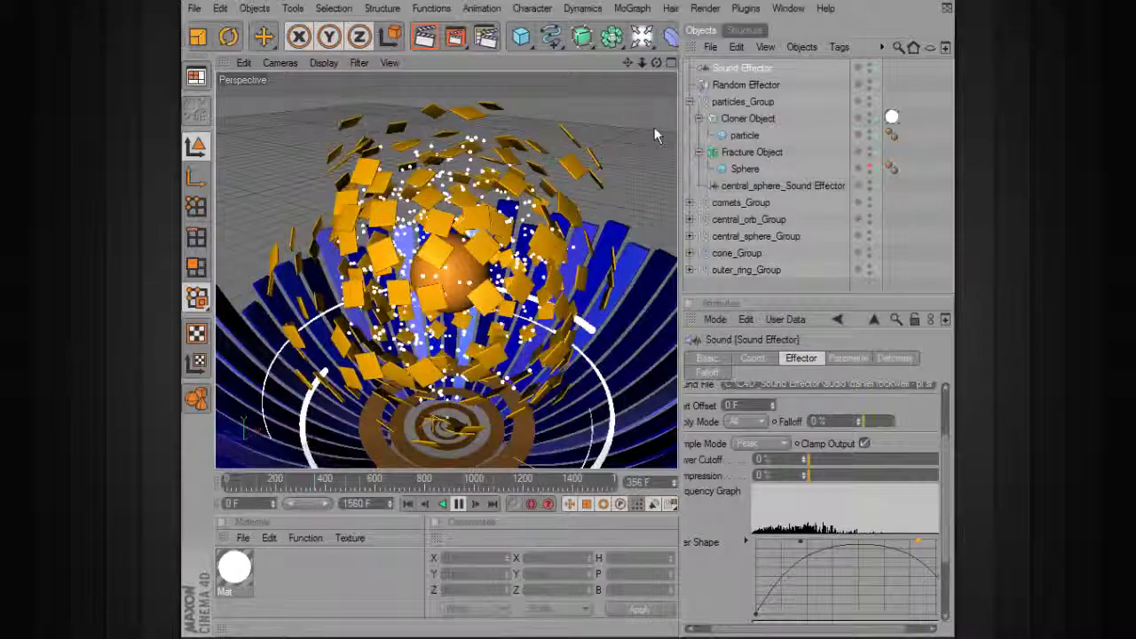
click(671, 182)
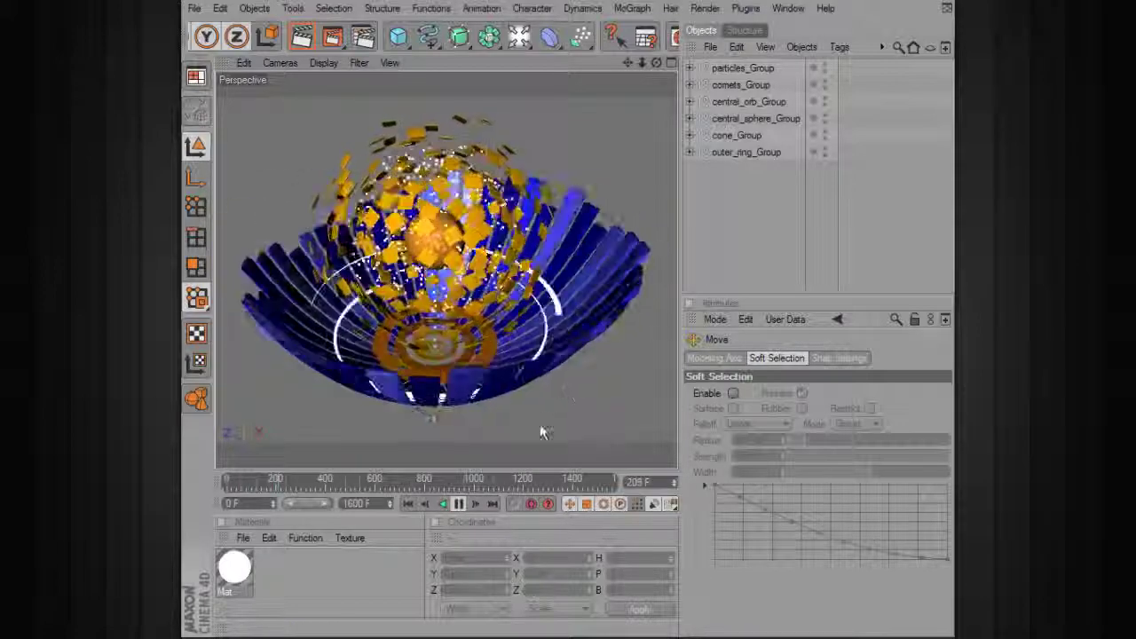
click(461, 504)
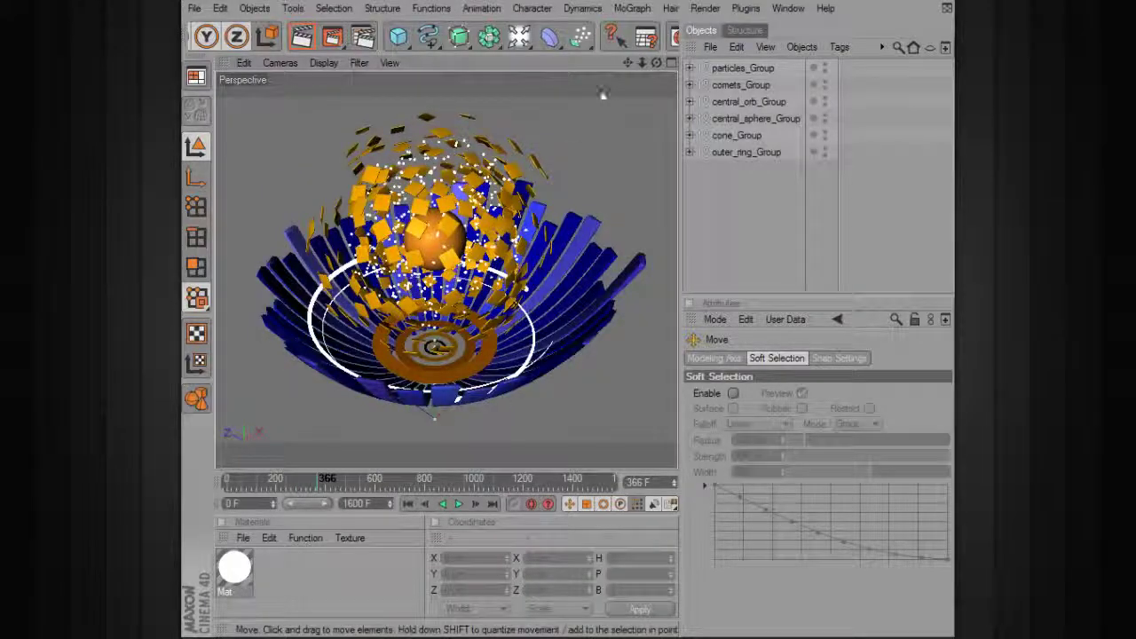
Add a Camera object to the scene, removing the light added by mistake.
drag(594, 37, 587, 41)
click(520, 43)
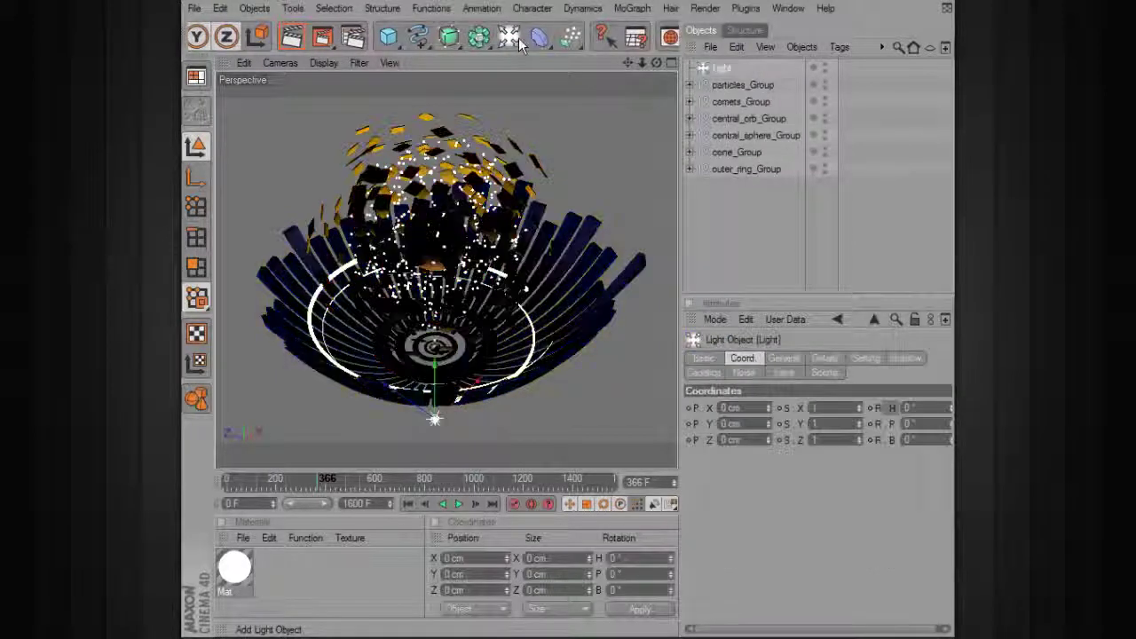
key(ctrl+z)
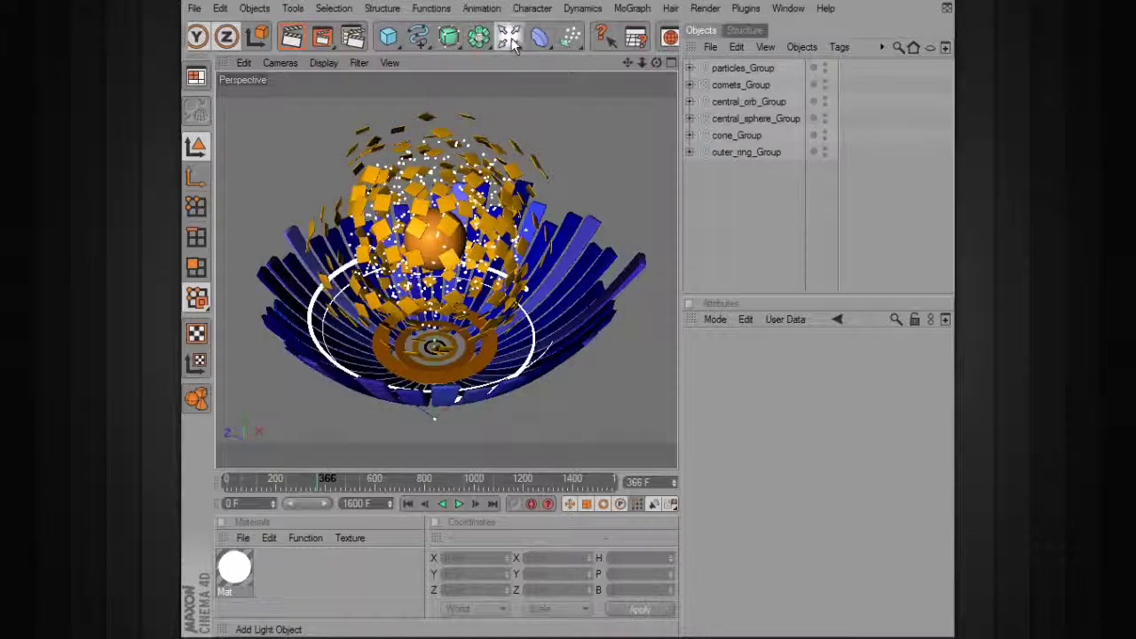
click(515, 44)
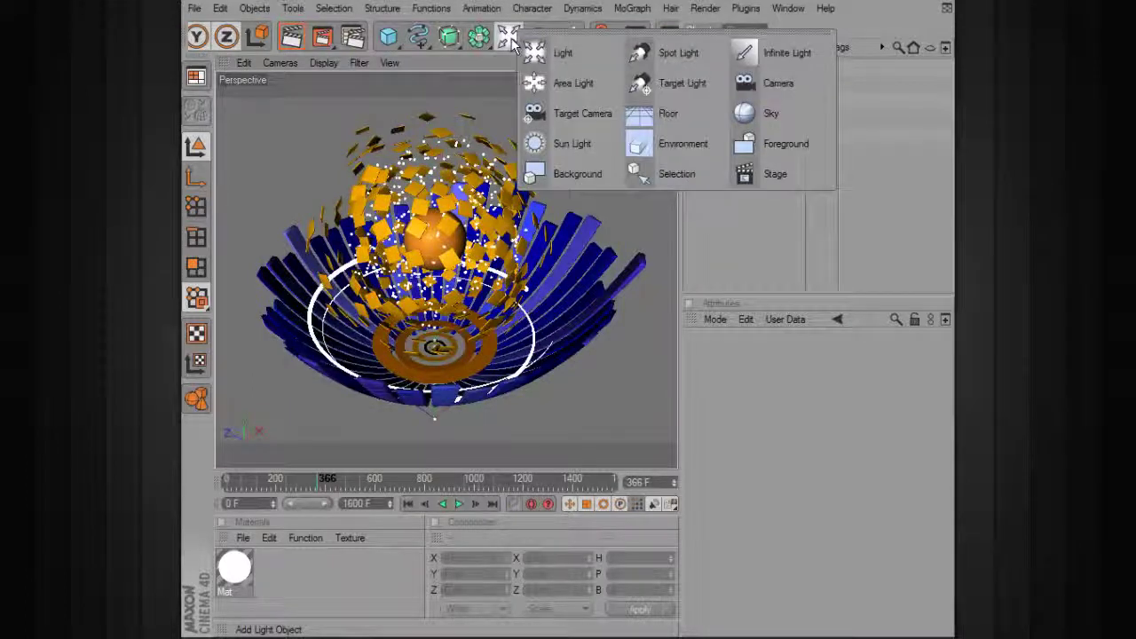
click(750, 84)
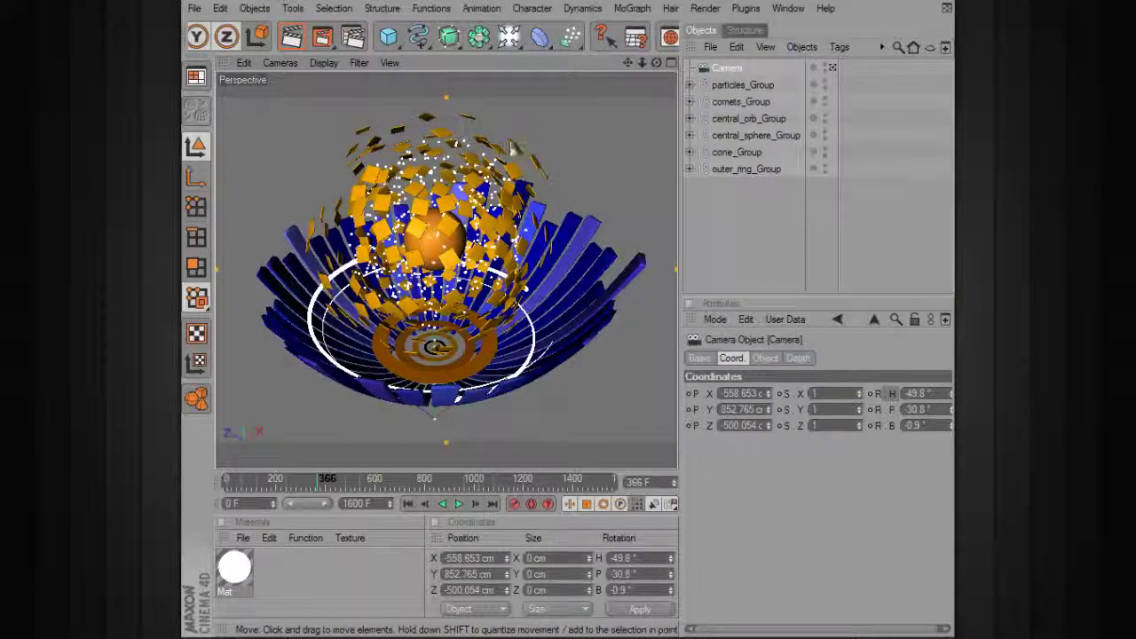
Look through the scene Camera and orbit it to a position of about -320, 1034 and -539 cm in X, Y and Z.
click(279, 63)
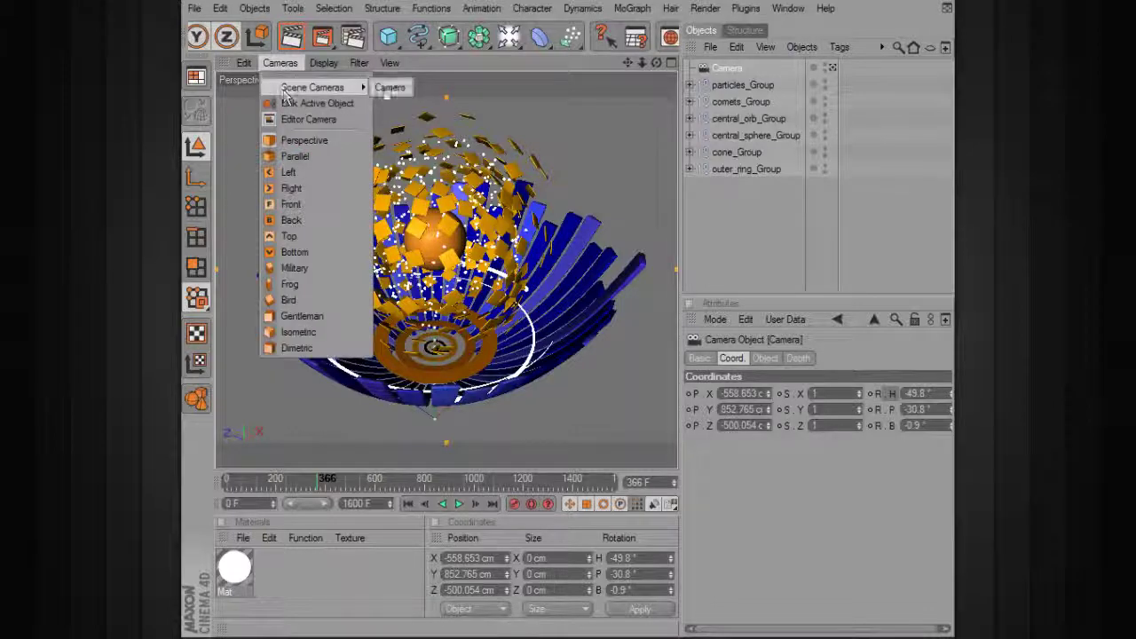
click(389, 87)
alt+drag(501, 141, 503, 151)
Switch the viewport to the Editor Camera and zoom out on the whole scene.
click(280, 63)
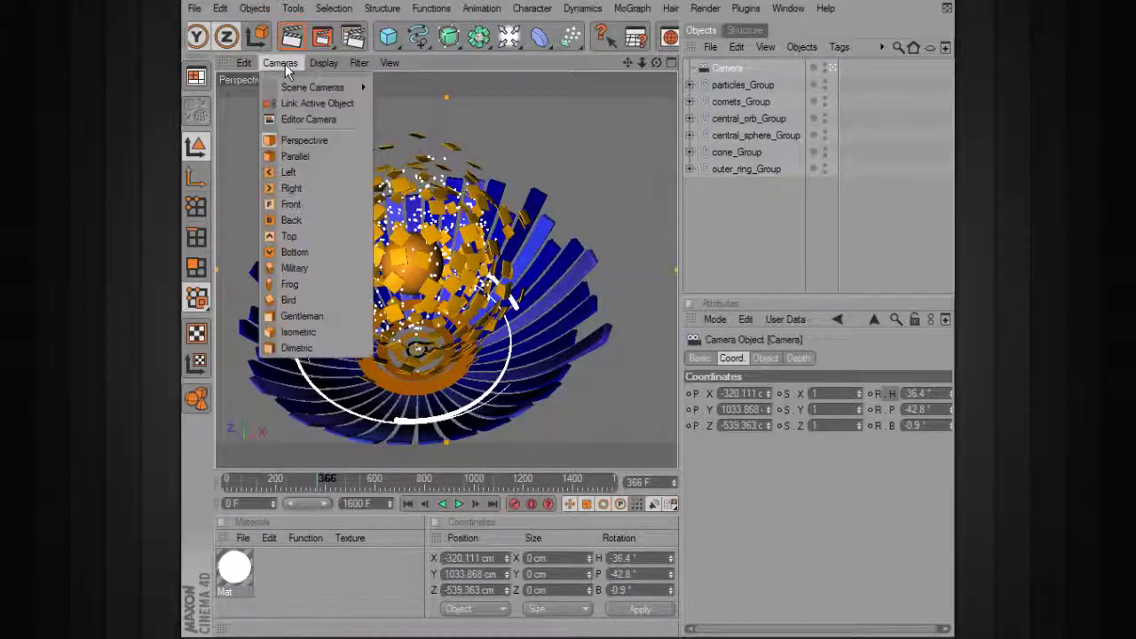
click(292, 120)
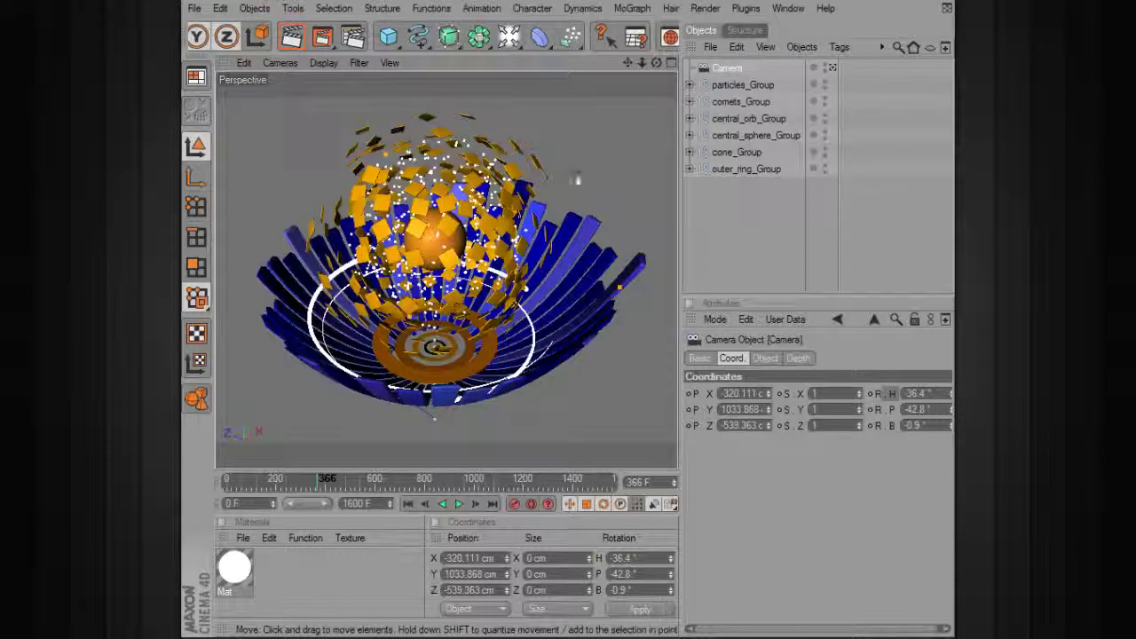
alt+right_drag(568, 213, 549, 248)
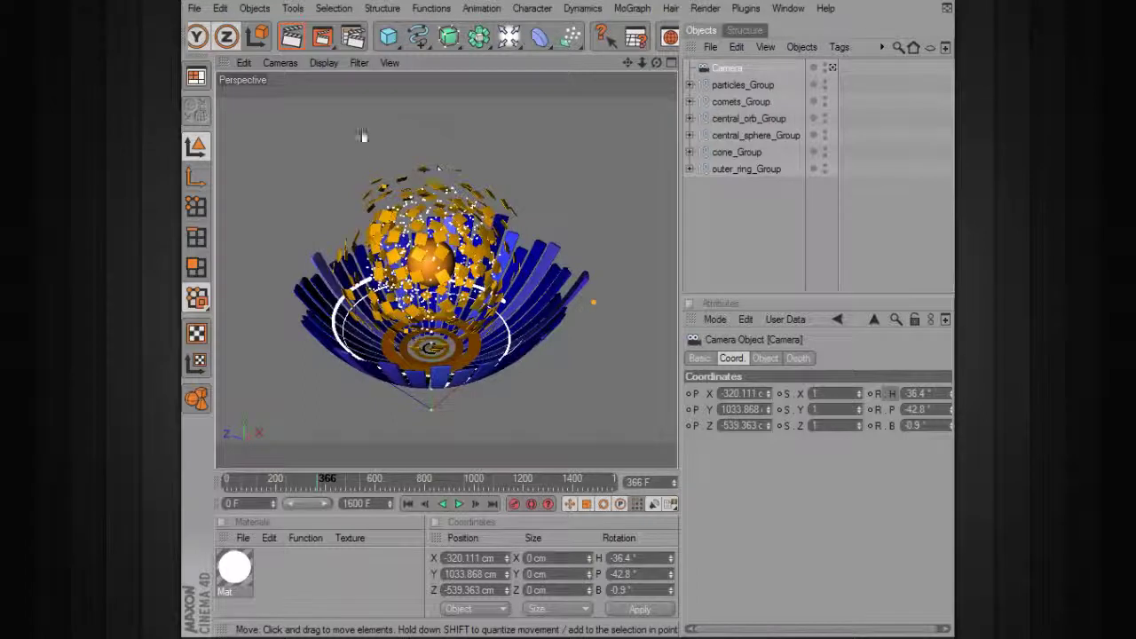
Look through the scene Camera and orbit it to a steep view from above, framing the sphere and outer ring.
click(280, 63)
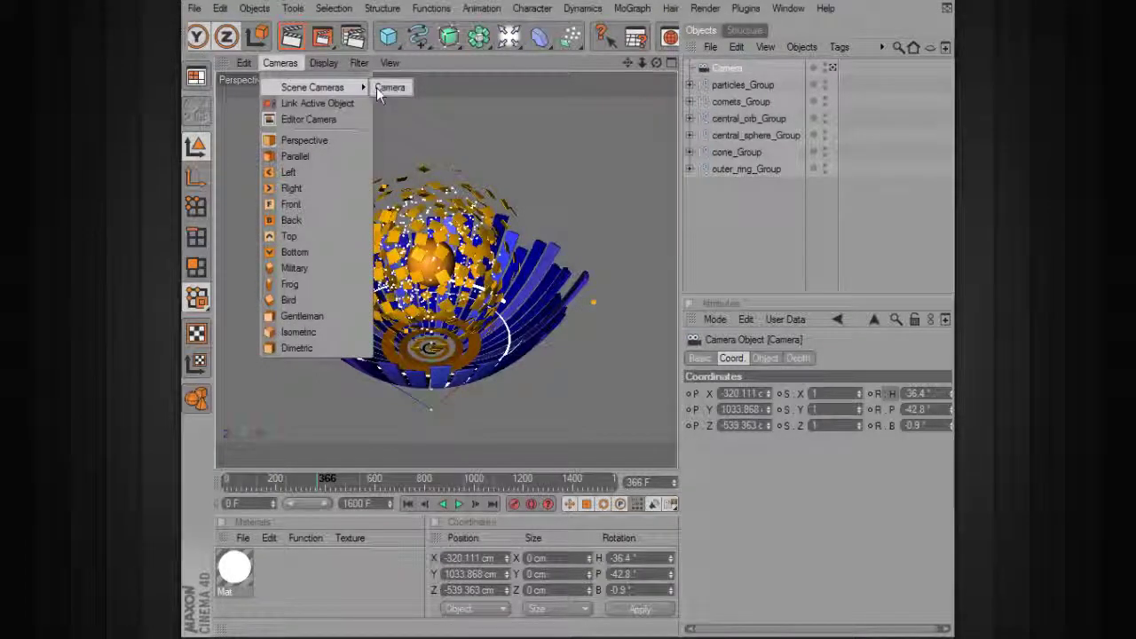
click(380, 88)
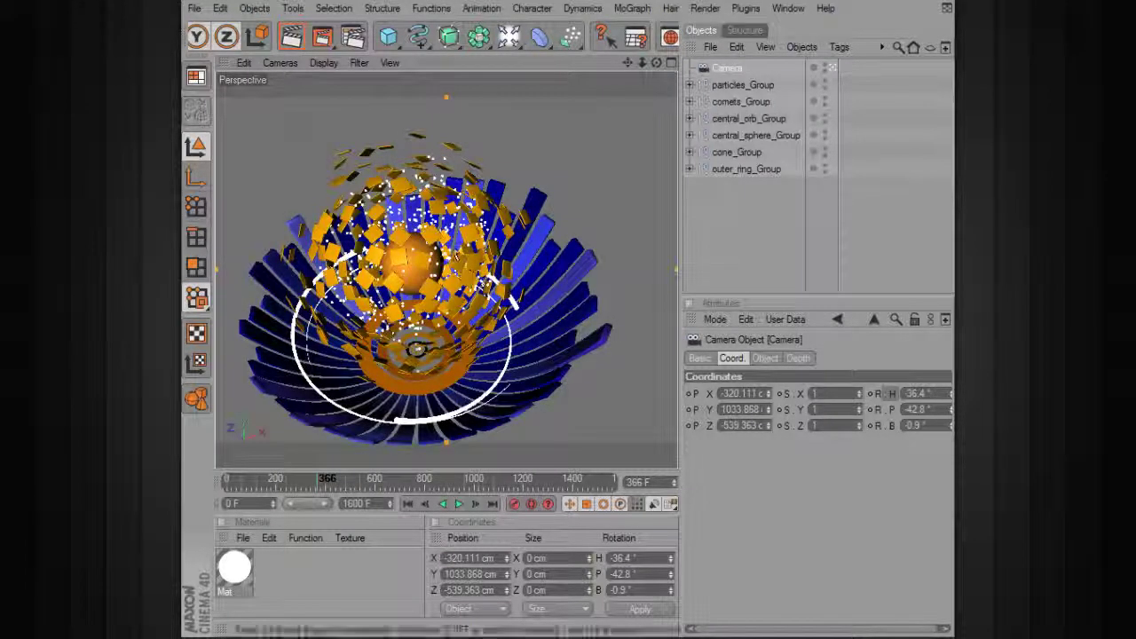
alt+drag(303, 390, 313, 424)
alt+middle_drag(313, 424, 347, 378)
alt+drag(346, 379, 373, 406)
alt+drag(496, 255, 502, 299)
alt+right_drag(492, 264, 515, 264)
alt+drag(492, 264, 494, 279)
alt+right_drag(494, 279, 512, 264)
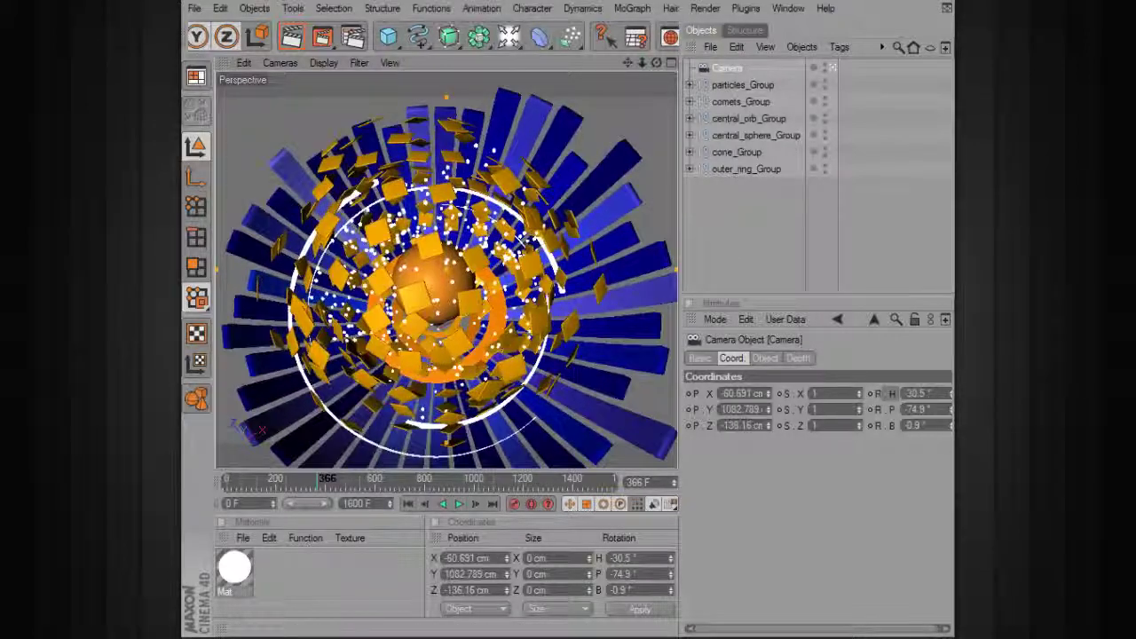
alt+middle_drag(499, 264, 499, 250)
At frame 0, shift the Camera to about -80, 1071 and -174 cm and keyframe its position and rotation.
click(407, 504)
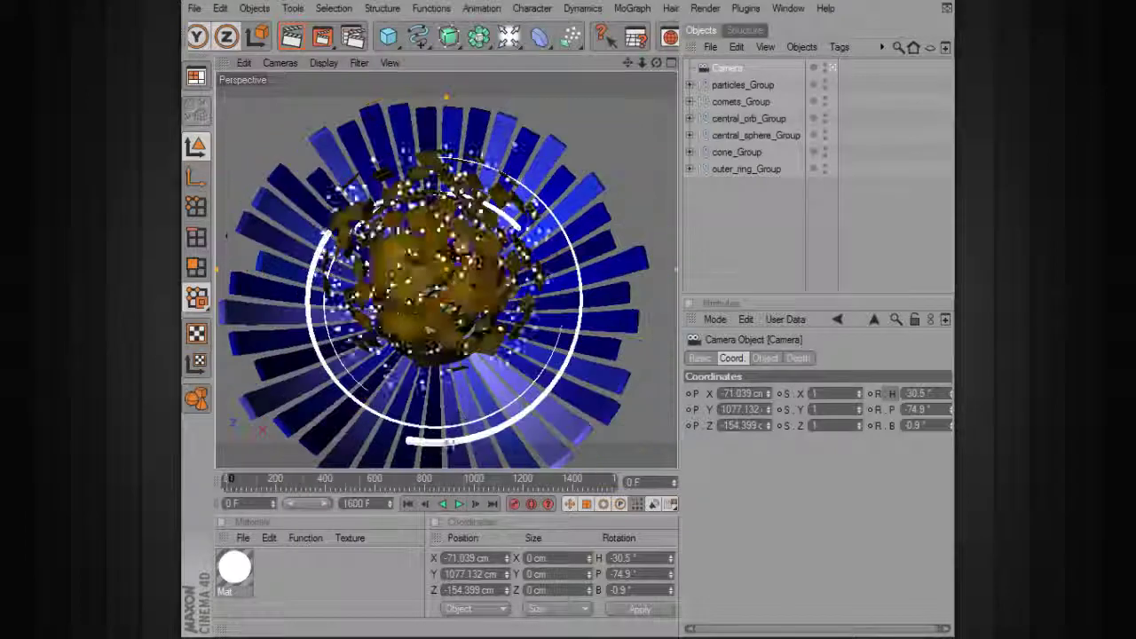
alt+middle_drag(479, 340, 480, 347)
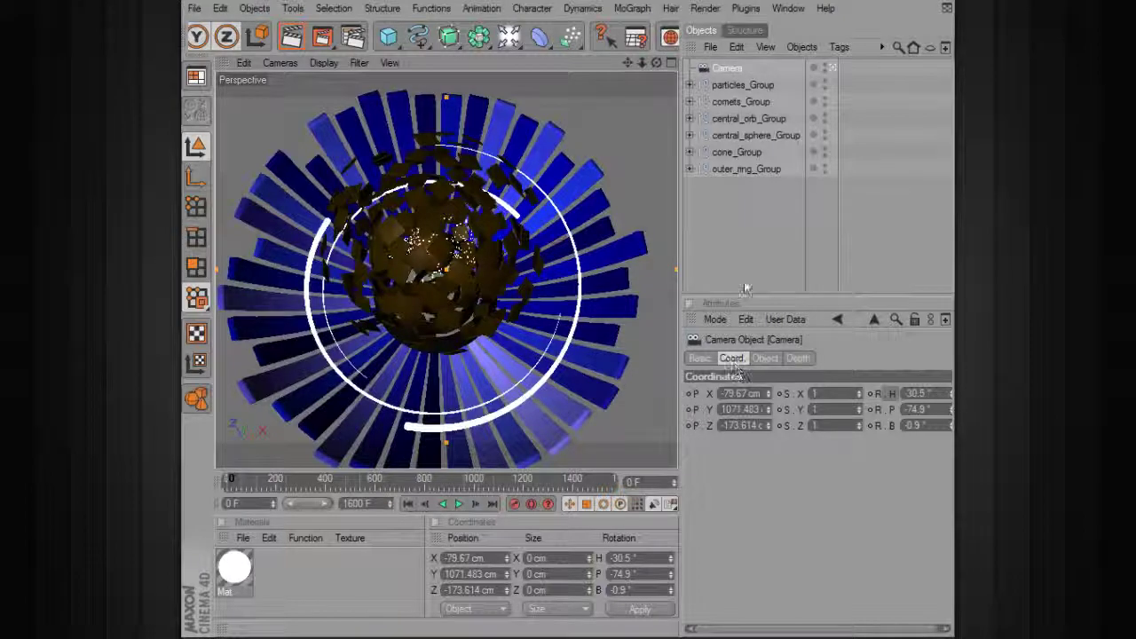
ctrl+click(689, 393)
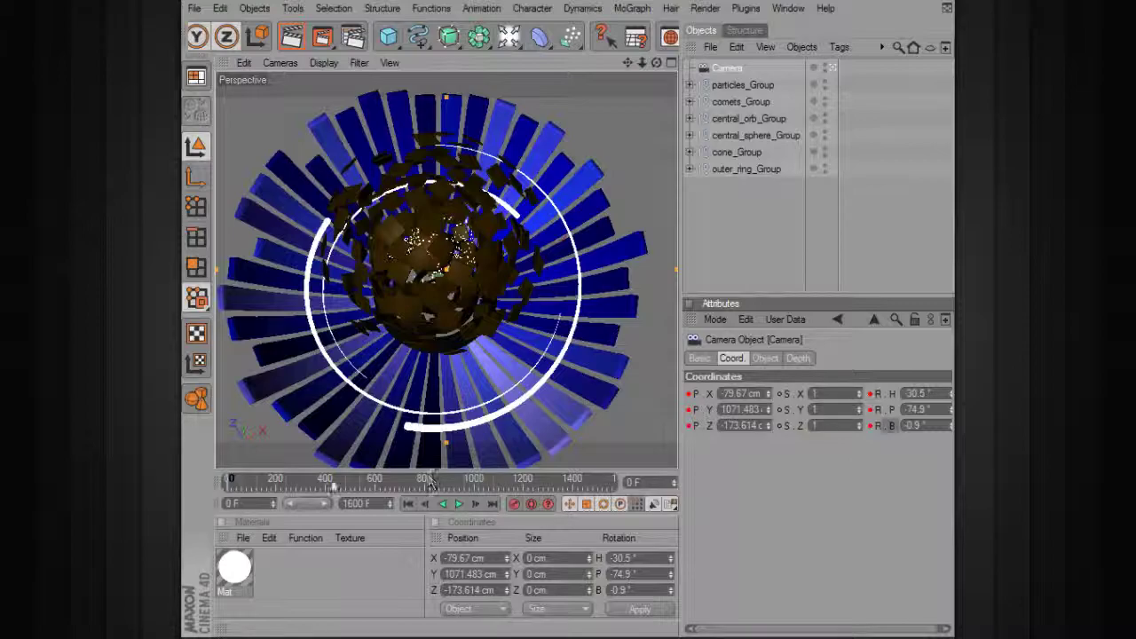
At frame 513, keyframe the Camera at about -12, 777 and -178 cm with heading -7.1° and pitch -65.5°, and play back the move.
drag(251, 480, 373, 483)
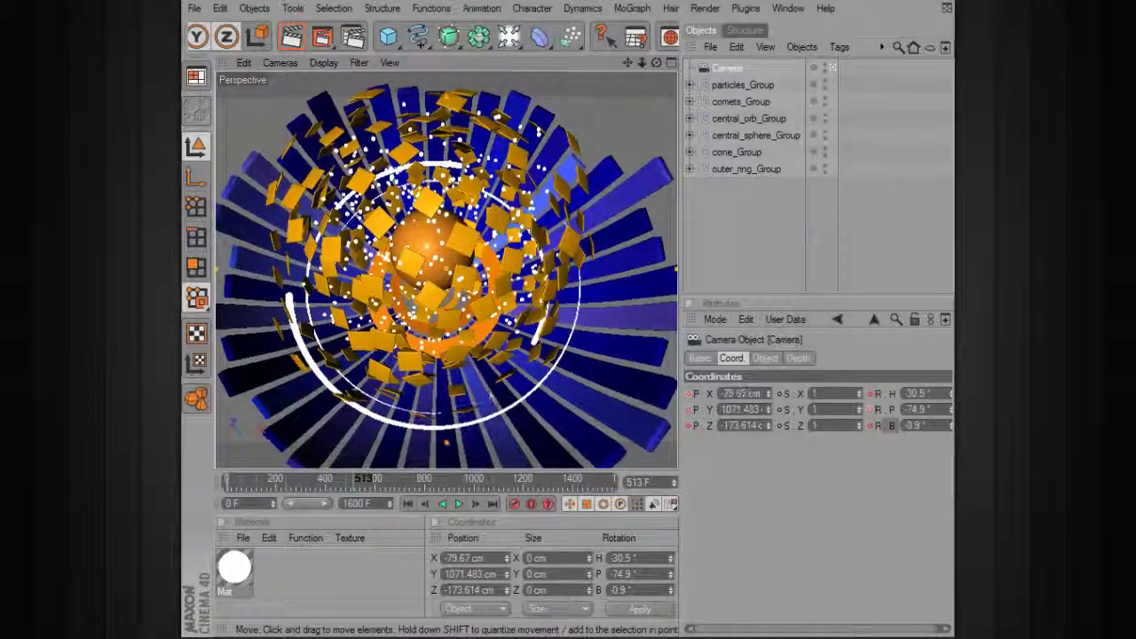
alt+drag(445, 269, 450, 265)
alt+right_drag(450, 264, 541, 265)
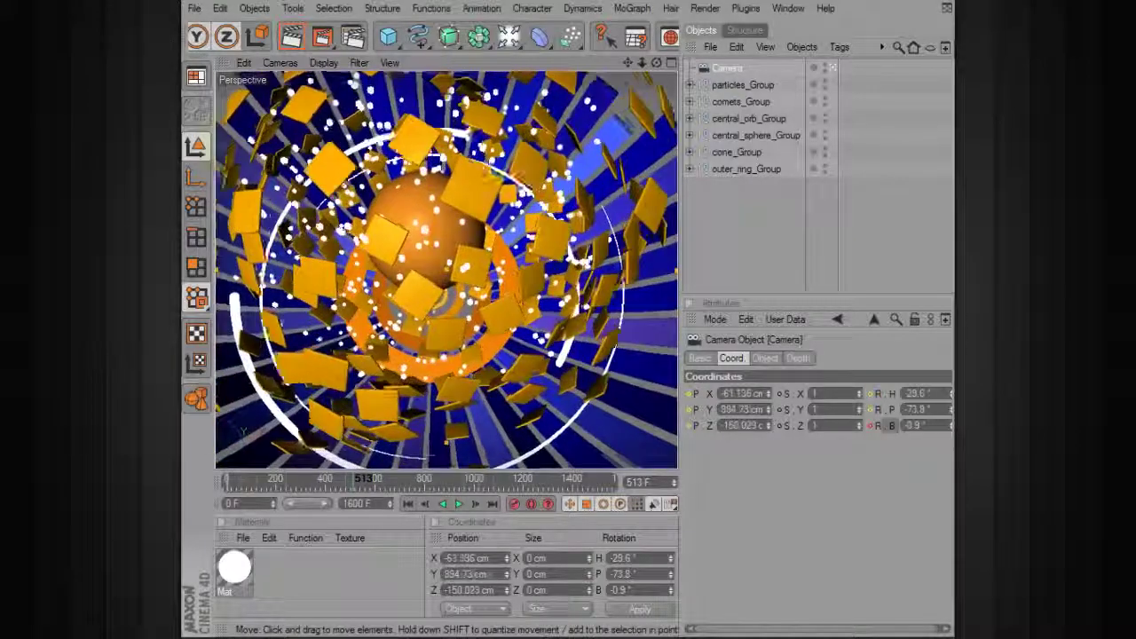
scroll(500, 393, up, 3)
alt+drag(509, 381, 543, 360)
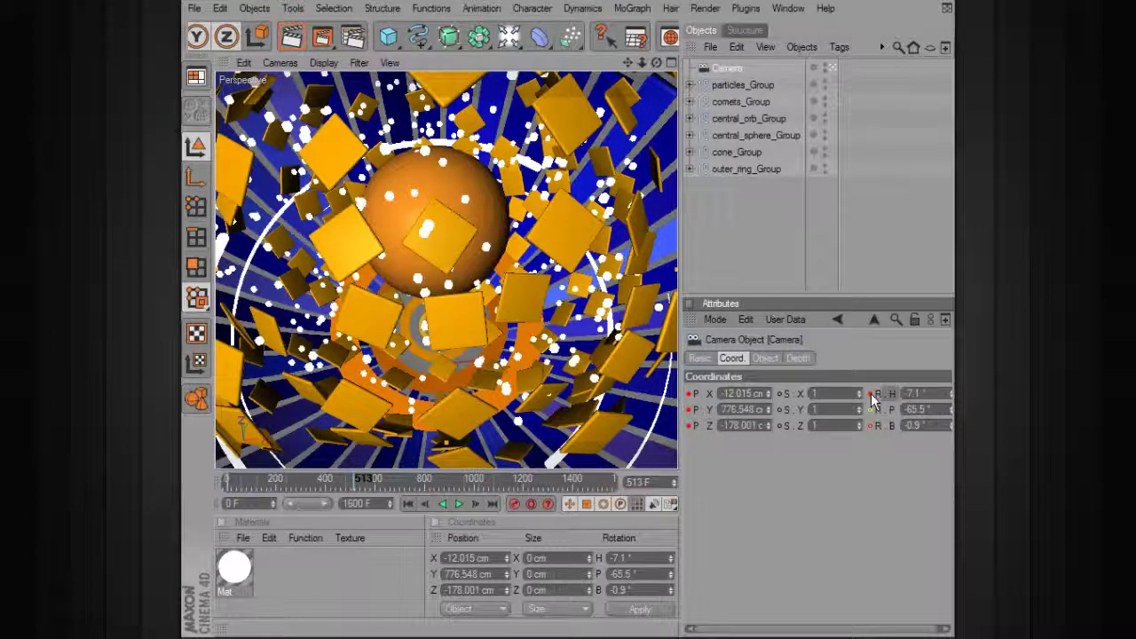
drag(360, 482, 222, 483)
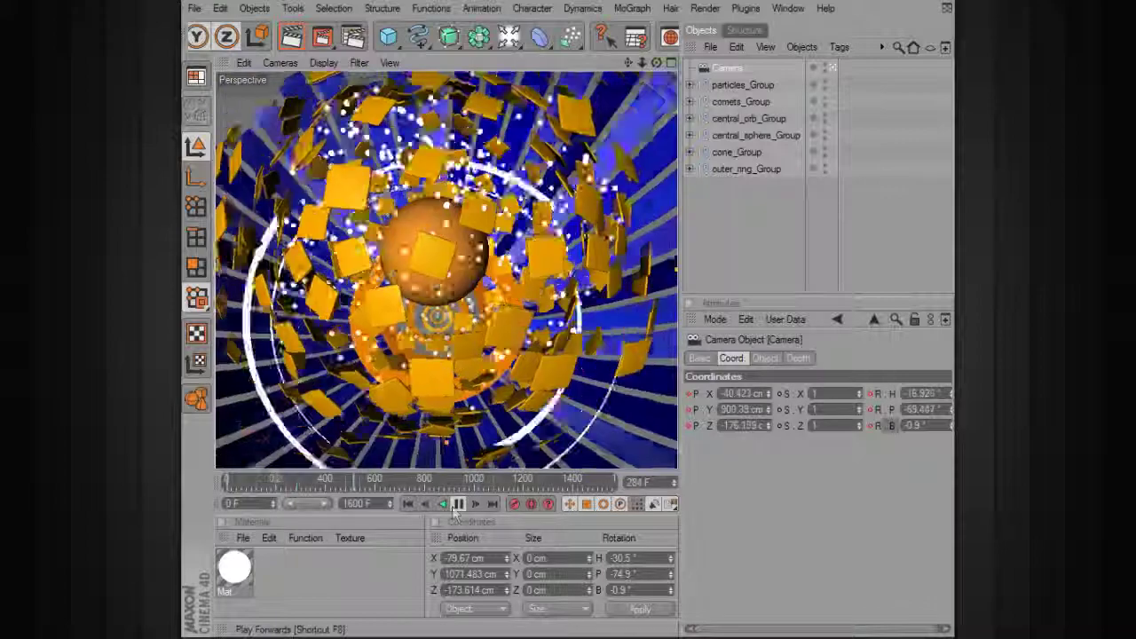
click(459, 505)
At frame 139, move the Camera closer, keyframe its position at about -44, 841 and -126 cm, and play back the move.
drag(306, 483, 260, 480)
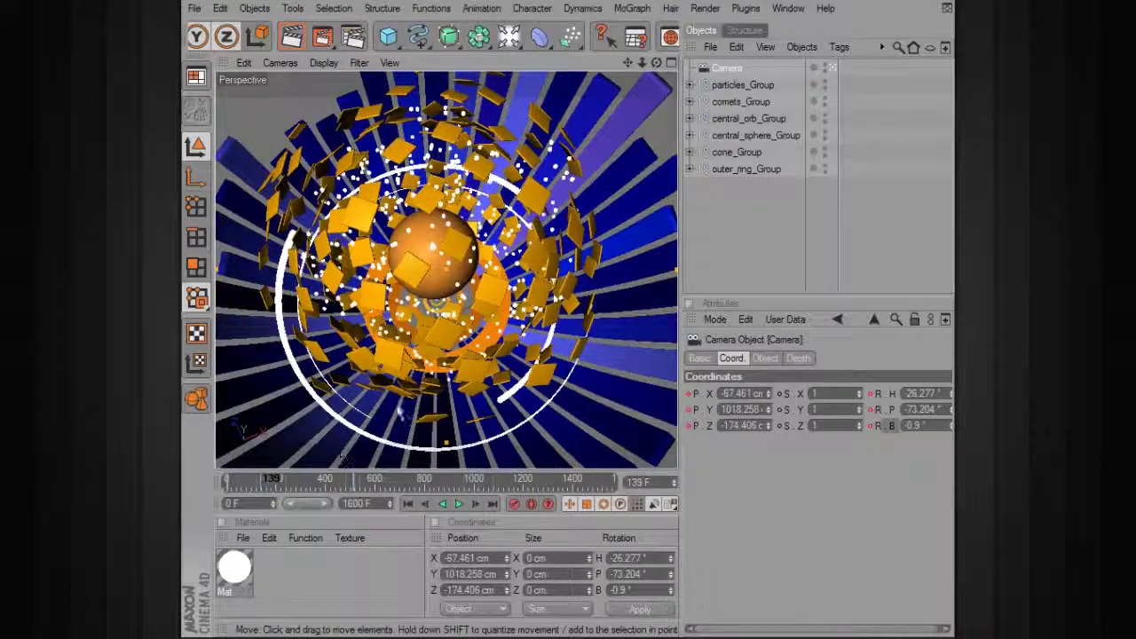
alt+right_drag(429, 383, 484, 383)
scroll(340, 135, up, 6)
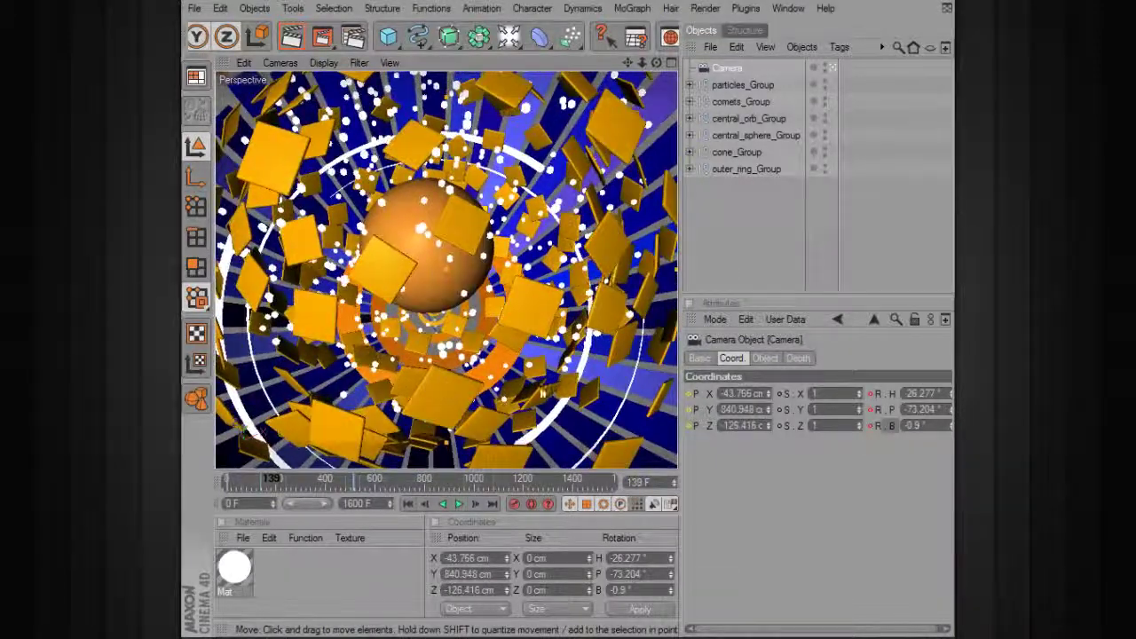
click(690, 394)
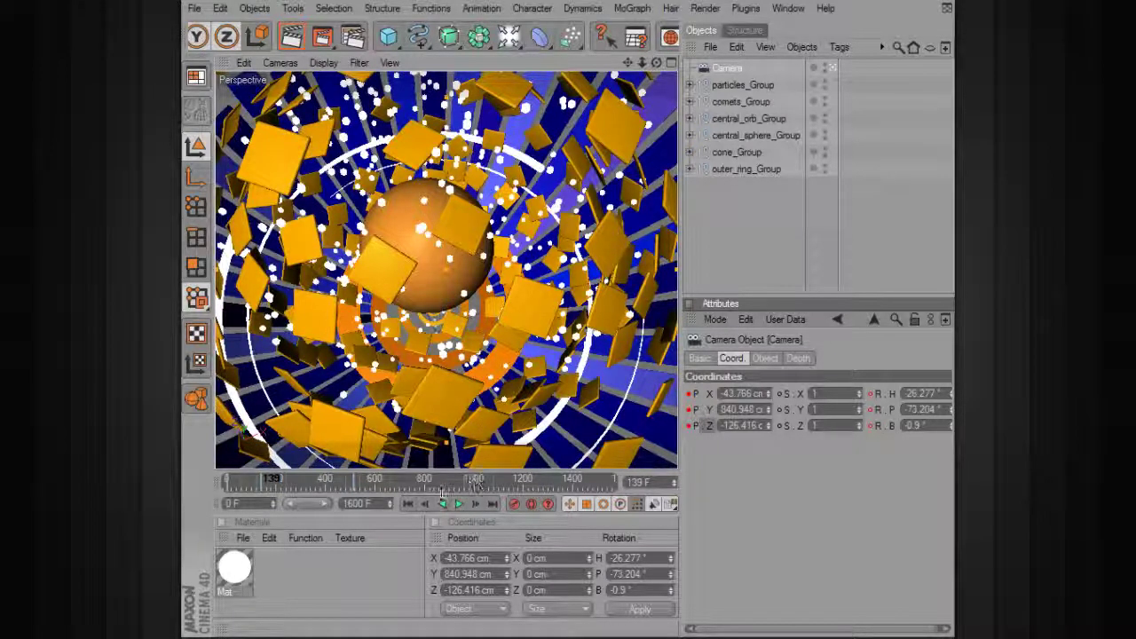
click(458, 503)
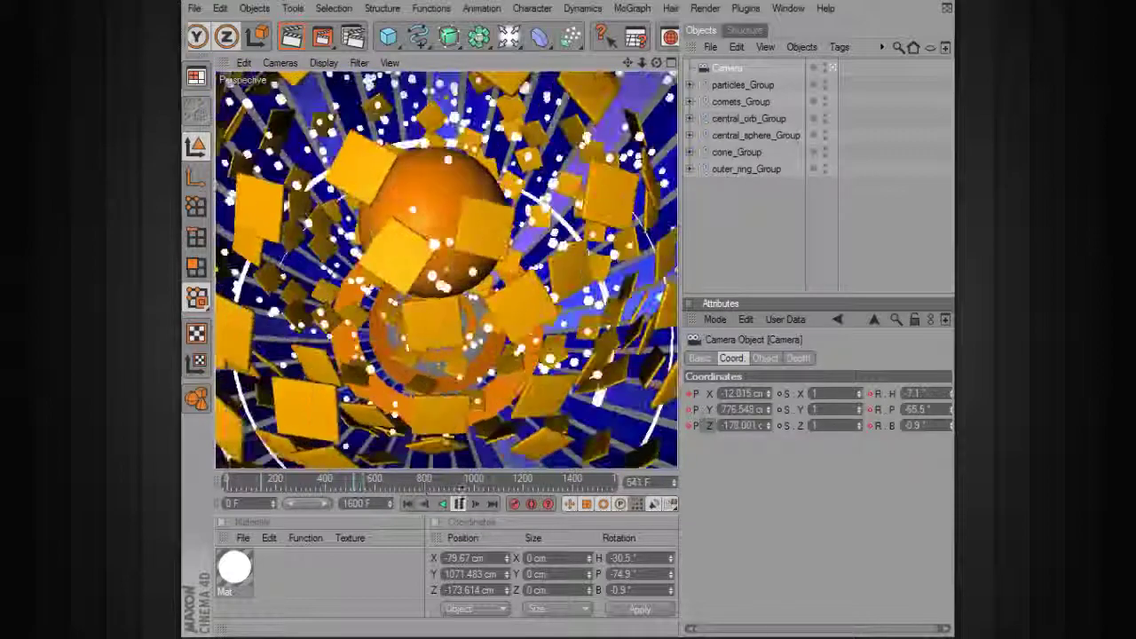
click(459, 505)
drag(379, 488, 357, 491)
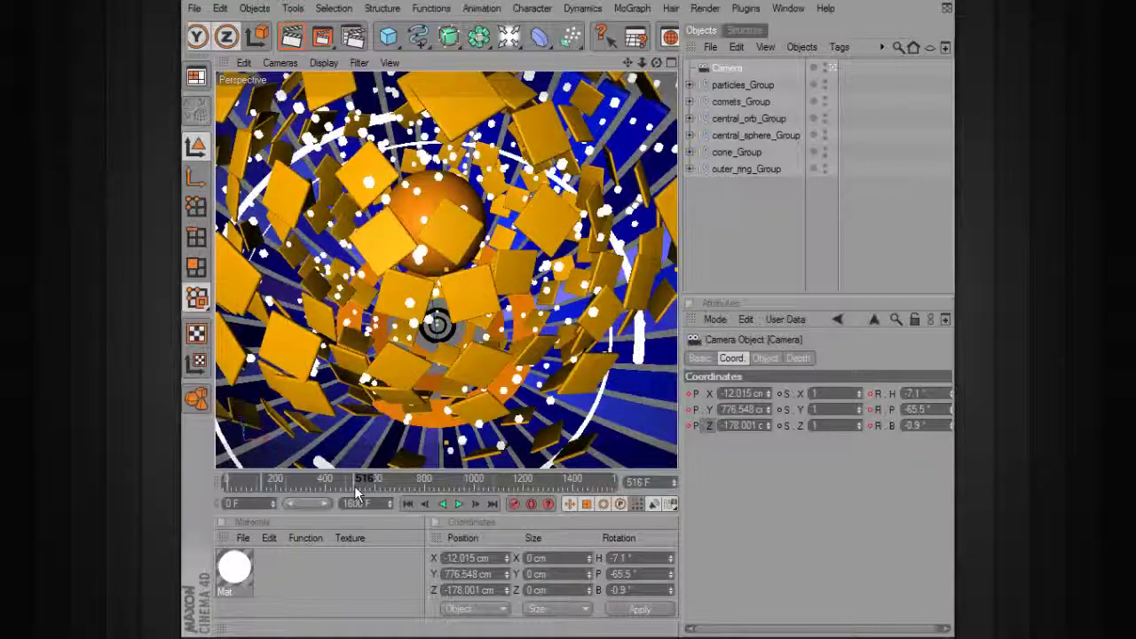
drag(354, 487, 464, 481)
alt+drag(446, 270, 436, 242)
alt+drag(621, 398, 547, 382)
alt+middle_drag(548, 382, 547, 442)
alt+drag(559, 371, 534, 346)
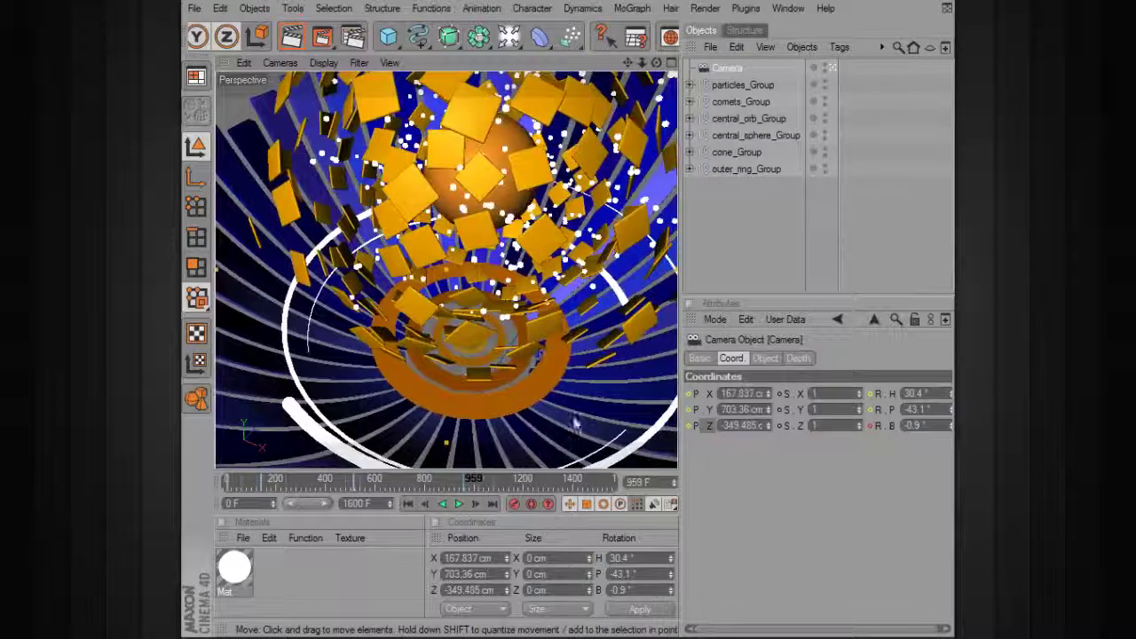
At frame 969, orbit the Camera to about 421, 509 and -338 cm with heading 41.9° and pitch -19.2°, and keyframe position and rotation.
drag(460, 479, 467, 481)
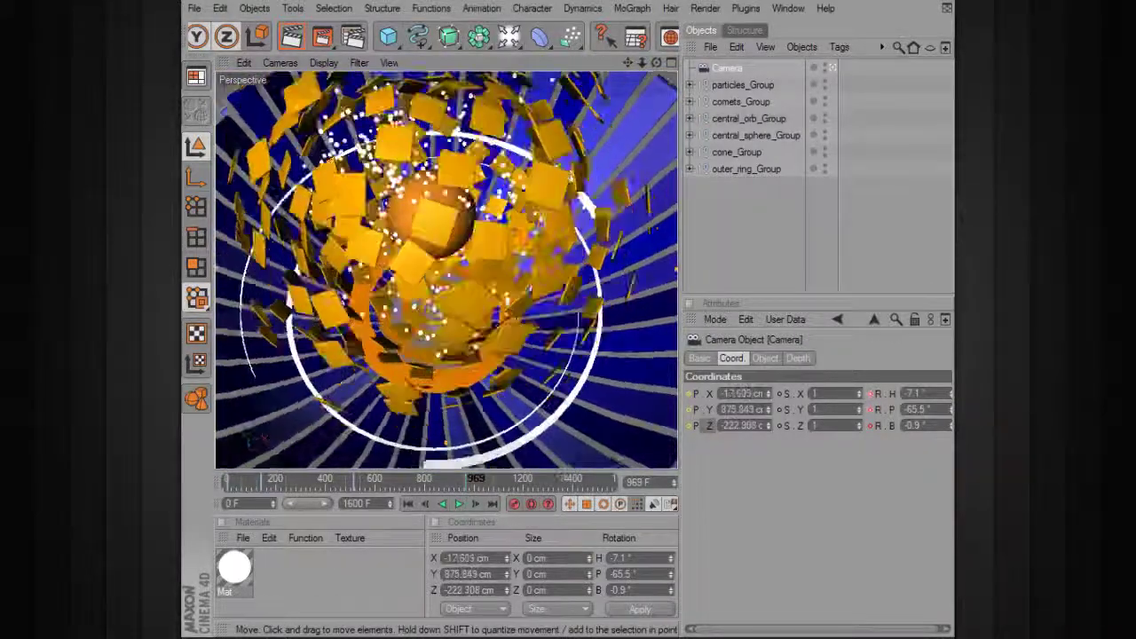
alt+drag(524, 443, 504, 396)
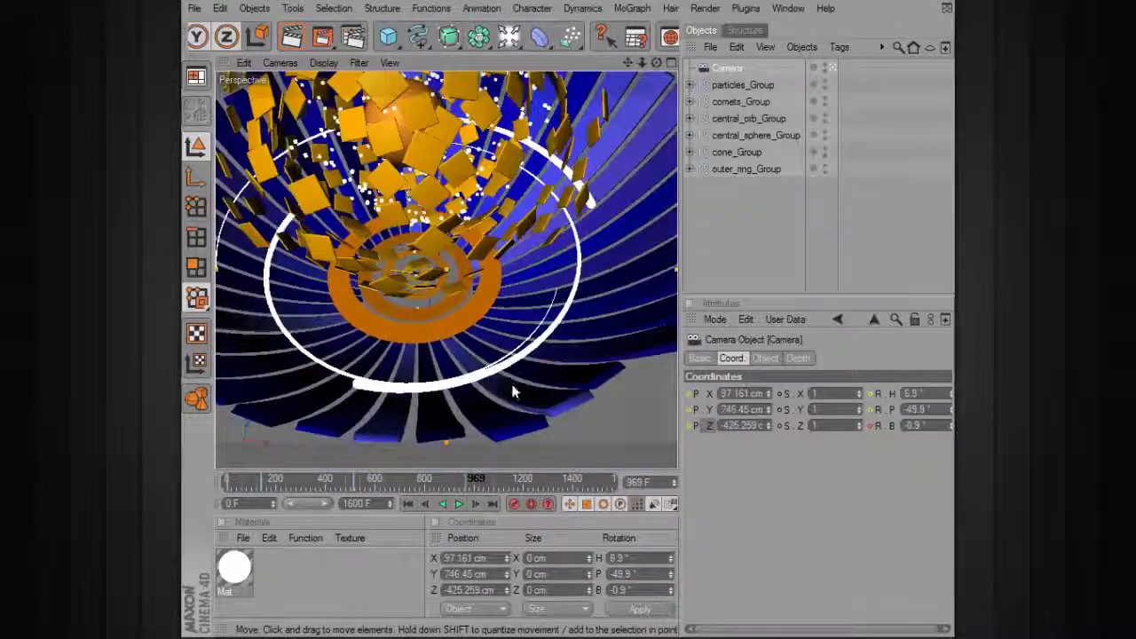
alt+middle_drag(555, 275, 551, 340)
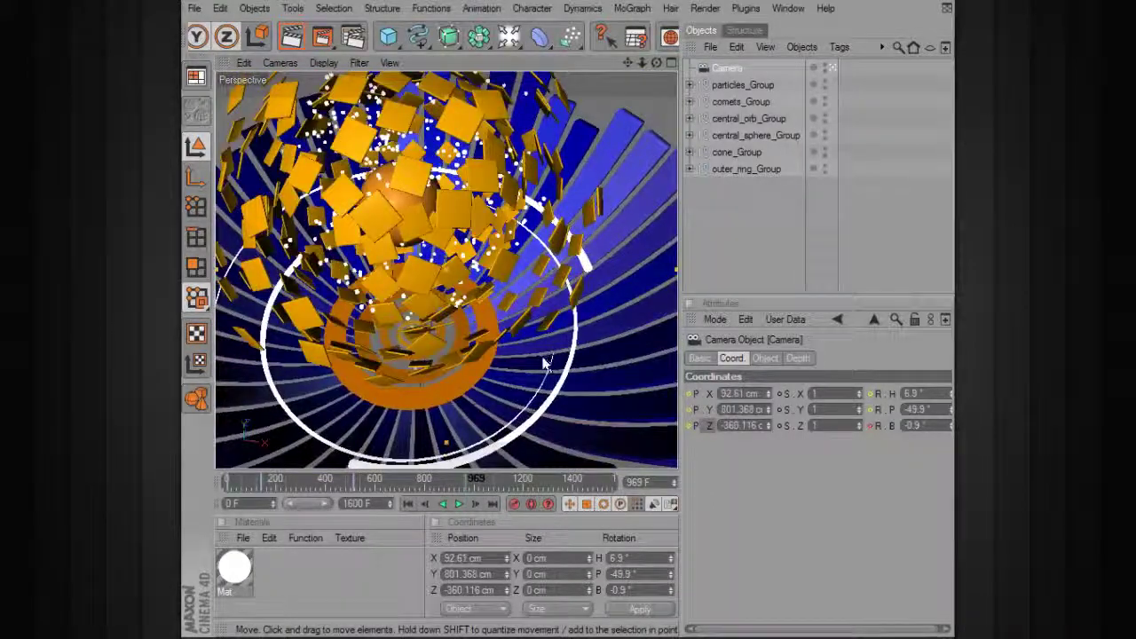
alt+drag(543, 359, 528, 357)
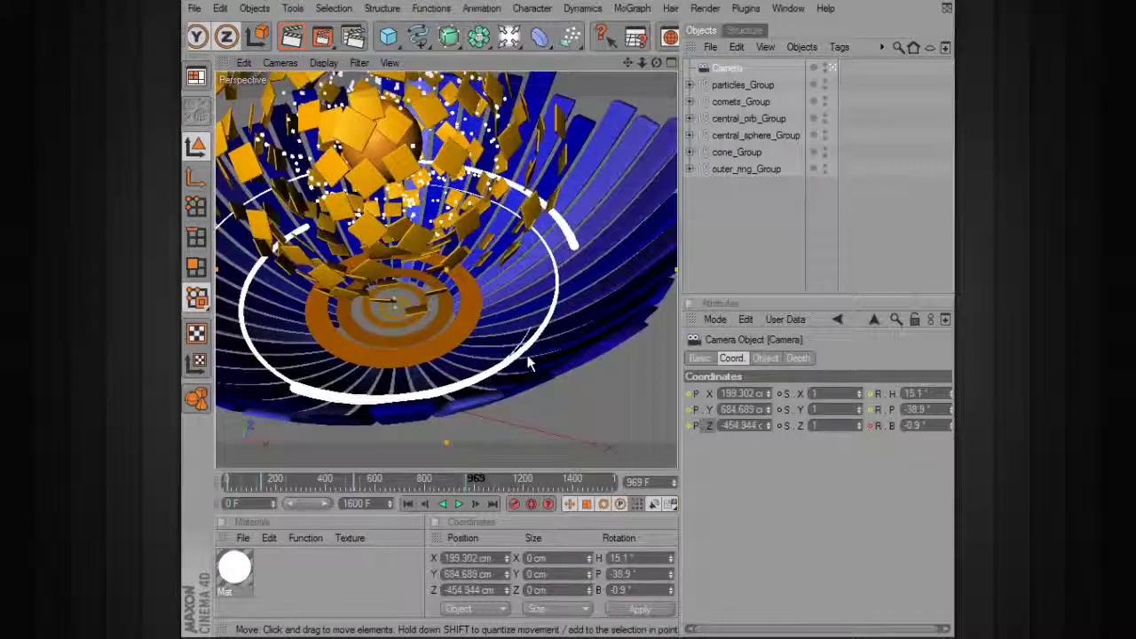
middle_click(529, 330)
middle_click(423, 244)
alt+drag(524, 338, 487, 310)
scroll(535, 288, up, 5)
alt+drag(535, 289, 528, 280)
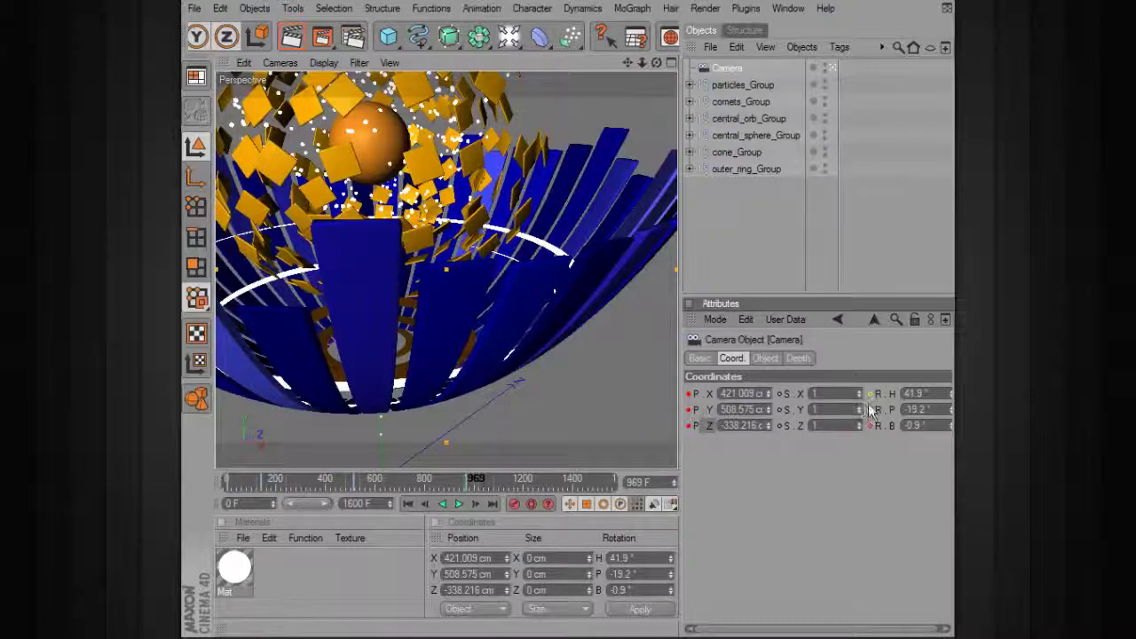
At frame 720, keyframe the Camera's position at about 165, 652 and -266 cm together with its rotation.
drag(476, 480, 406, 478)
drag(410, 324, 429, 315)
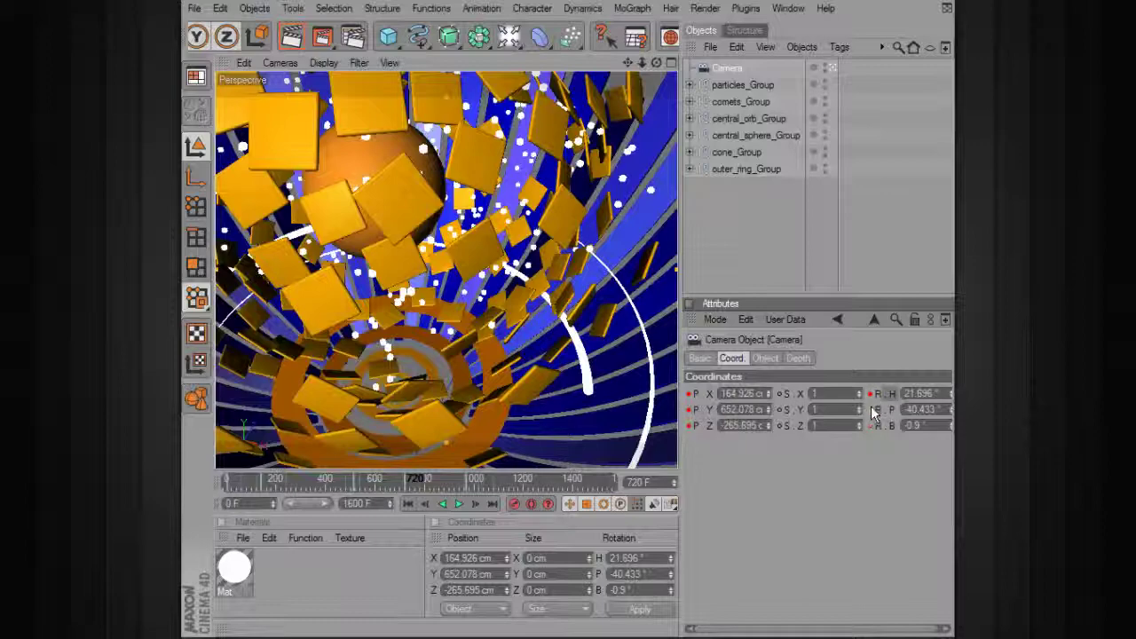
At frame 1159, keyframe the Camera at about 530, 545 and -175 cm with heading 67.9° and pitch -20.9°, and preview the move.
mouse_move(521, 488)
mouse_down()
mouse_move(434, 479)
mouse_move(528, 478)
mouse_move(512, 480)
mouse_up()
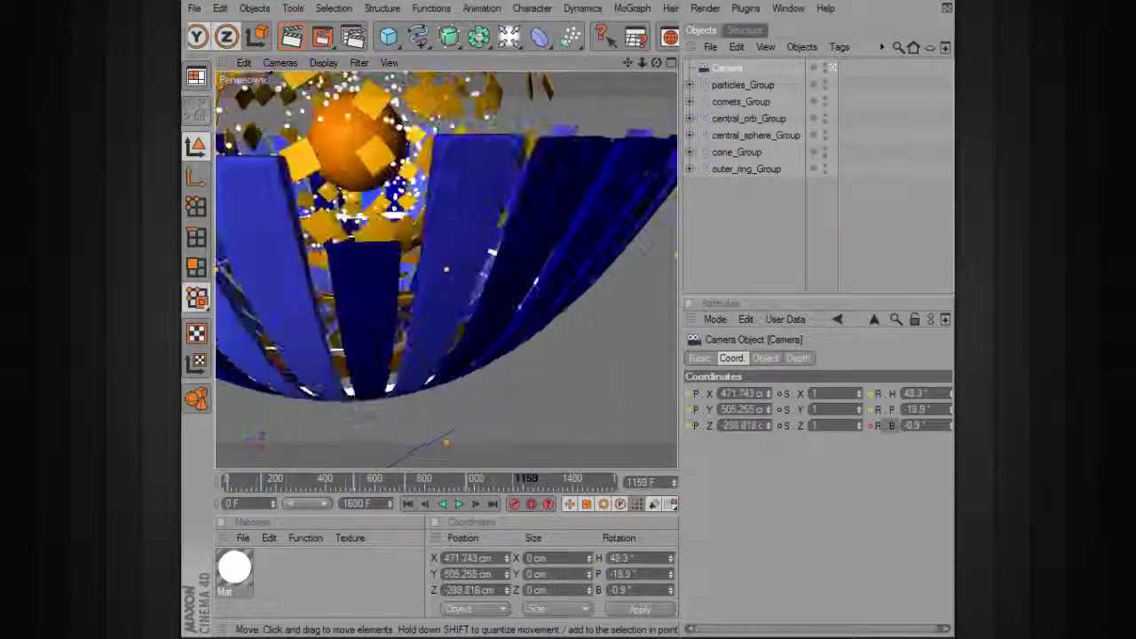
alt+middle_drag(504, 251, 573, 283)
alt+drag(573, 284, 558, 269)
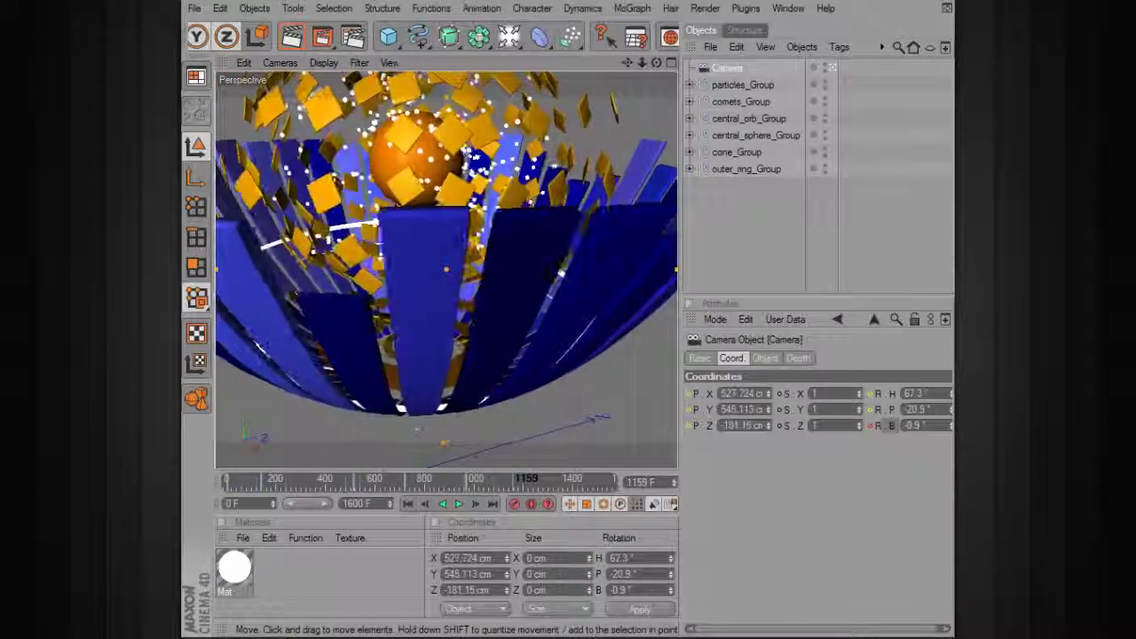
ctrl+click(689, 394)
ctrl+click(690, 426)
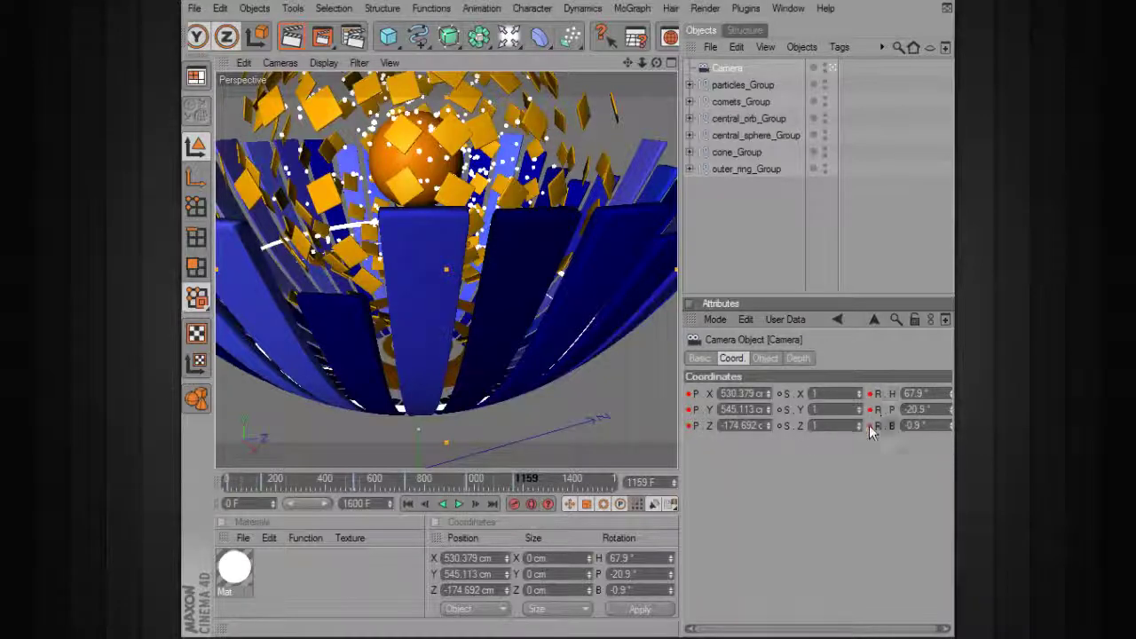
click(452, 486)
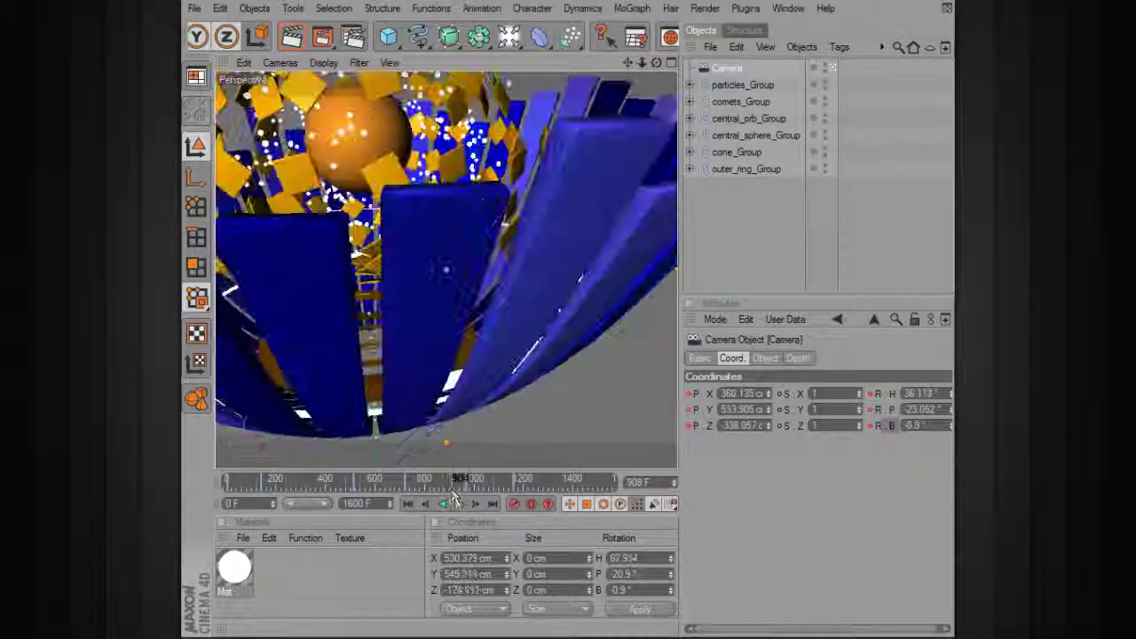
click(459, 504)
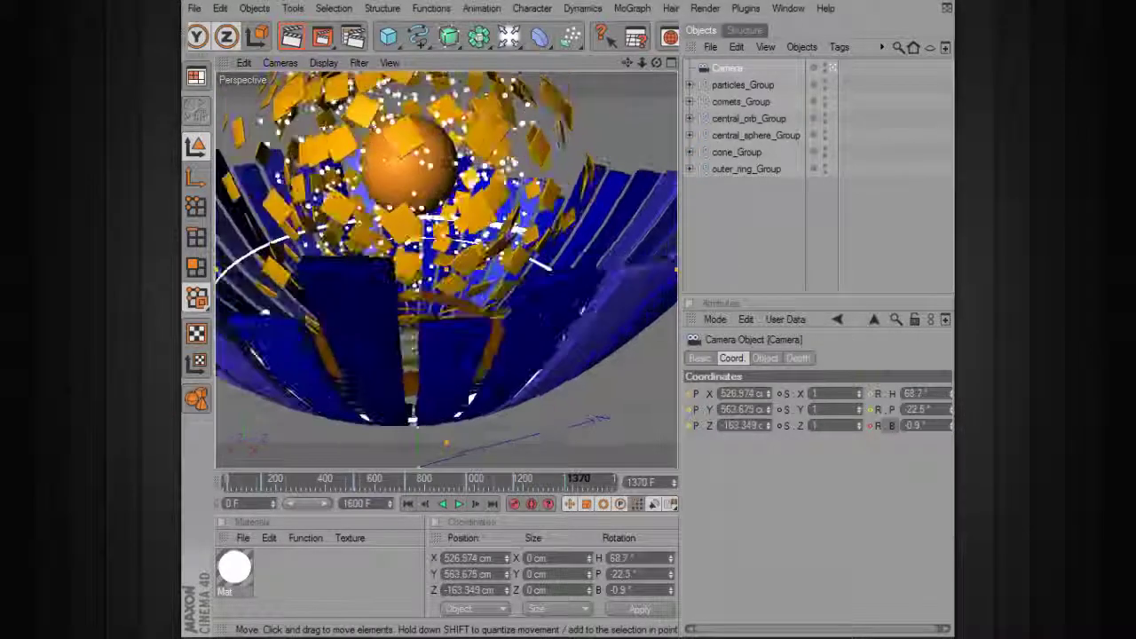
At frame 1370, keyframe the Camera at about 301, 956 and 66 cm with heading 105.3° and pitch -63.7°, and play the whole animation.
alt+drag(592, 266, 517, 238)
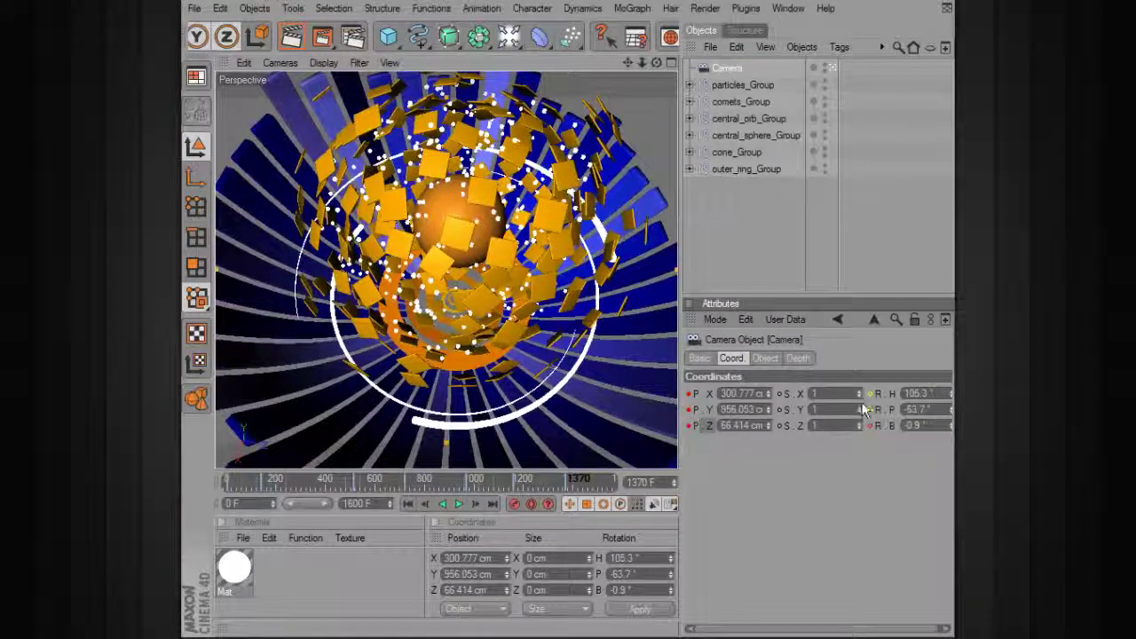
drag(571, 480, 497, 480)
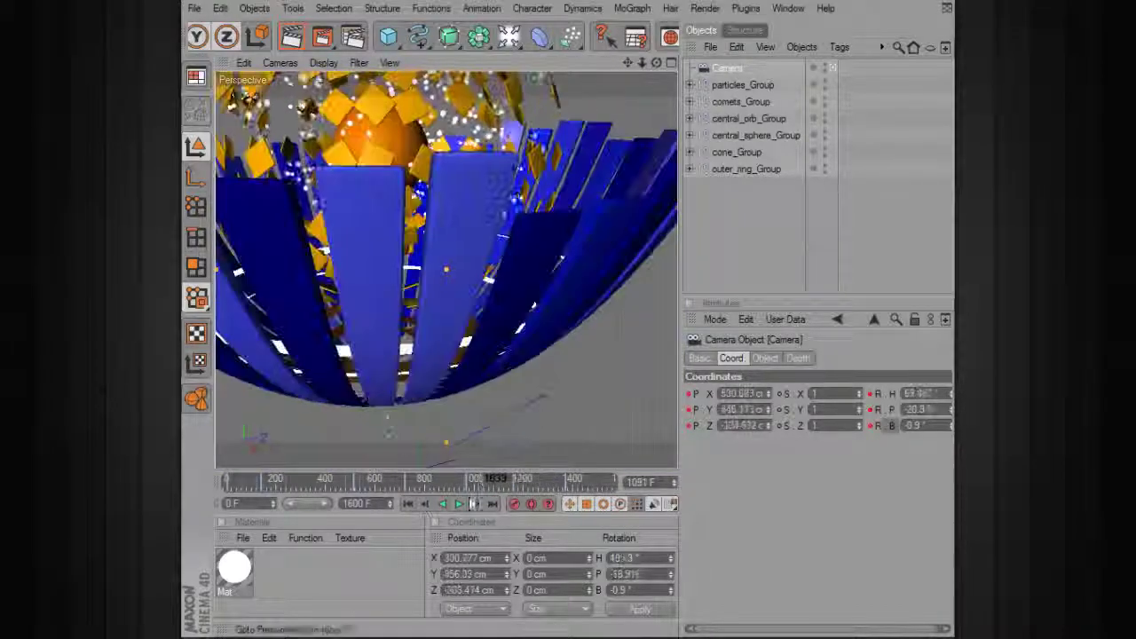
click(409, 504)
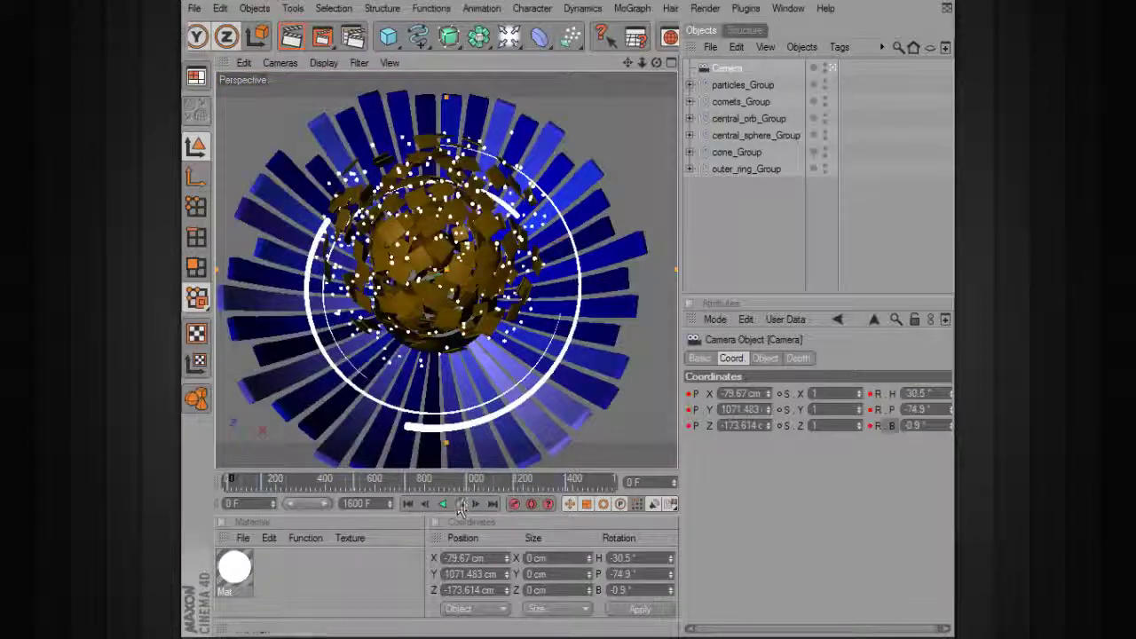
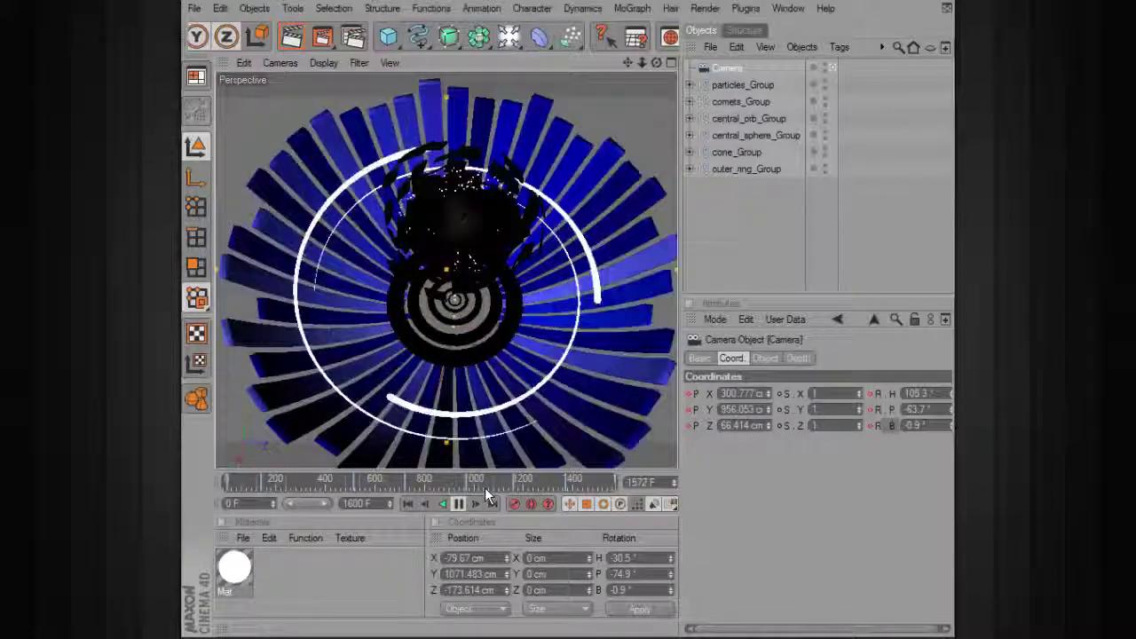
click(459, 504)
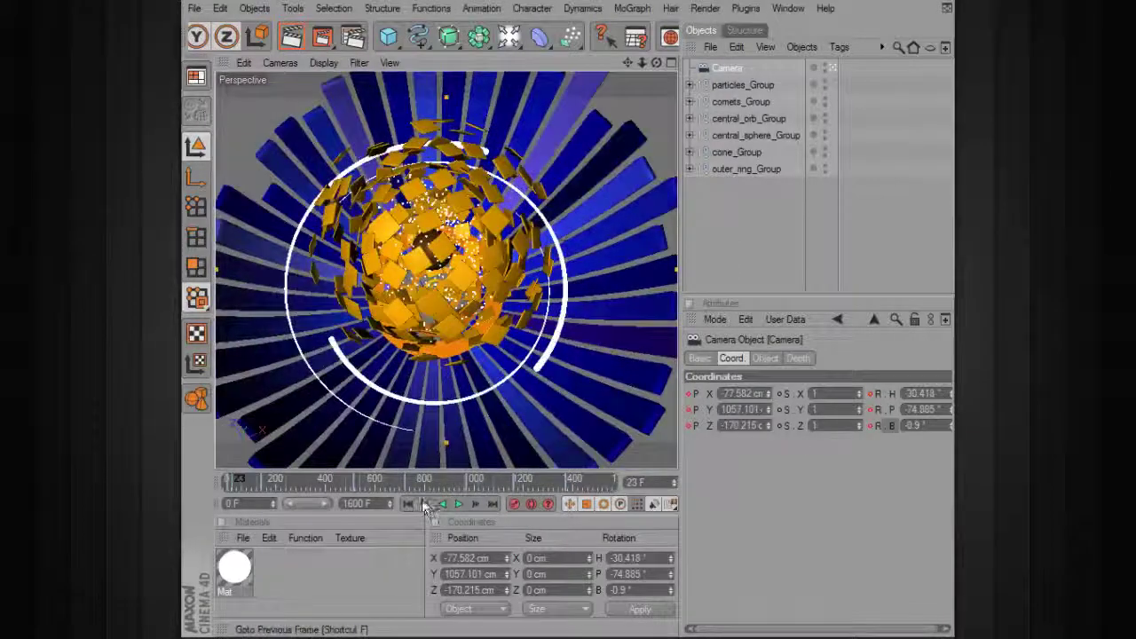
At frame 969, pan the Camera to about 375, 534 and -367 cm, update its keyframes, and check the move up to frame 1159.
drag(435, 483, 465, 485)
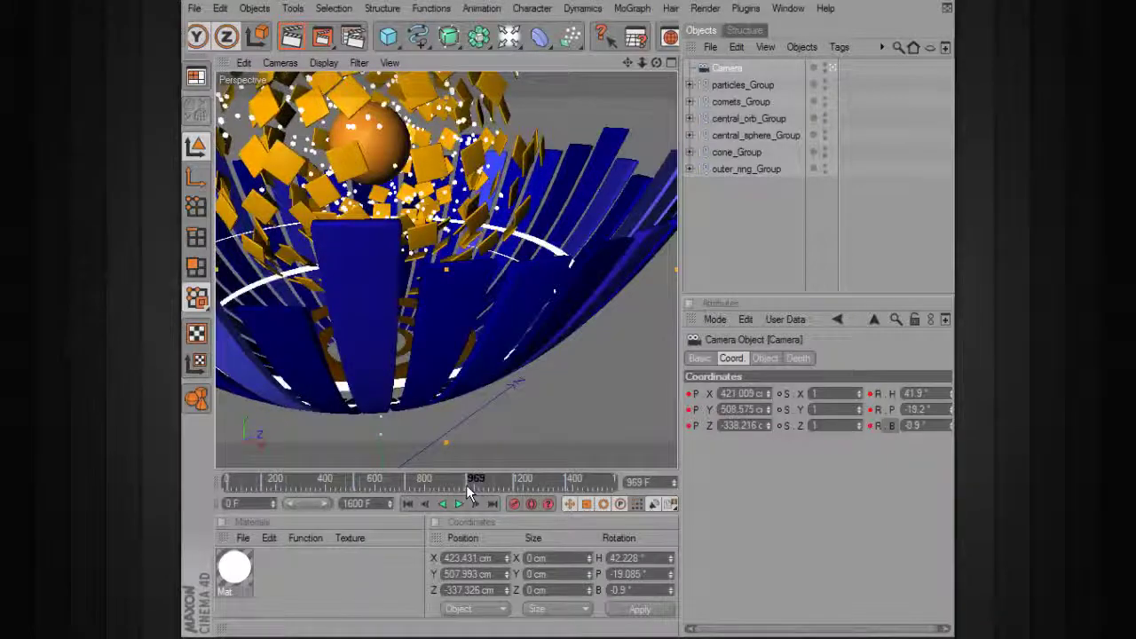
alt+middle_drag(437, 317, 486, 348)
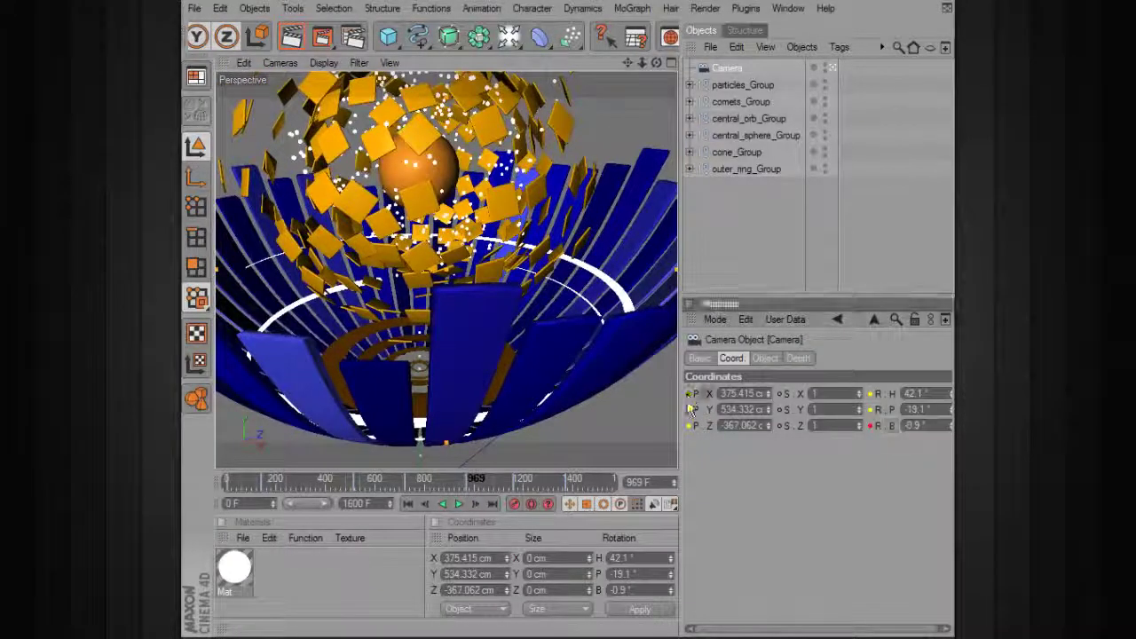
ctrl+click(870, 394)
drag(401, 483, 514, 485)
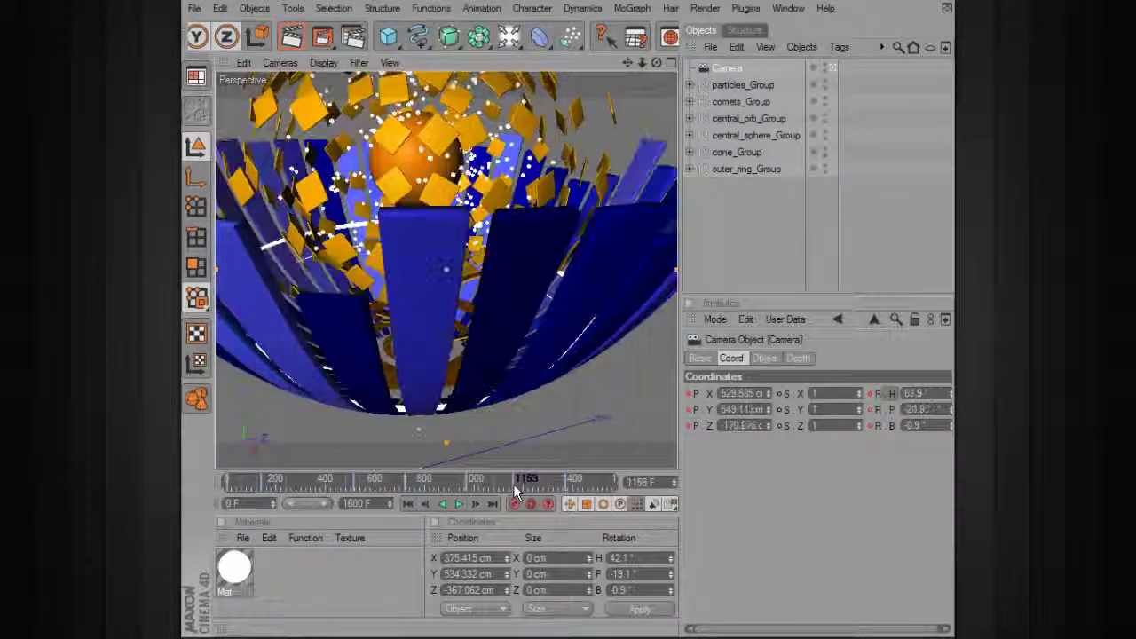
At frame 1159, reframe the Camera to about 515, 574 and -180 cm with pitch -19.9°, update its keyframes, and play back the move.
alt+middle_drag(310, 256, 323, 299)
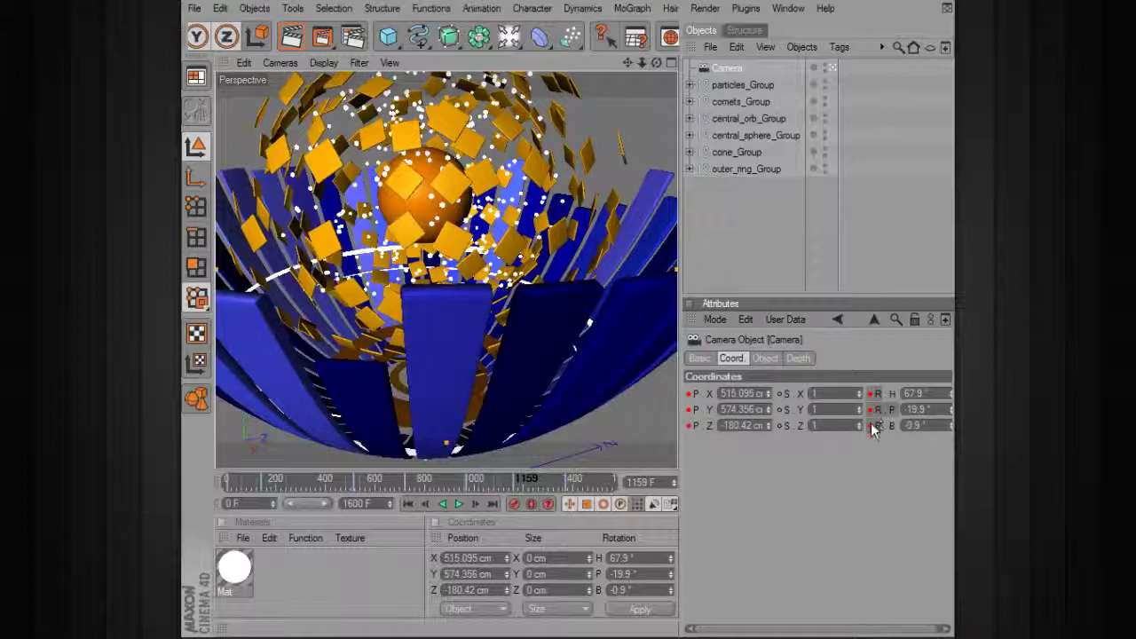
drag(517, 480, 458, 479)
click(461, 503)
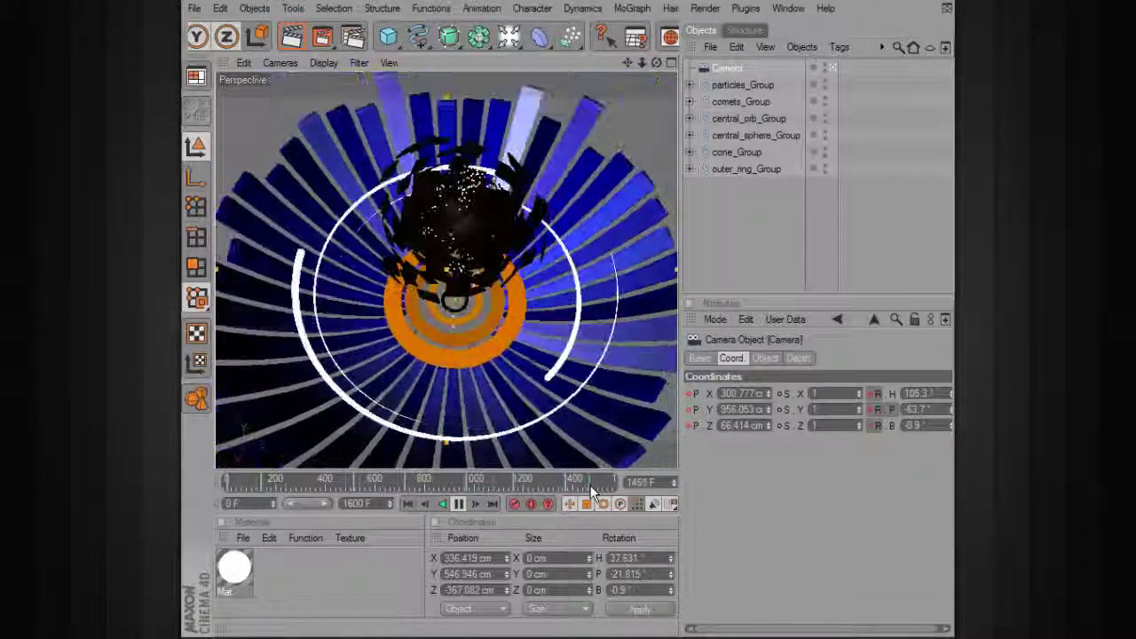
click(458, 503)
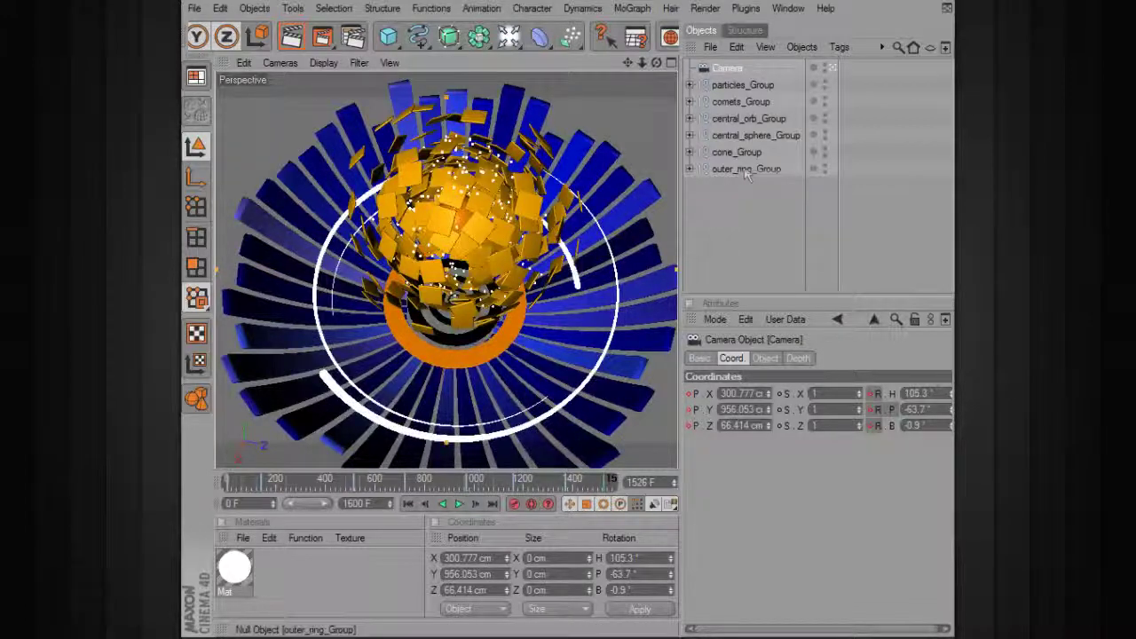
Switch the viewport from the scene Camera to the editor camera and show the whole bowl and orb from the side.
click(750, 119)
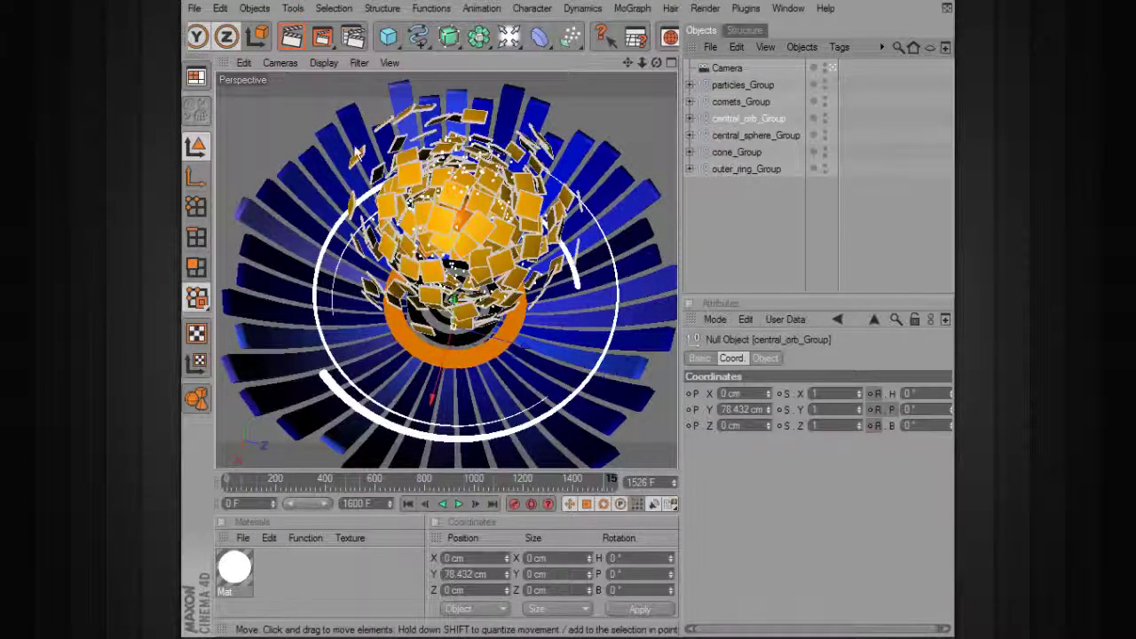
click(279, 62)
click(309, 116)
alt+drag(344, 410, 372, 284)
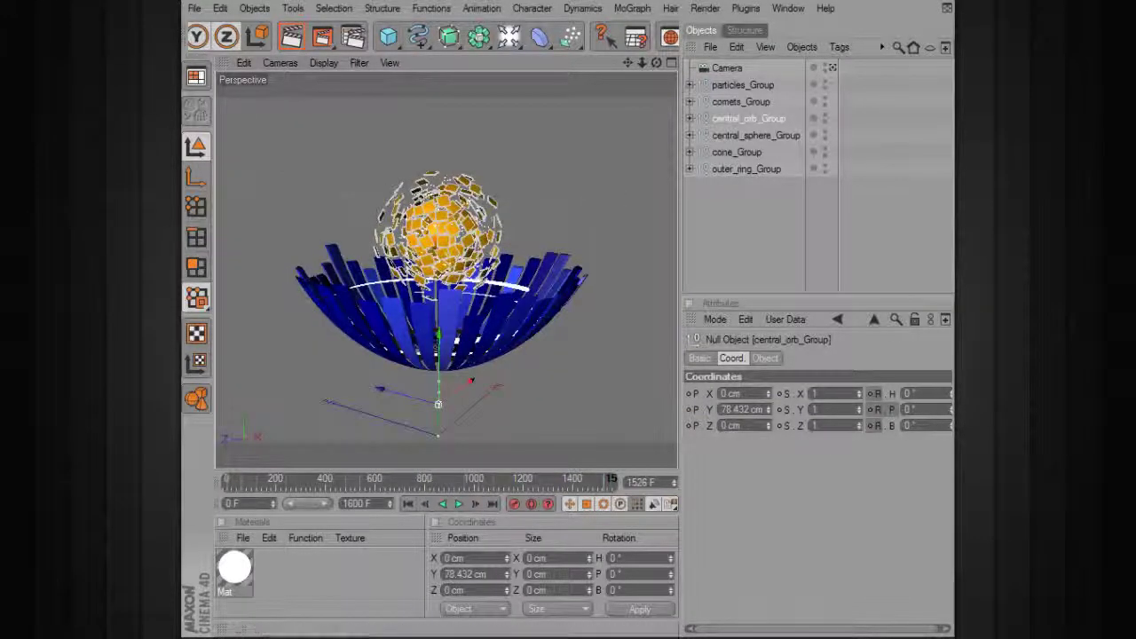
alt+drag(613, 169, 593, 176)
Center the parent of the Sphere in central_orb_Group on that sphere using the Axis Center commands.
click(690, 118)
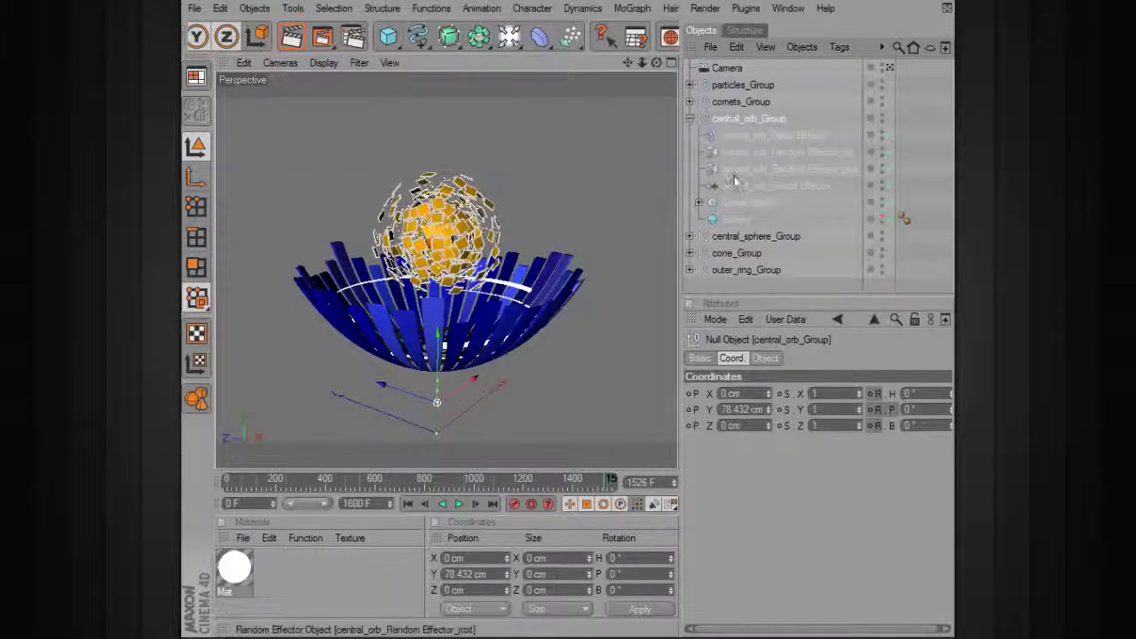
click(744, 203)
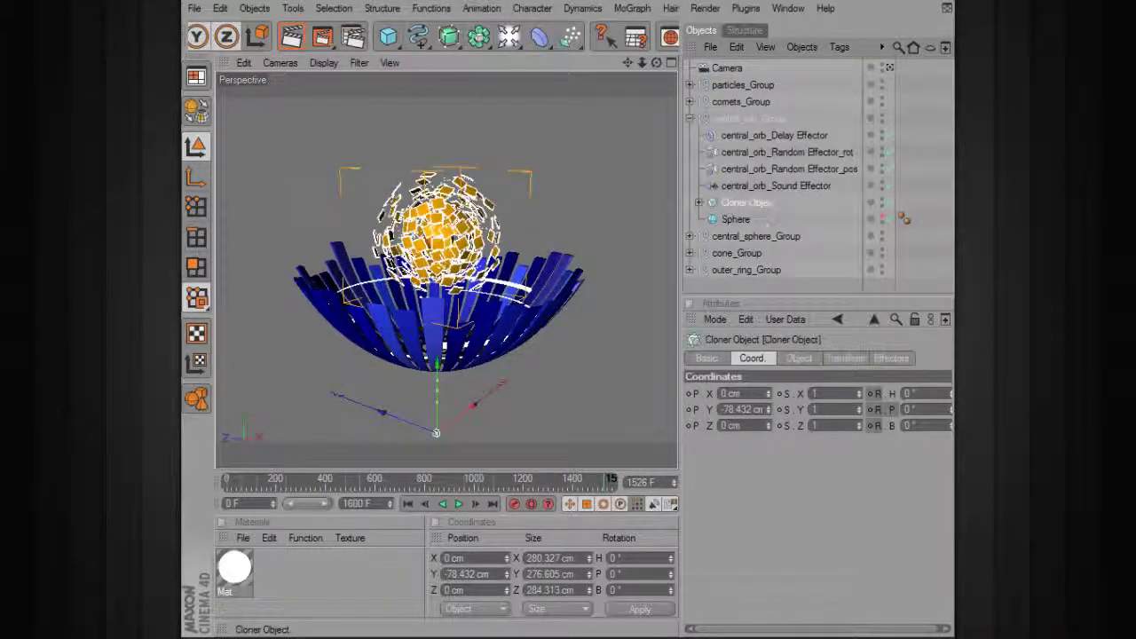
click(736, 220)
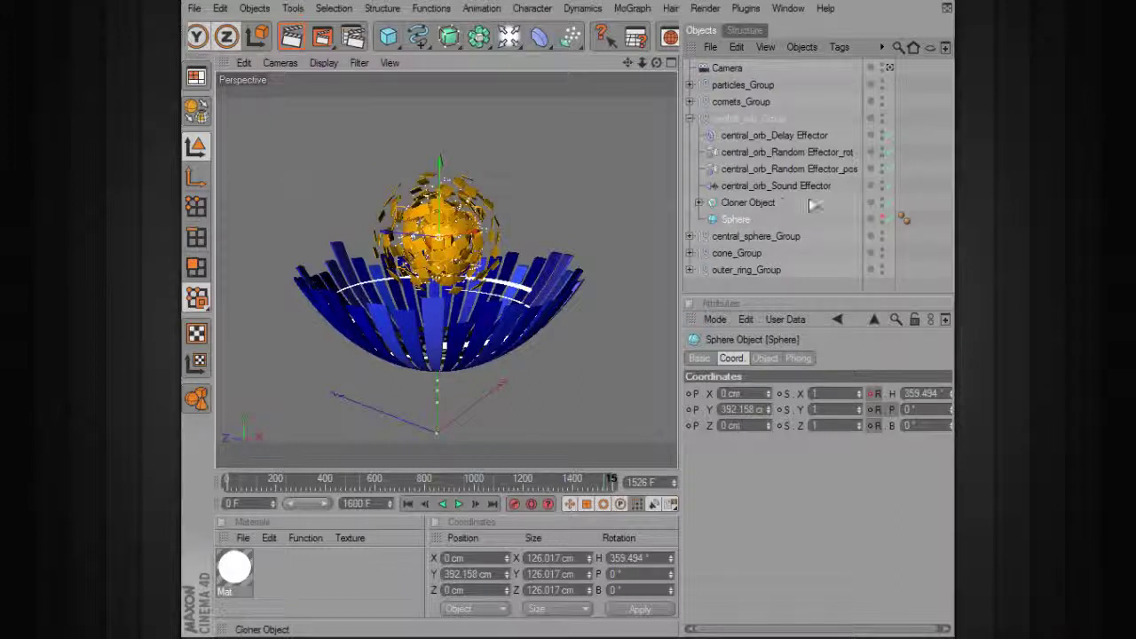
click(335, 11)
mouse_move(369, 11)
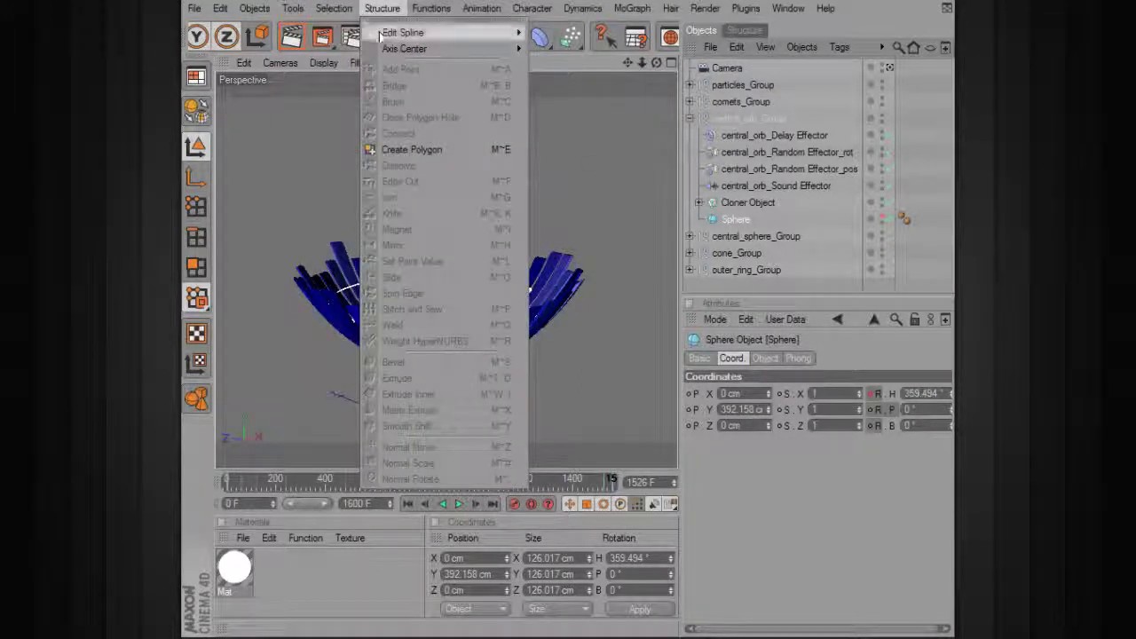
mouse_move(384, 51)
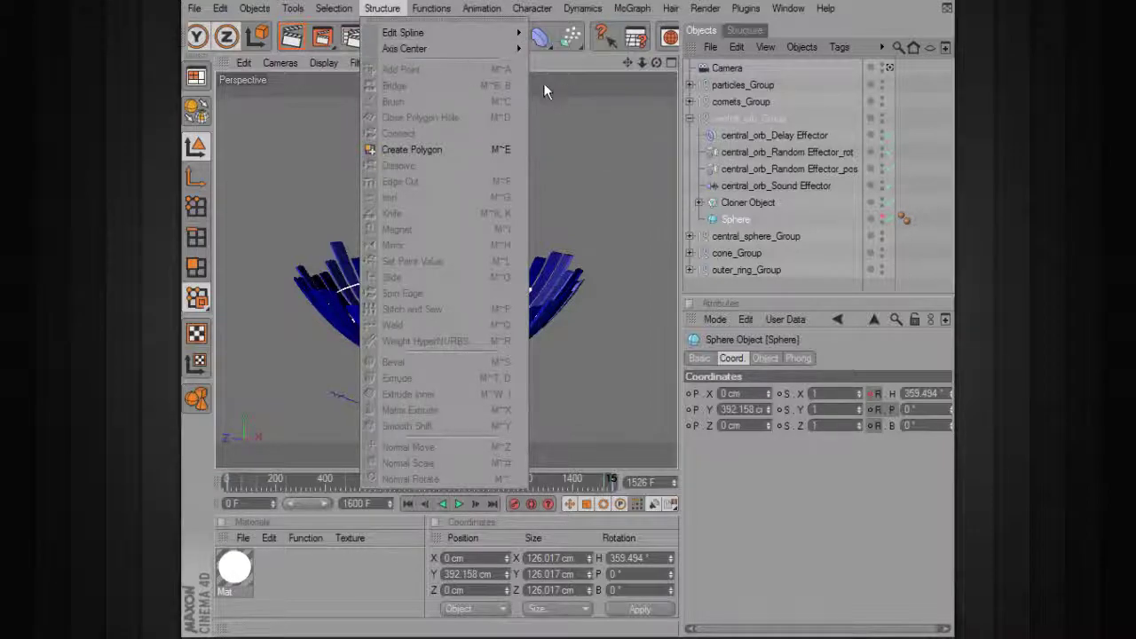
click(569, 113)
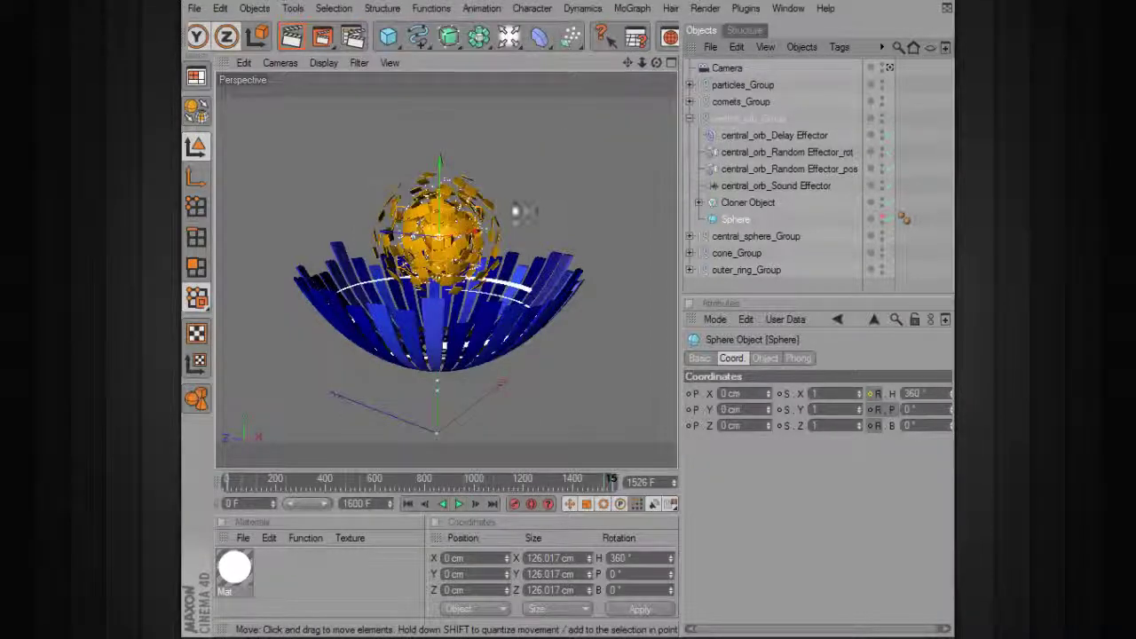
At frame 1441, keyframe the X, Y and Z scale of central_orb_Group at 1.
click(767, 121)
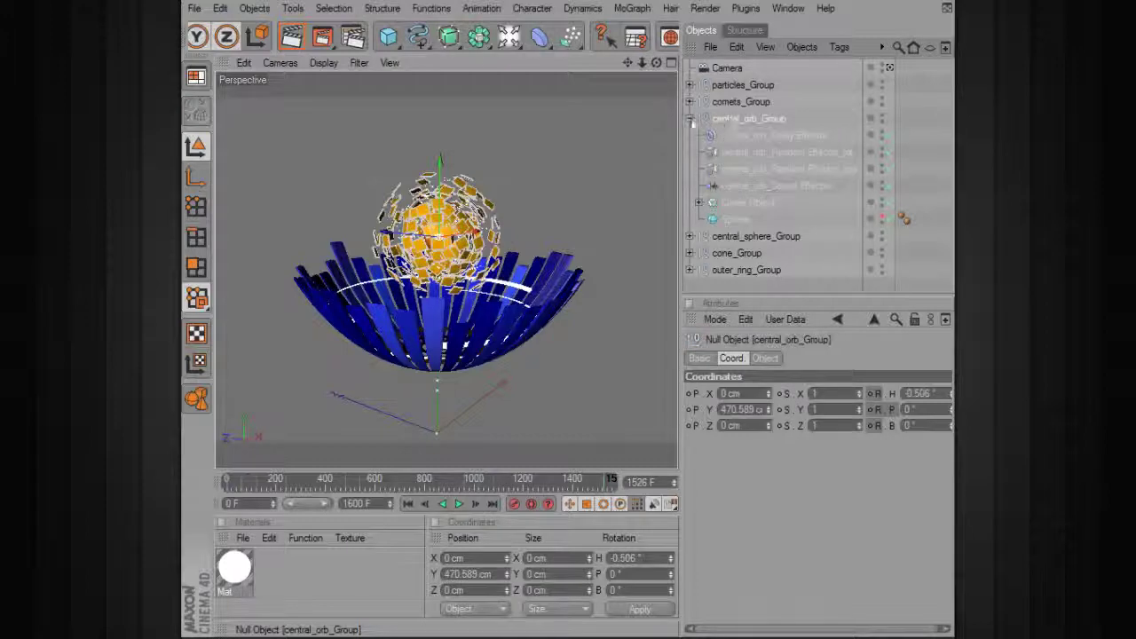
click(690, 118)
drag(572, 481, 583, 488)
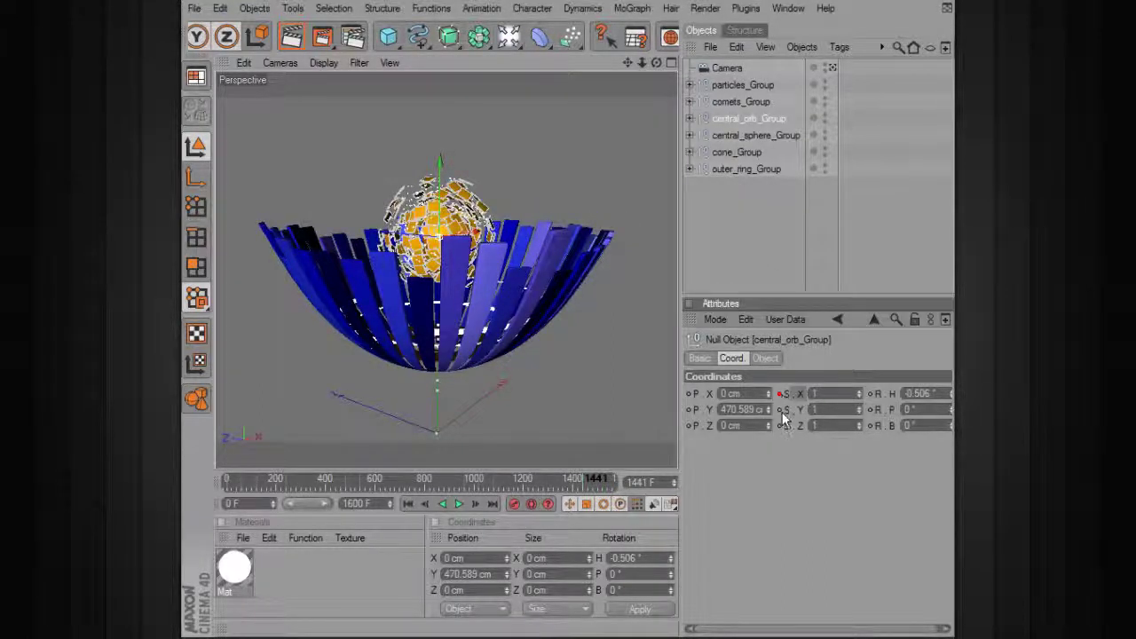
At frame 1493, set the X, Y and Z scale of central_orb_Group to 0, keyframe it, and scrub to check the shrink.
drag(585, 487, 595, 486)
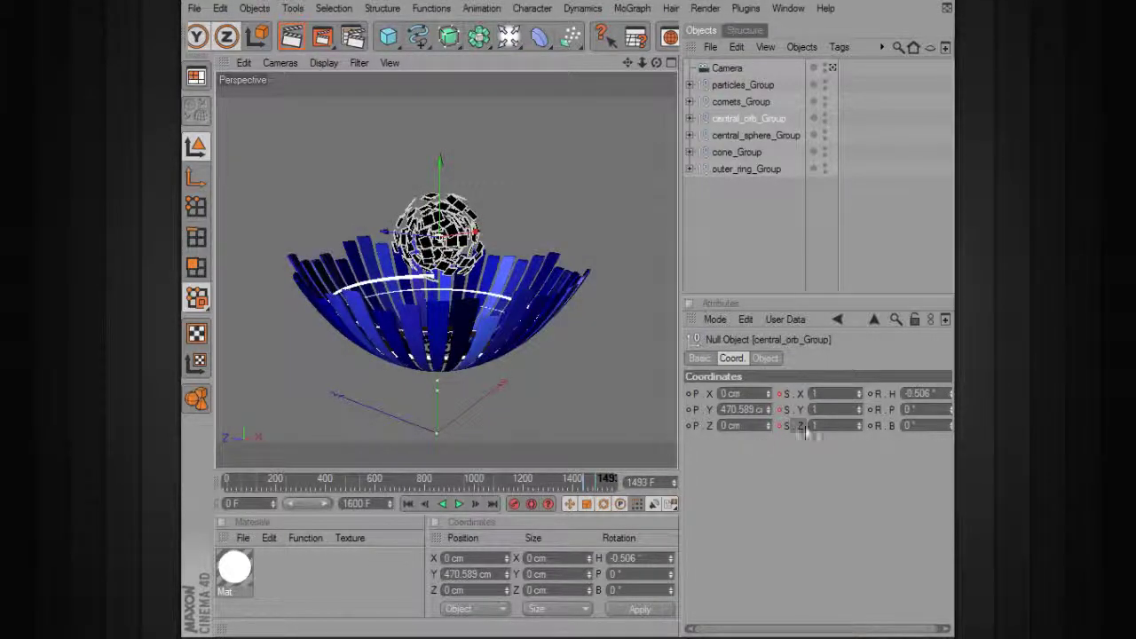
click(813, 393)
text(0)
key(Return)
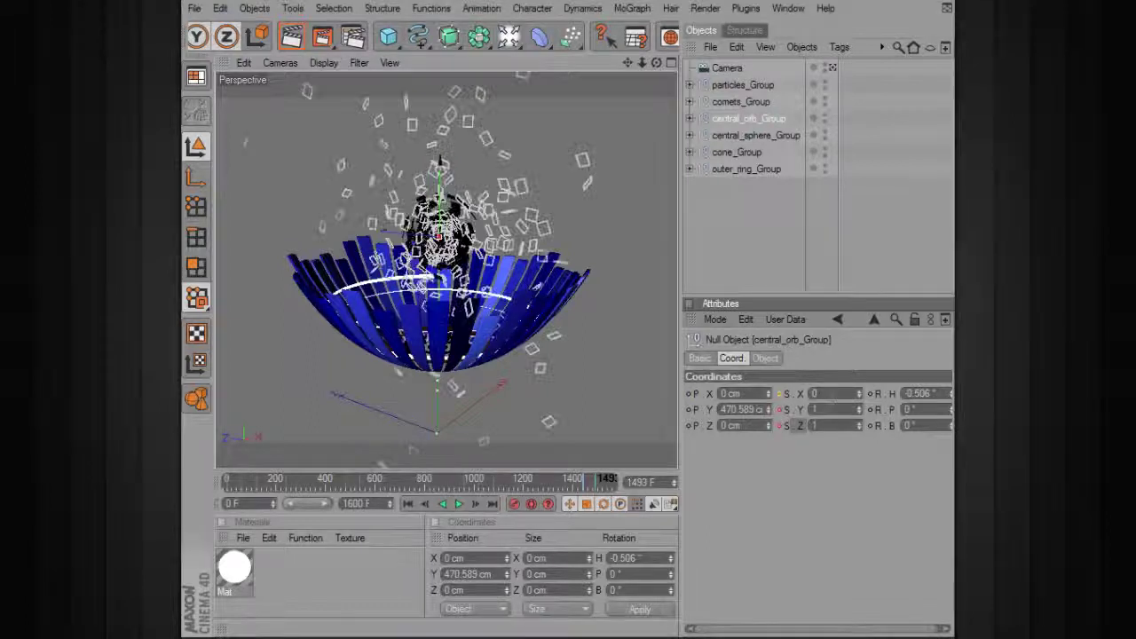
click(813, 425)
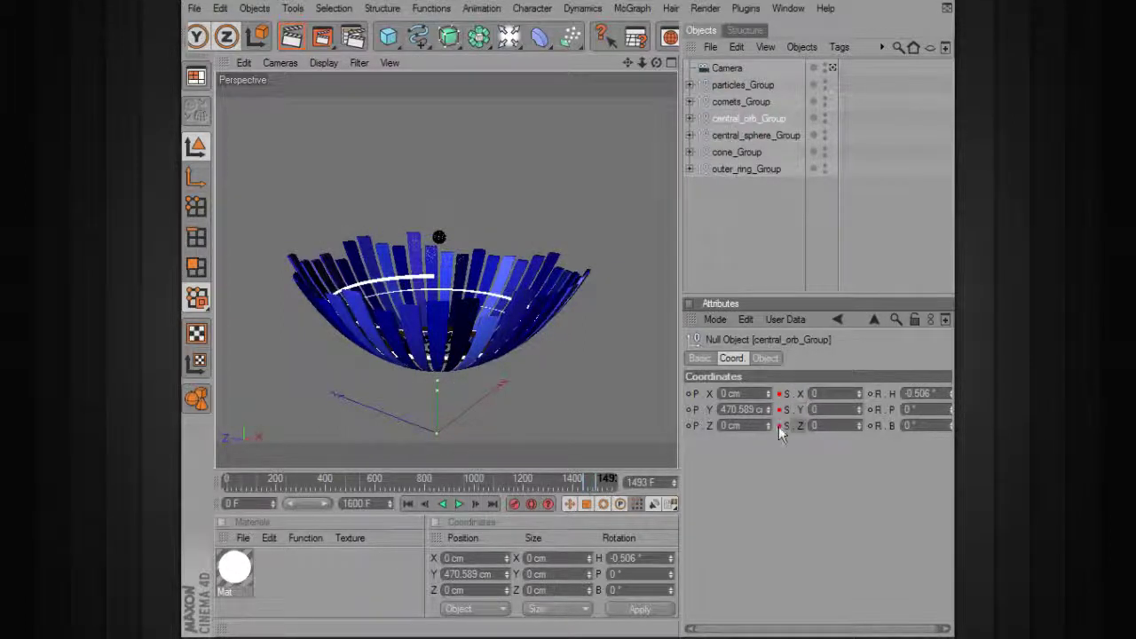
drag(578, 479, 596, 480)
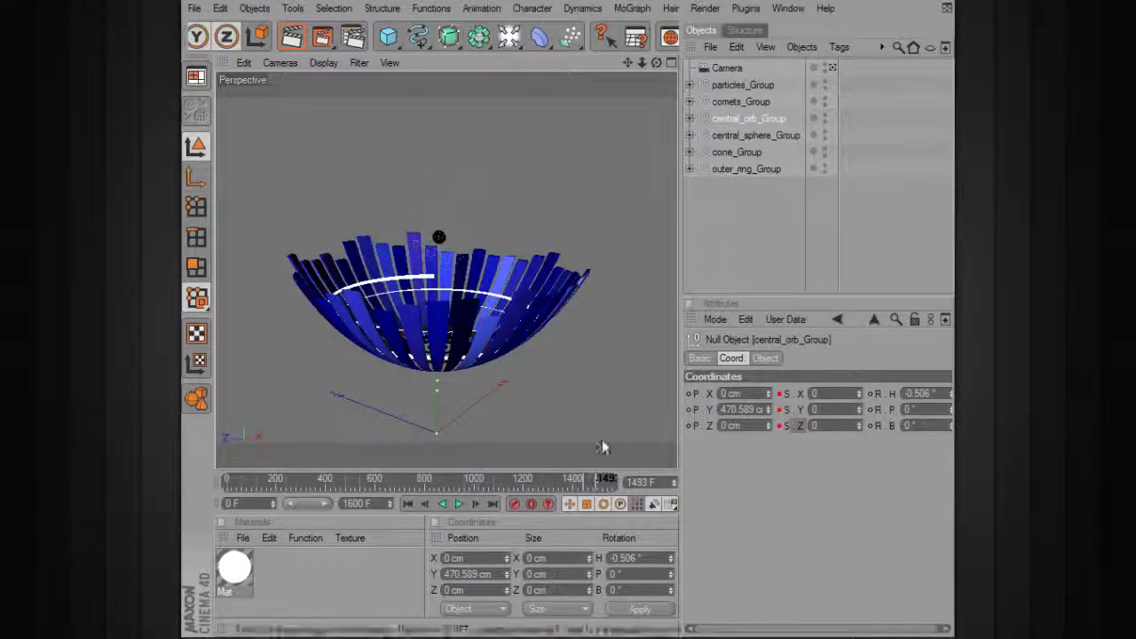
Apply an Axis Center command to the Sphere nested inside central_sphere_Group.
click(770, 136)
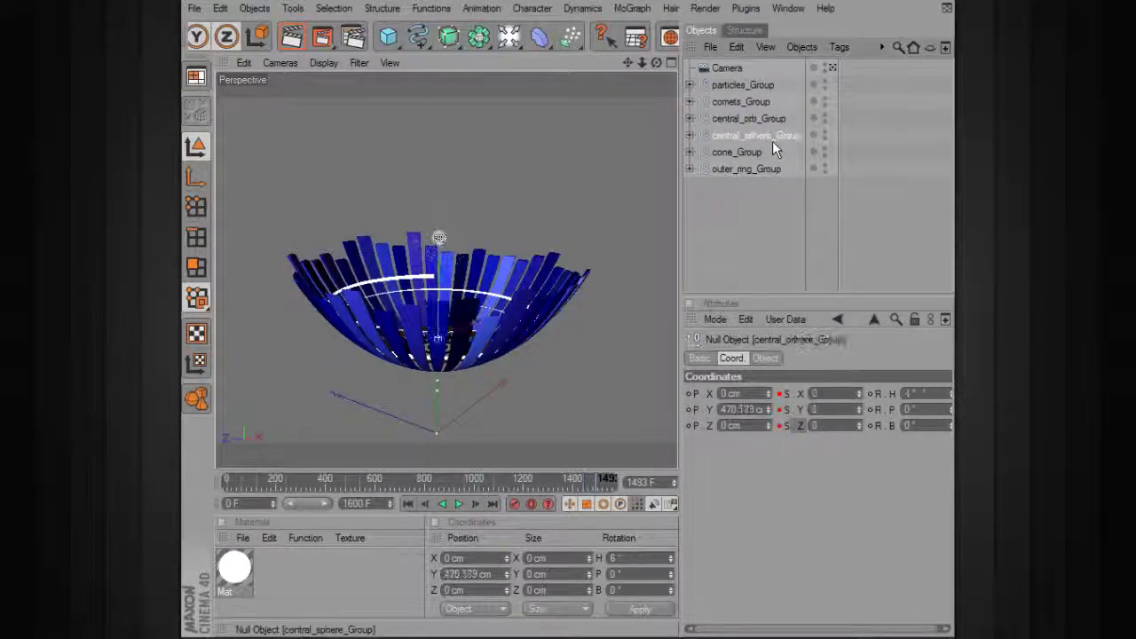
click(690, 136)
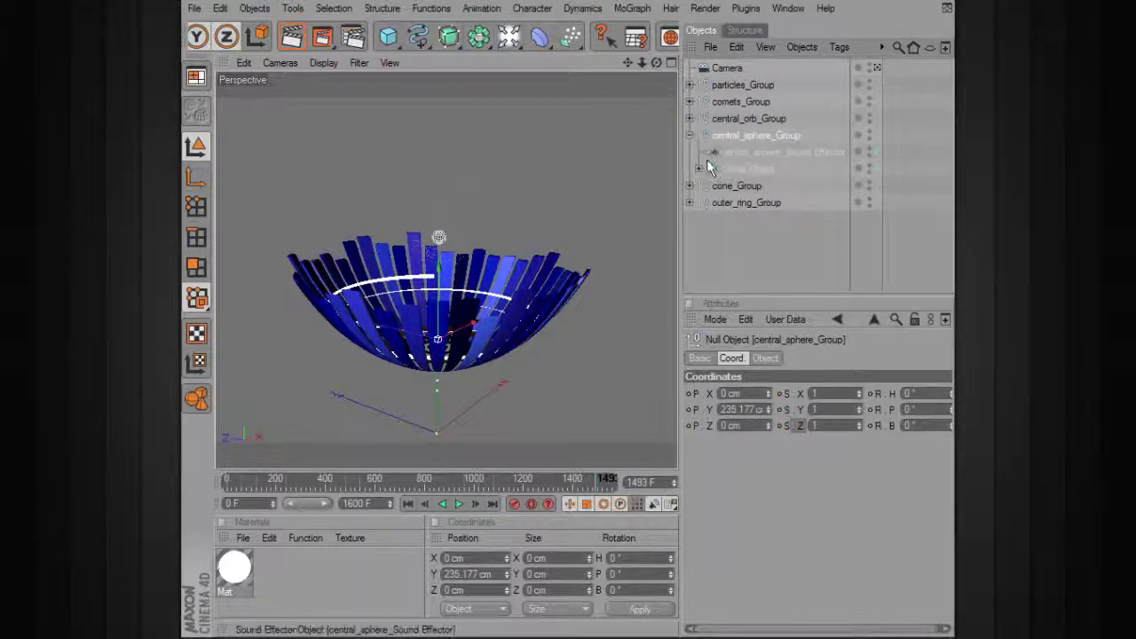
click(700, 168)
click(738, 187)
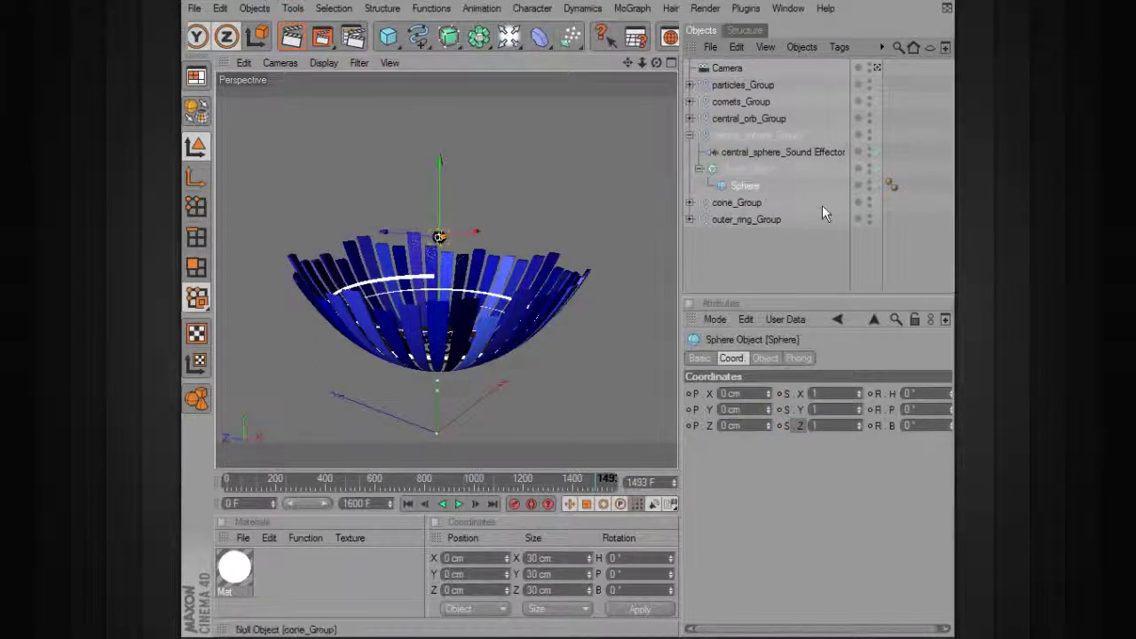
click(382, 10)
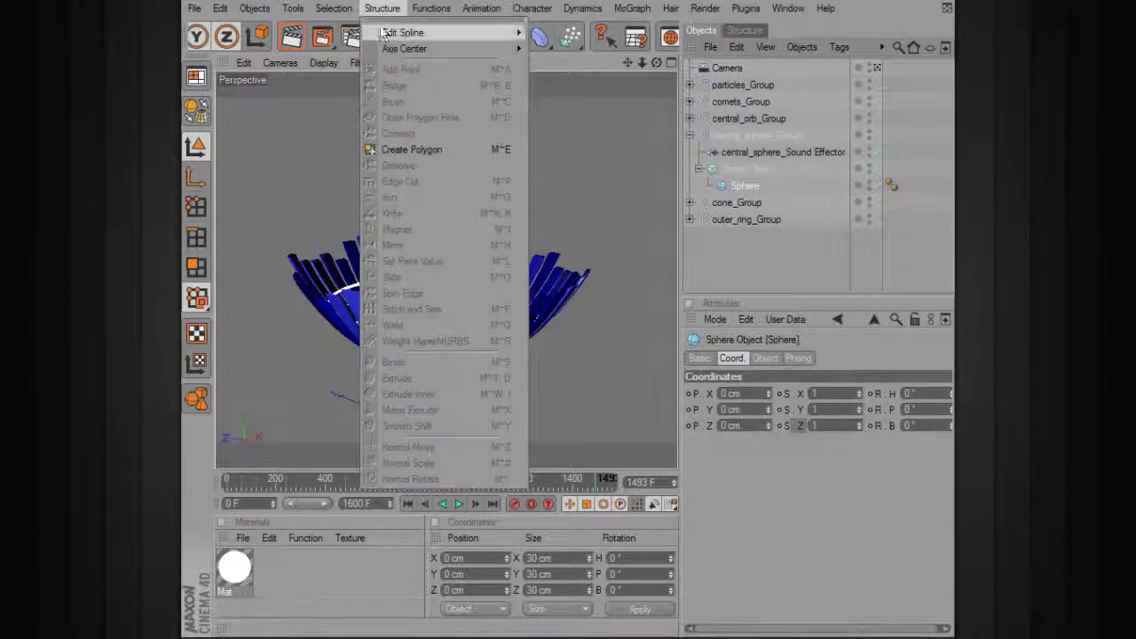
mouse_move(380, 44)
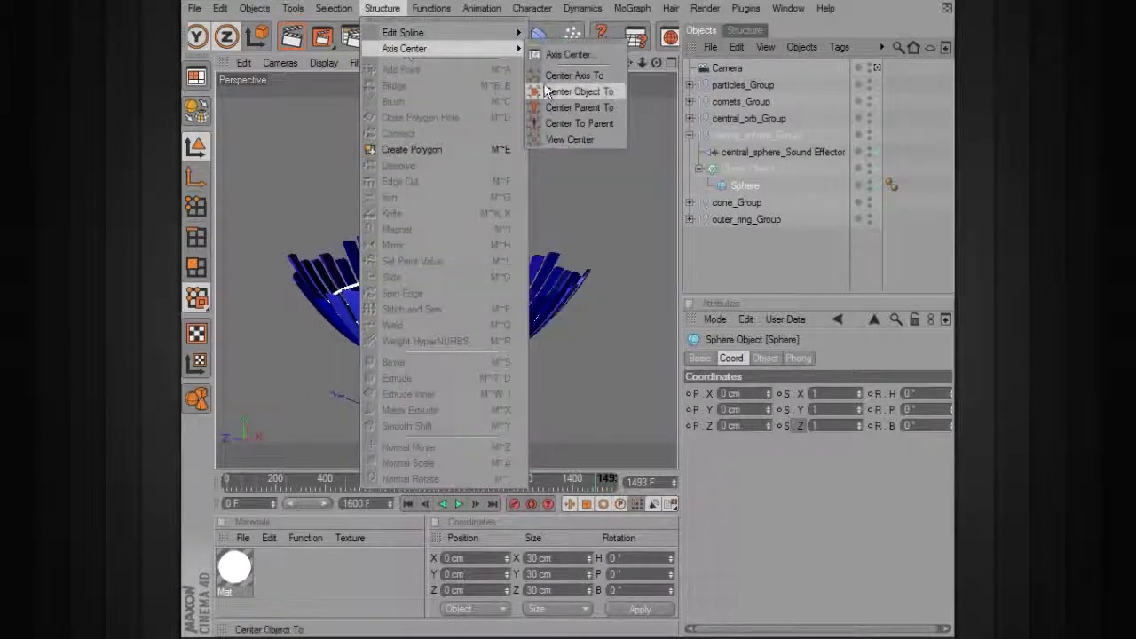
click(542, 78)
At frame 1445, keyframe the X, Y and Z scale of central_sphere_Group at 1.
click(689, 134)
click(732, 138)
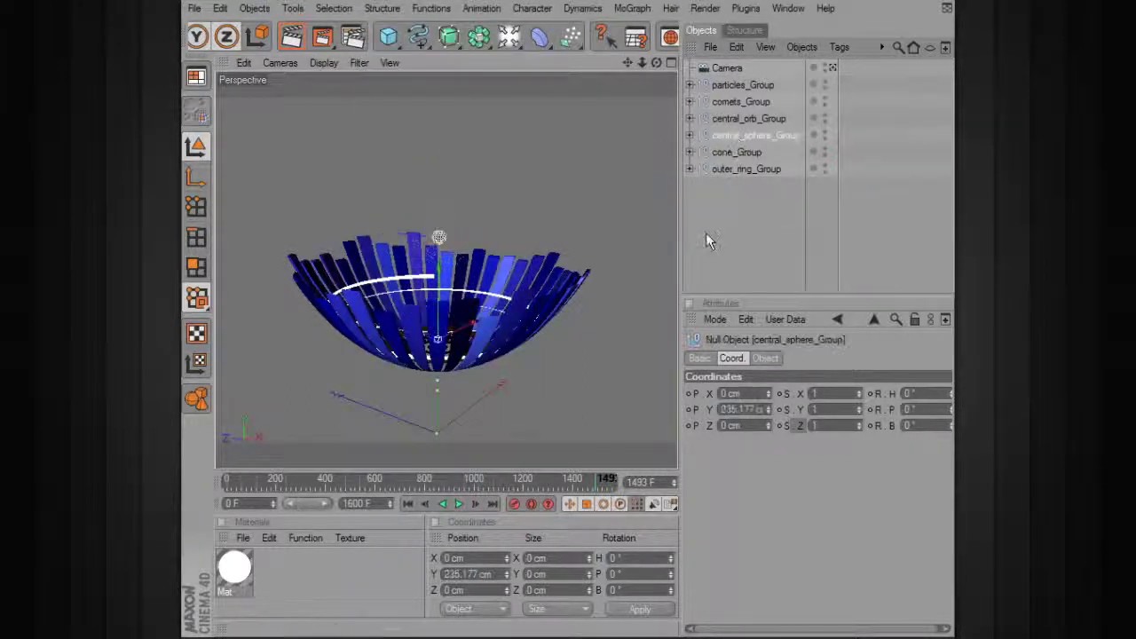
drag(576, 487, 584, 485)
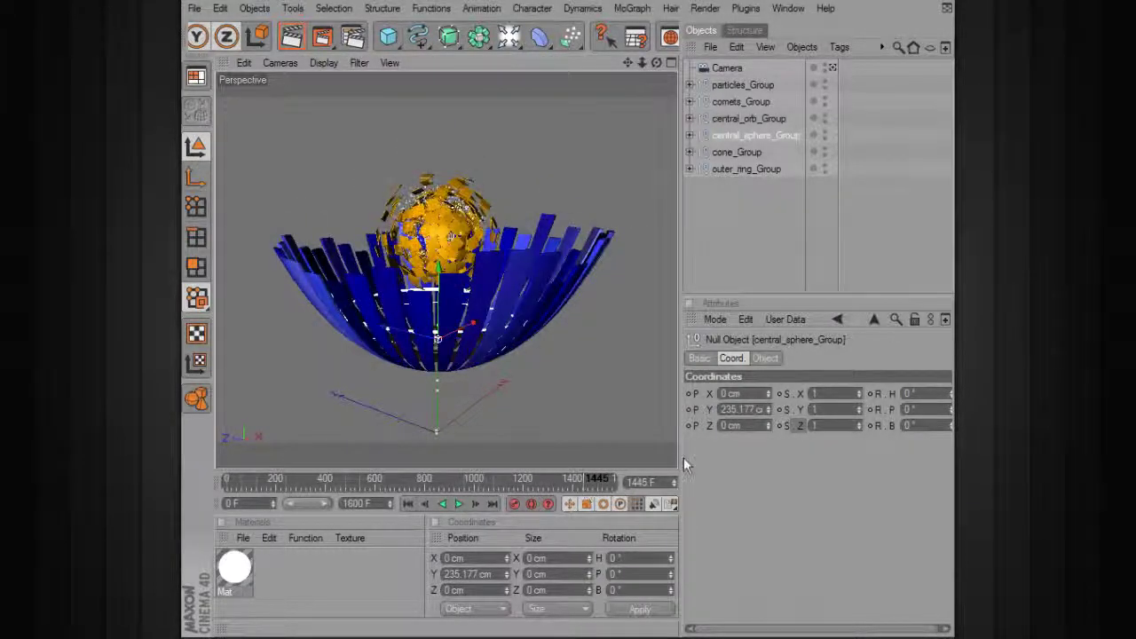
ctrl+click(780, 393)
ctrl+click(779, 409)
ctrl+click(779, 424)
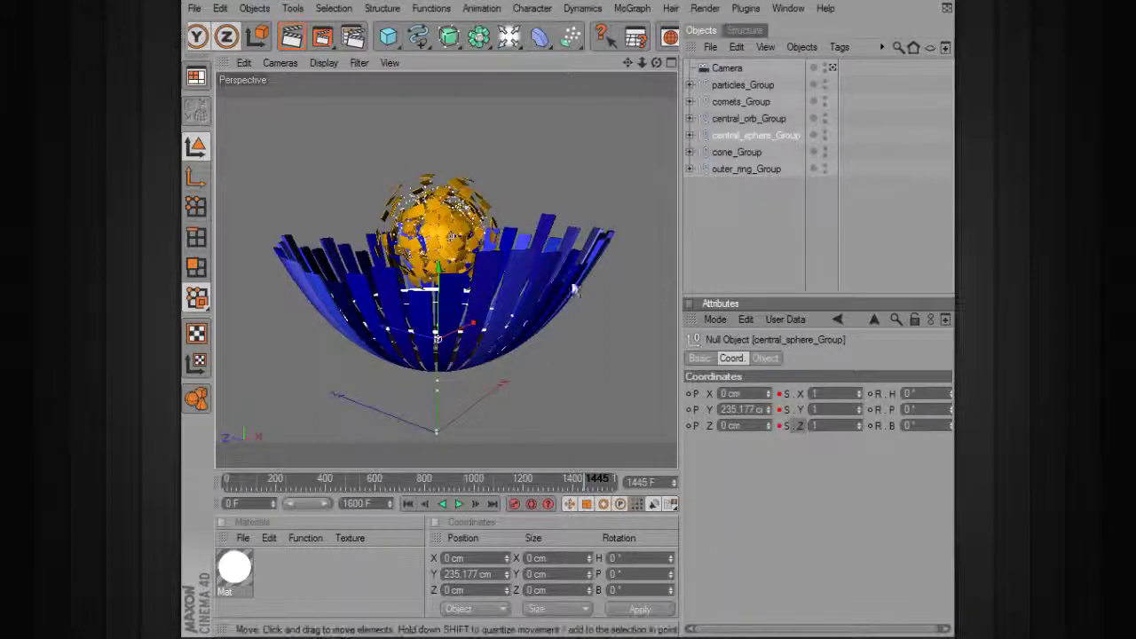
At frame 1462, set all three scale values of central_sphere_Group to 0, keyframe them, and play the animation.
drag(582, 491, 588, 487)
click(818, 395)
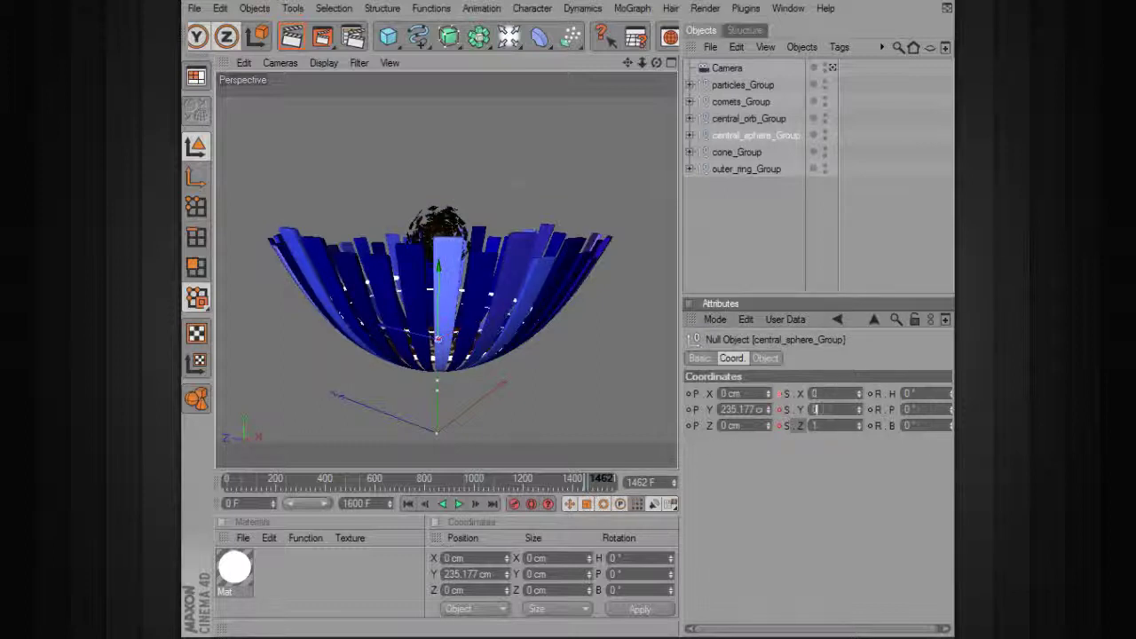
ctrl+click(780, 426)
ctrl+click(780, 411)
key(F8)
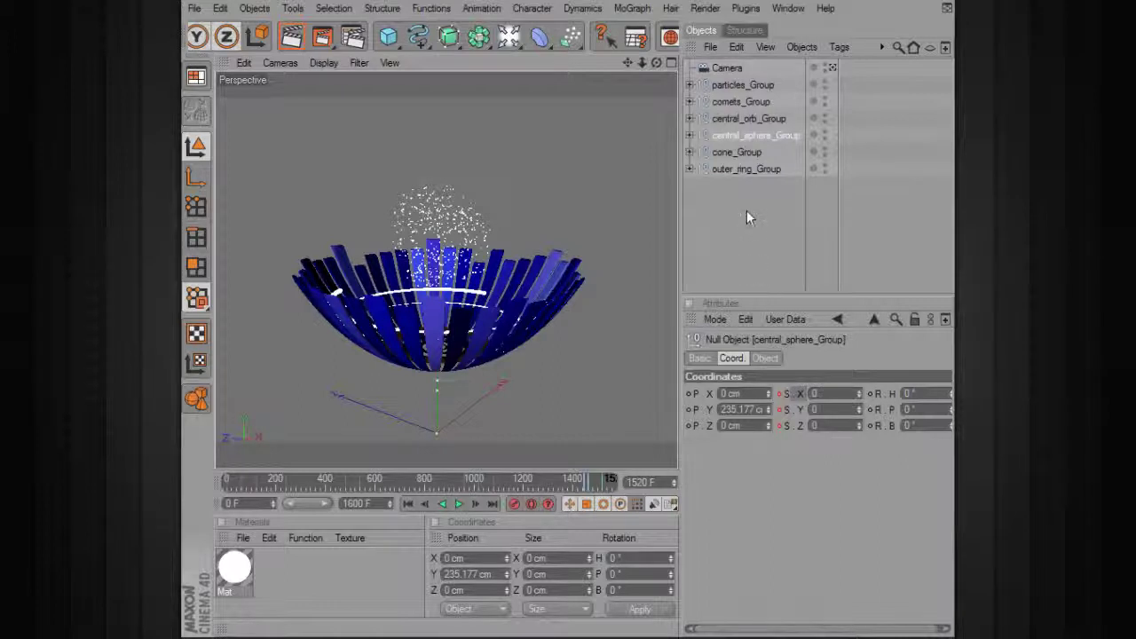
Apply Center Parent To to the Sphere in particles_Group so its parent is centered on it.
click(740, 84)
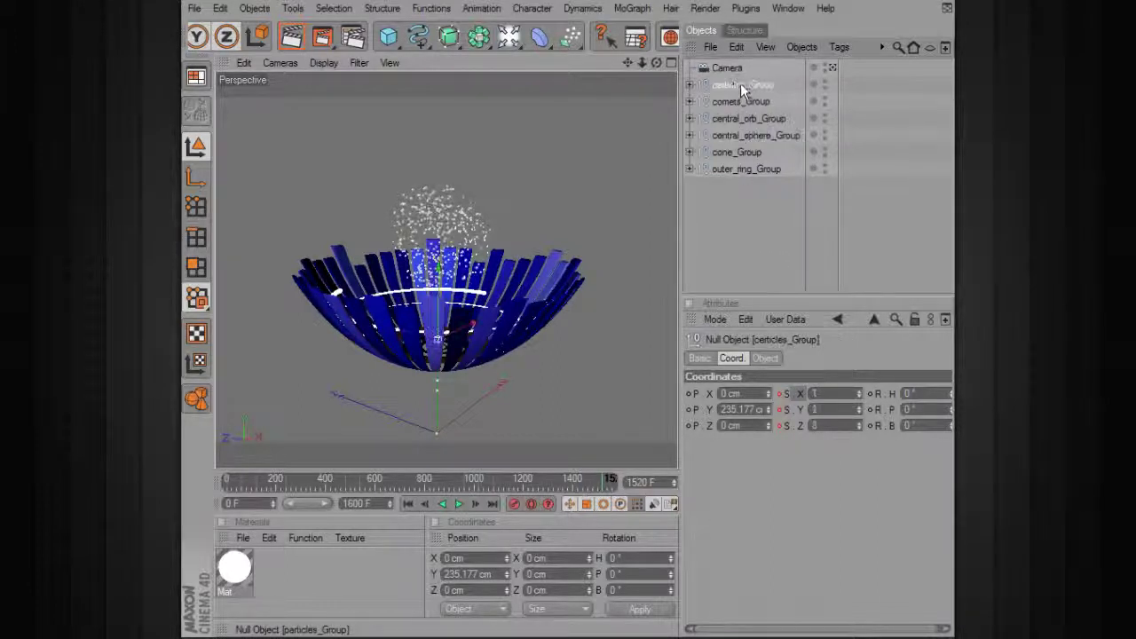
click(689, 83)
click(689, 83)
click(689, 84)
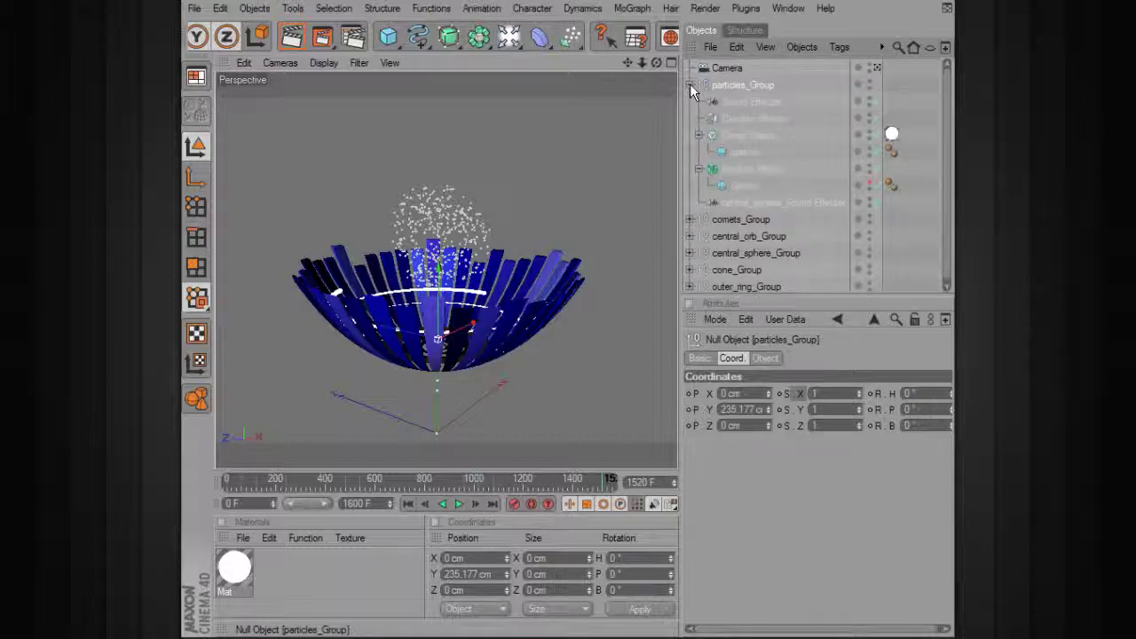
click(744, 185)
click(382, 9)
mouse_move(399, 49)
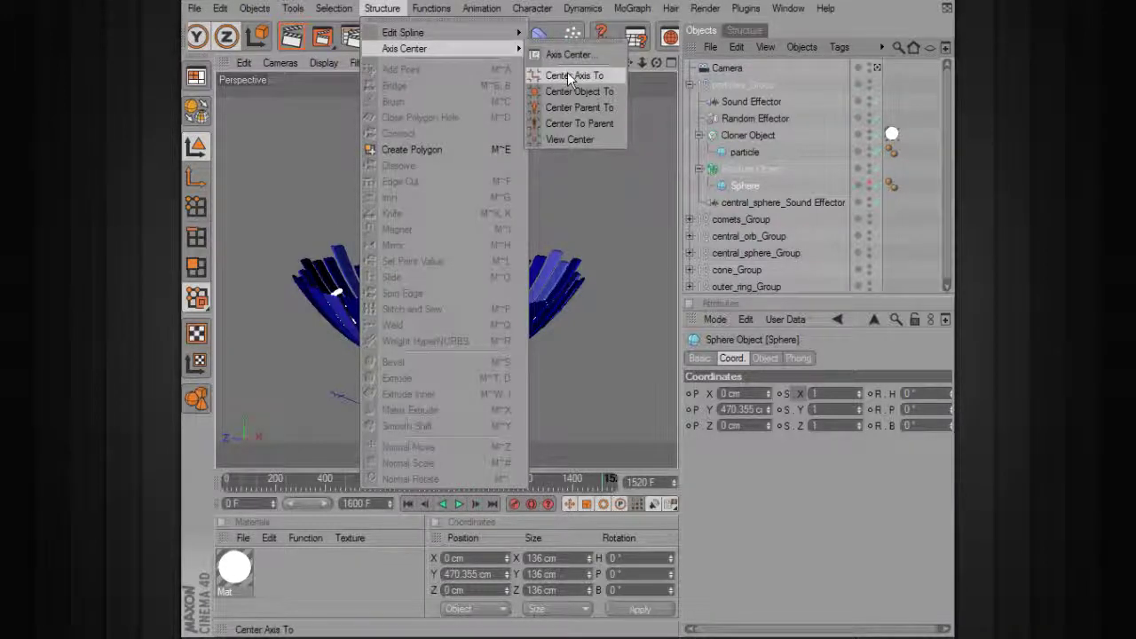
click(567, 104)
At frame 1435, keyframe the X, Y and Z scale of particles_Group at 1.
click(690, 84)
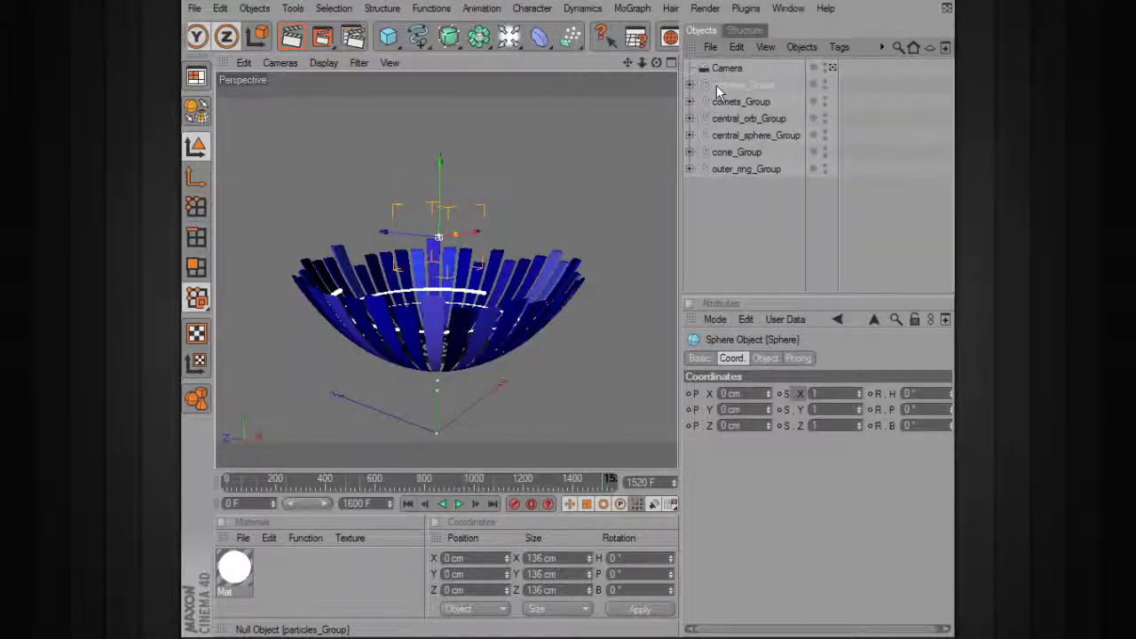
click(720, 86)
drag(578, 479, 581, 485)
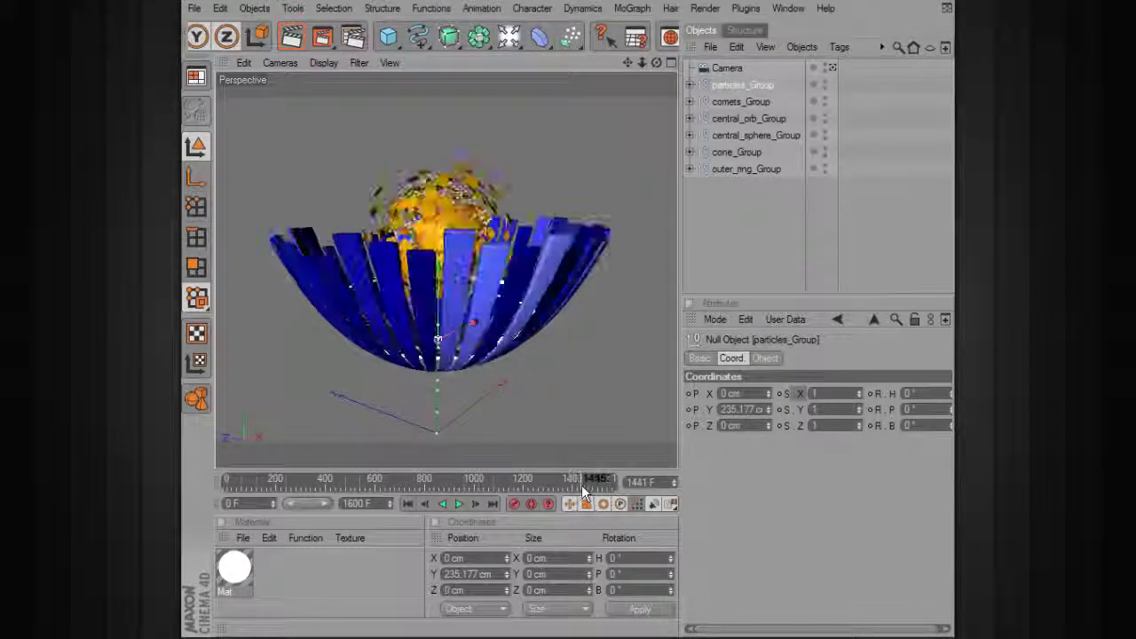
ctrl+click(779, 393)
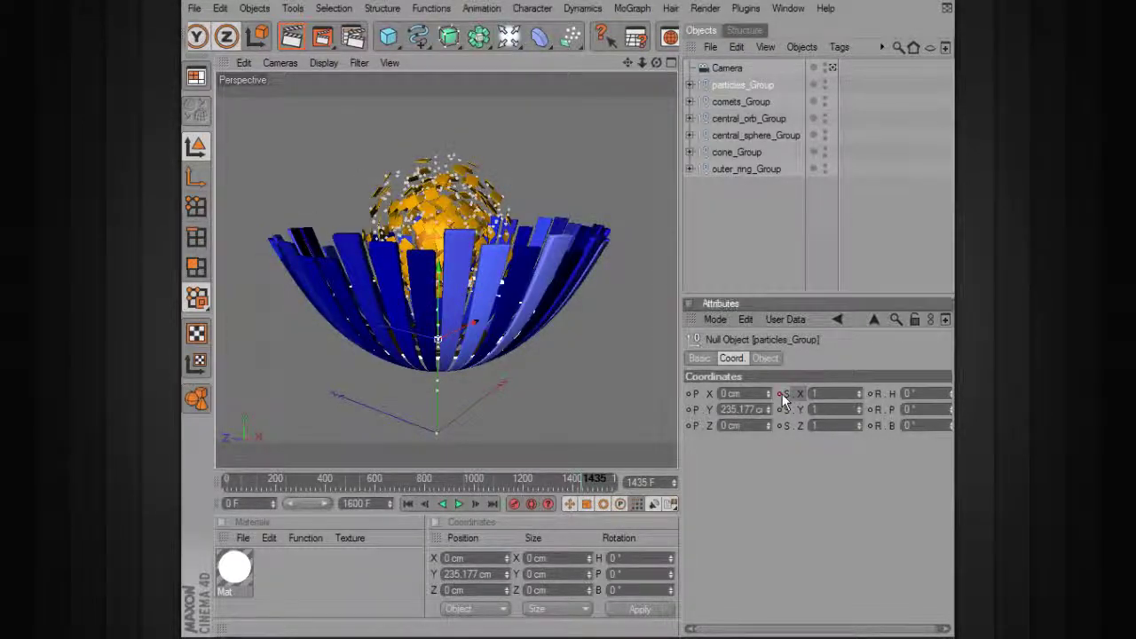
click(780, 425)
At frame 1469, set all three scale values of particles_Group to 0, keyframe them, and scrub through the ending.
click(594, 487)
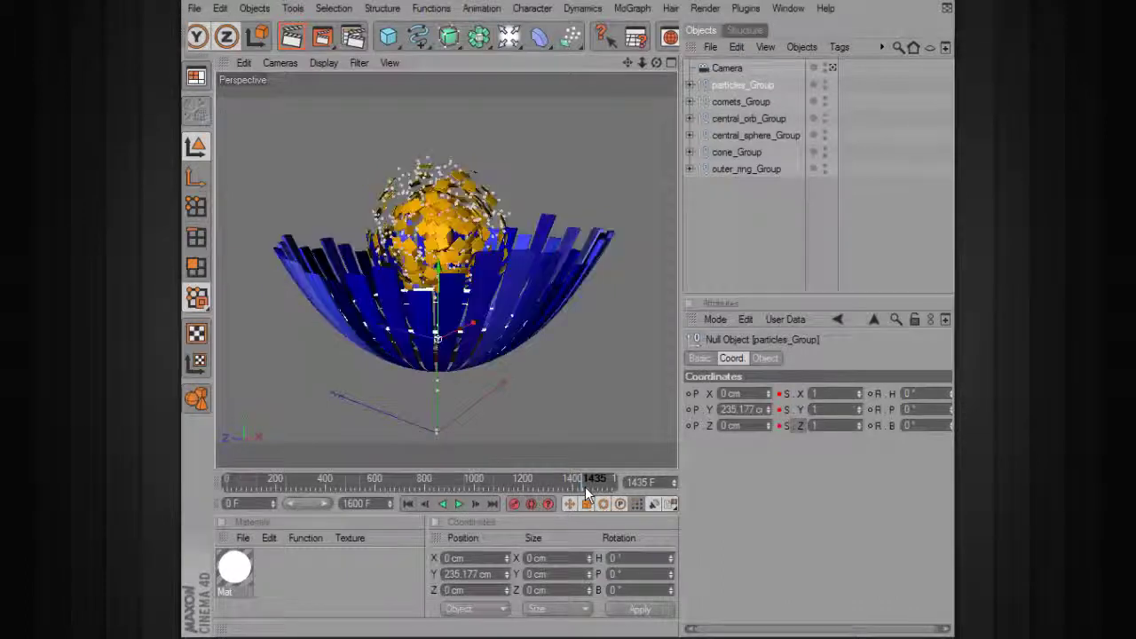
click(589, 487)
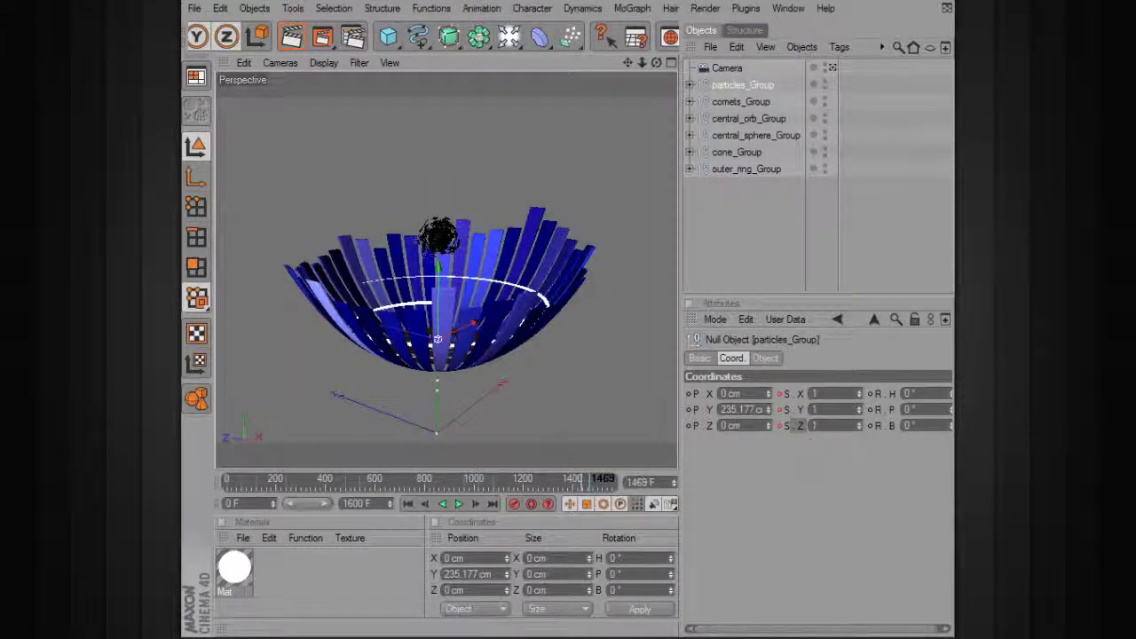
double_click(813, 393)
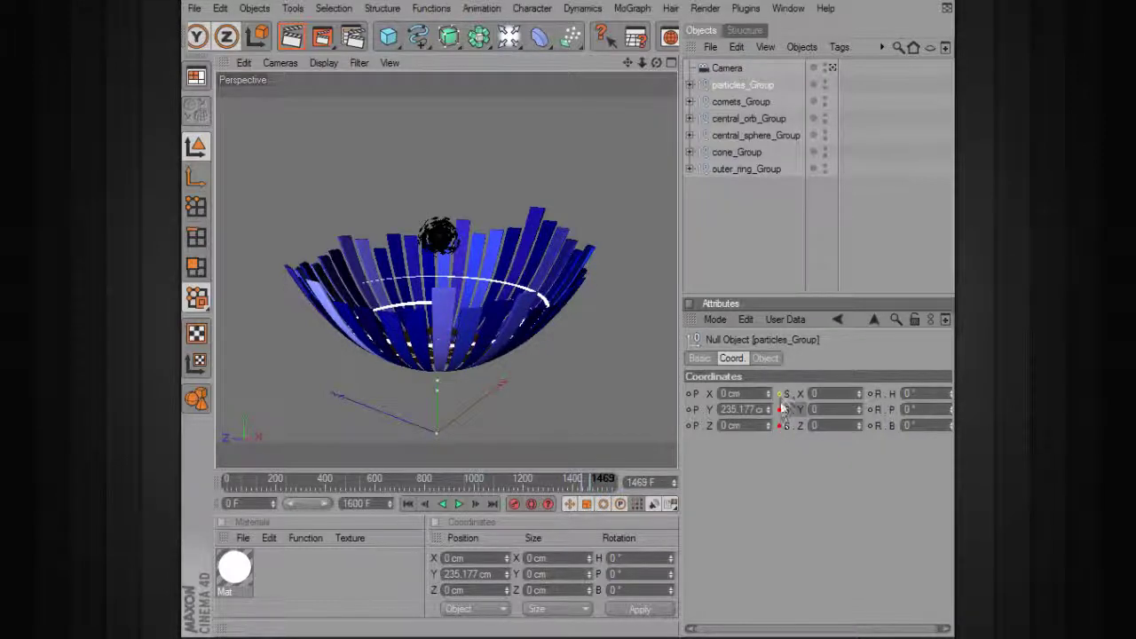
drag(542, 477, 612, 480)
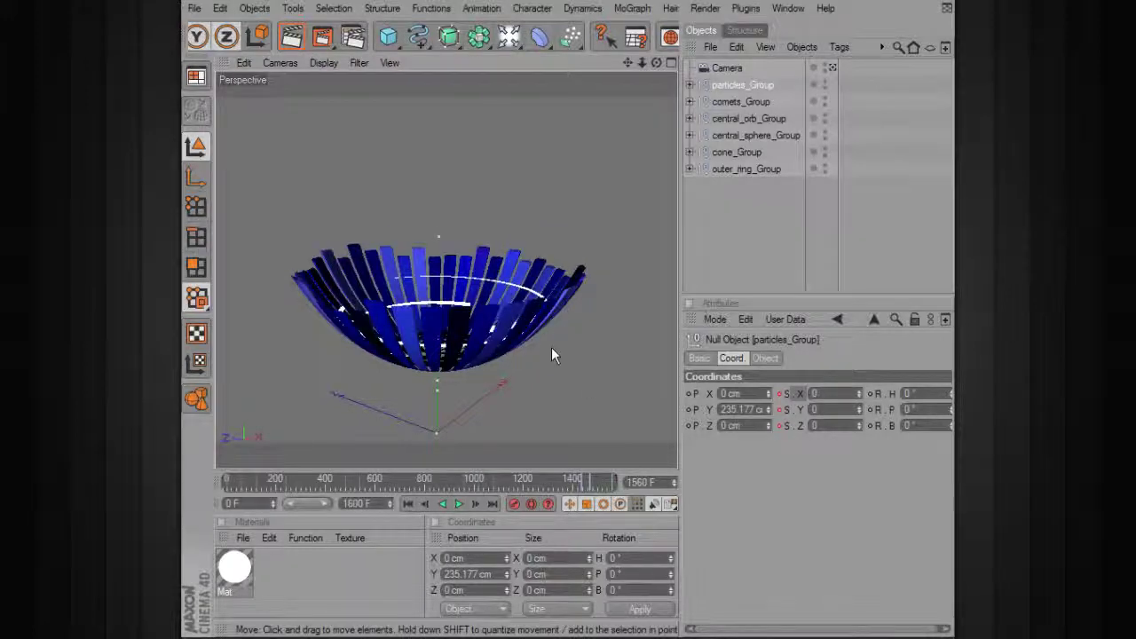
Keyframe the Strength of outerRing_Random Effector at 100 %, followed by 0 % at frame 1486, and scrub through the change.
alt+drag(560, 210, 541, 214)
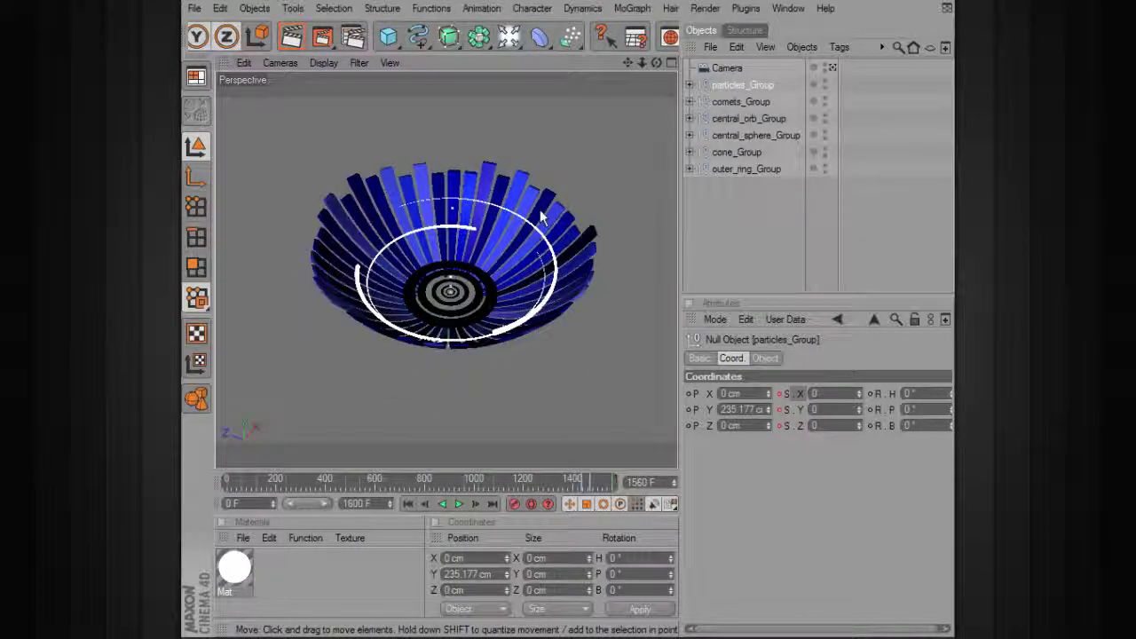
click(748, 170)
click(691, 169)
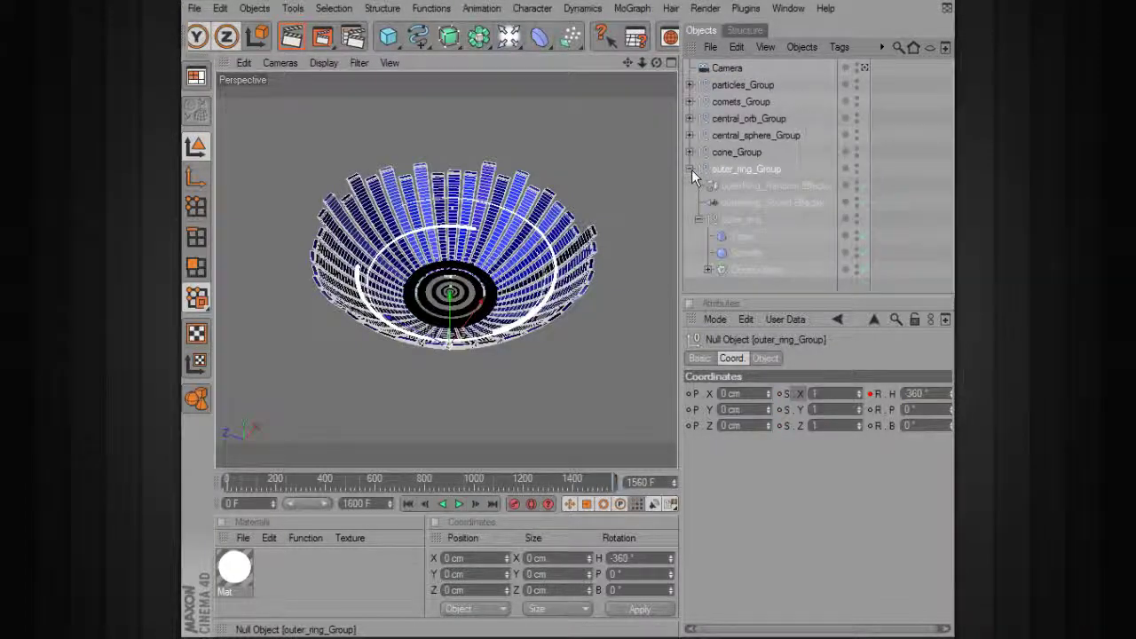
click(791, 186)
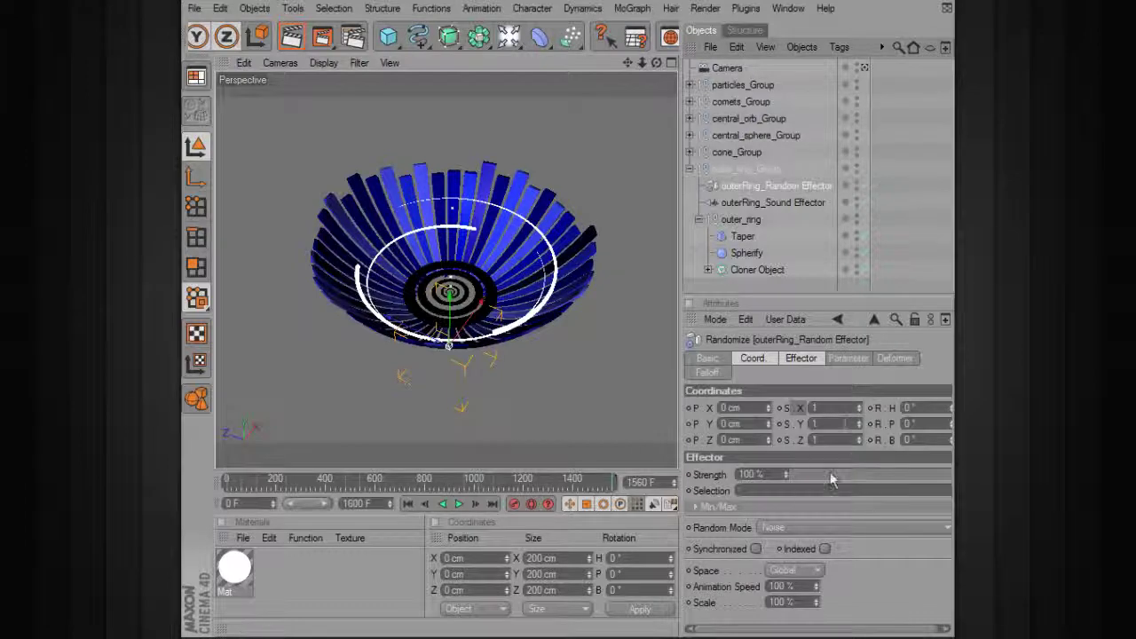
mouse_move(612, 481)
mouse_down()
mouse_move(574, 483)
mouse_move(592, 482)
mouse_up()
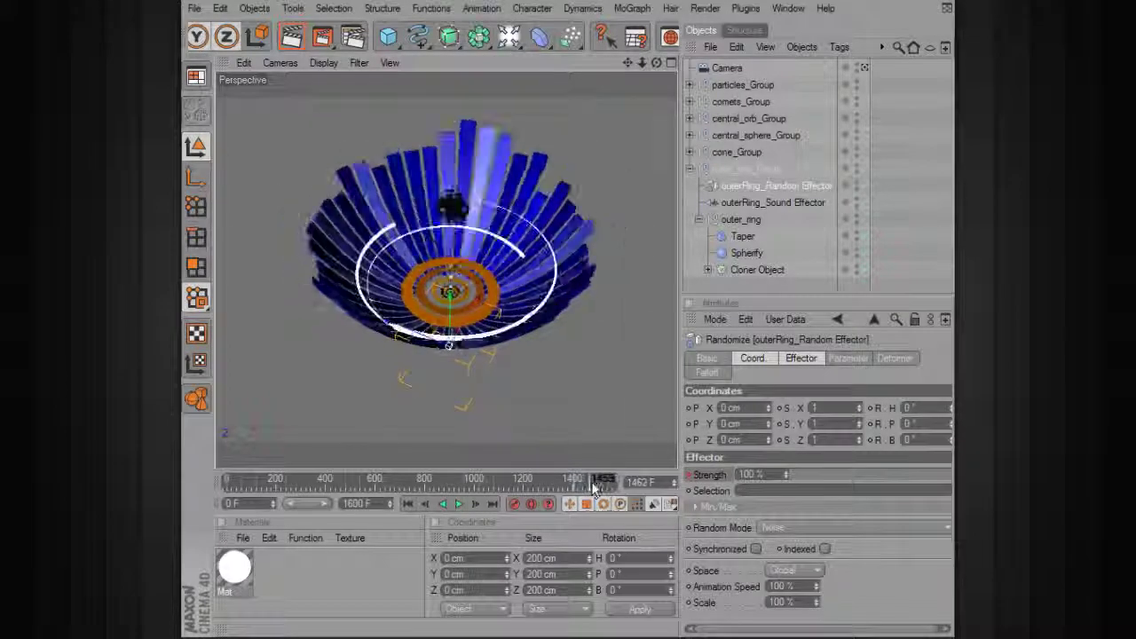
click(798, 478)
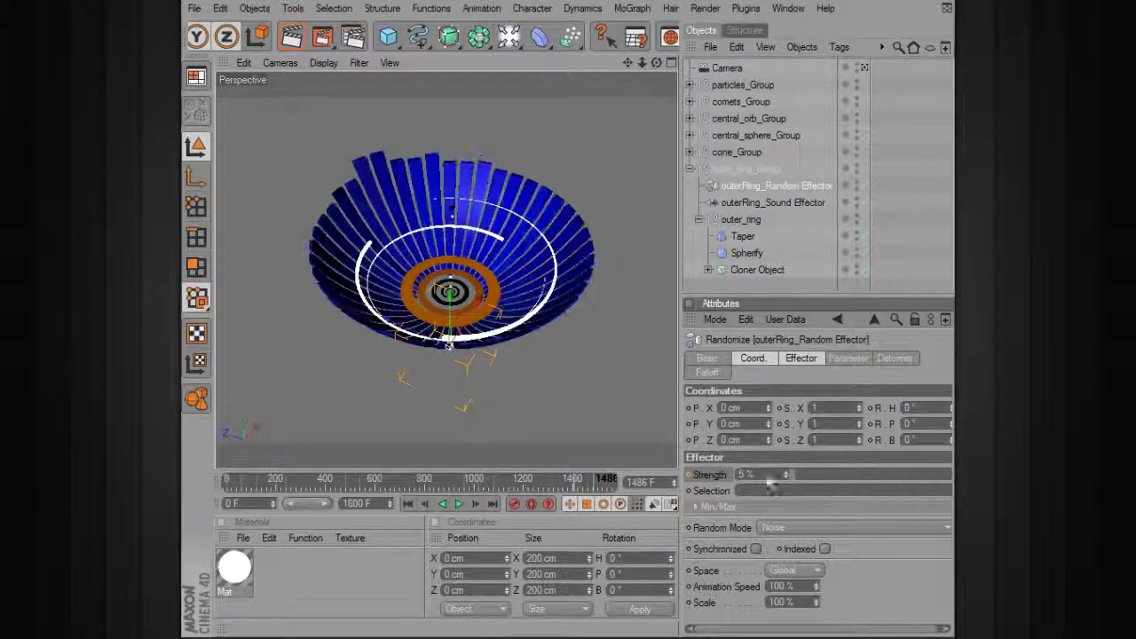
drag(589, 482, 628, 480)
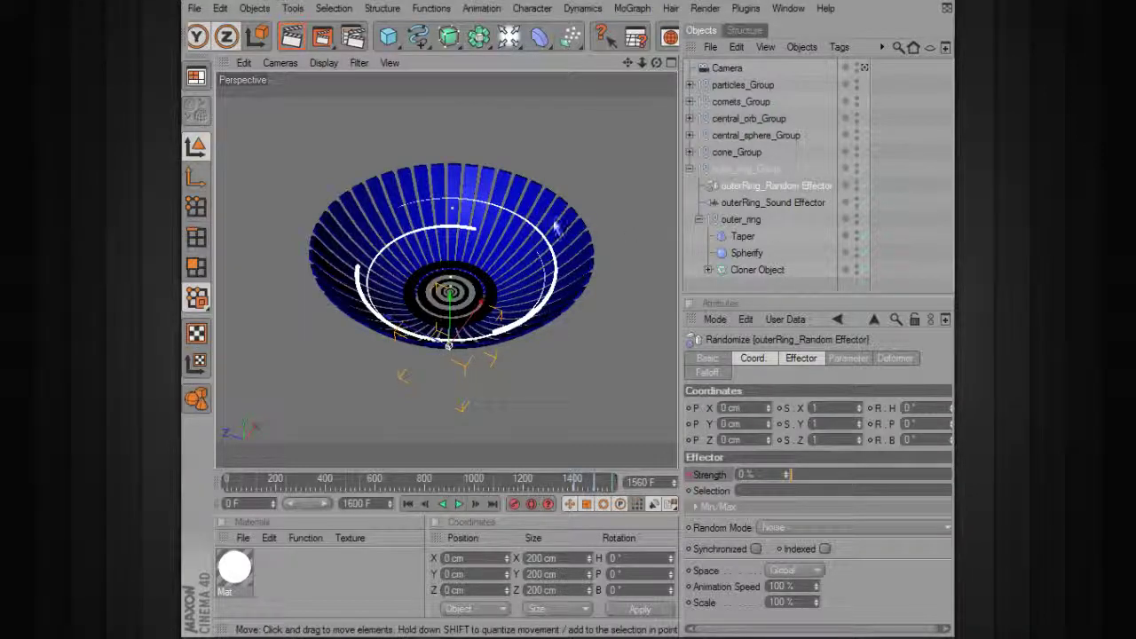
Keyframe the Transform color of the Cloner Object in outer_ring at its blue value.
click(765, 270)
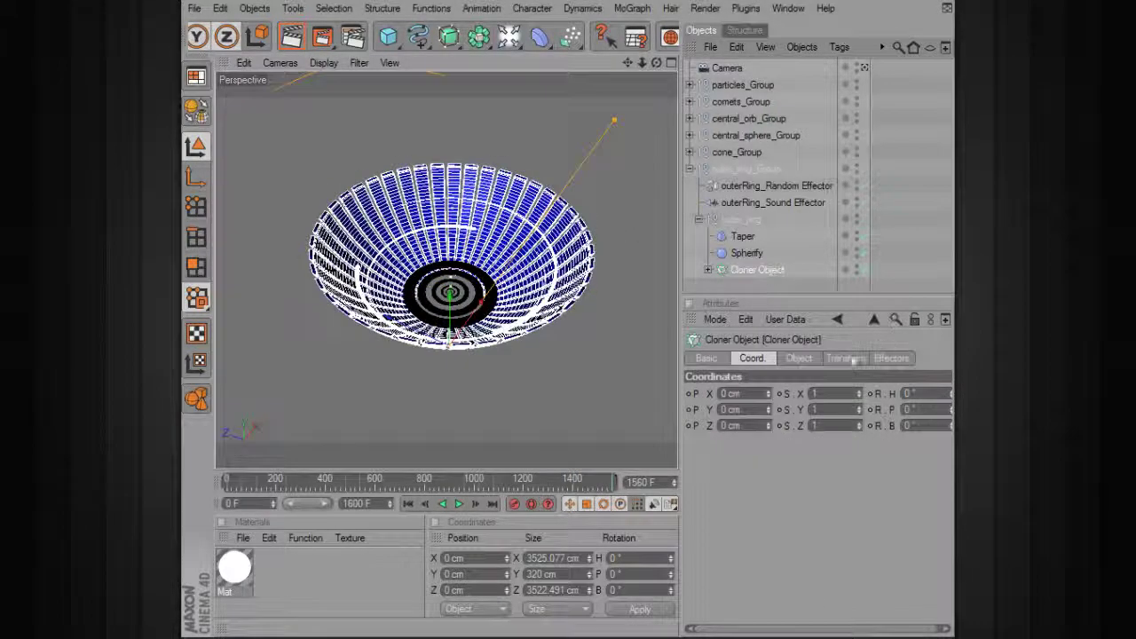
click(800, 360)
click(848, 358)
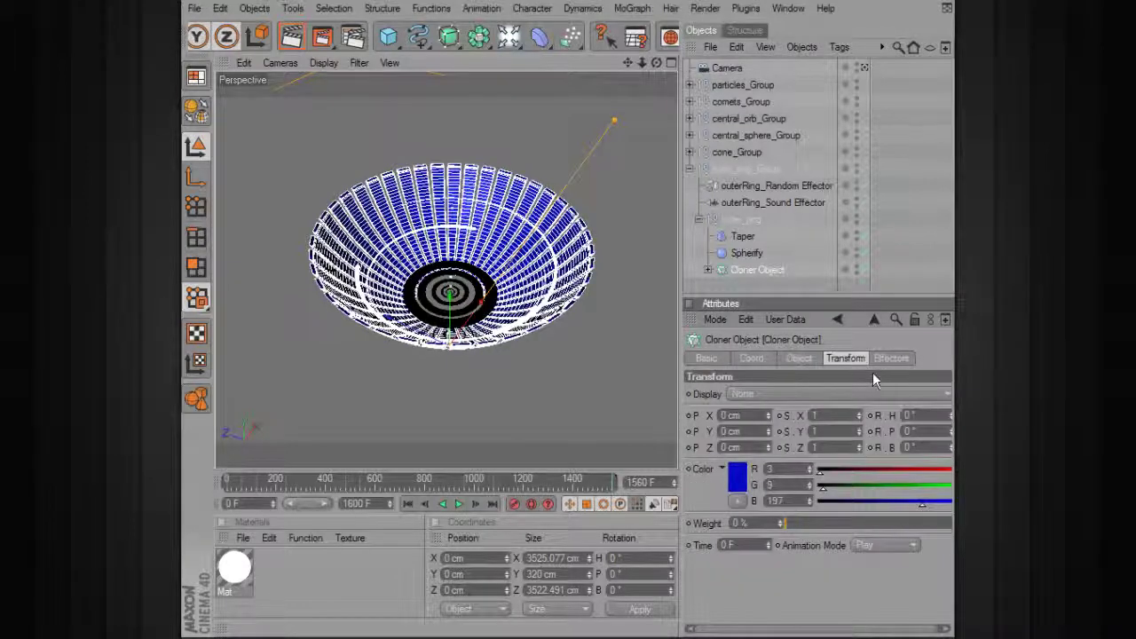
mouse_move(599, 484)
mouse_down()
mouse_move(585, 482)
mouse_move(602, 485)
mouse_up()
ctrl+click(689, 469)
At frame 1520, set the outer ring cloner's color to dark grey-blue (R 40, G 40, B 54), keyframe it, and scrub through the fade.
click(737, 477)
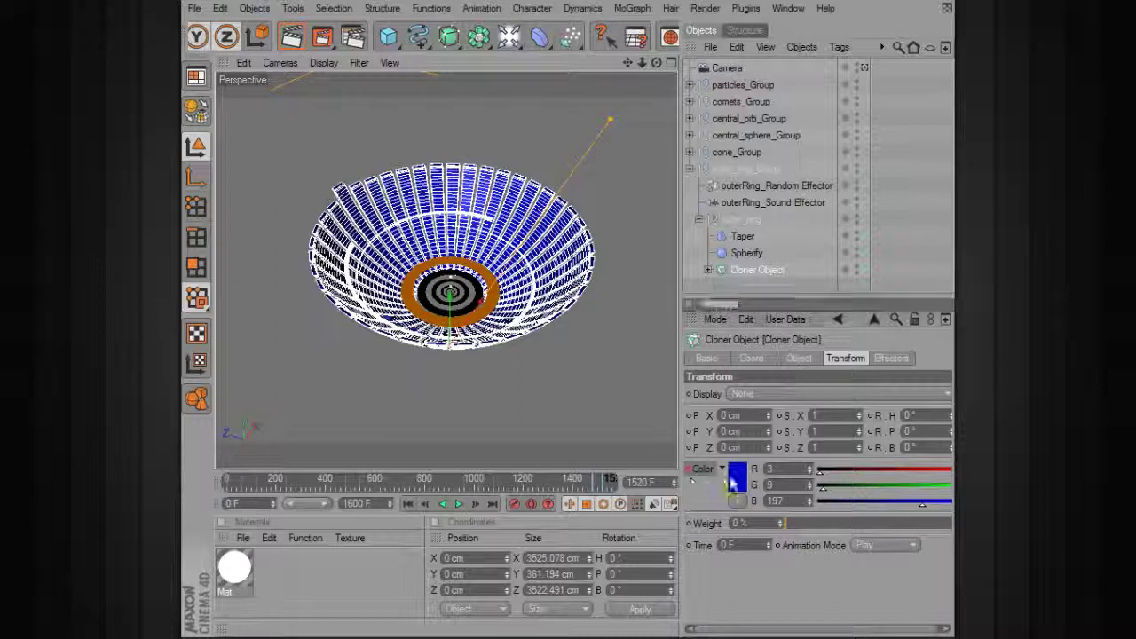
drag(700, 456, 666, 488)
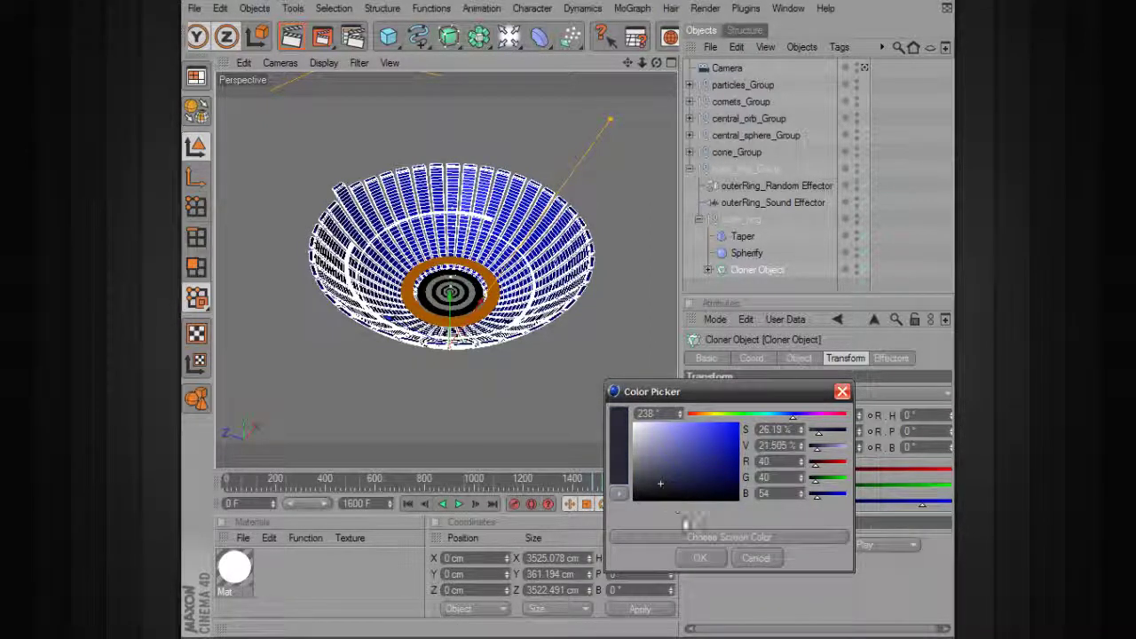
click(699, 557)
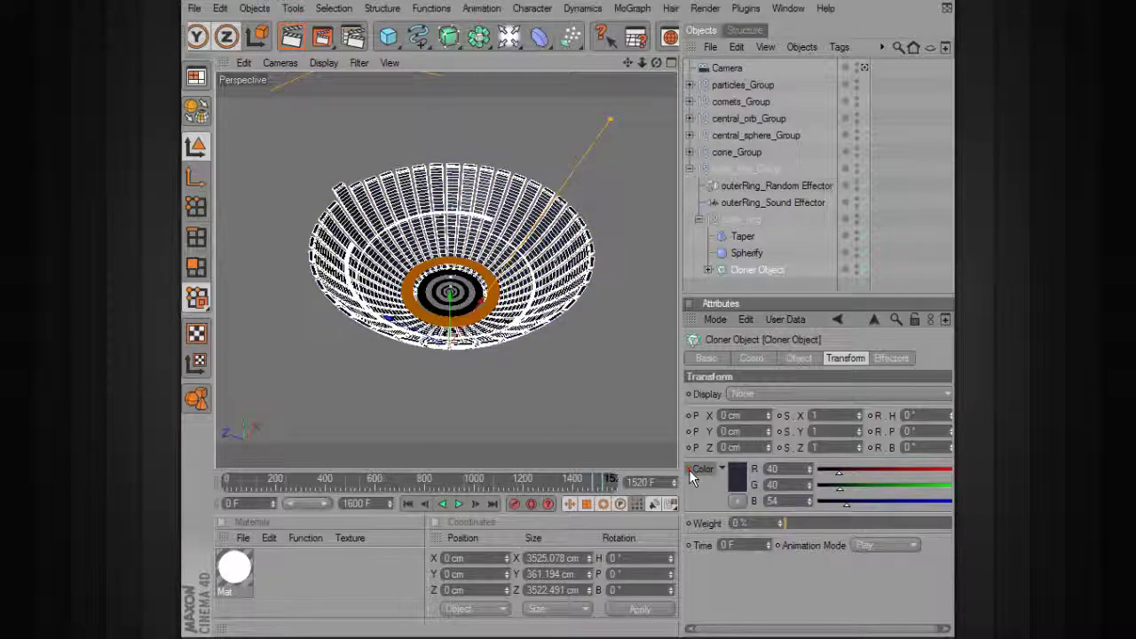
click(596, 482)
drag(596, 483, 612, 483)
click(630, 409)
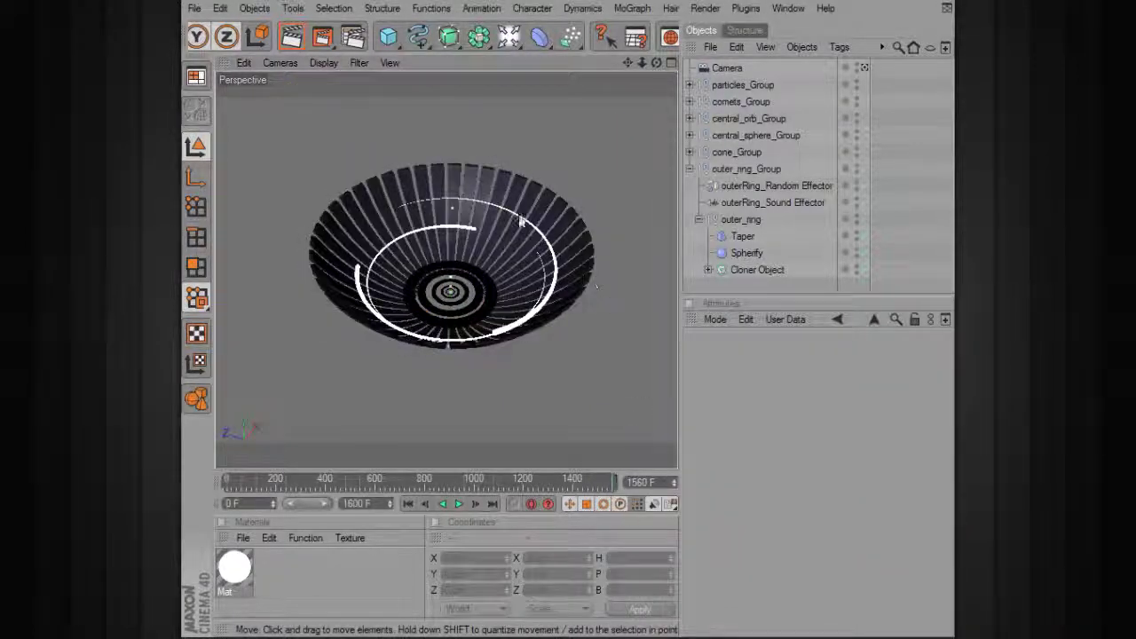
drag(568, 480, 615, 480)
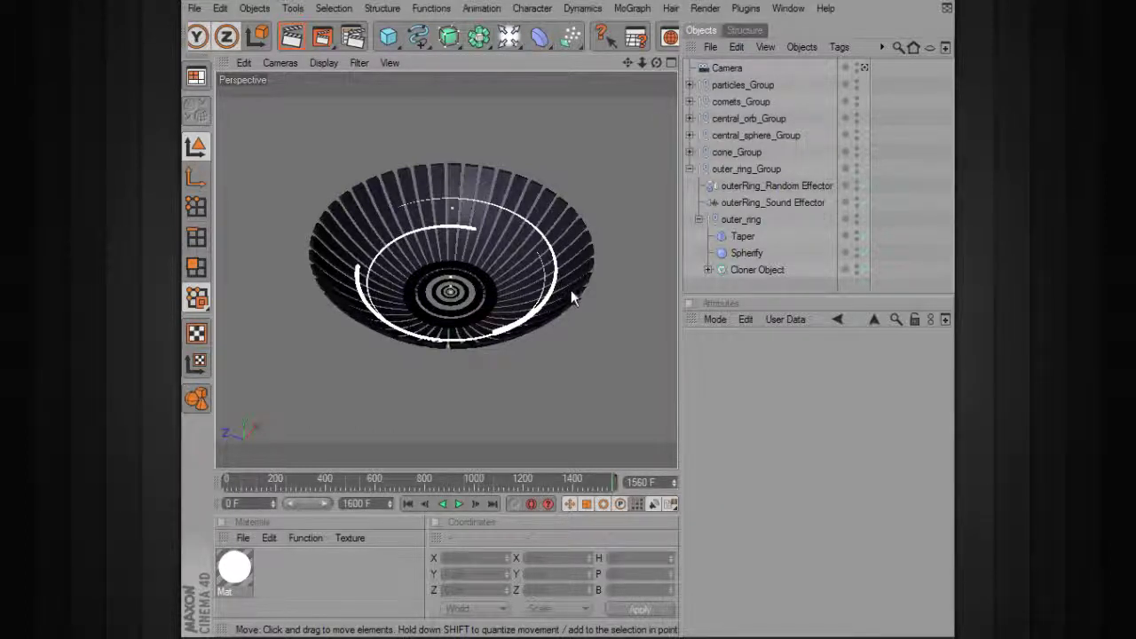
At frame 1431, keyframe the End Growth of the Sweep NURBS in comets_Group's cloner at 57 %.
alt+drag(346, 302, 537, 257)
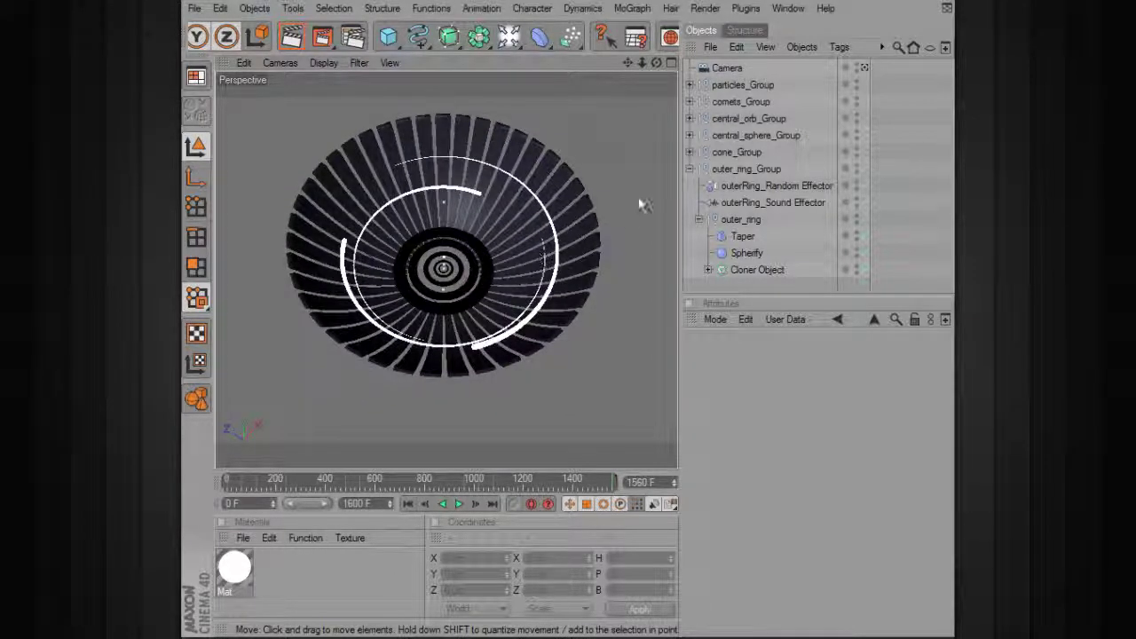
click(690, 102)
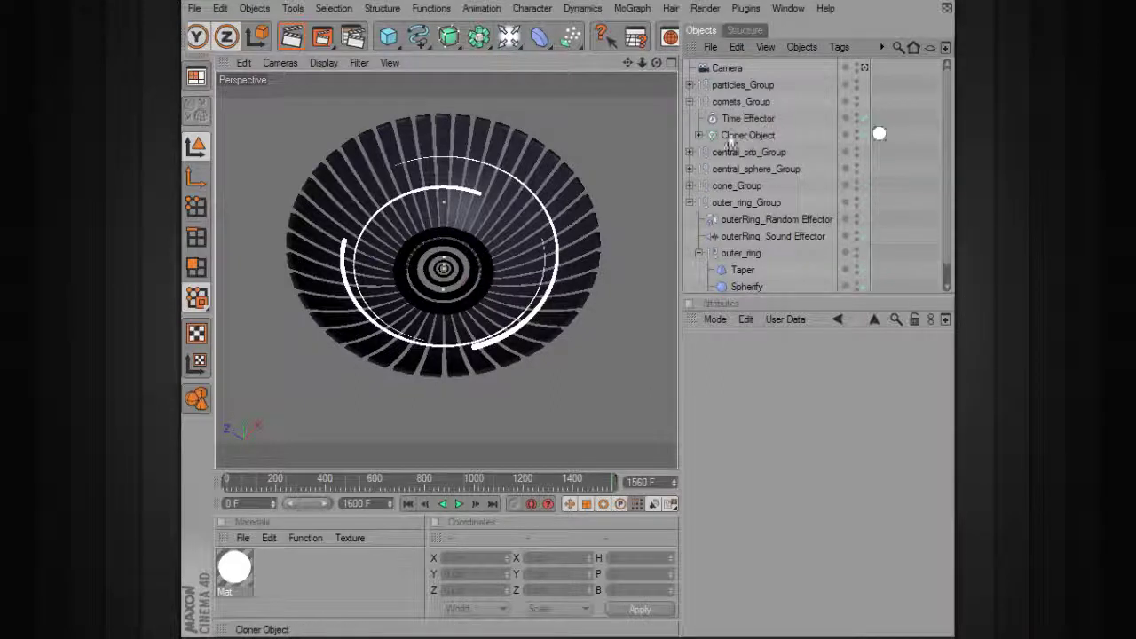
click(699, 135)
click(712, 152)
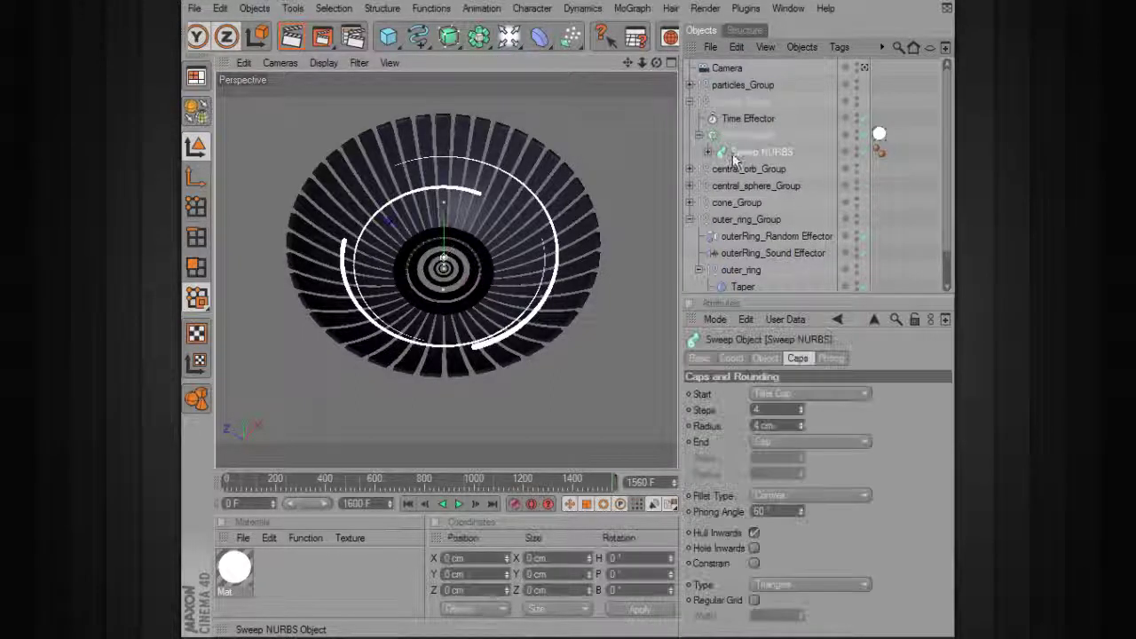
click(708, 152)
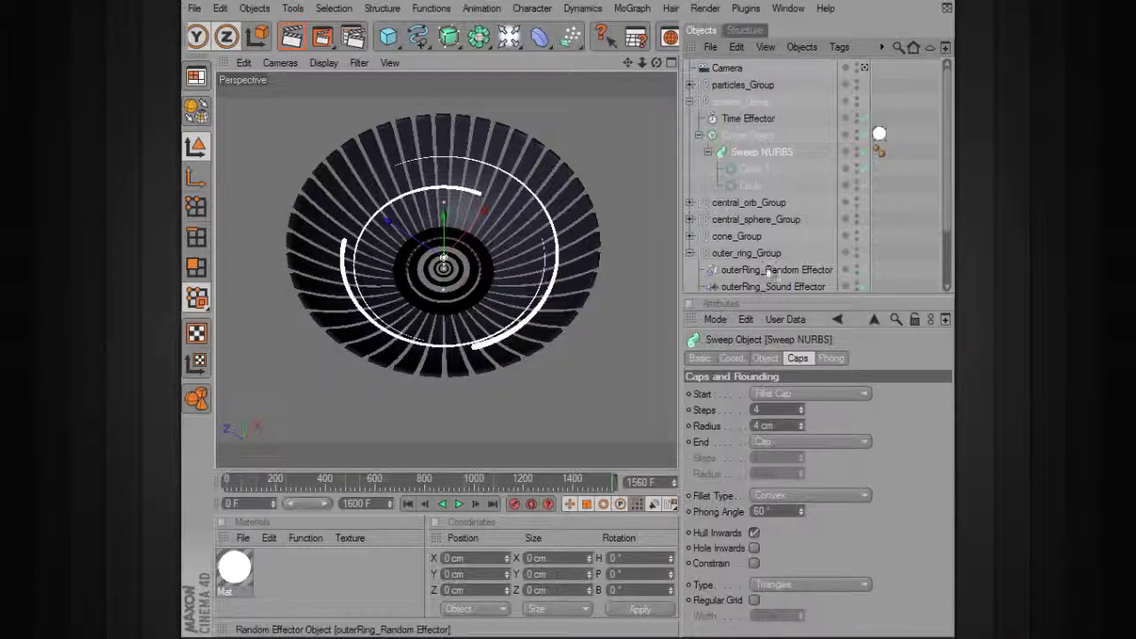
click(766, 360)
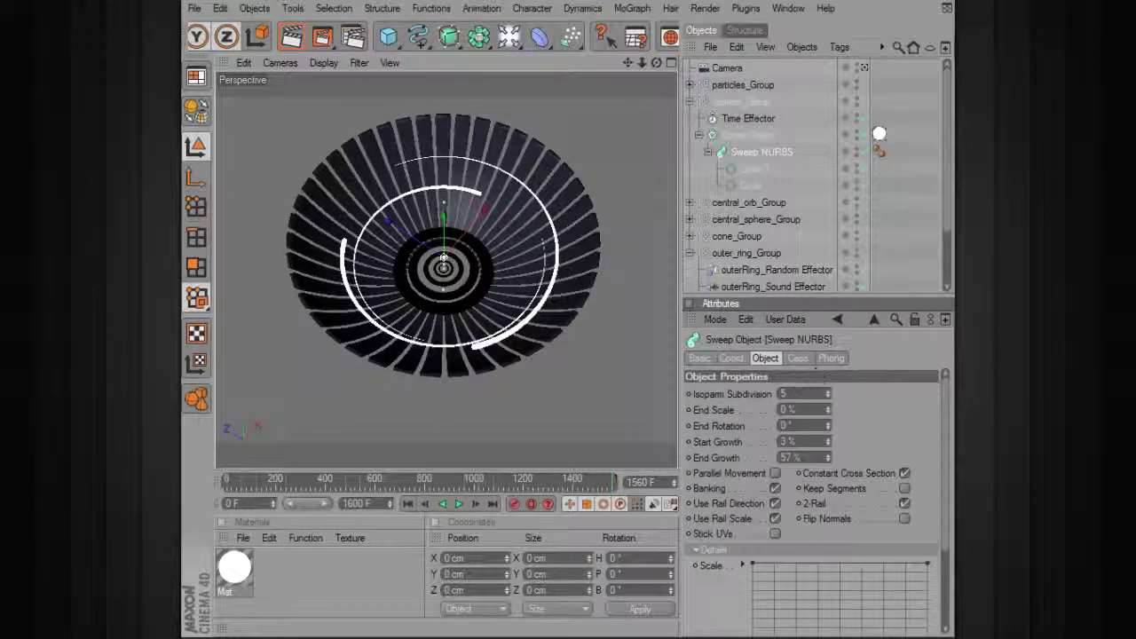
drag(828, 442, 829, 495)
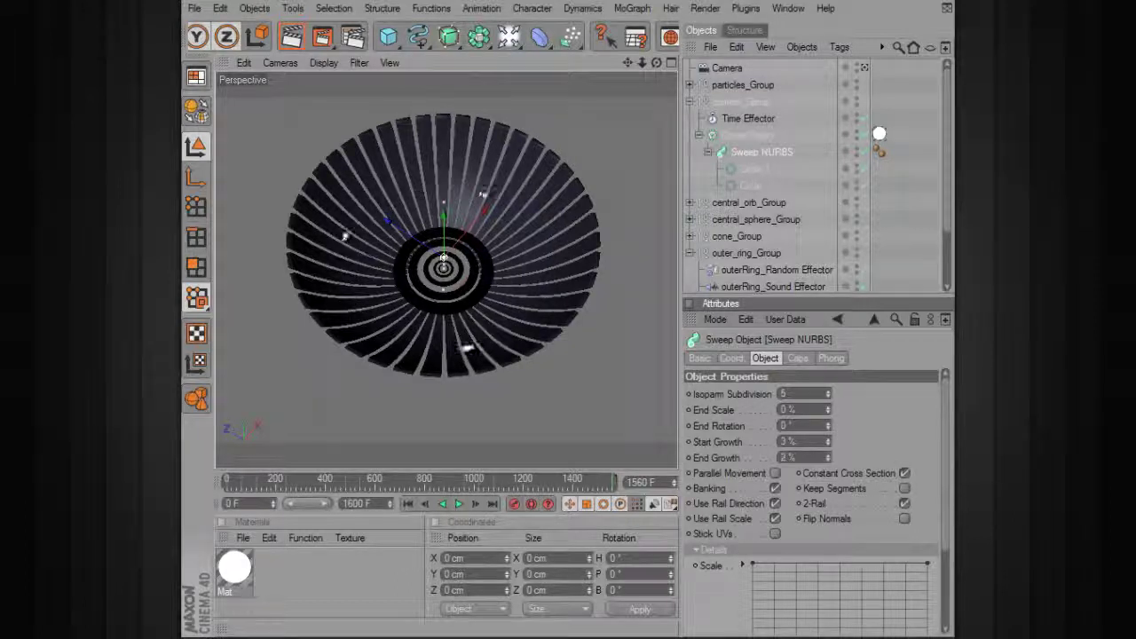
key(ctrl+z)
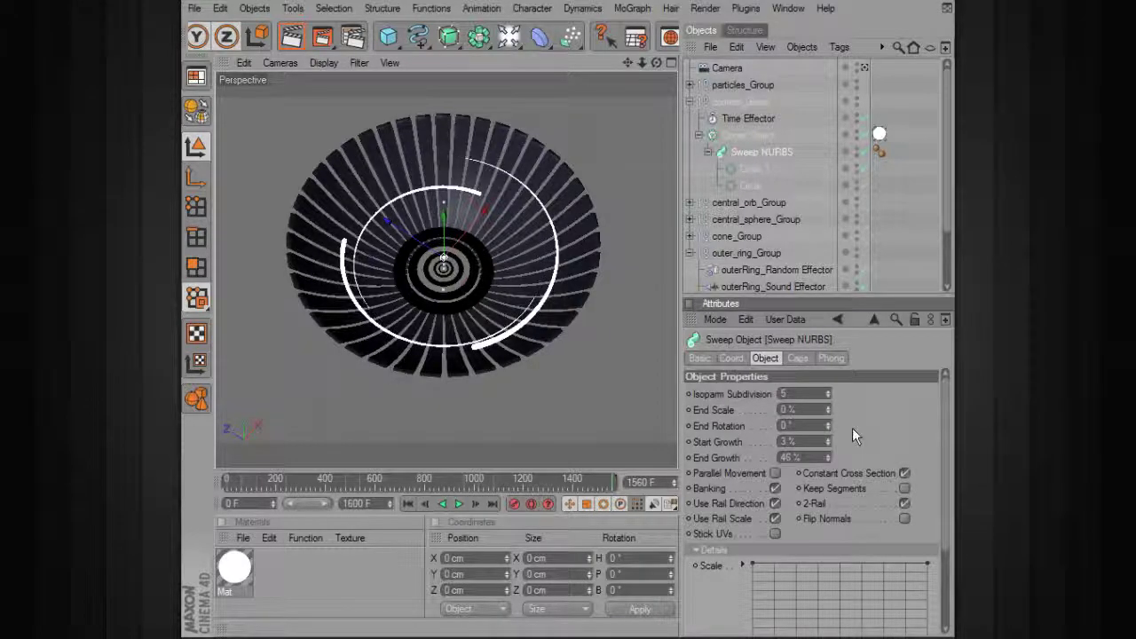
drag(580, 479, 580, 483)
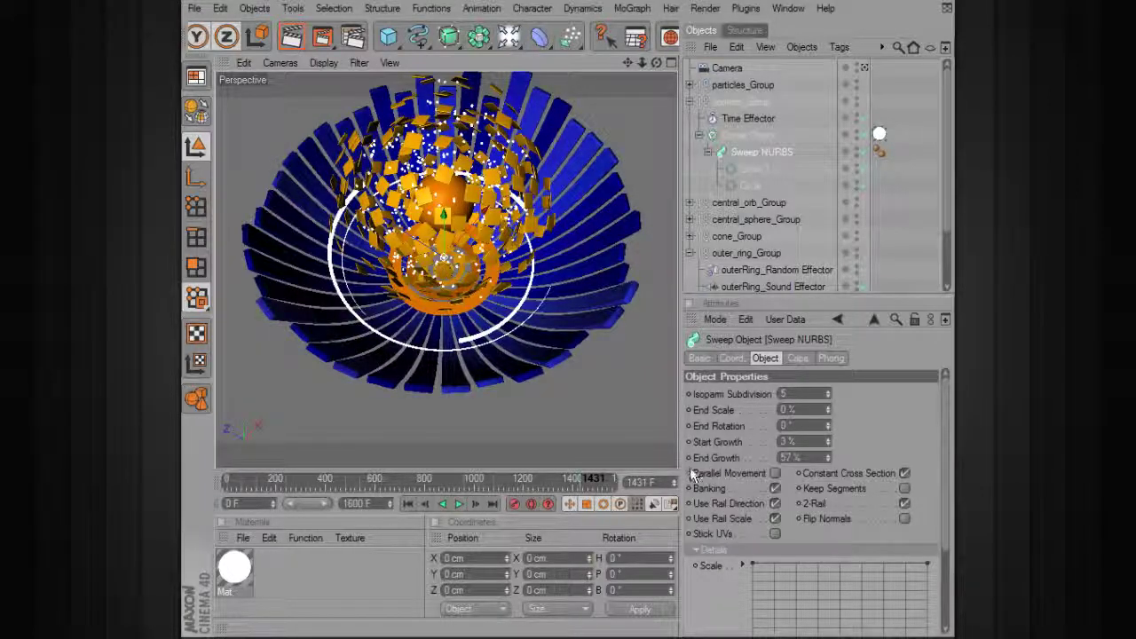
click(688, 458)
At frame 1482, set the comet Sweep NURBS End Growth to 3 %, keyframe it, and scrub through the shrinking trails.
click(586, 483)
drag(586, 488, 592, 487)
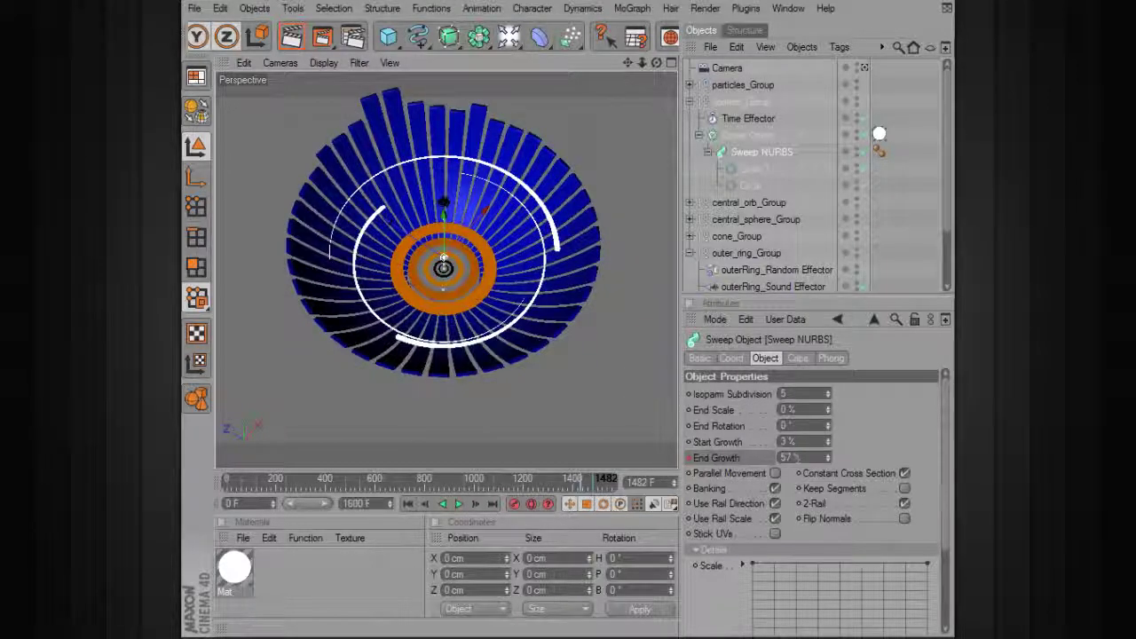
click(827, 455)
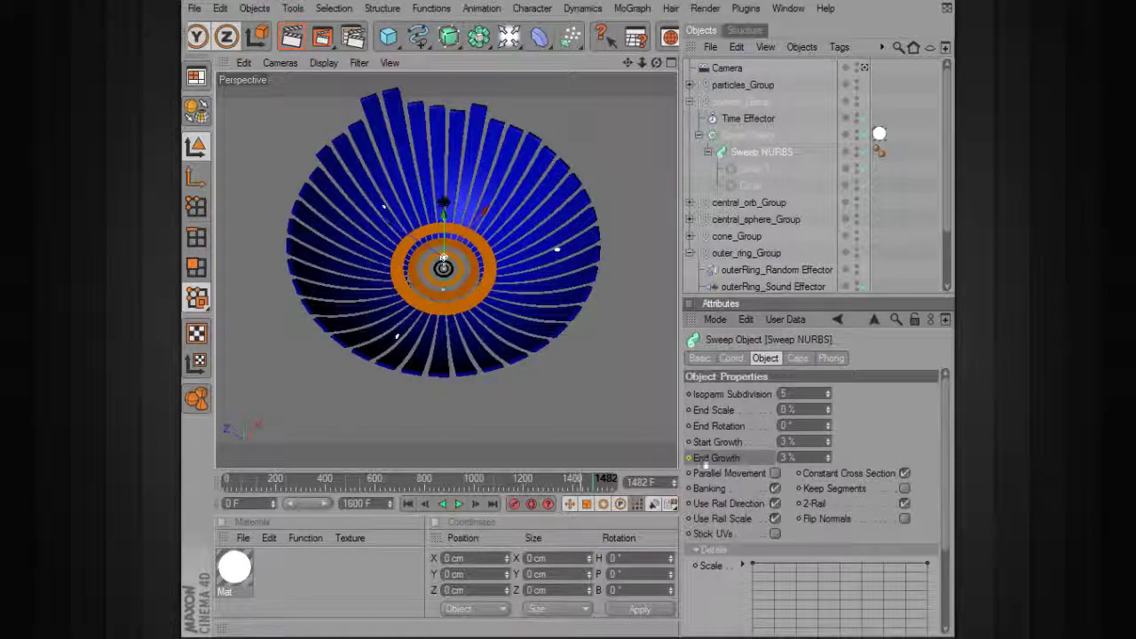
drag(576, 484, 593, 485)
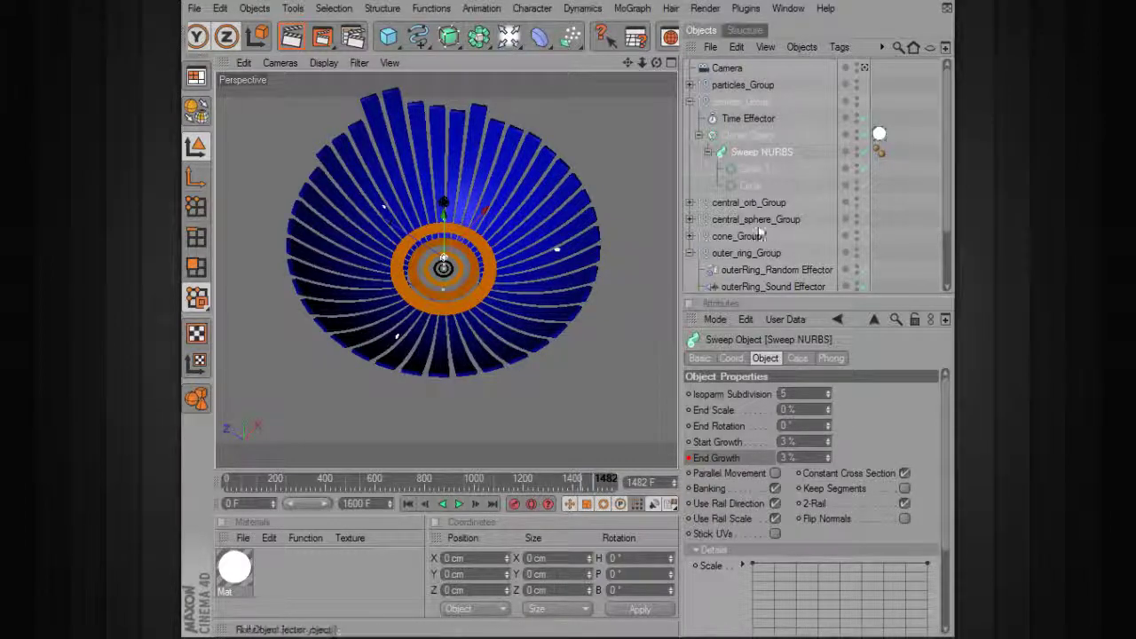
At frame 1482, set the comets_Group Cloner Object's Visible in Editor and Visible in Renderer to On and keyframe both.
click(708, 152)
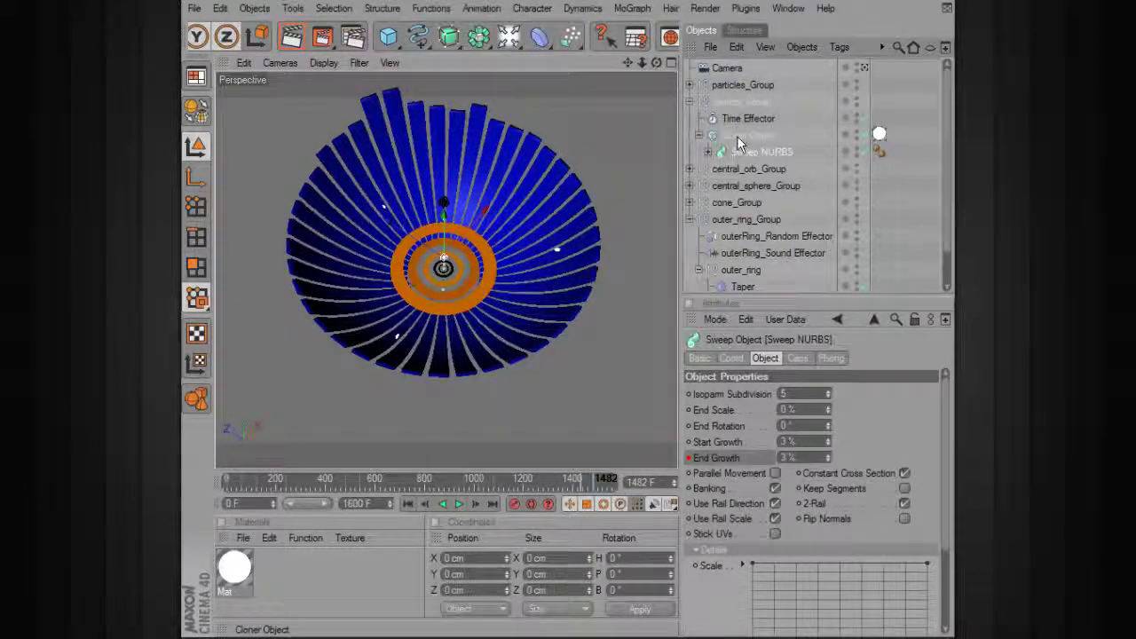
click(736, 139)
click(752, 357)
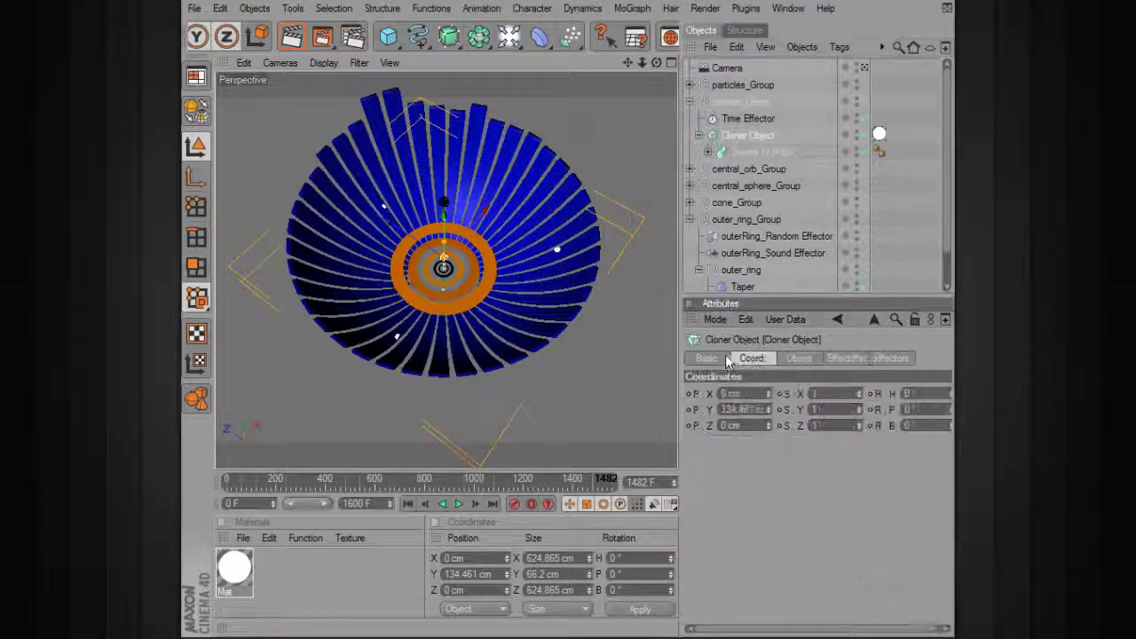
click(706, 357)
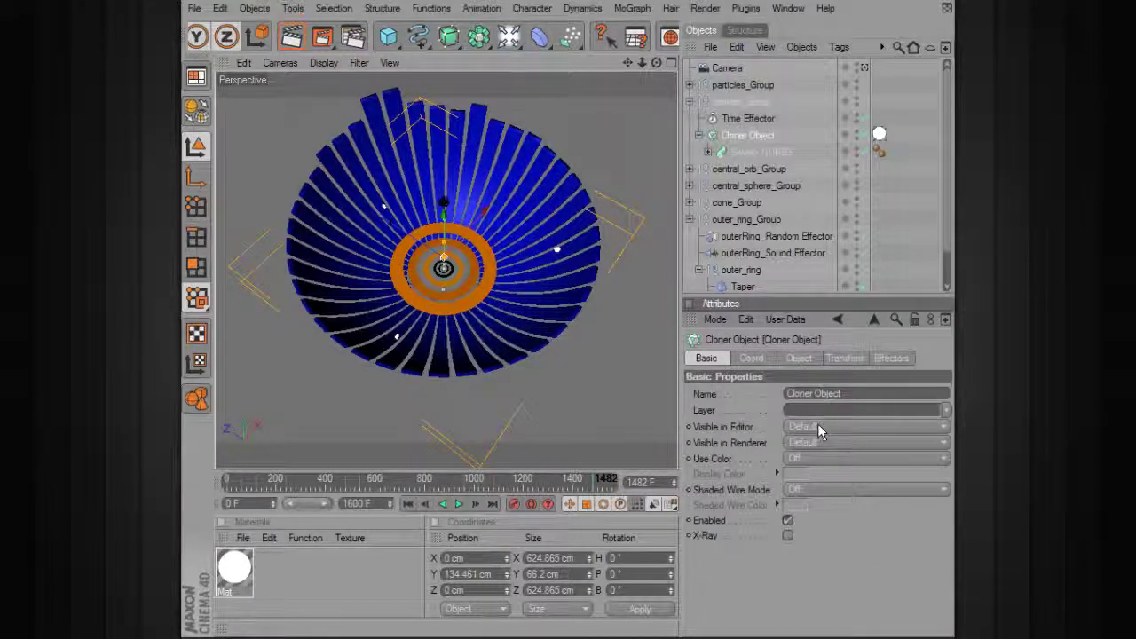
click(817, 426)
click(818, 442)
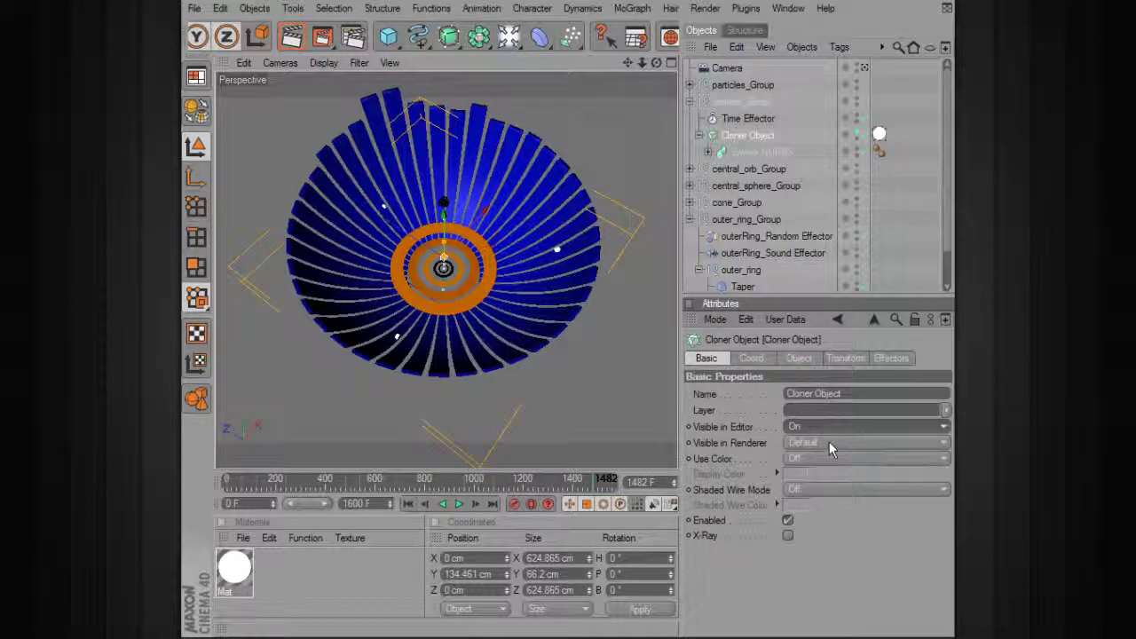
click(829, 443)
click(801, 460)
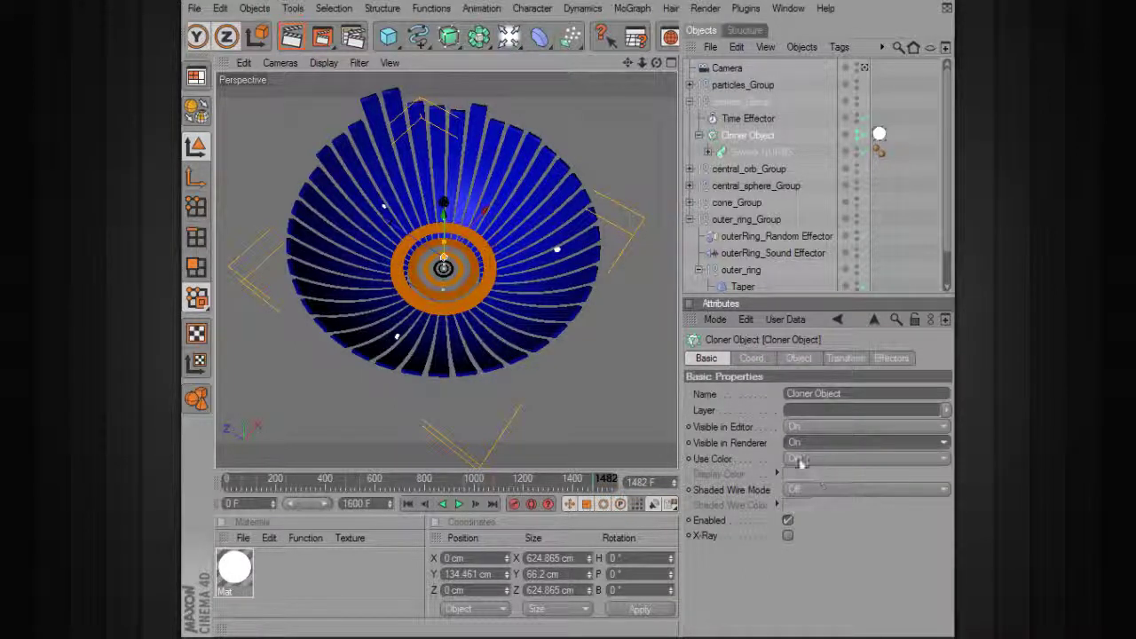
ctrl+click(688, 443)
ctrl+click(689, 427)
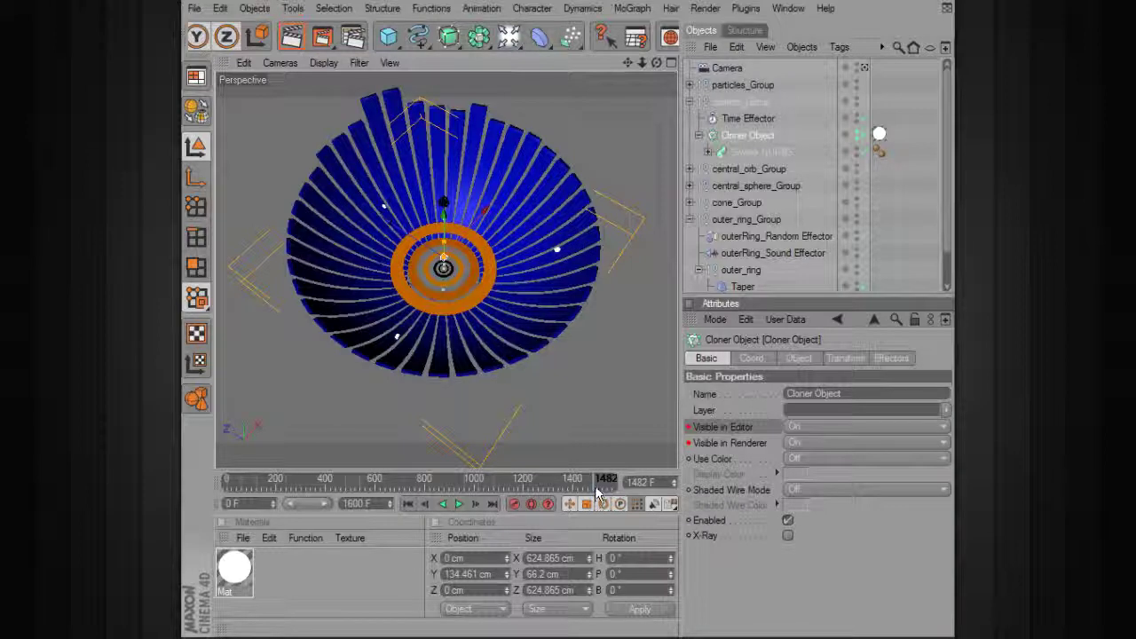
At frame 1483, set the comets_Group Cloner Object's Visible in Editor and Visible in Renderer to Off and keyframe both.
drag(594, 487, 595, 487)
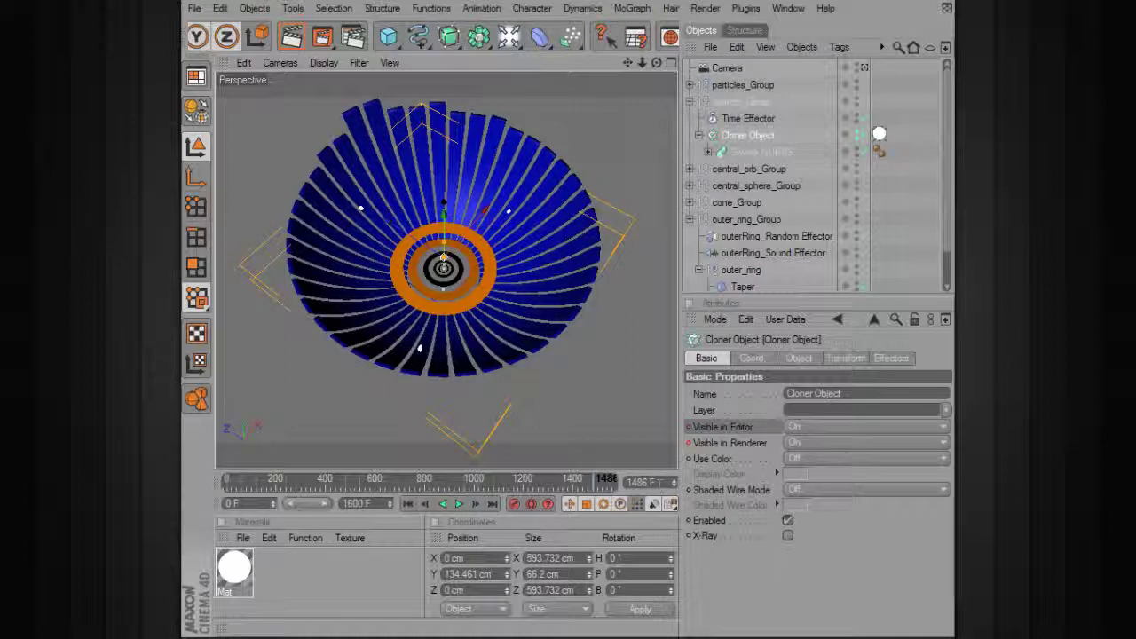
click(673, 486)
click(673, 486)
click(674, 487)
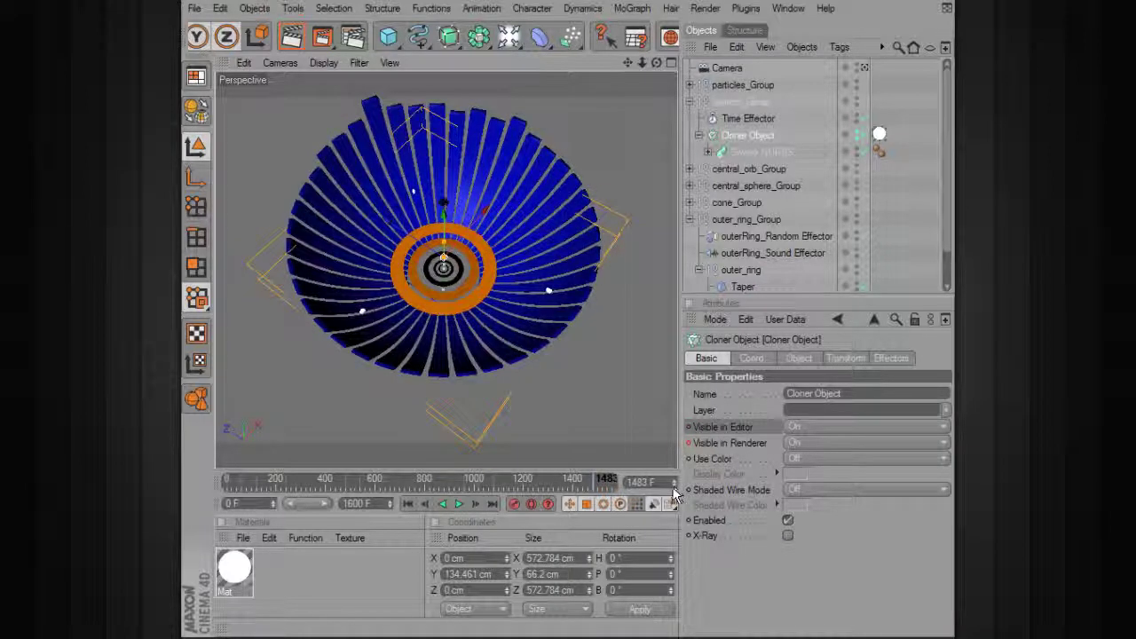
click(794, 427)
click(795, 474)
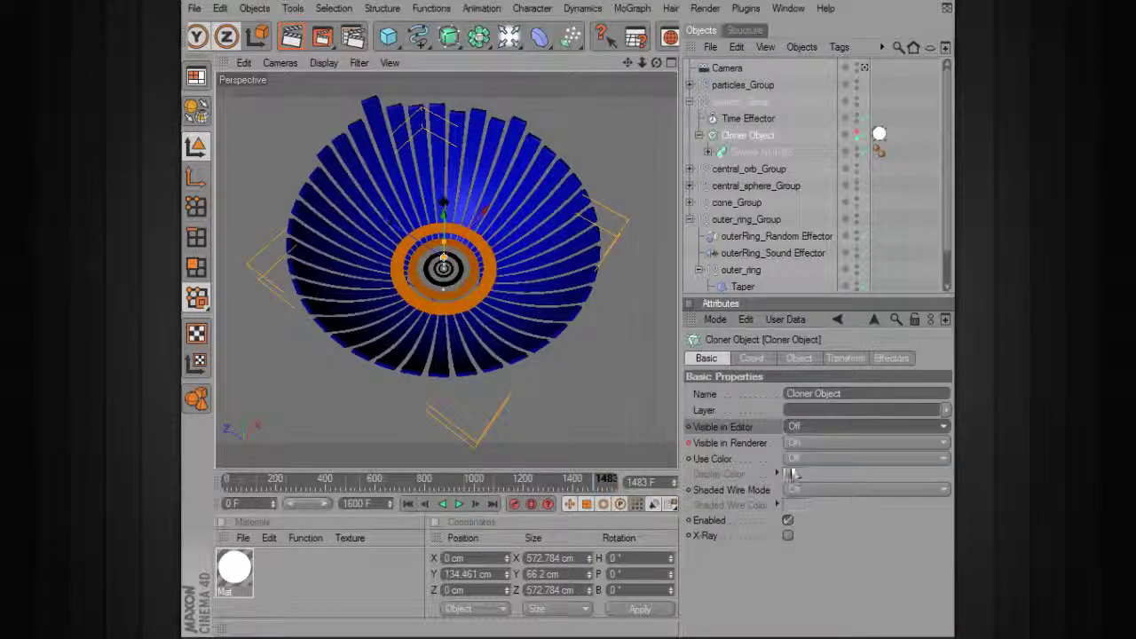
click(799, 442)
click(793, 490)
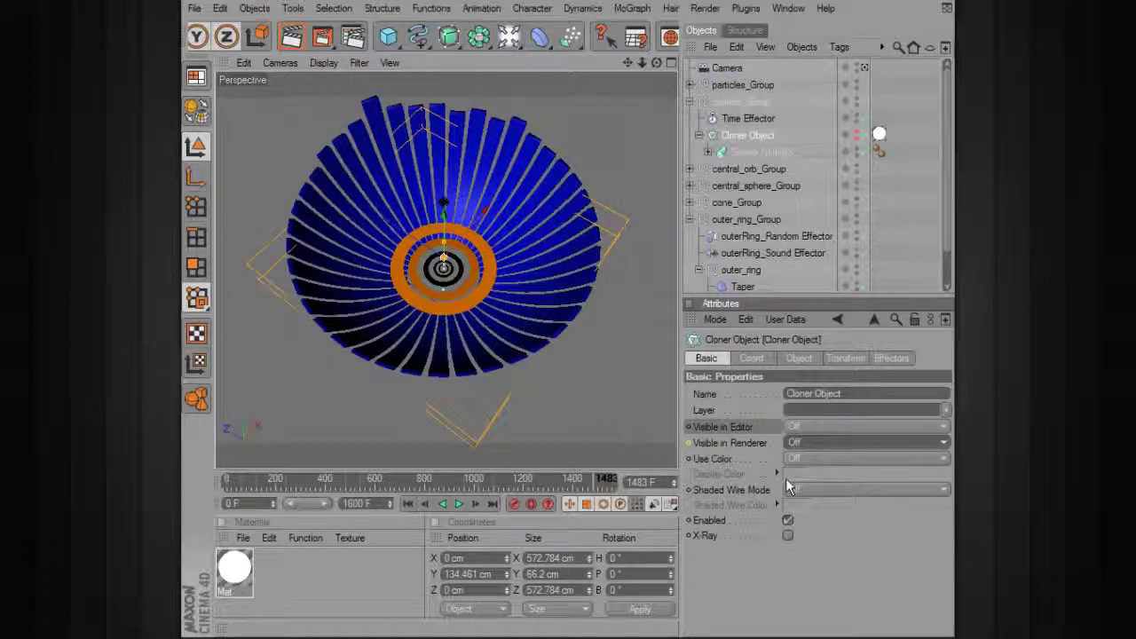
ctrl+click(689, 442)
ctrl+click(689, 427)
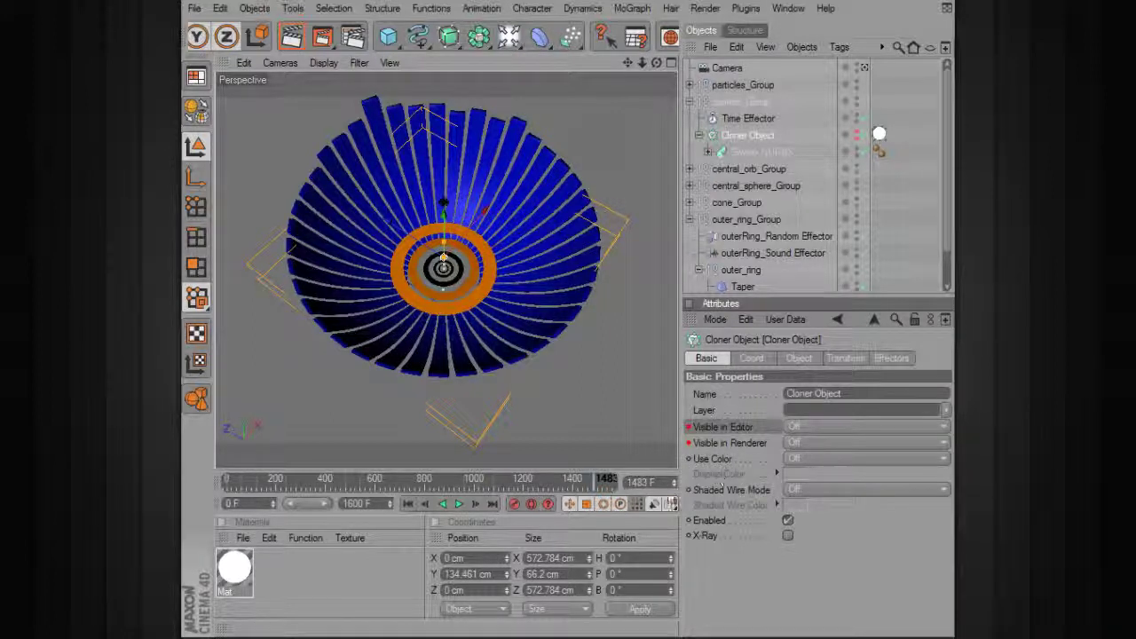
Back at frame 1482, set the comets cloner's Visible in Editor to On, keyframe it again, and scrub past the disappearance.
click(674, 487)
click(803, 428)
click(803, 459)
click(691, 429)
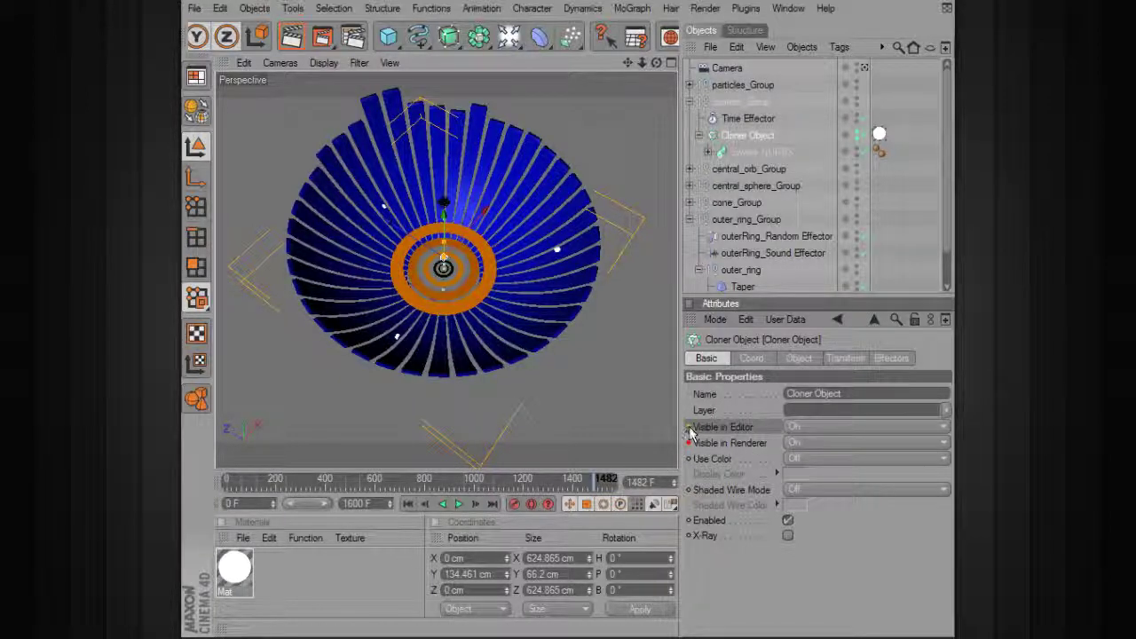
drag(606, 480, 635, 485)
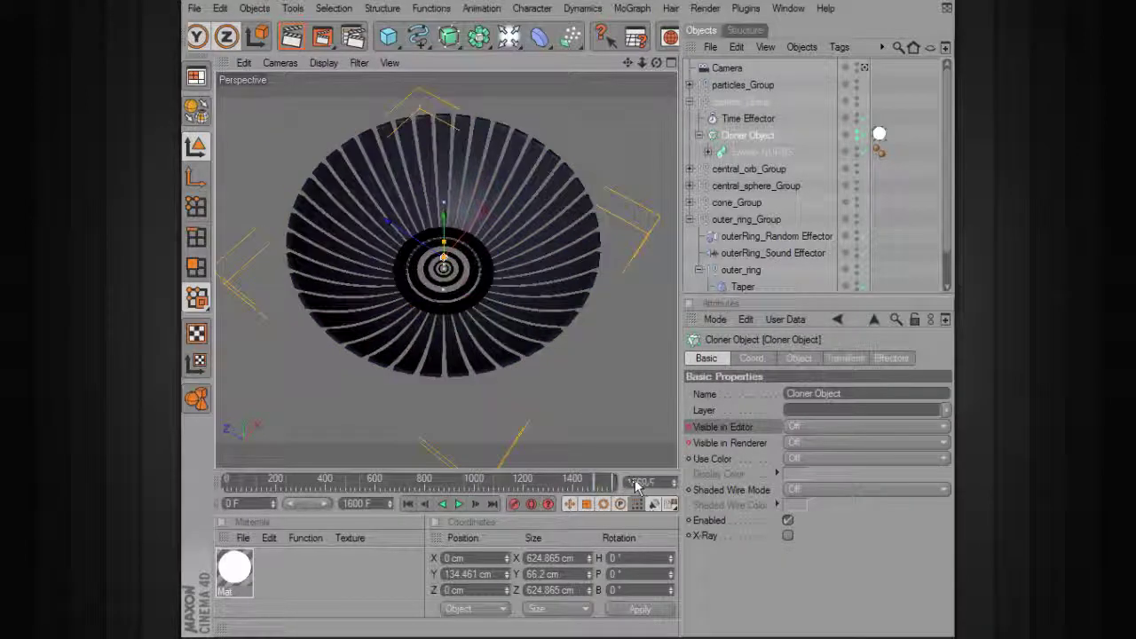
Deselect everything, look through the scene's Camera, and play the ending of the animation from around frame 1288.
click(617, 395)
click(575, 479)
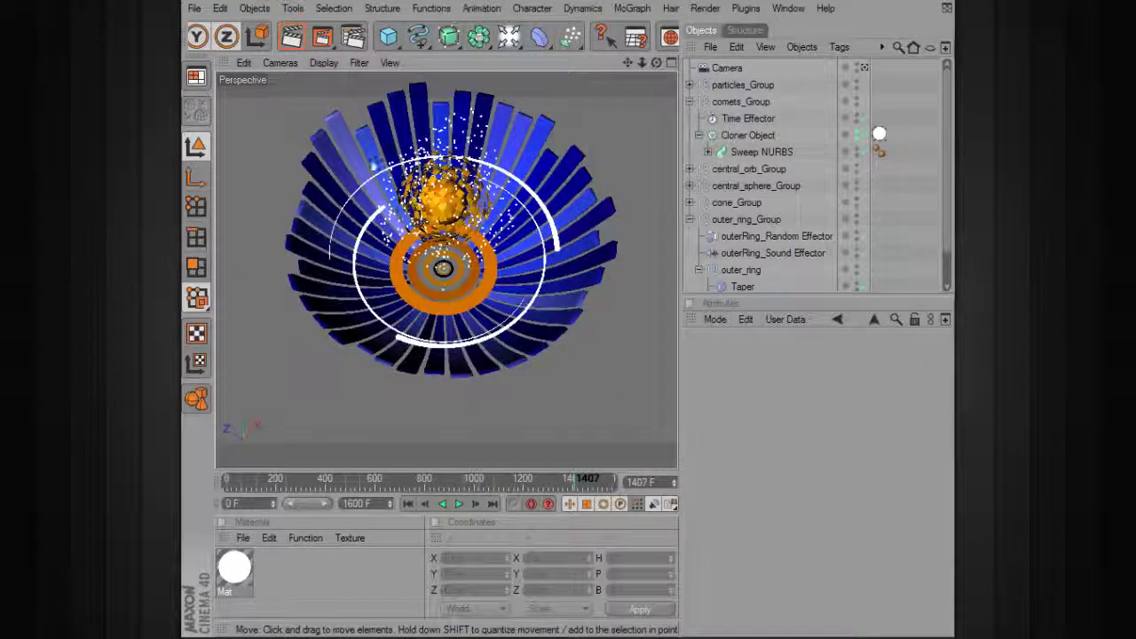
click(529, 480)
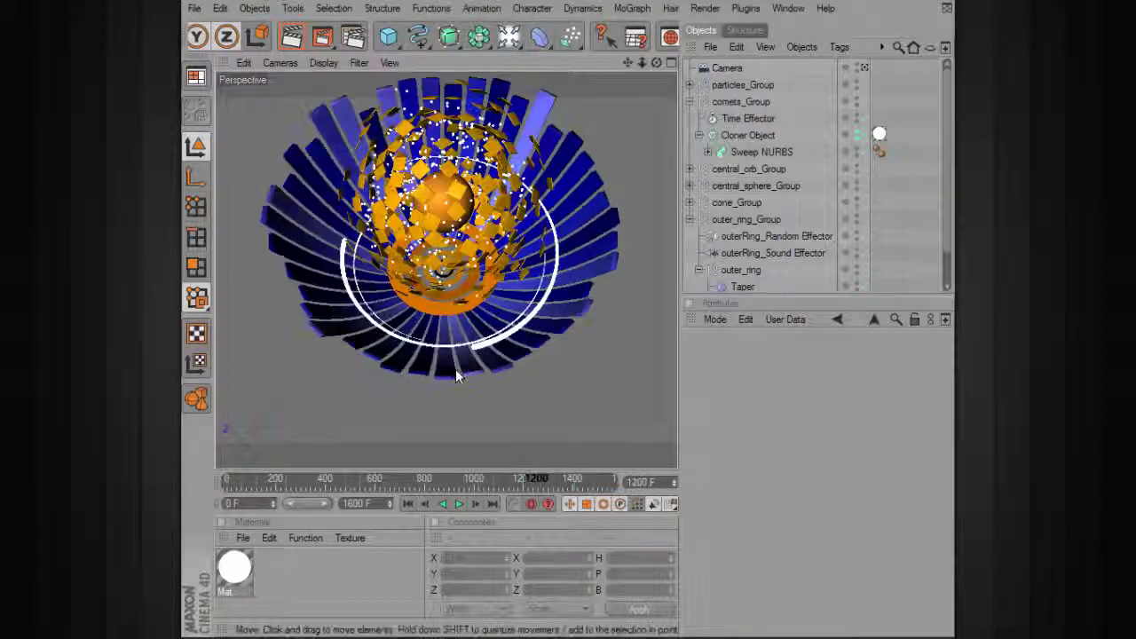
click(293, 64)
mouse_move(306, 86)
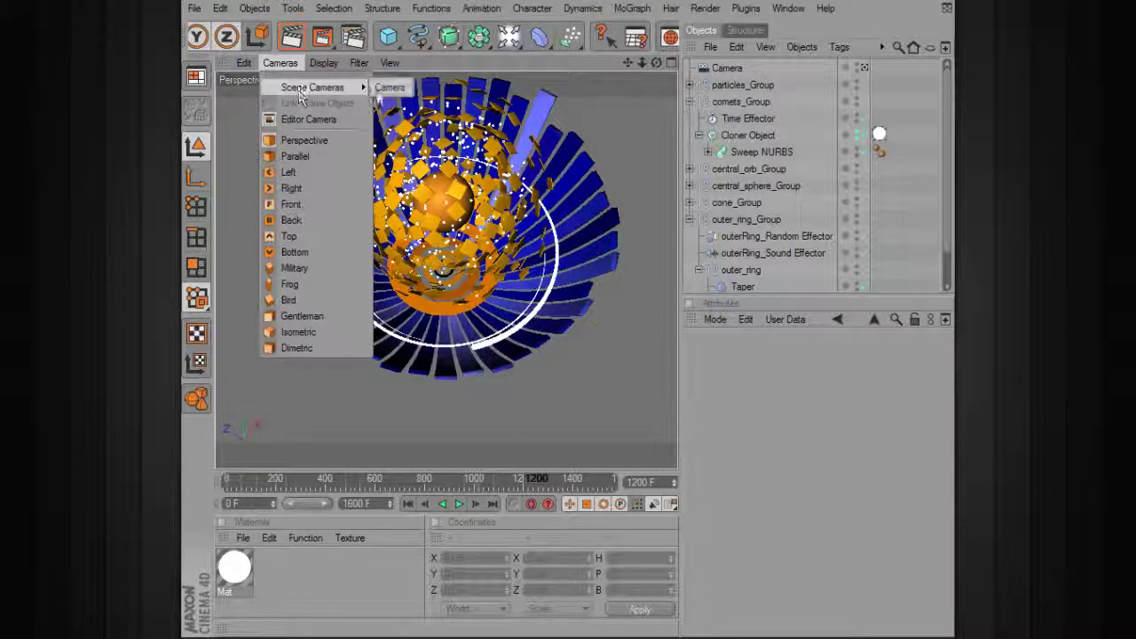
click(380, 86)
click(546, 480)
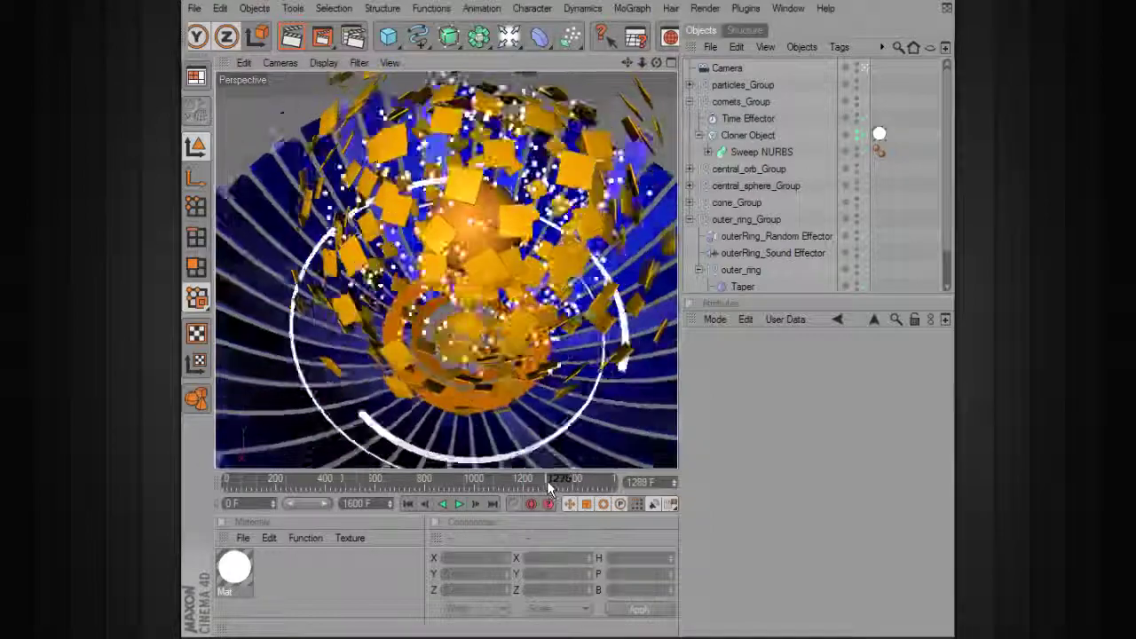
click(459, 504)
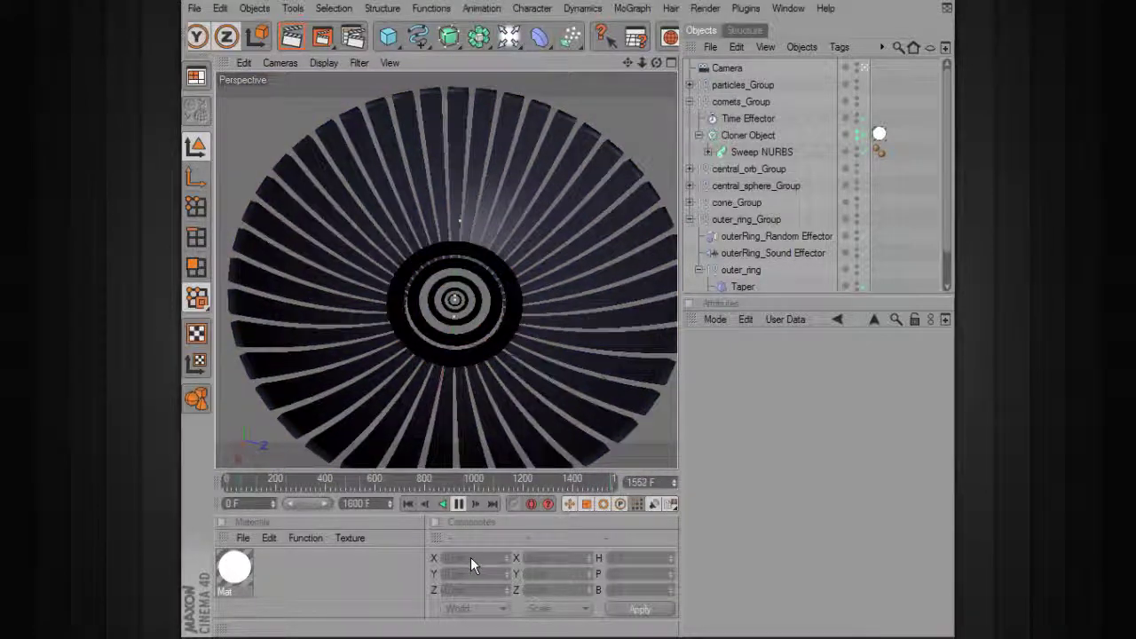
click(458, 503)
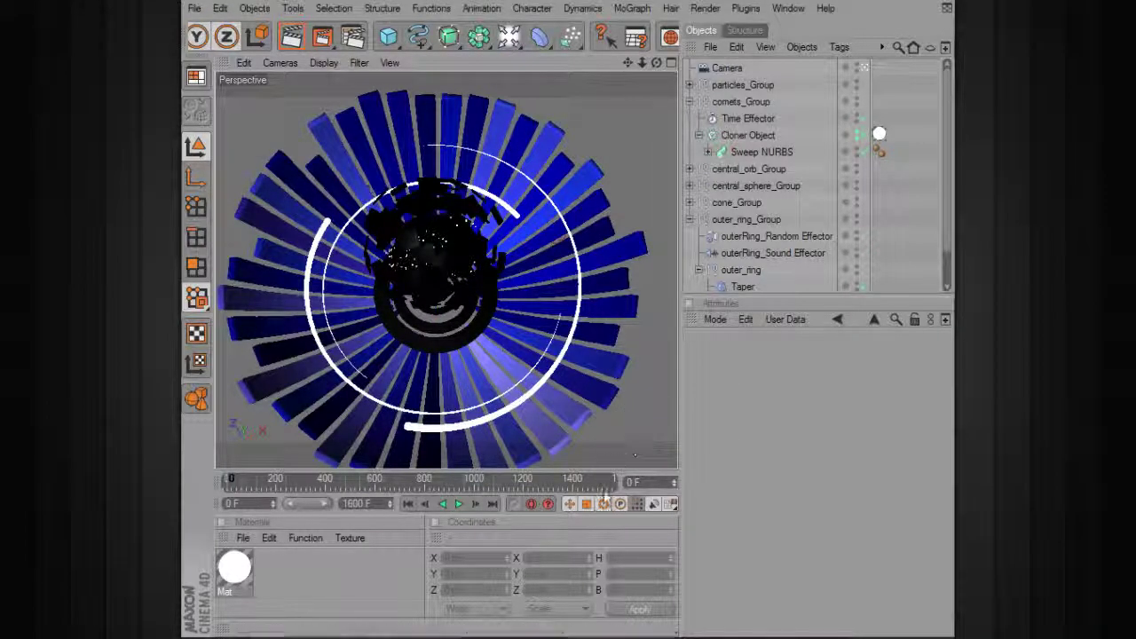
Collapse outer_ring_Group and comets_Group in the object hierarchy and play the animation from frame 0 through the camera.
click(690, 220)
click(689, 101)
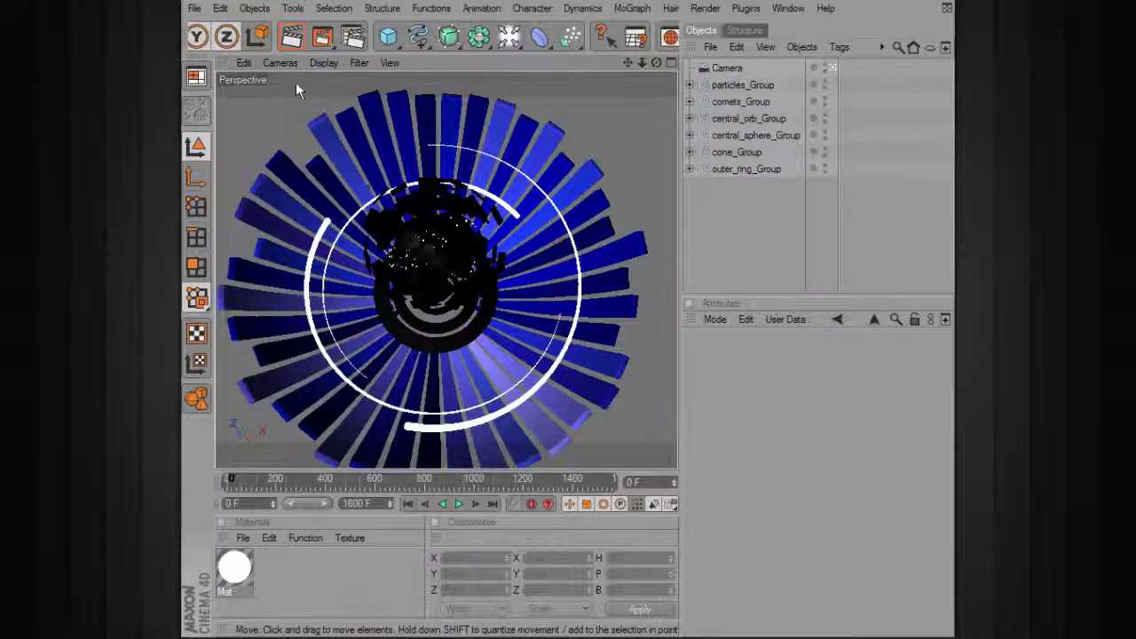
click(280, 62)
mouse_move(293, 89)
click(595, 116)
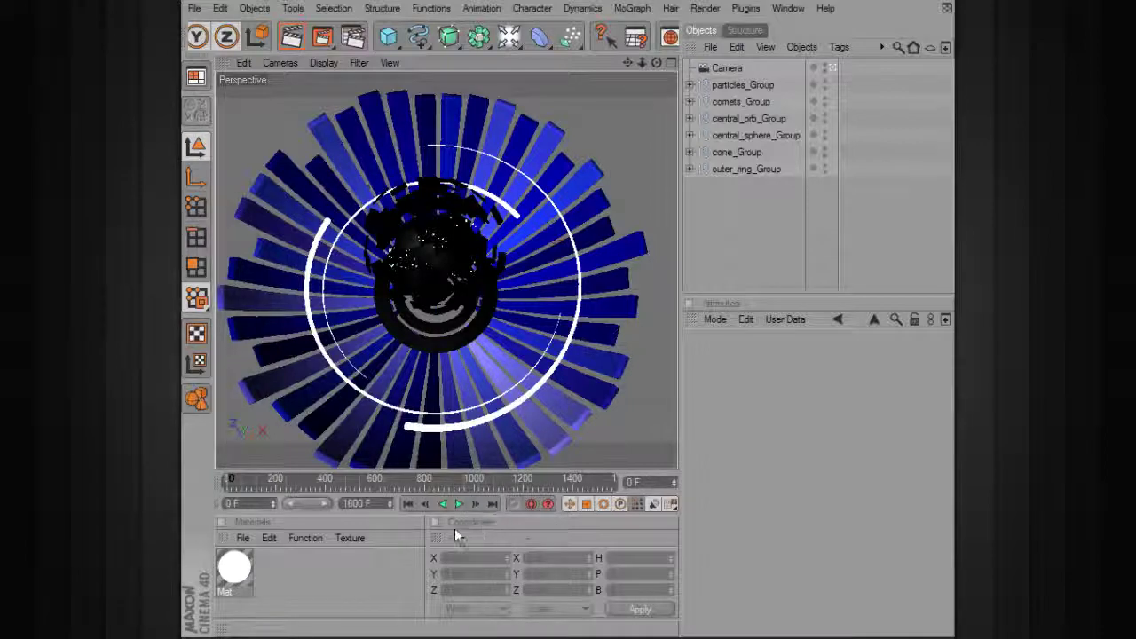
click(458, 503)
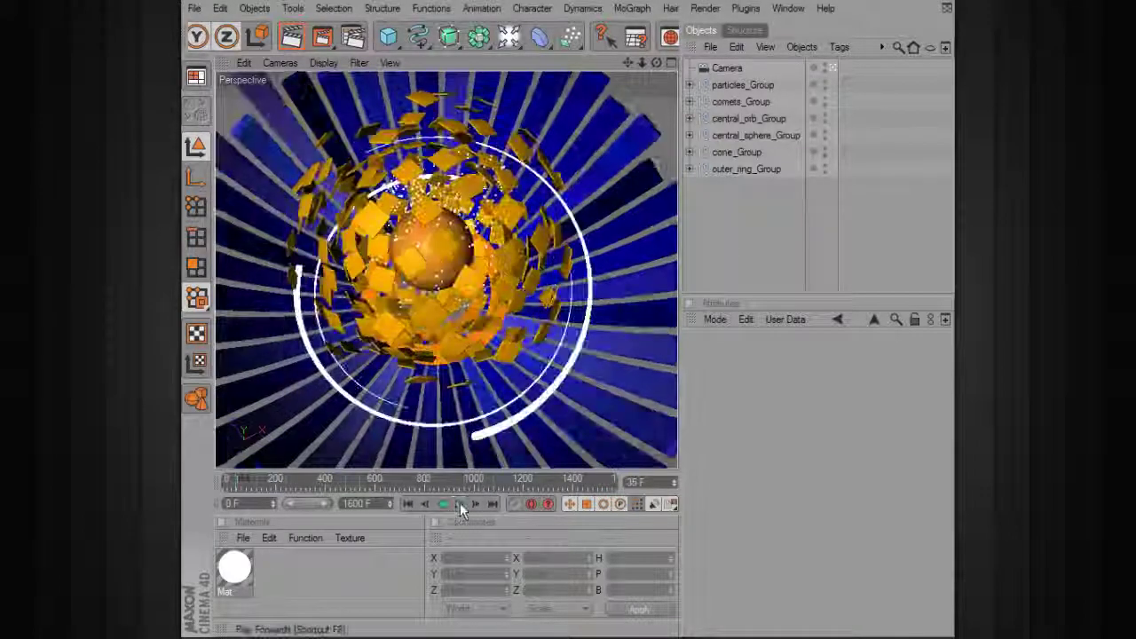
Move to frame 68 and switch the viewport back to the Editor Camera to see the whole ring.
drag(487, 487, 244, 480)
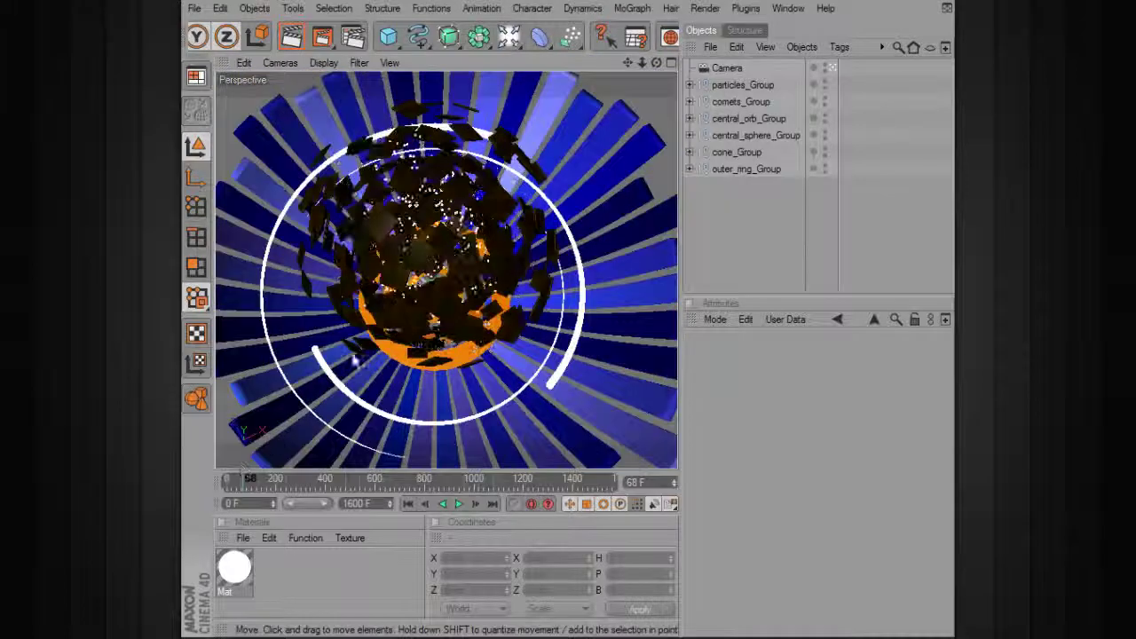
click(283, 64)
click(287, 119)
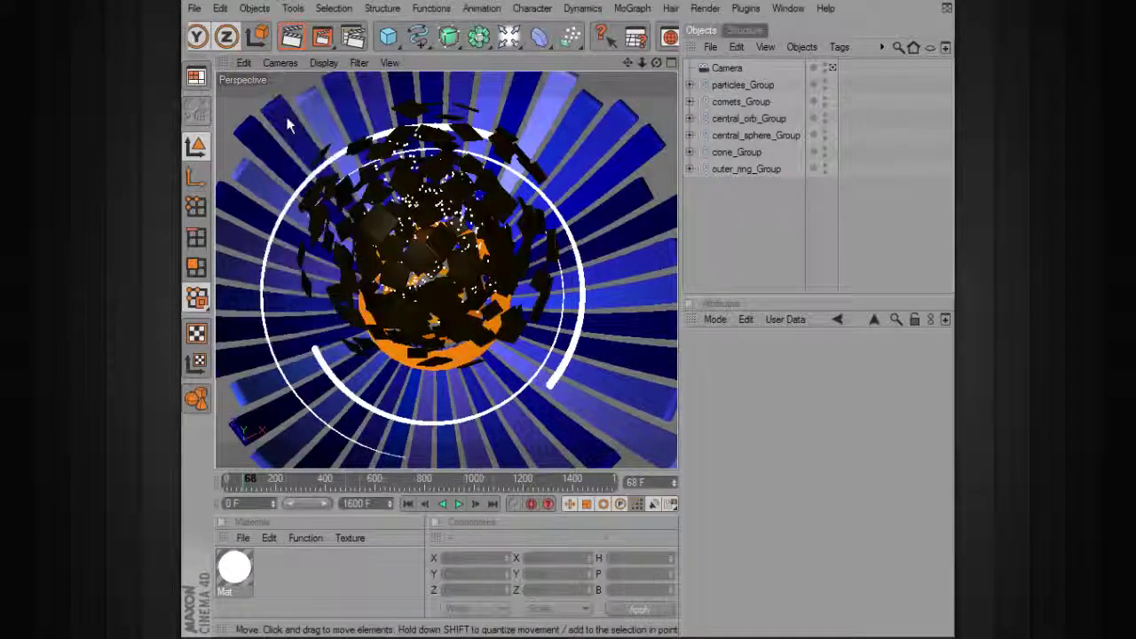
alt+drag(531, 360, 534, 321)
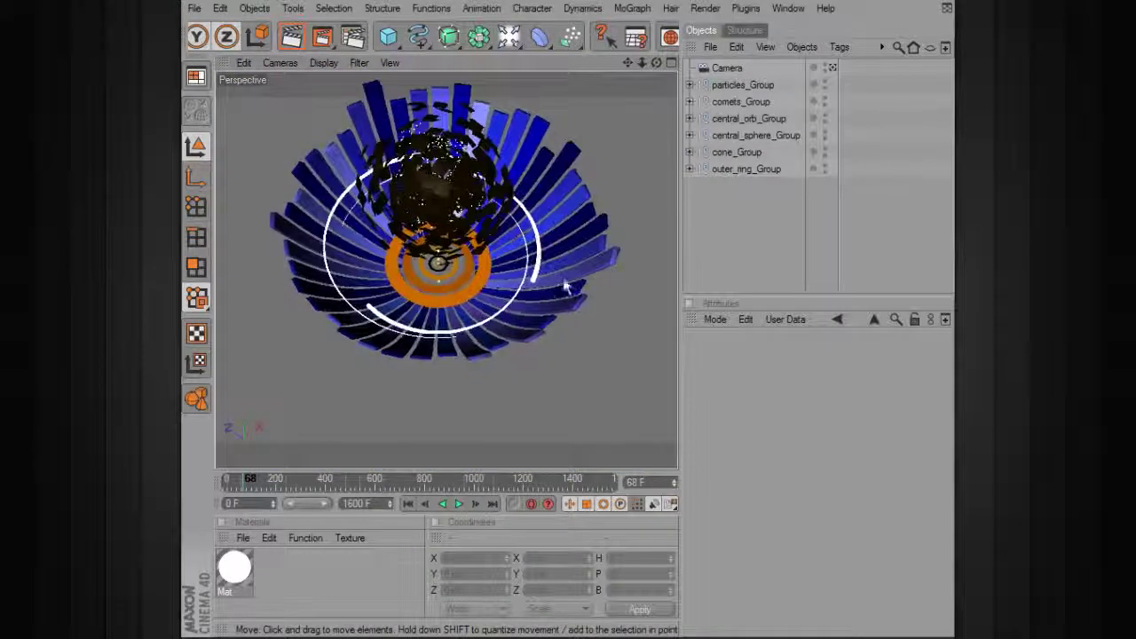
Review the outer_ring_Group, cone_Group and central_sphere_Group setups in the hierarchy, and play the animation from frame 68.
click(714, 169)
click(691, 167)
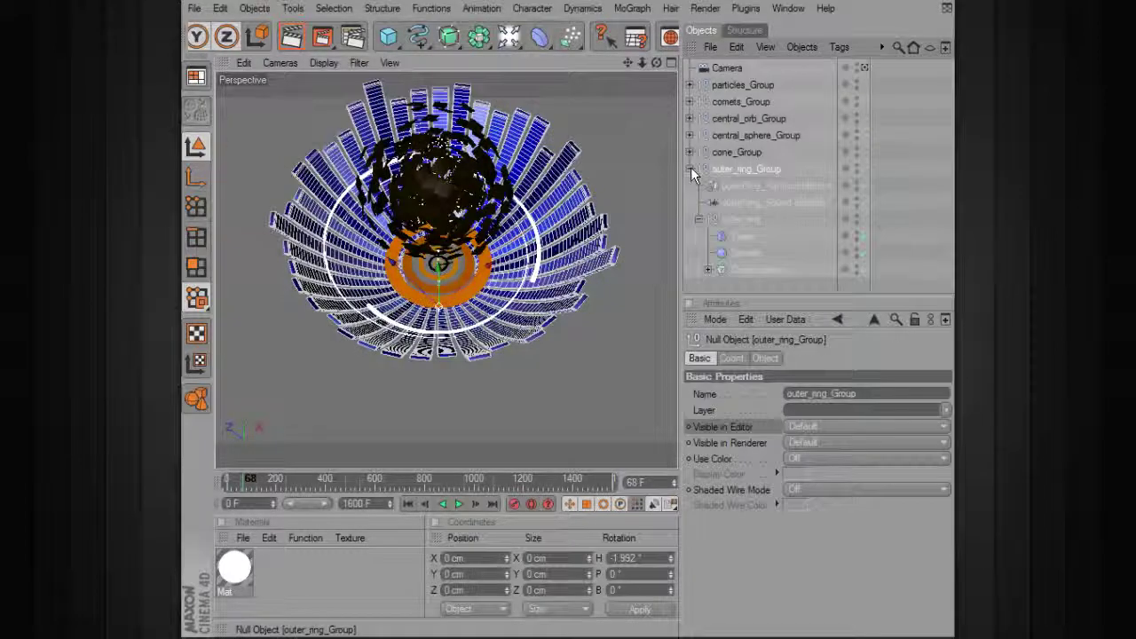
click(699, 220)
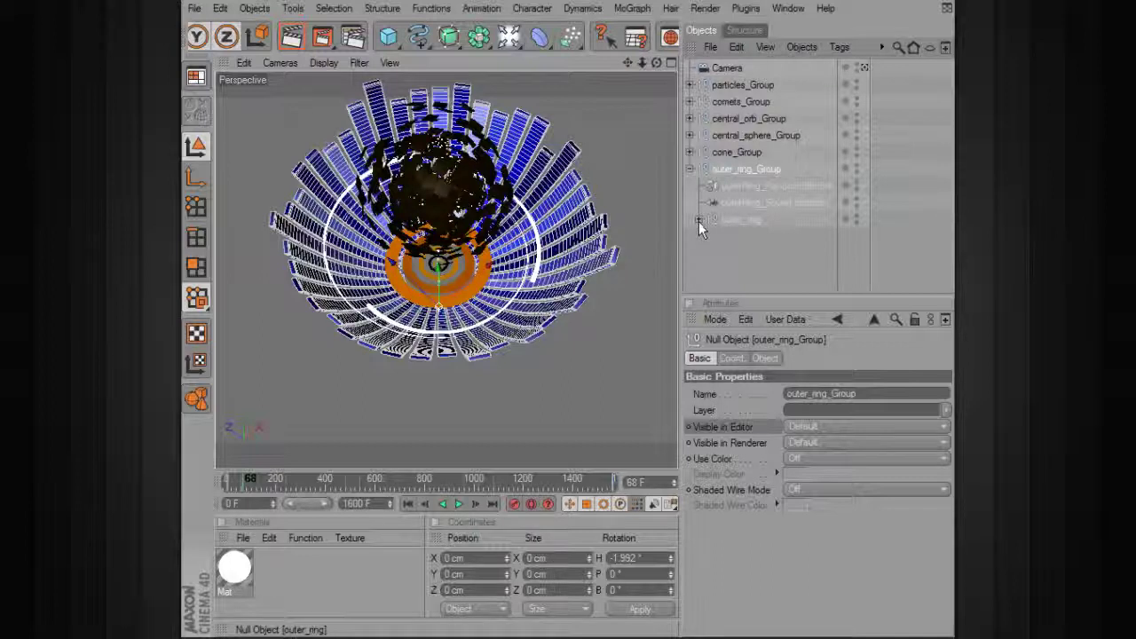
click(699, 220)
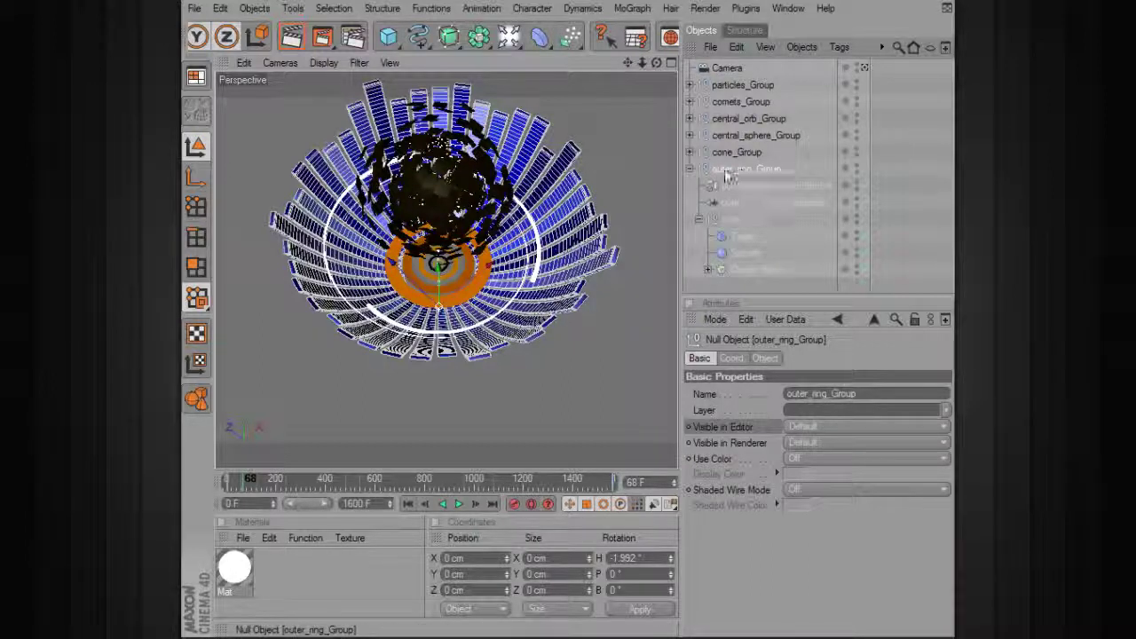
click(691, 168)
click(733, 153)
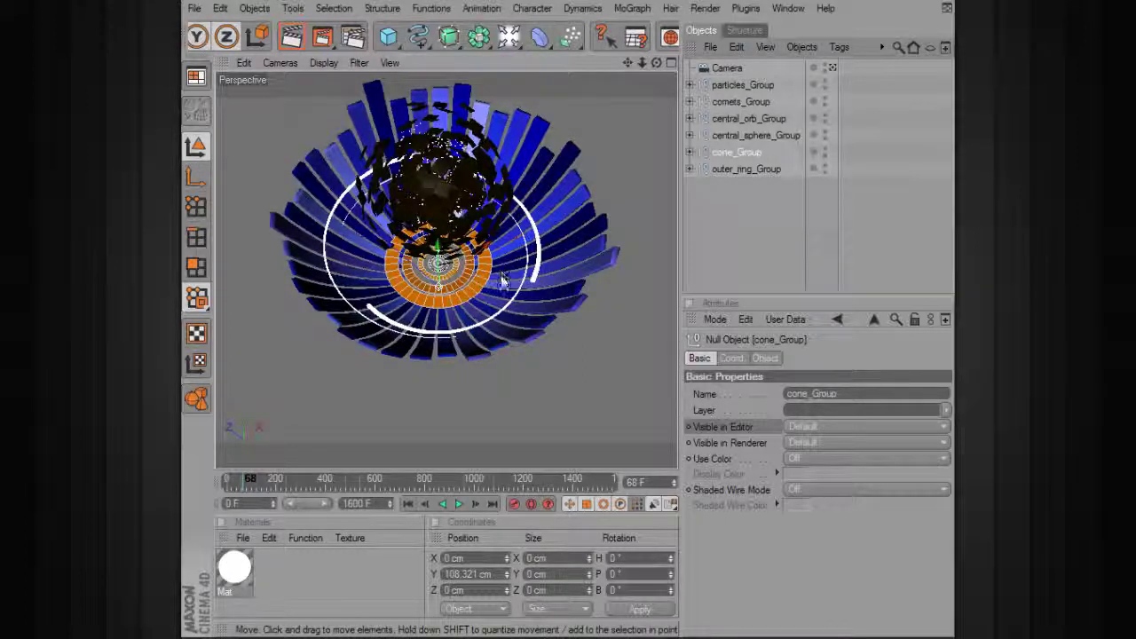
click(690, 134)
click(690, 135)
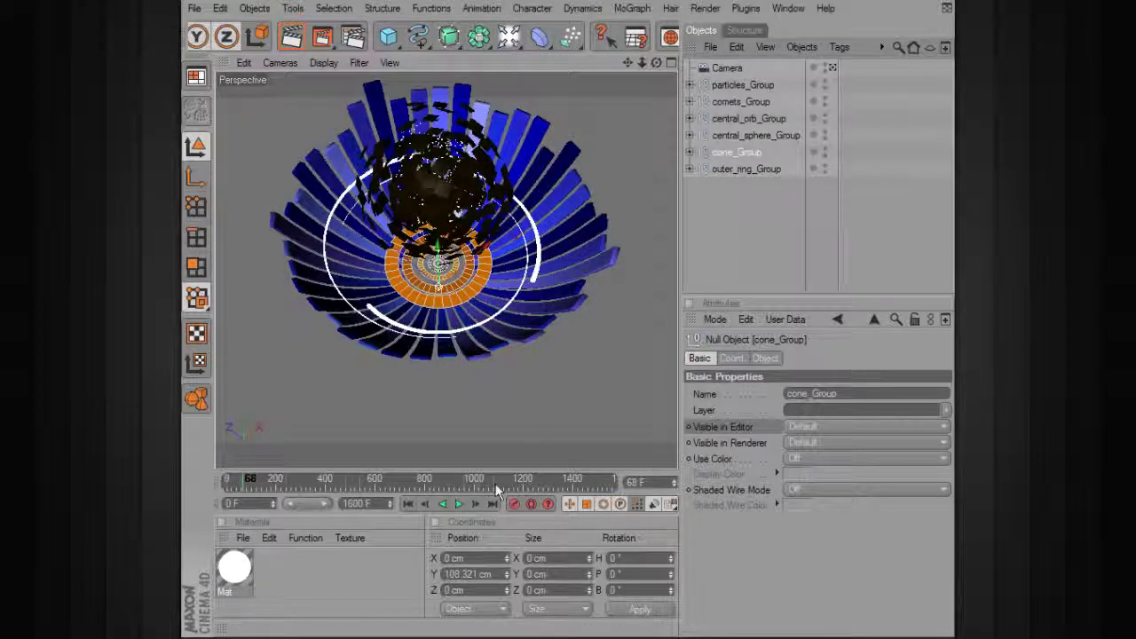
click(459, 503)
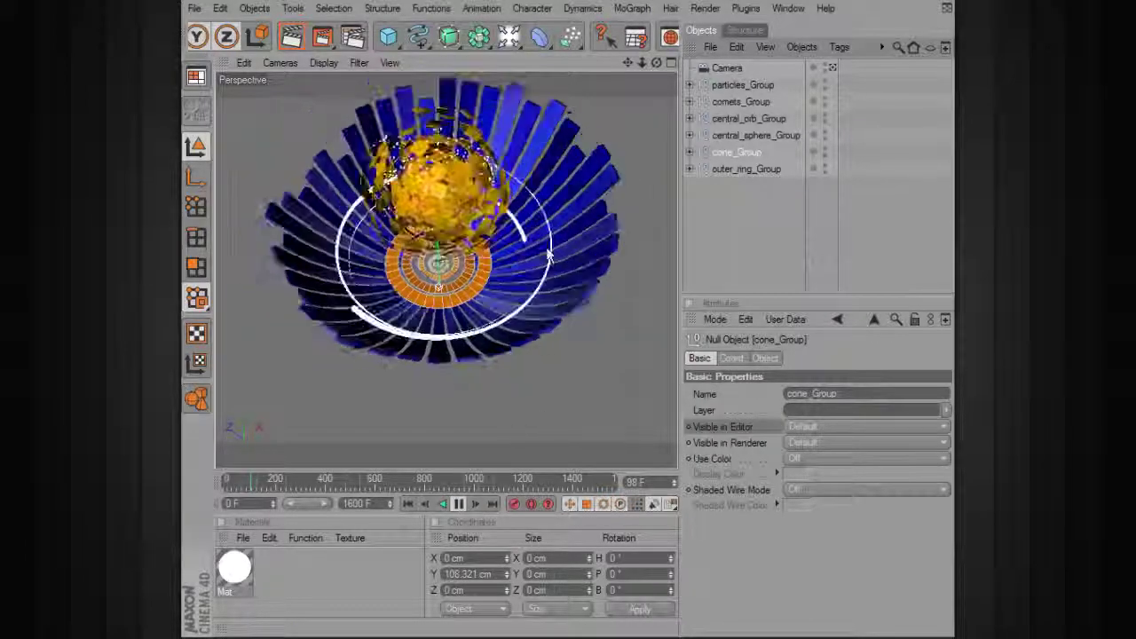